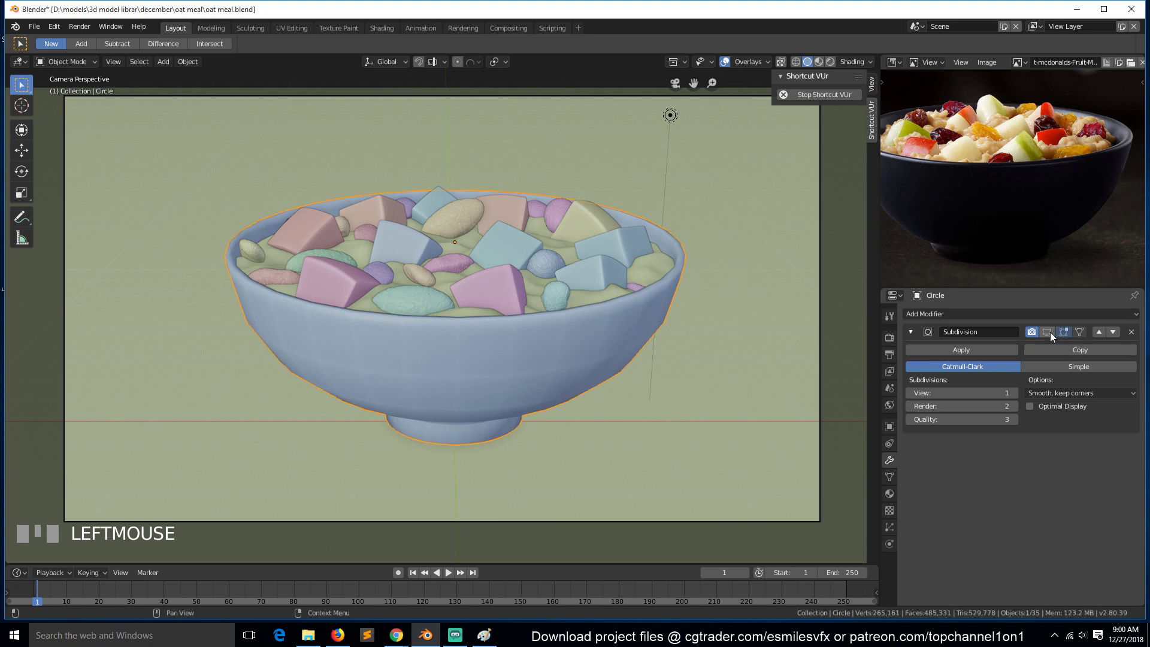
Step: Enable the viewport display of the bowl's Subdivision modifier
left_click(1047, 332)
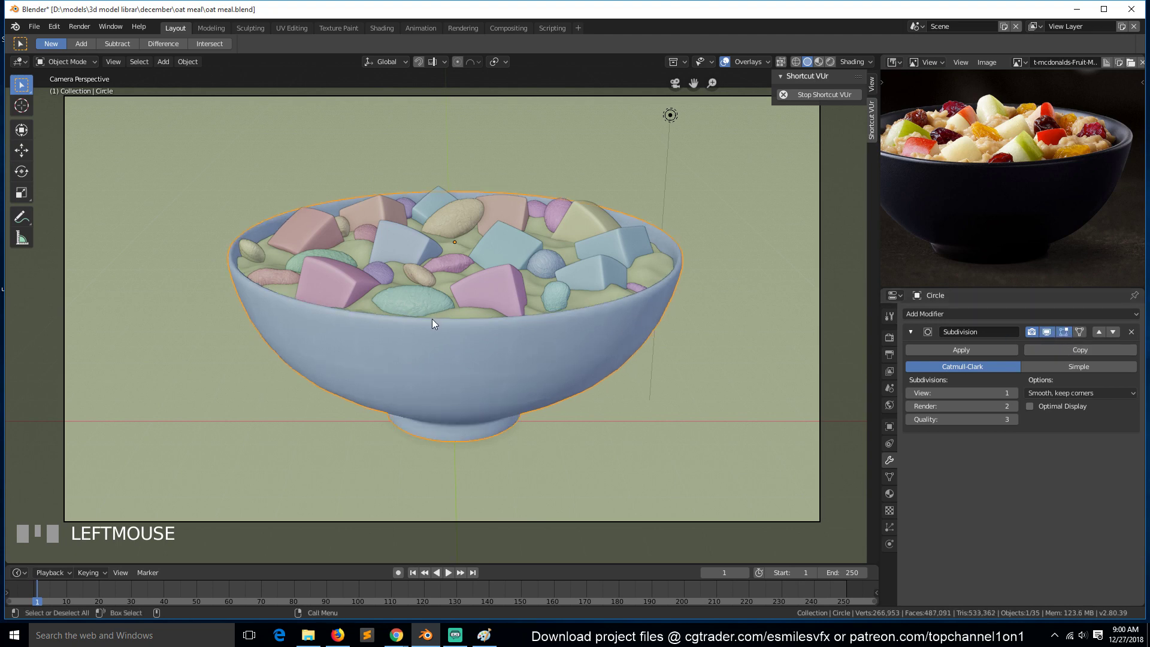
scroll(433, 318, "down", 2)
scroll(441, 326, "up", 1)
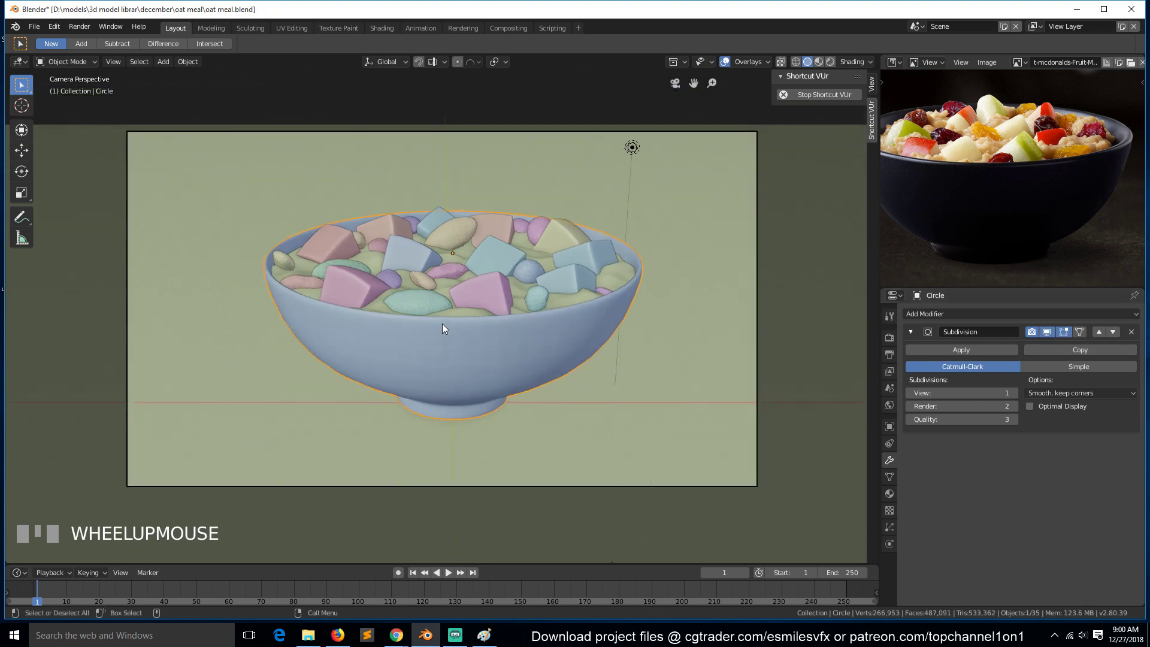
Step: Select the light above the bowl and raise it about 3 m along the Z axis
key("alt+a")
left_click(629, 152)
left_click(635, 146)
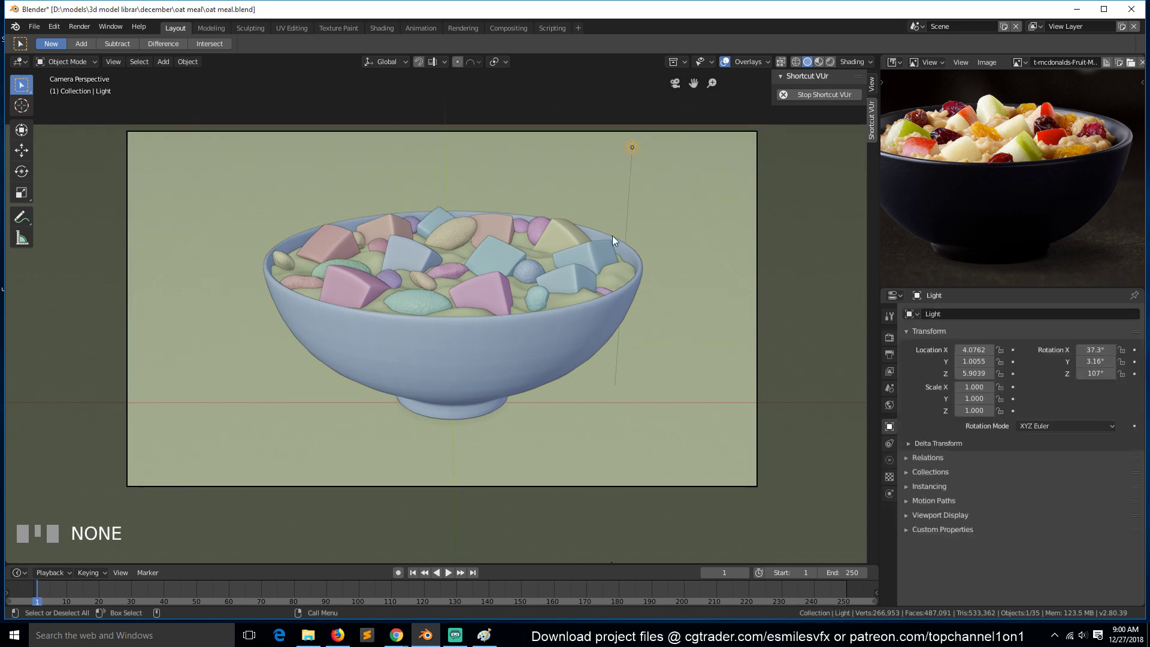
key("g")
key("z")
left_click(657, 95)
Step: In the front view, move the light about 1.35 m along X and 0.62 m up along Z
scroll(640, 141, "down", 3)
key("KP_1")
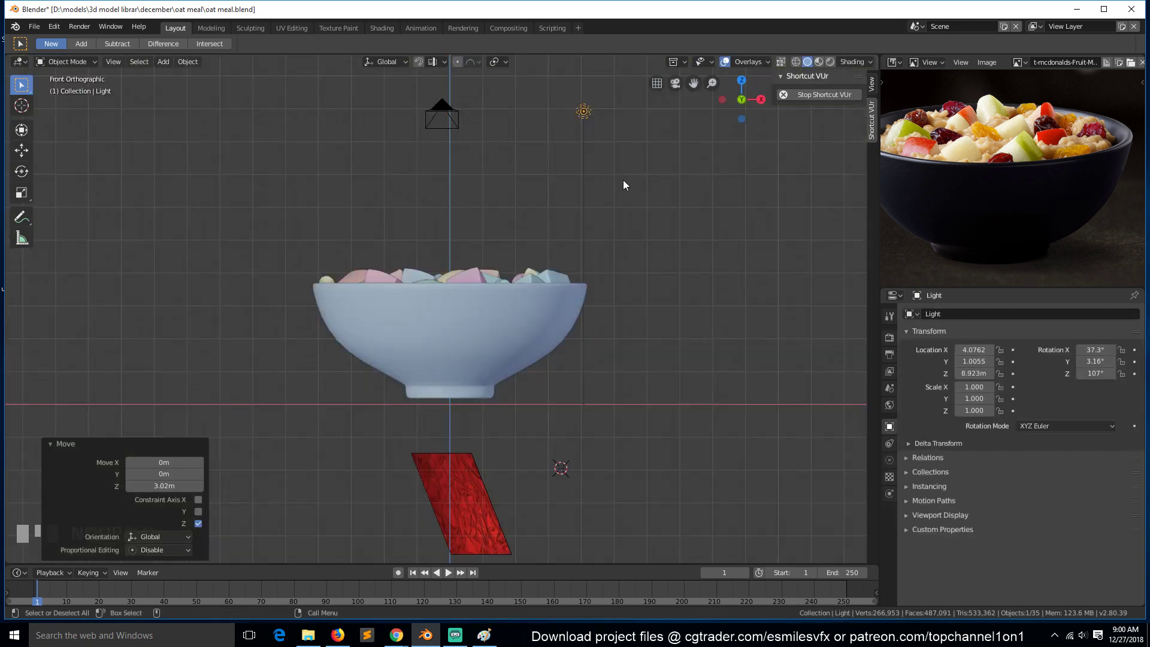
key("g")
left_click(632, 204)
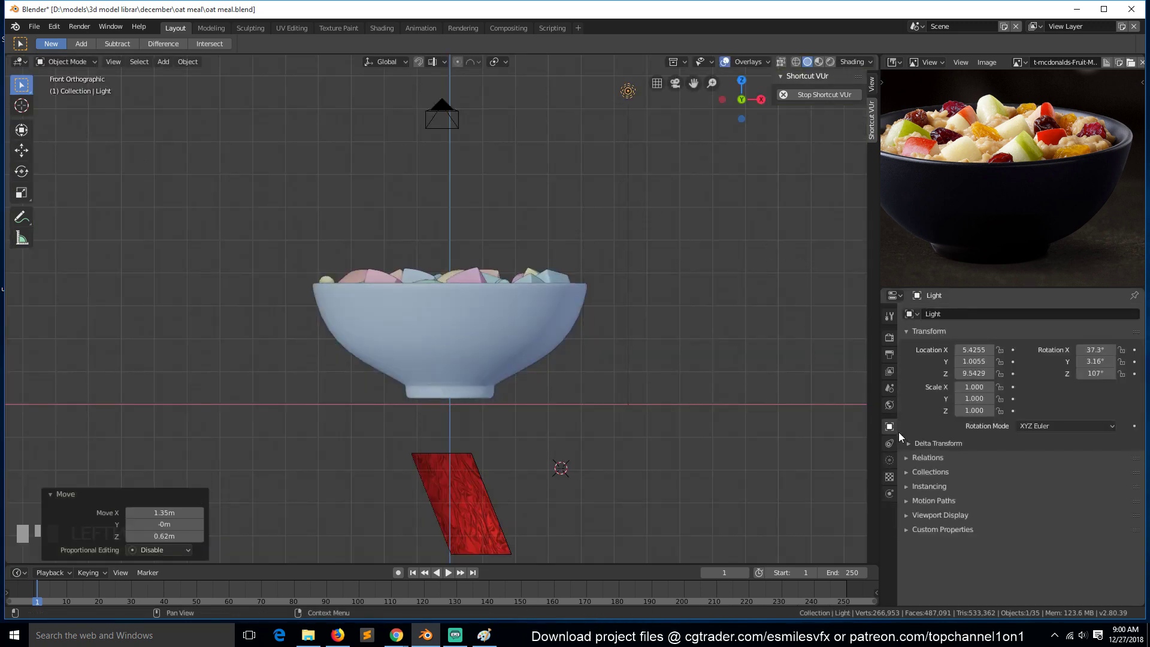
Step: Change the light's type to Area and its shape to Square
left_click(889, 460)
left_click(1100, 363)
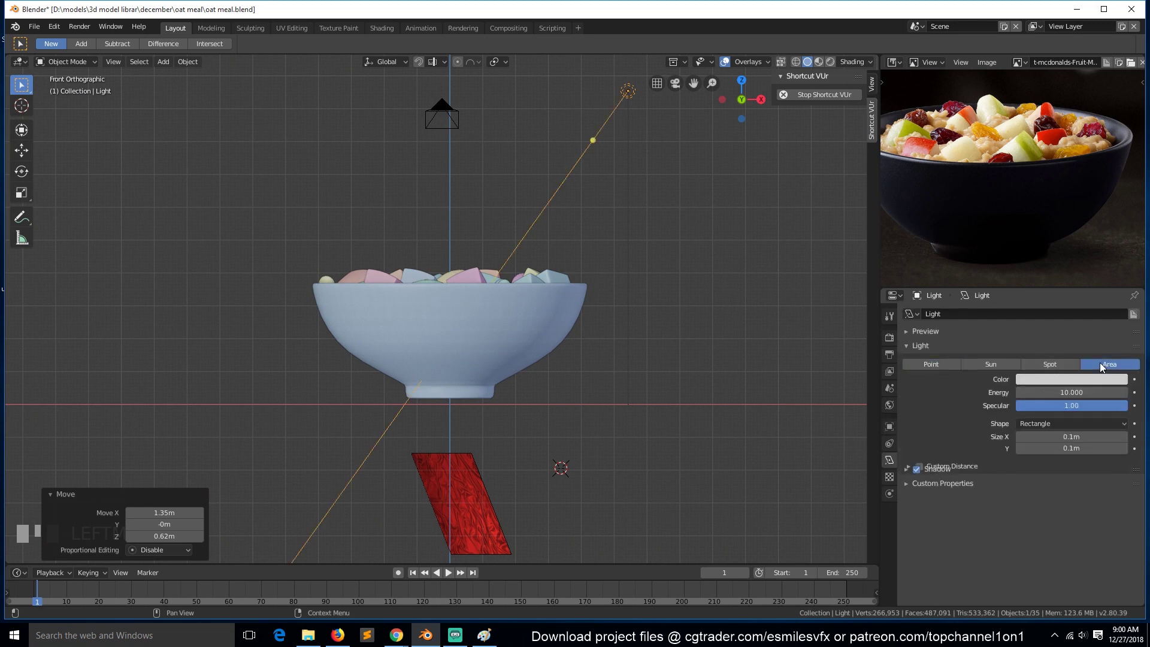
left_click(1069, 422)
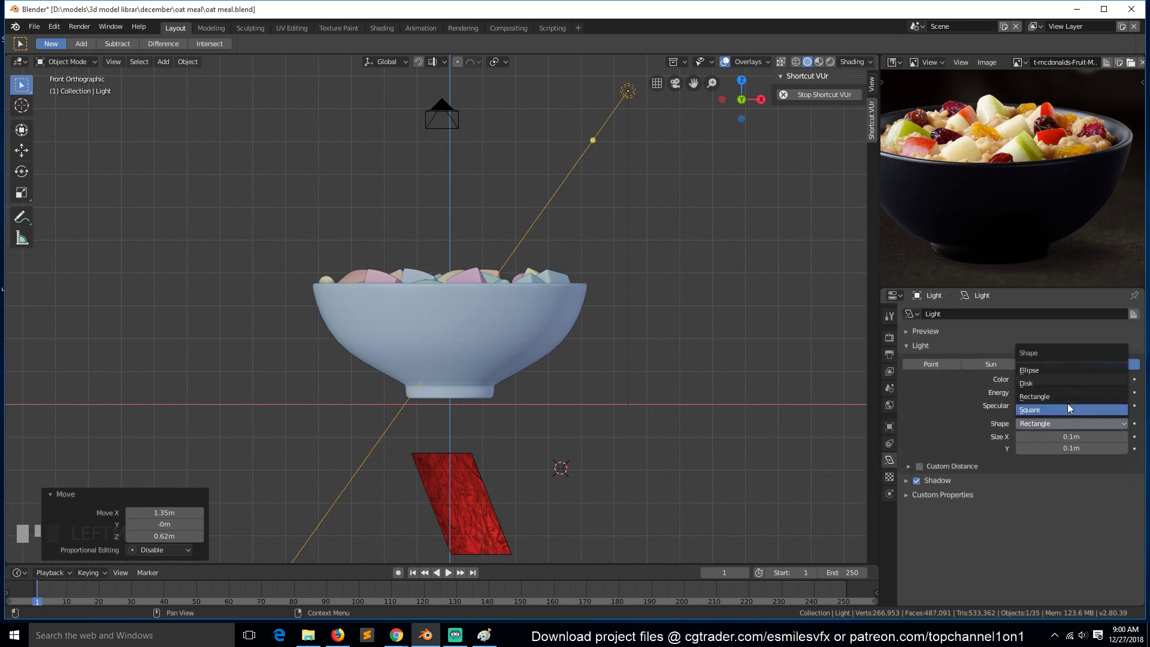
left_click(1067, 404)
Step: Try sizes of 1 m and 5 m for the area light and settle on 8 m
left_click(1071, 439)
type("1")
key("Return")
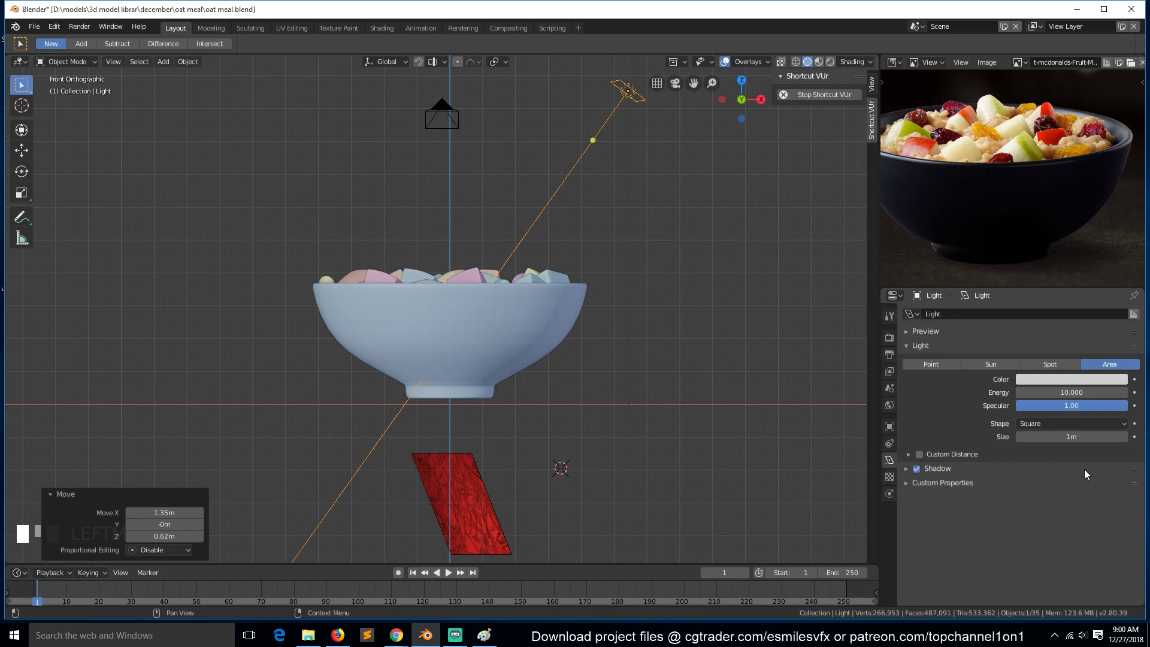
left_click(1083, 434)
type("5")
key("Return")
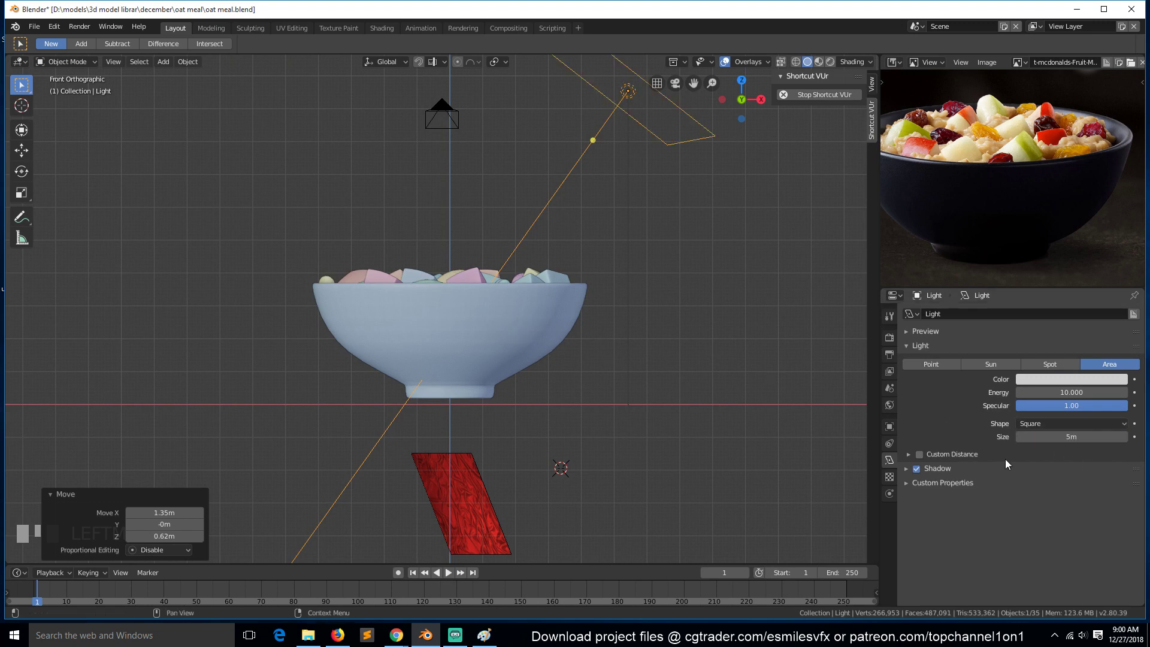
left_click(1069, 436)
type("8")
key("Return")
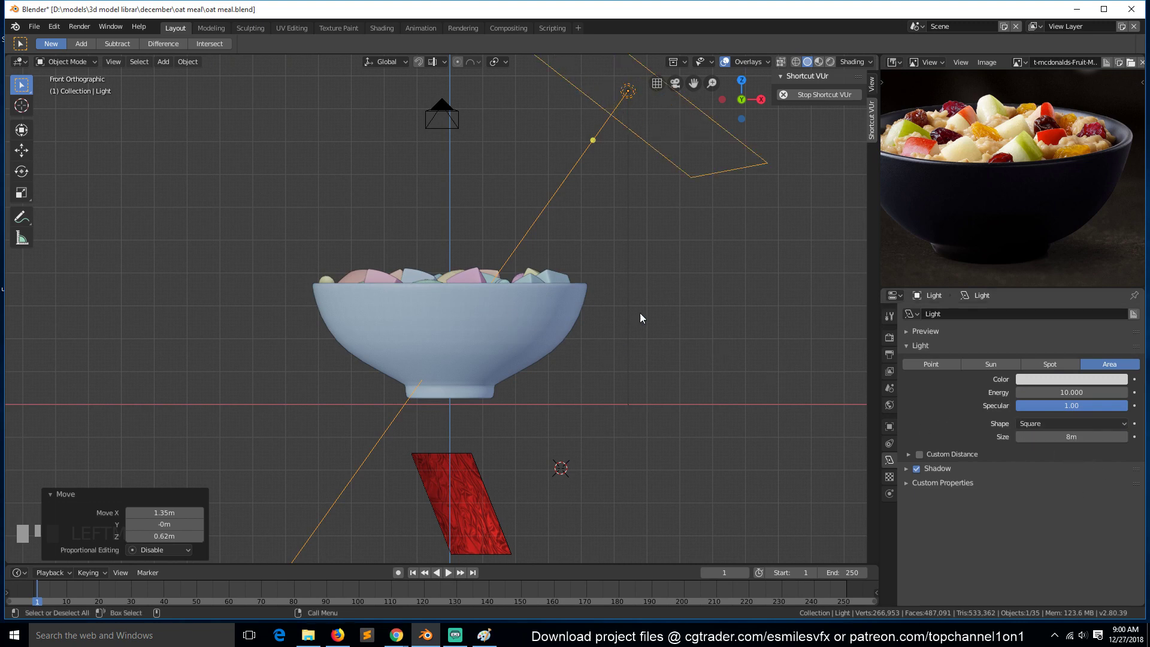
Step: Clear the area light's rotation, tilt it about 57° toward the bowl, and move it about 5.42 m along X and 1.53 m up
key("r")
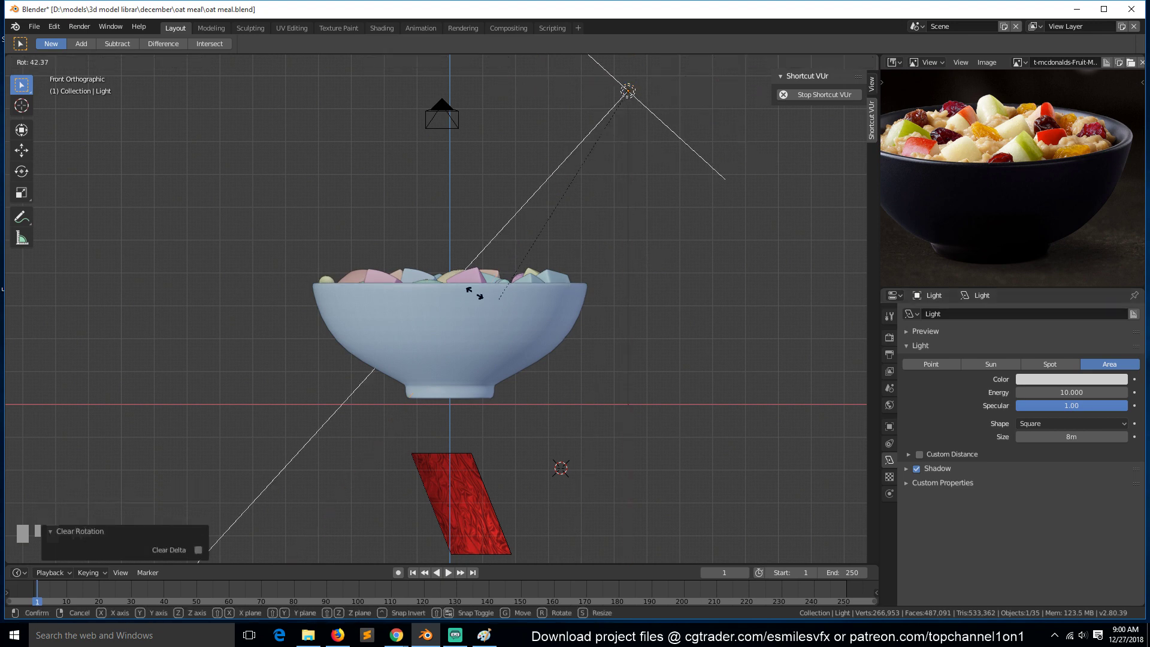
left_click(440, 277)
key("g")
left_click(617, 224)
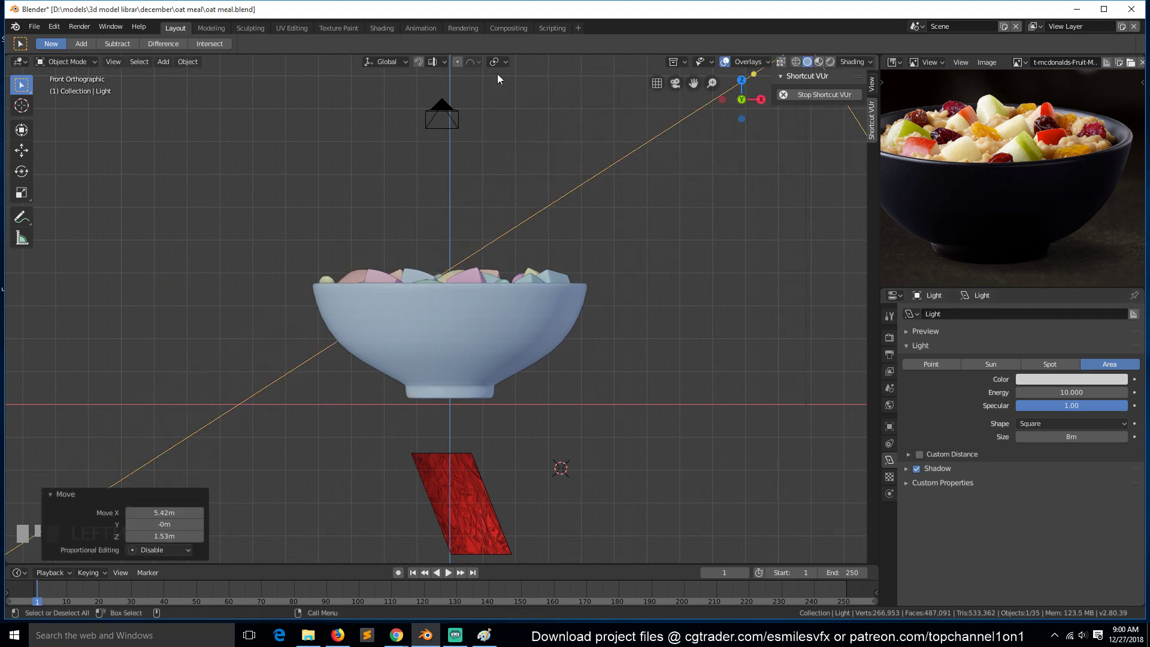
Step: Switch to the Shading workspace and view the scene through the camera
key("KP_0")
scroll(508, 113, "up", 1)
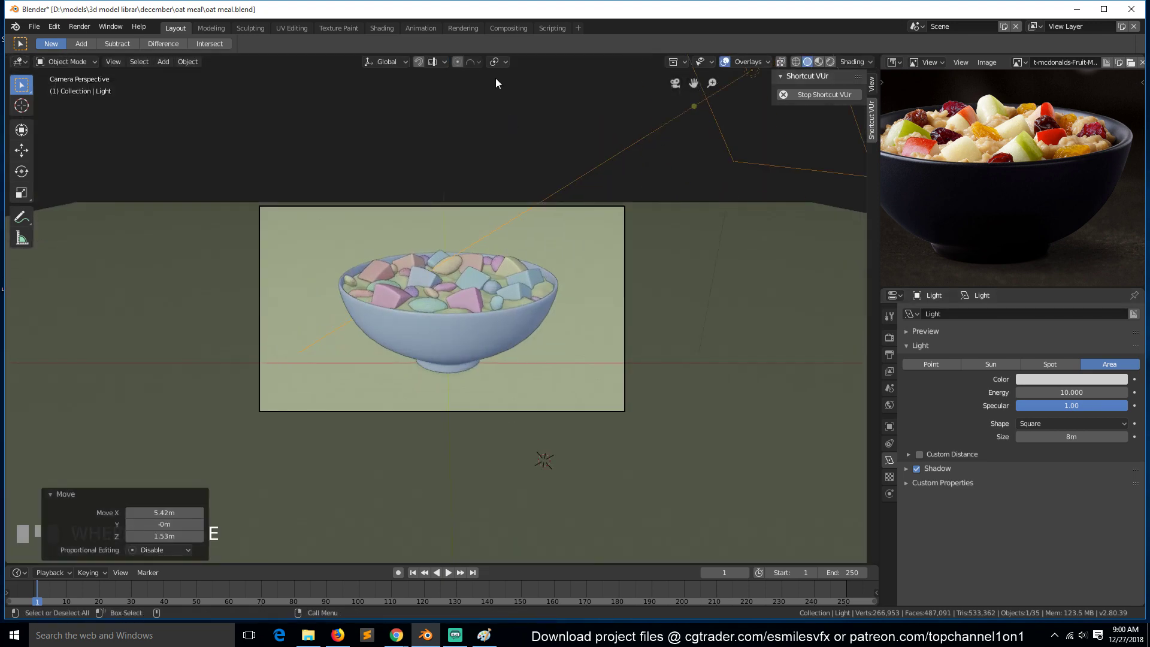
left_click(381, 28)
key("KP_0")
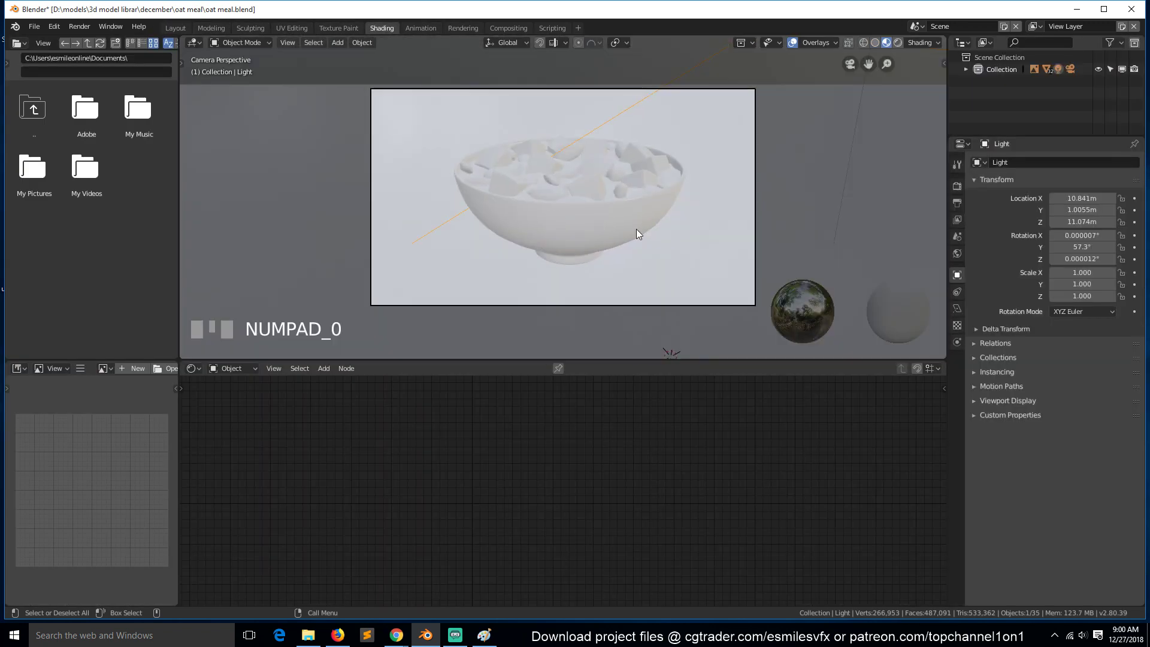
Step: Turn on Scene Lights for the viewport and switch it to rendered shading
left_click(924, 43)
left_click(870, 79)
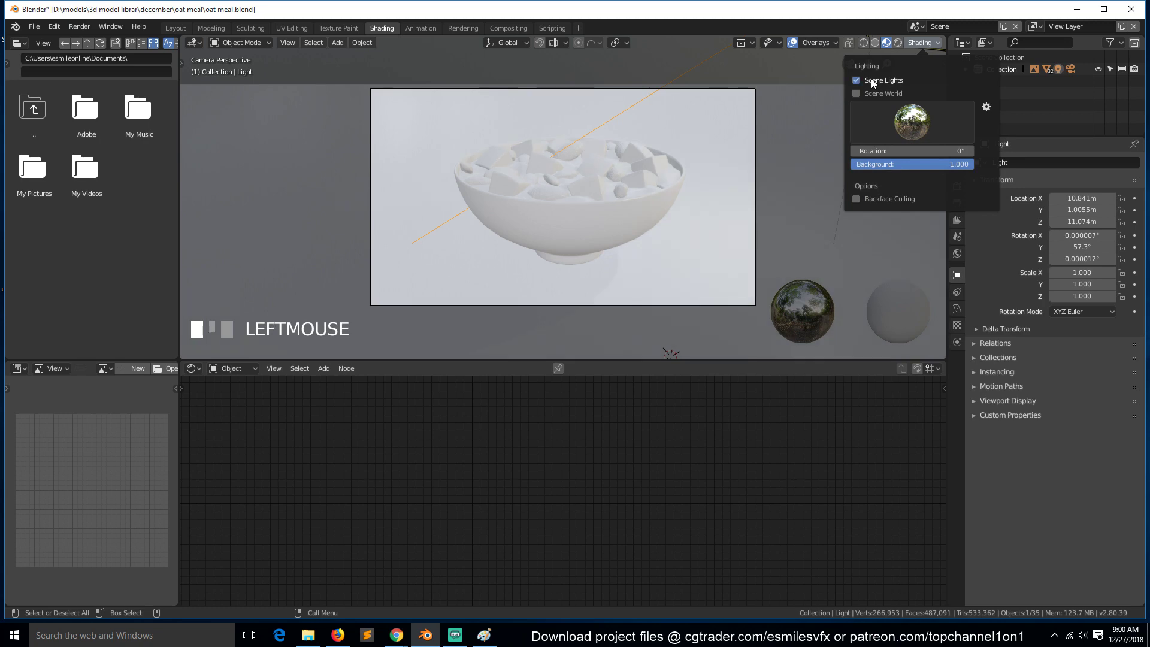
left_click(898, 42)
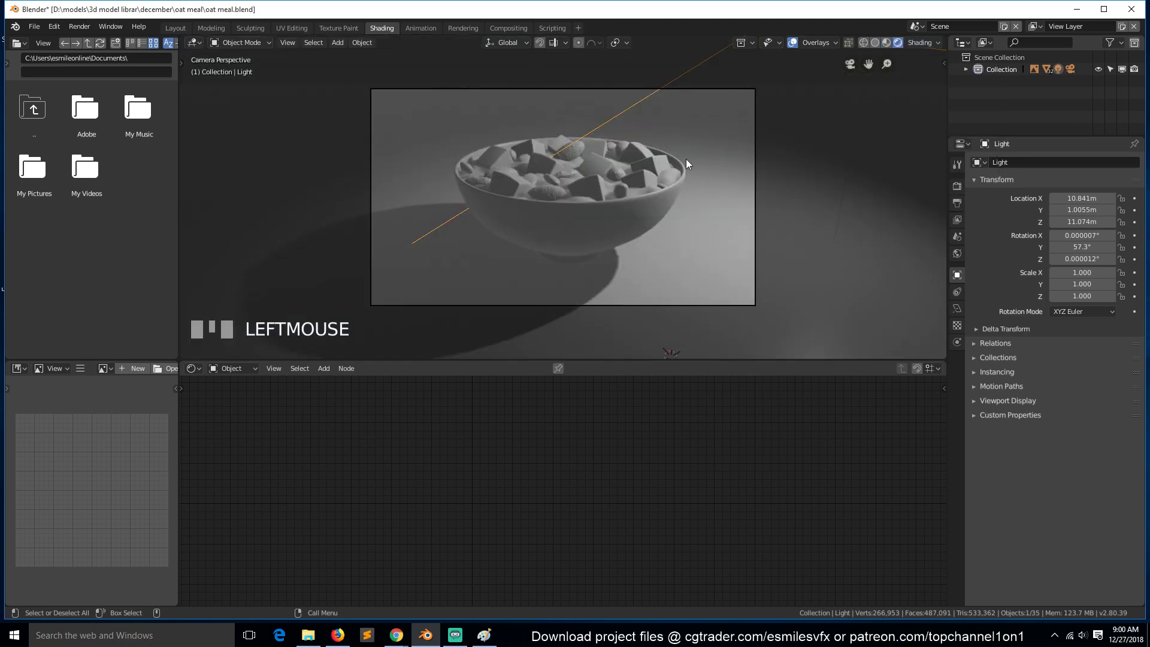
scroll(611, 233, "up", 2)
scroll(611, 230, "up", 1)
scroll(560, 227, "down", 4)
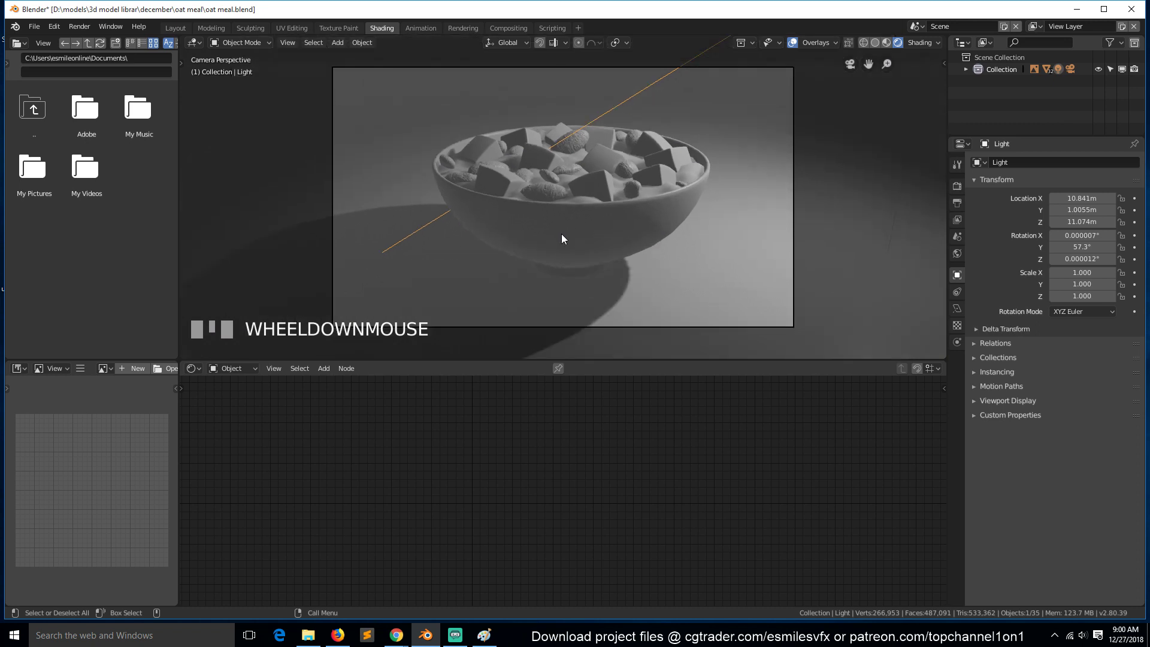
Step: Enable Contact Shadows in the area light's shadow settings, toggling them to compare the effect on the bowl
left_click(957, 308)
left_click(997, 317)
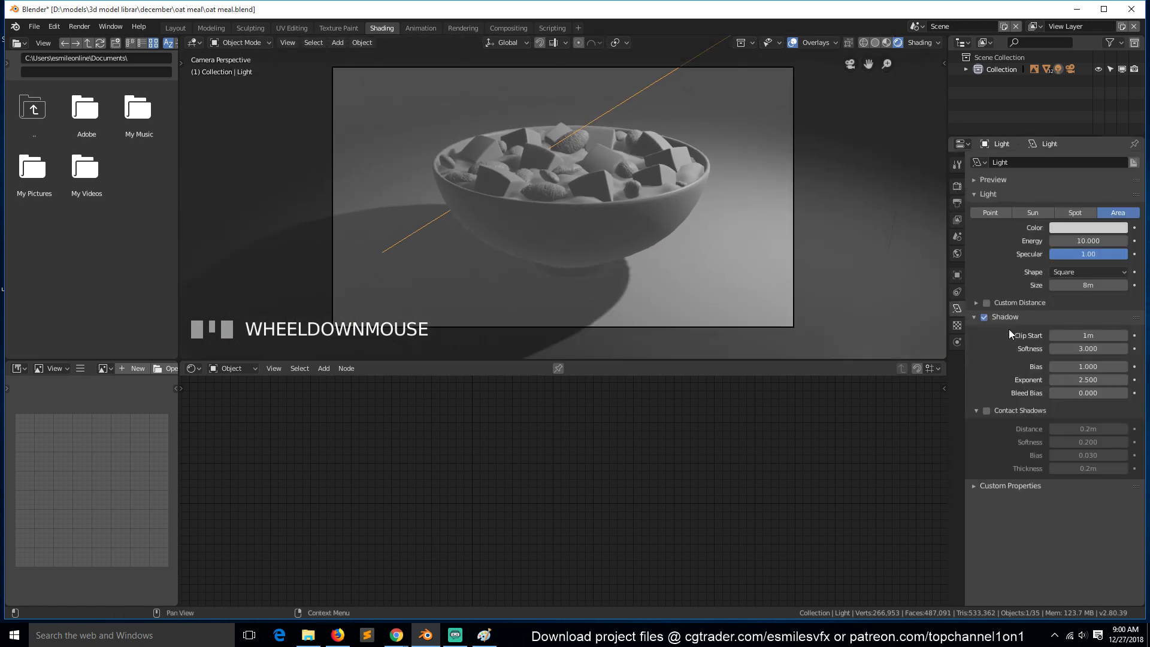
left_click(988, 409)
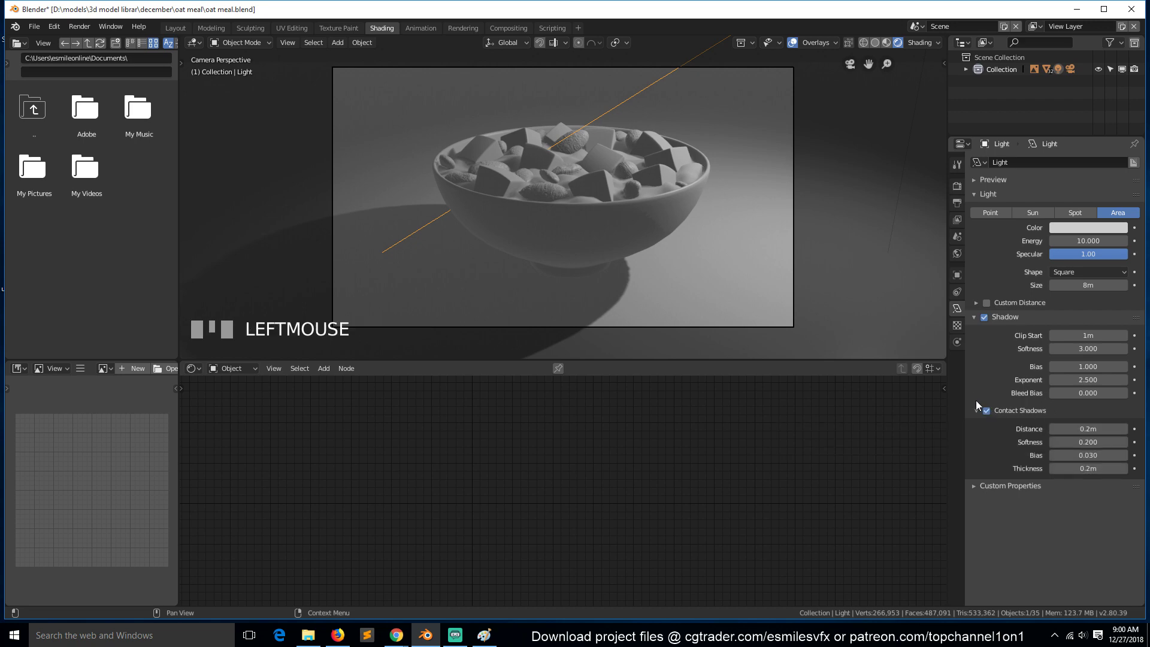
left_click(988, 411)
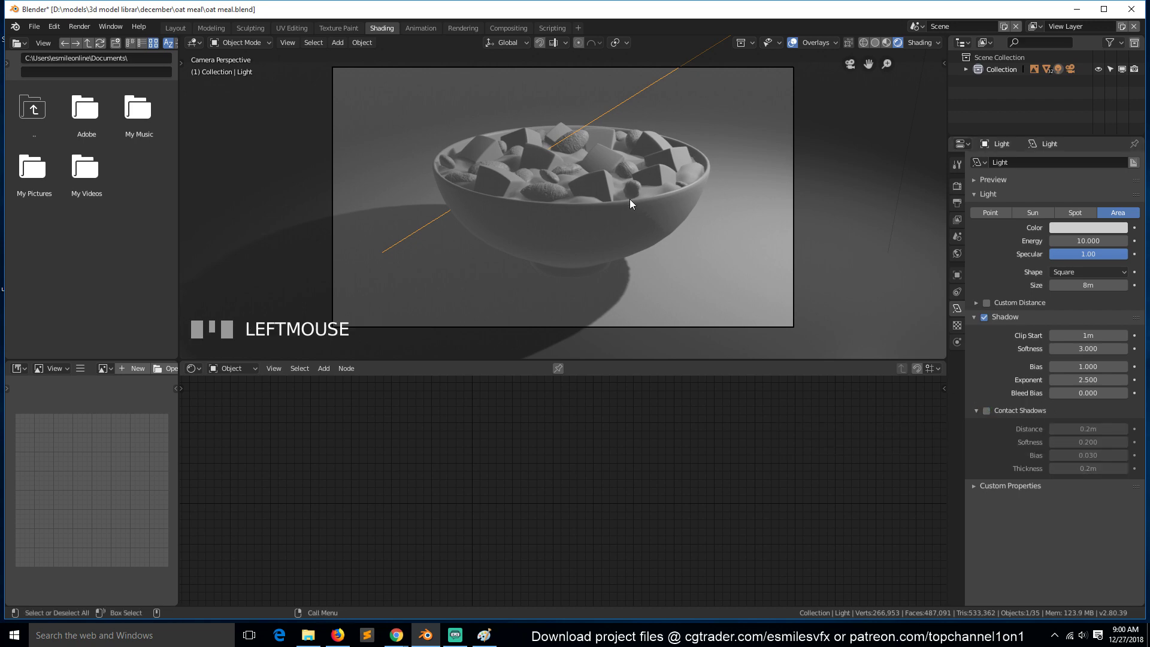
left_click(985, 411)
left_click(986, 411)
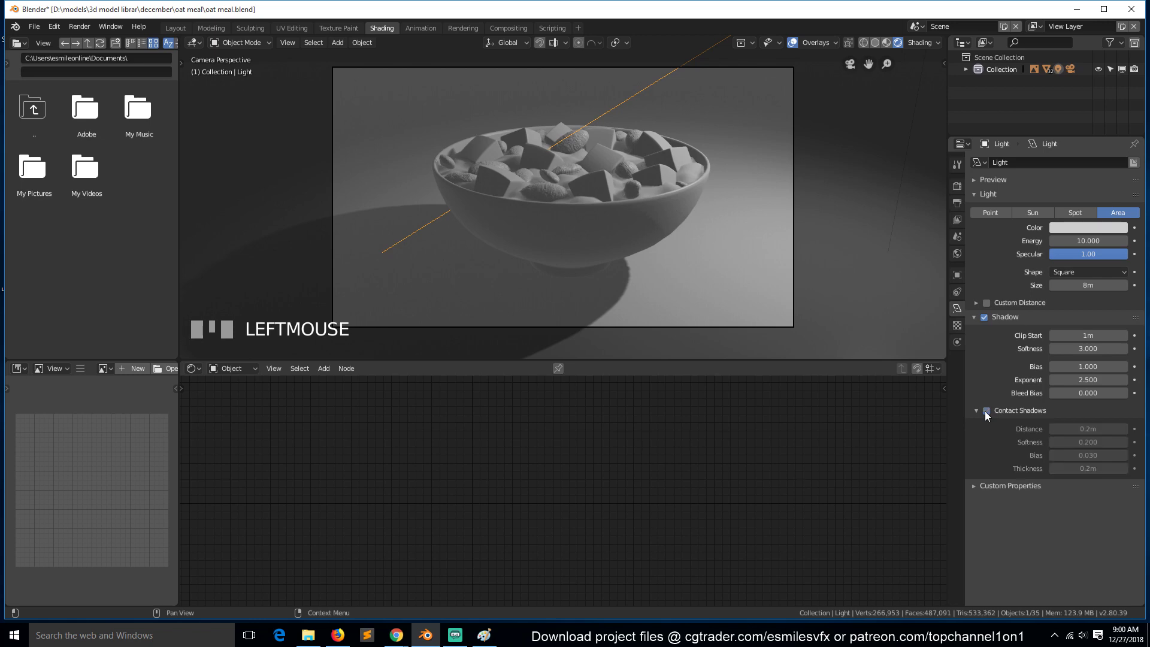
left_click(985, 411)
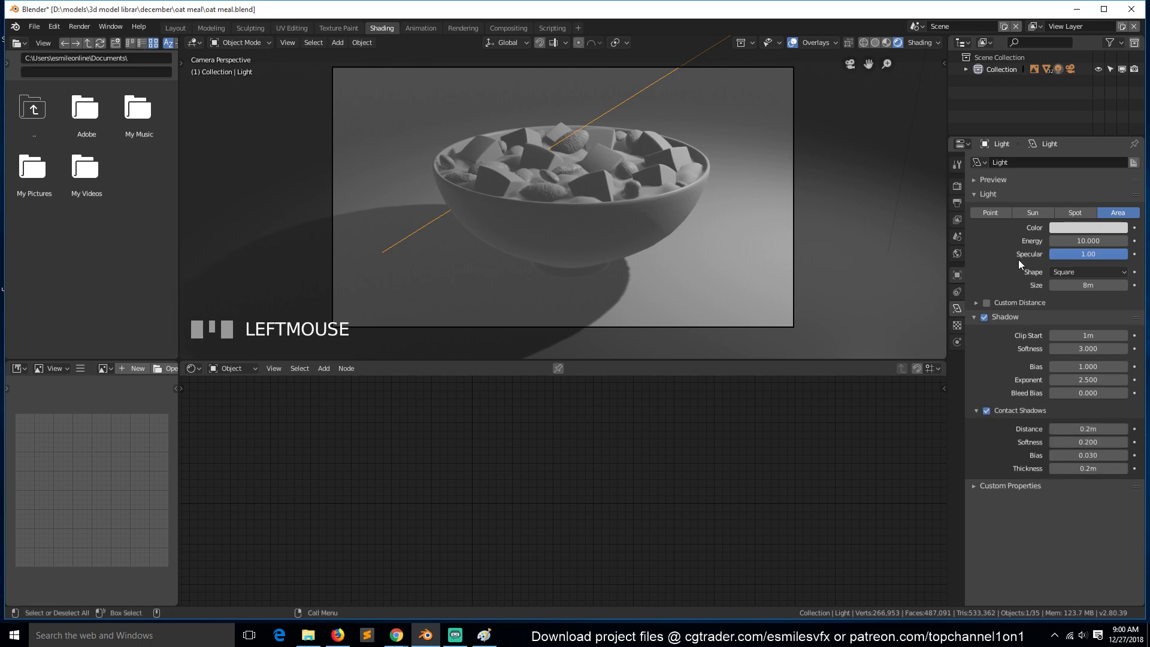
Step: Enable Screen Space Reflections in the Eevee render settings and save the file
left_click(956, 185)
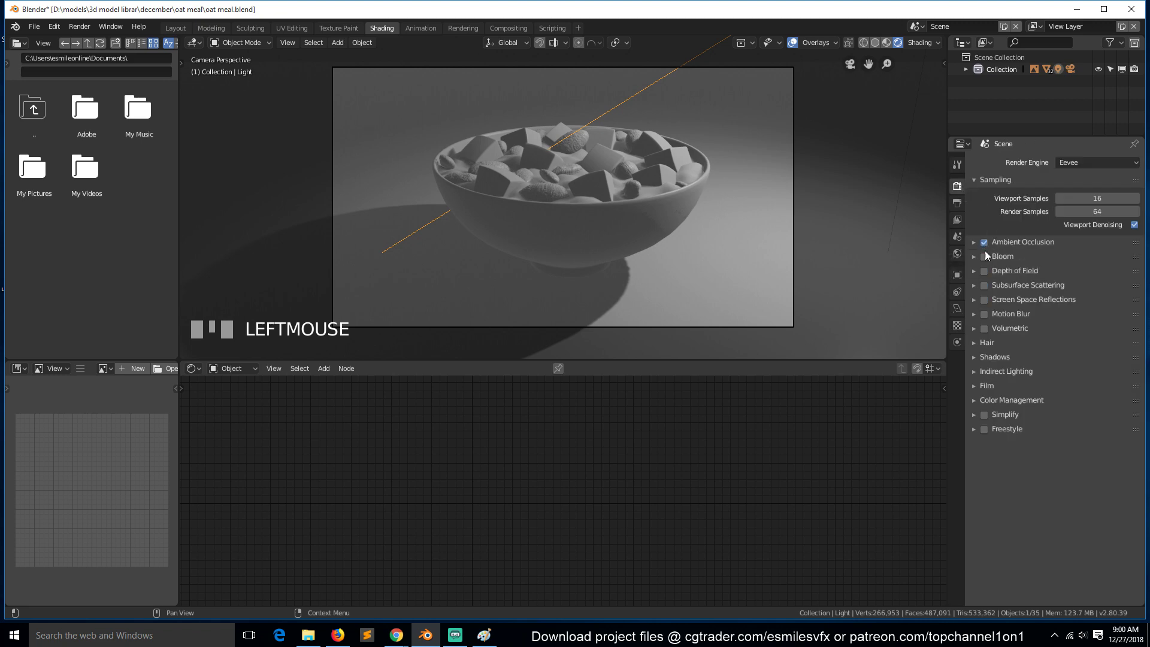
left_click(983, 299)
scroll(732, 261, "up", 2)
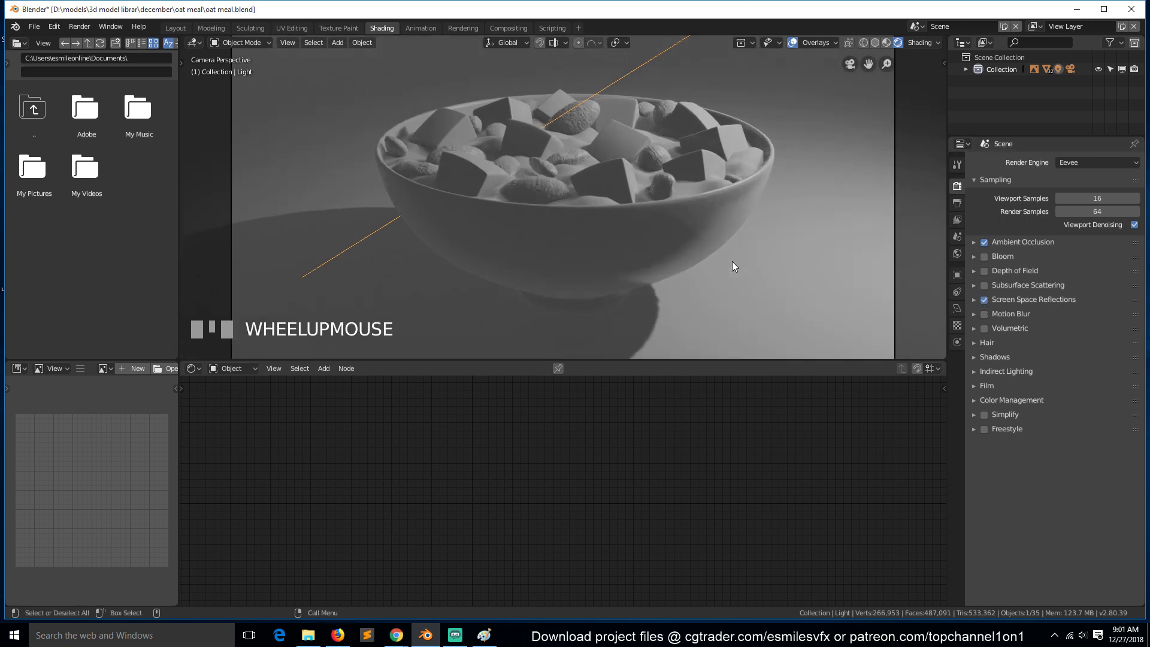
key("ctrl+s")
scroll(732, 261, "down", 3)
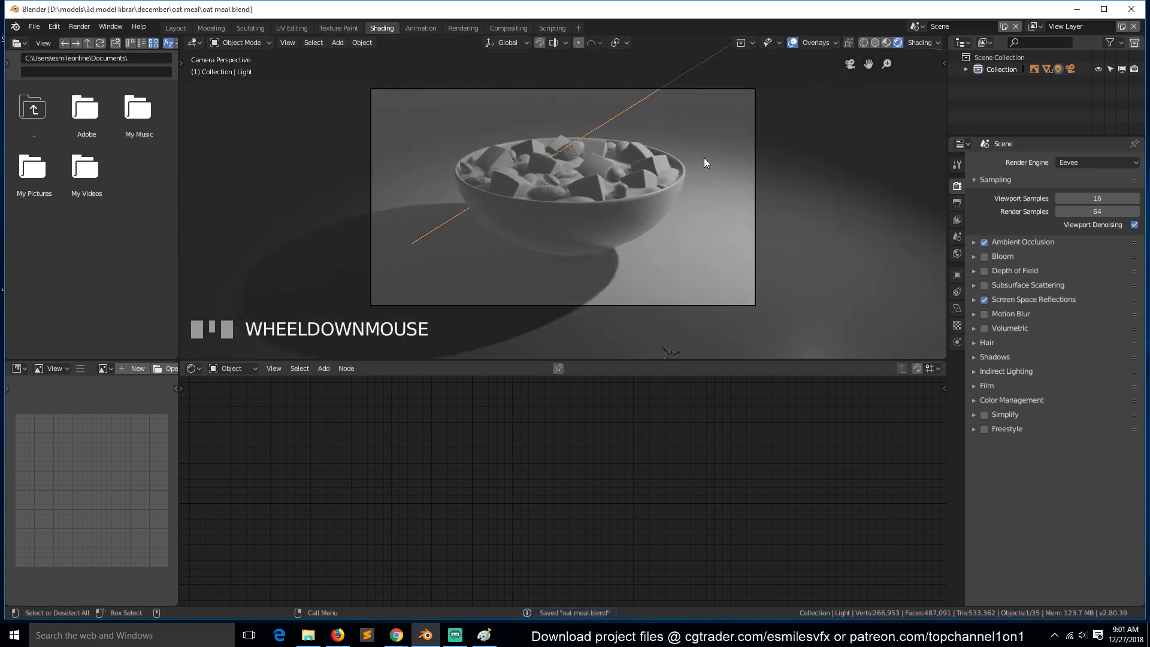
Step: Enable Soft Shadows in the scene's Eevee shadow settings
left_click(957, 307)
left_click(968, 180)
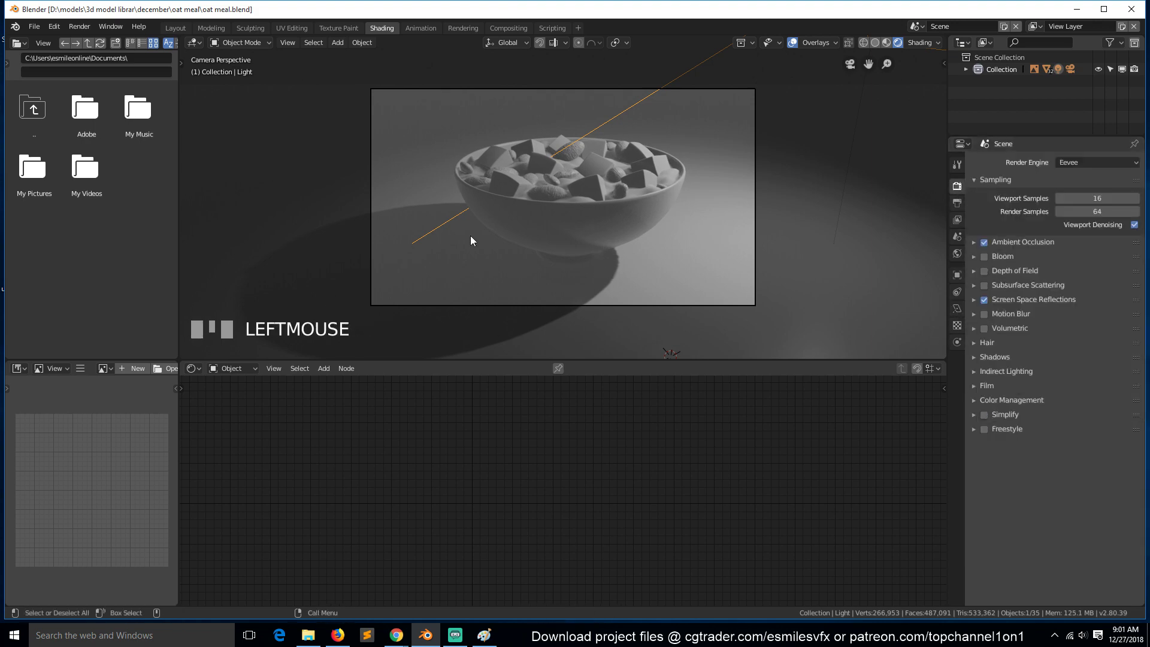
left_click(995, 357)
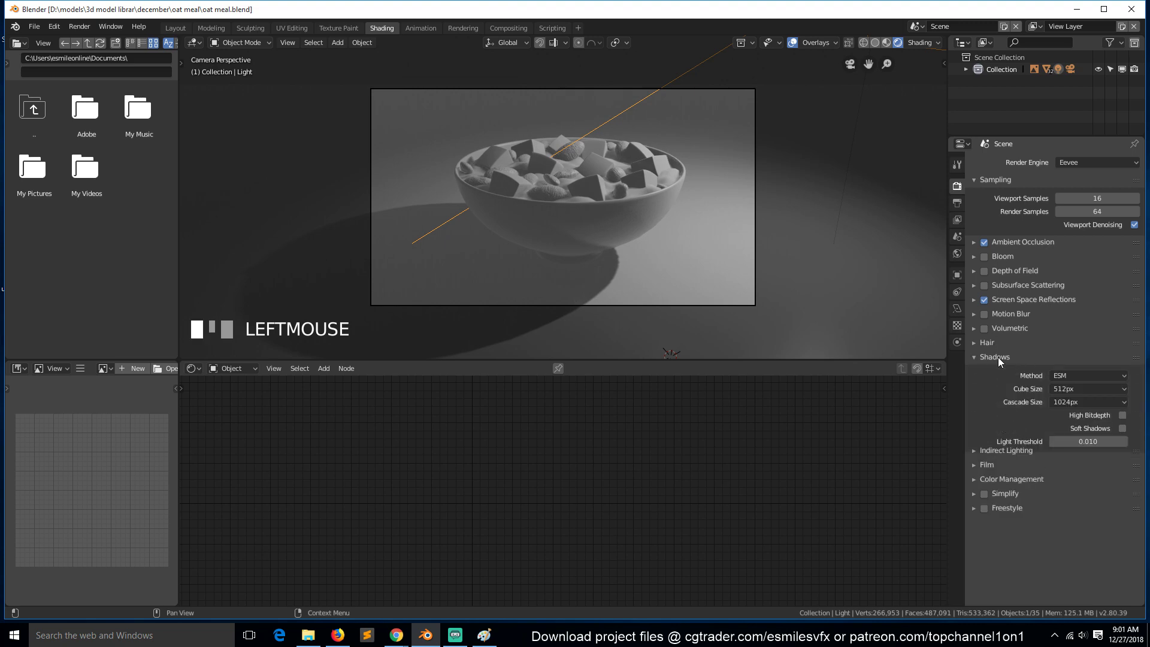
left_click(1122, 428)
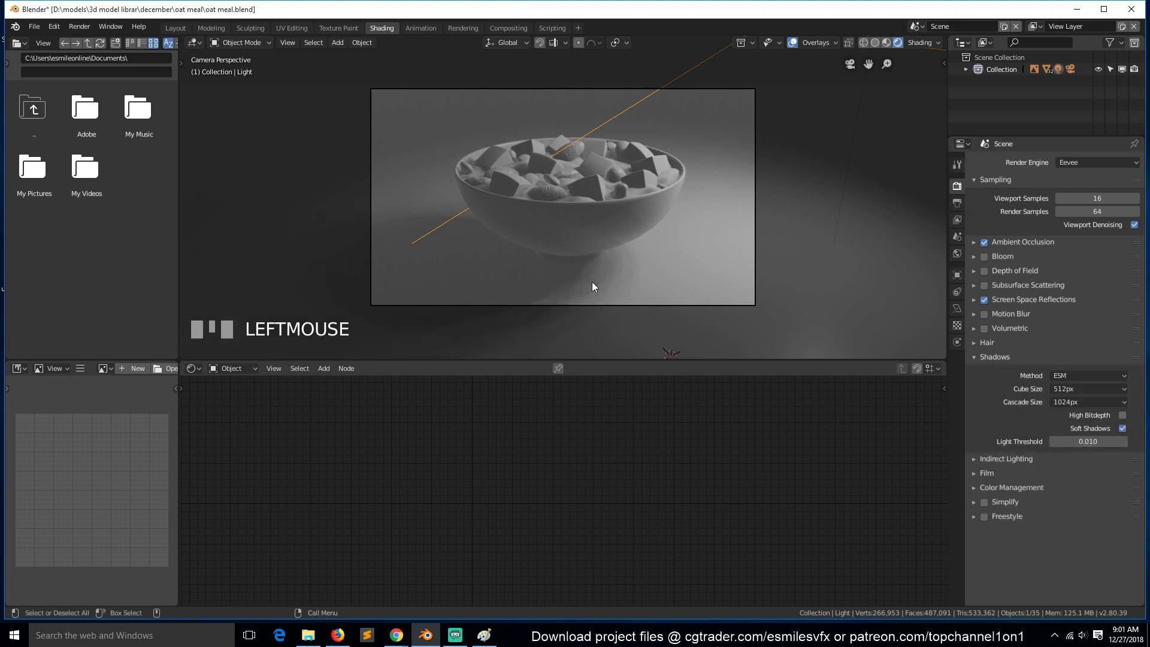
scroll(654, 238, "down", 2)
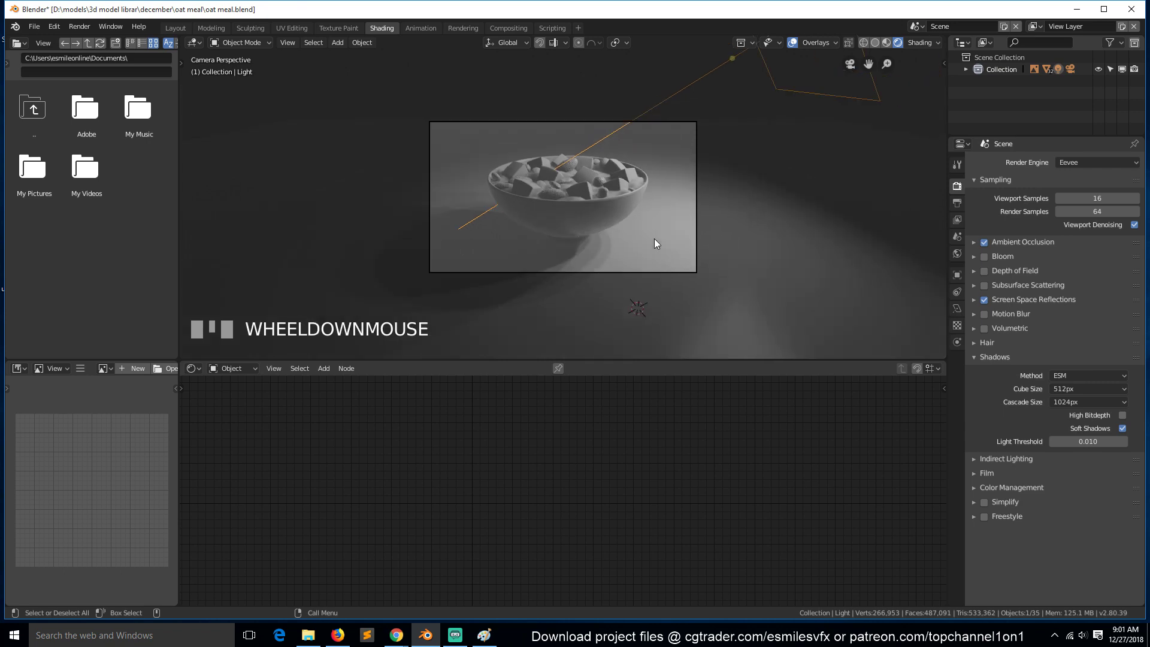
Step: Switch the 3D viewport to the front orthographic view
key("KP_1")
scroll(654, 238, "down", 3)
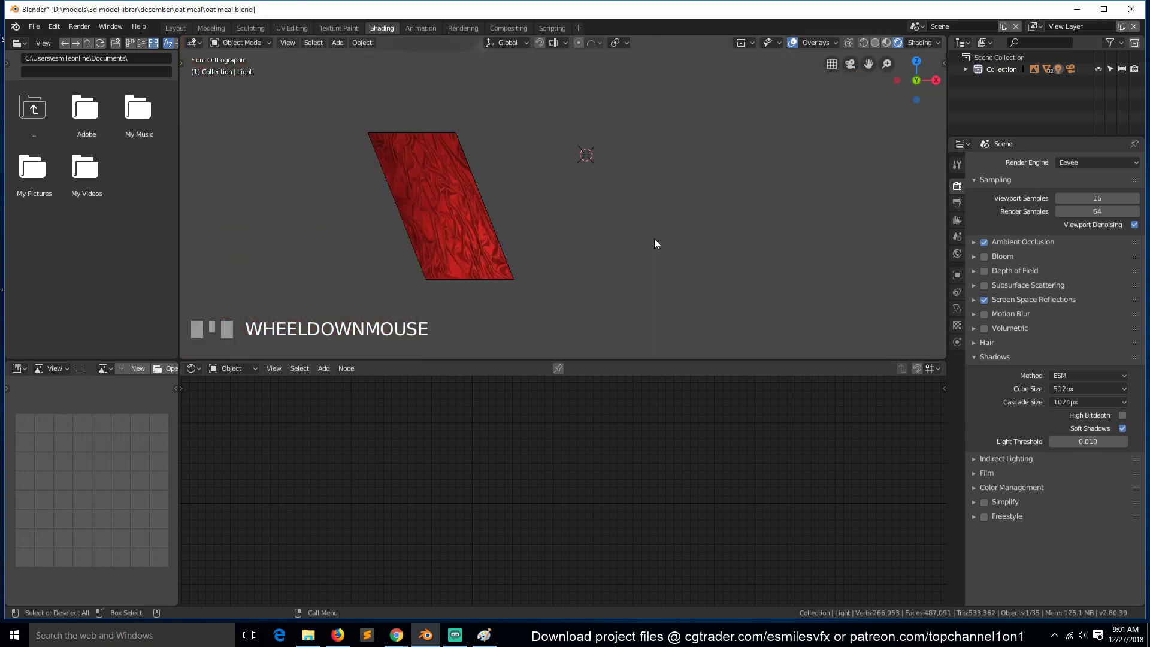
key("KP_1")
Step: Replace the Outliner with an Image Editor showing the t-mcdonalds-Fruit-Maple-Oatmeal.jpg reference and make that area taller
left_click(963, 42)
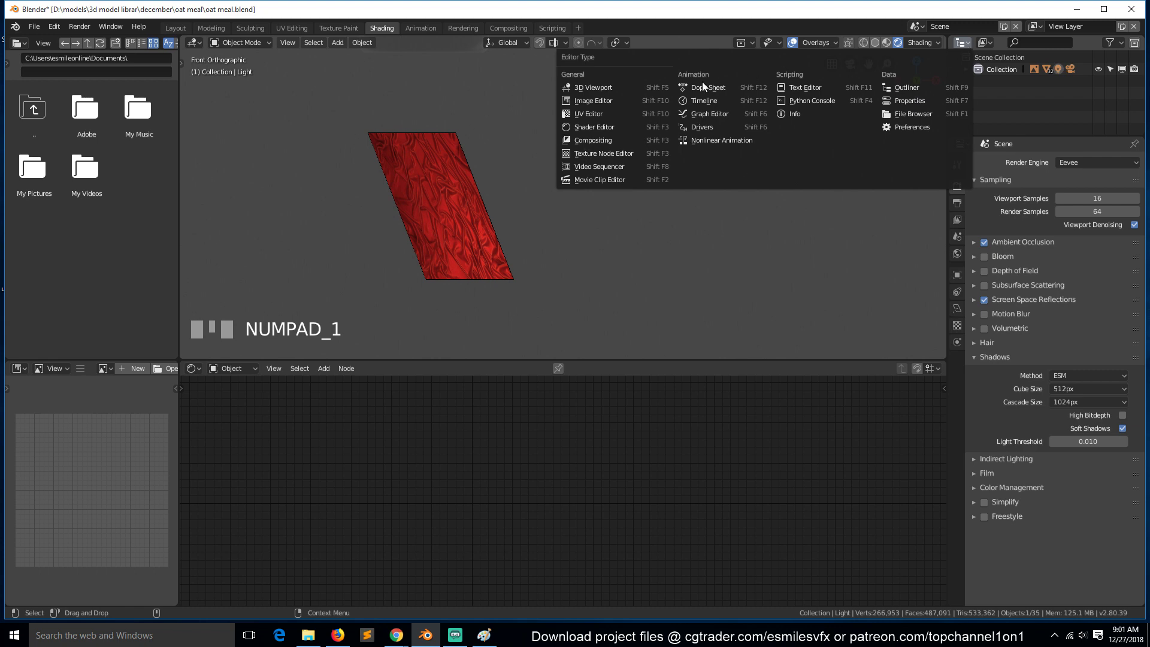
left_click(583, 101)
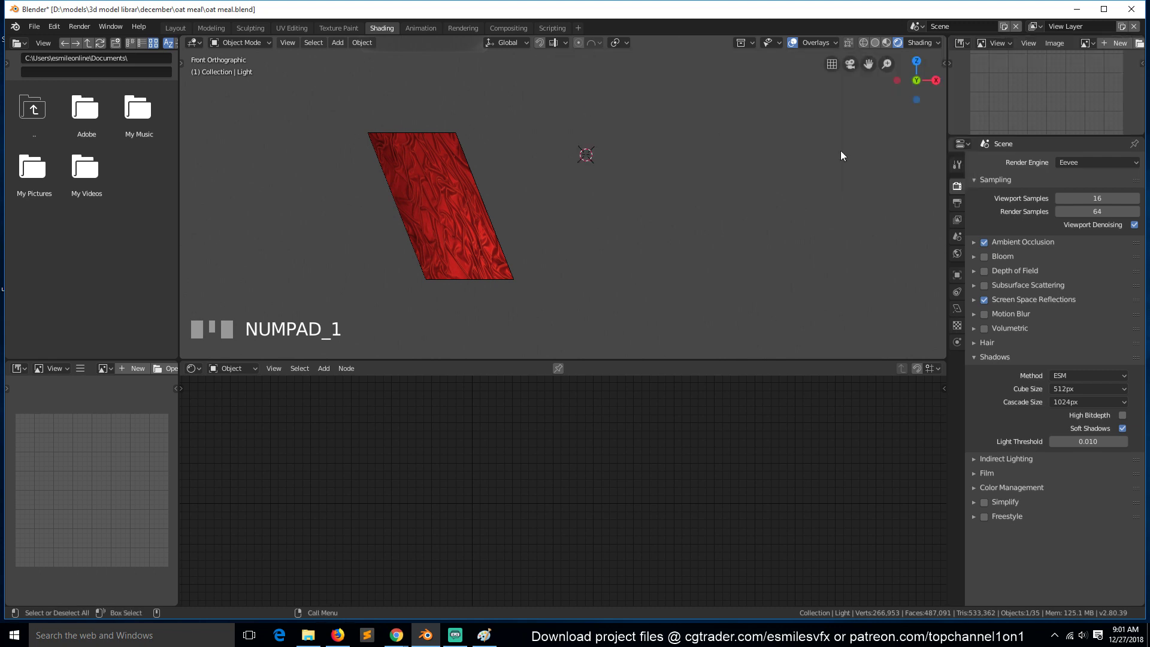
left_click(1083, 44)
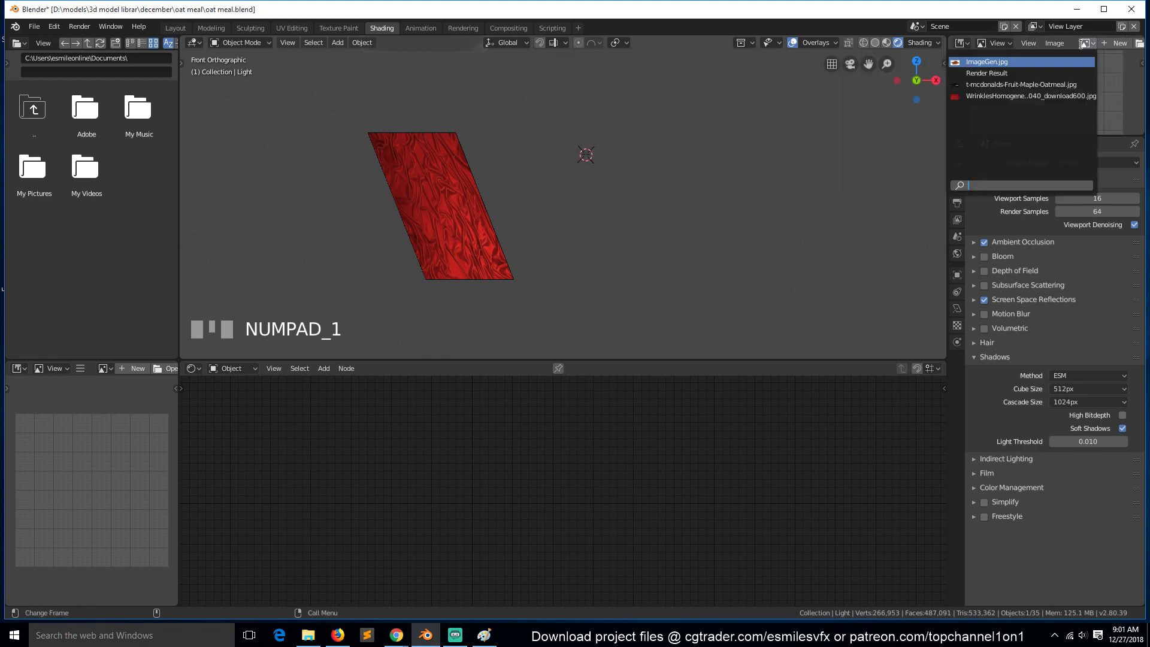
left_click(1027, 84)
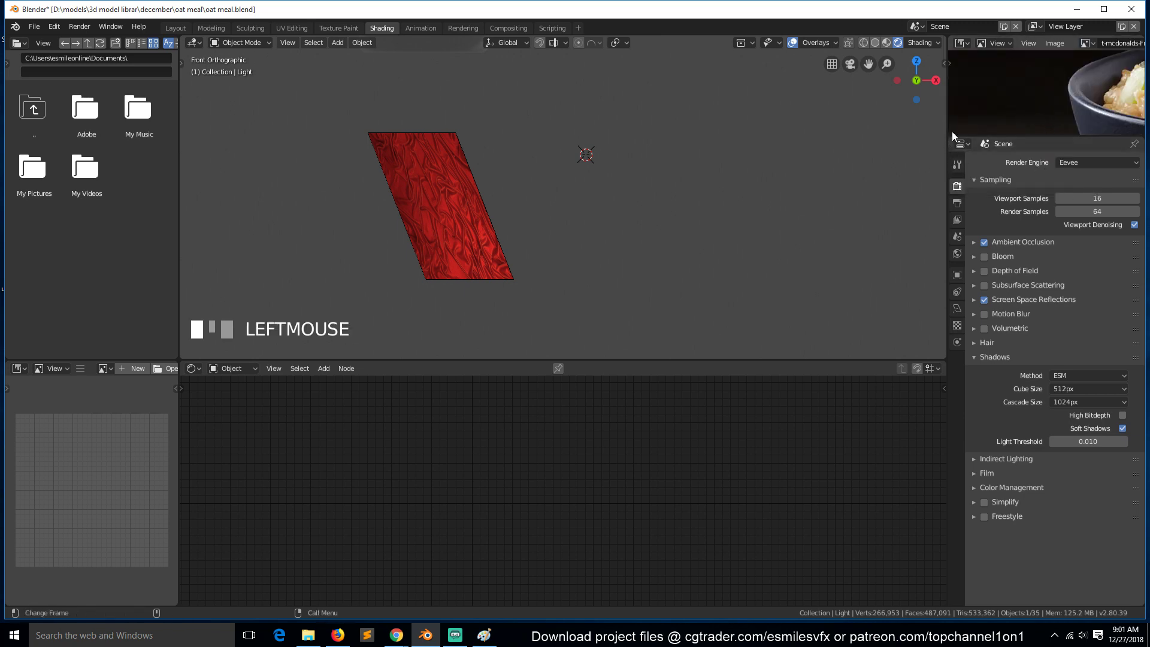
left_click_drag(953, 136, 951, 238)
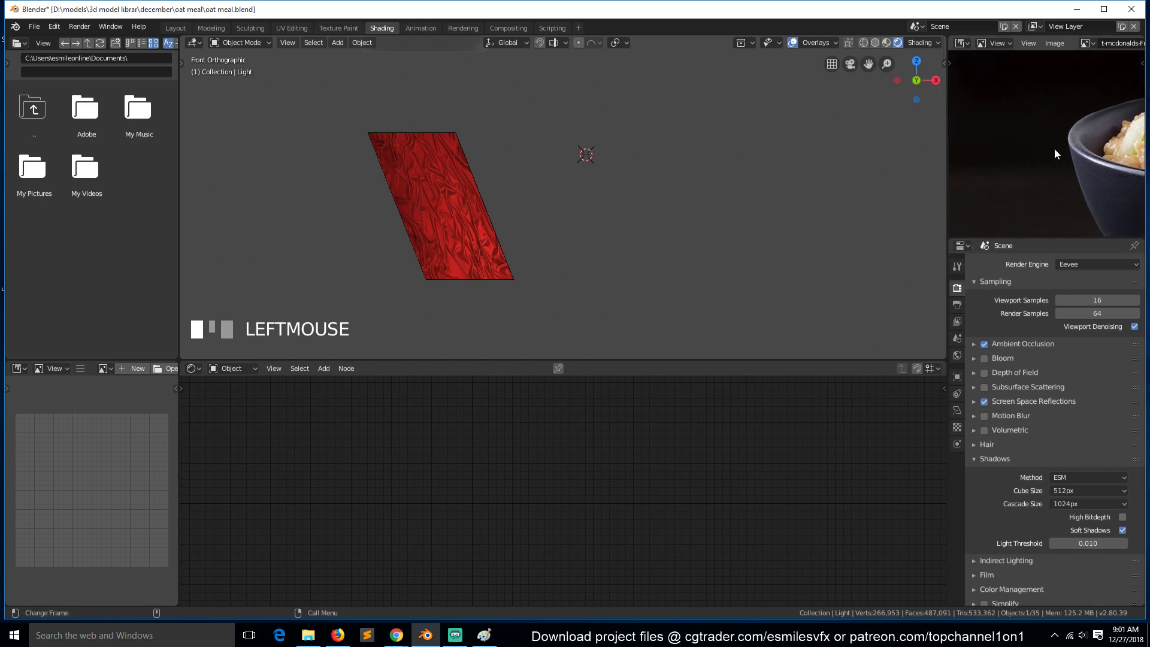
Step: Reframe the reference photo so the bowl of oatmeal fills the Image Editor
scroll(1055, 149, "down", 3)
middle_click_drag(1033, 149, 923, 147)
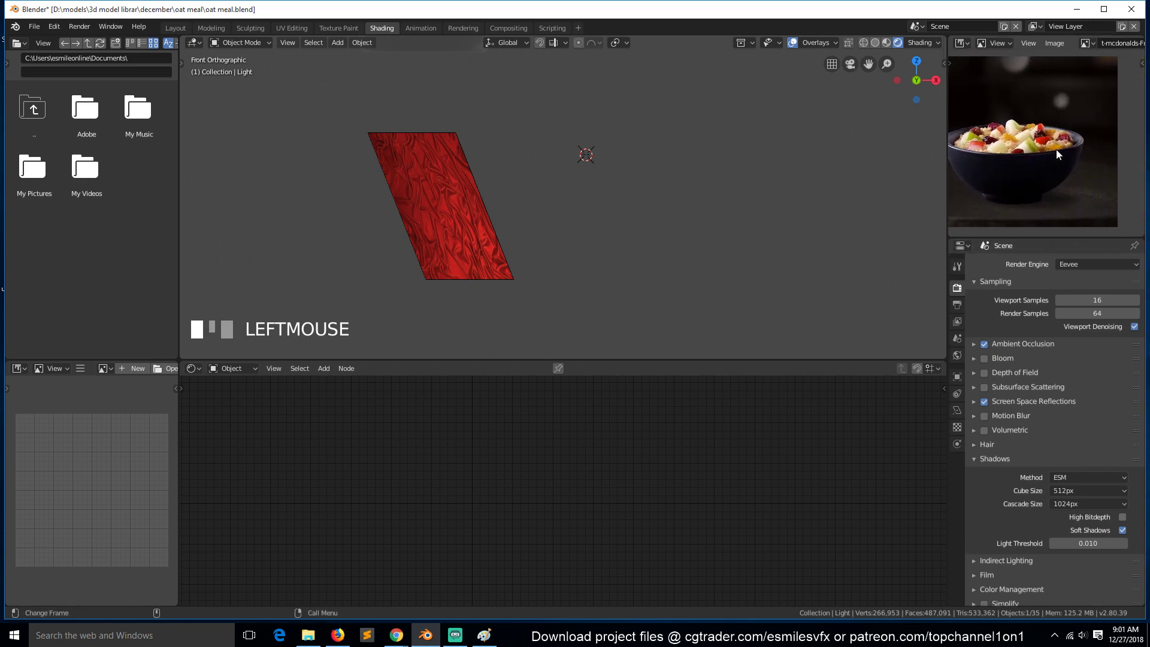
scroll(1055, 150, "up", 2)
middle_click_drag(1047, 154, 1107, 147)
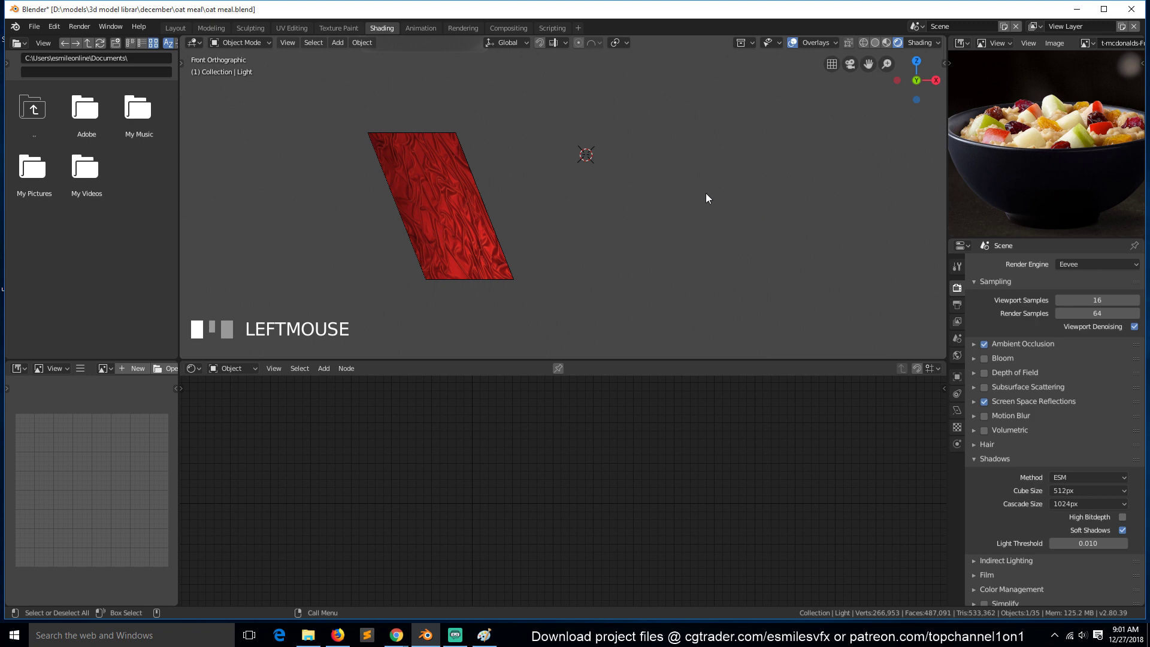
Step: In camera view, duplicate the area light, place the copy above the bowl and clear its rotation
scroll(552, 177, "down", 3)
key("KP_0")
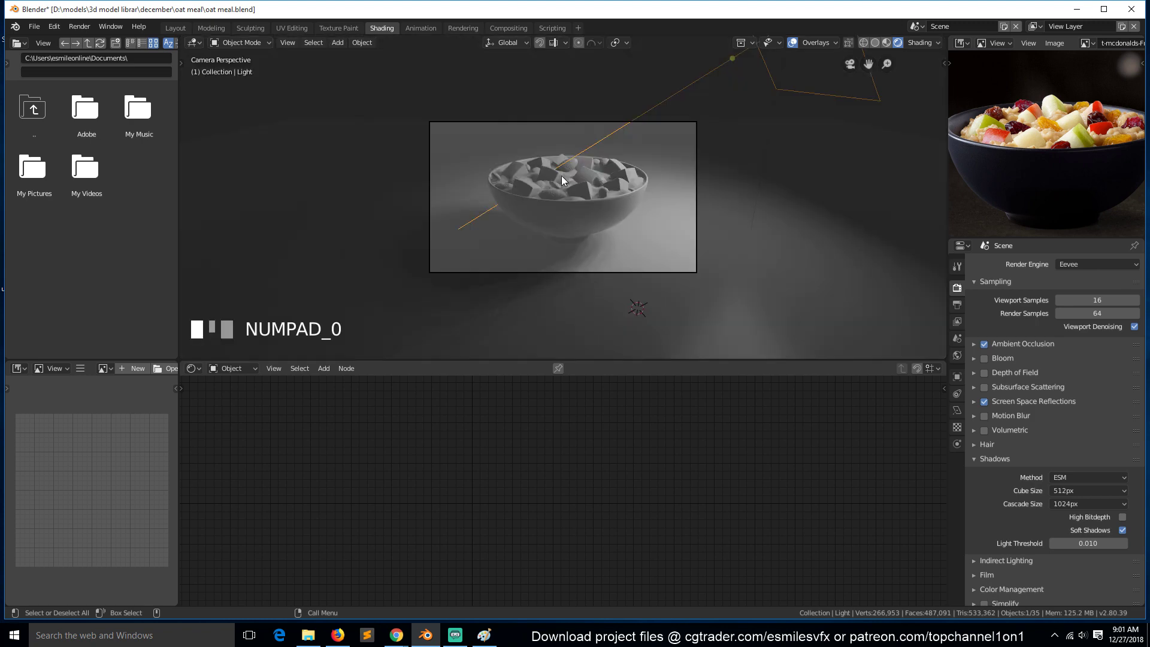
scroll(684, 110, "up", 1)
scroll(685, 111, "down", 3)
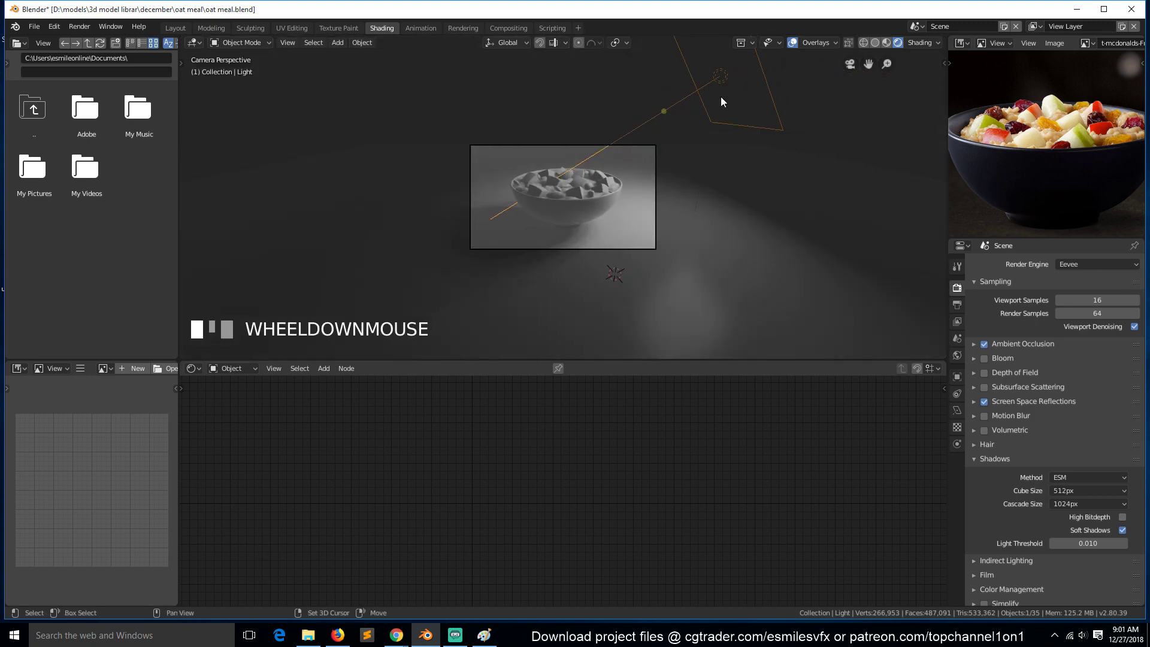
key("shift+d")
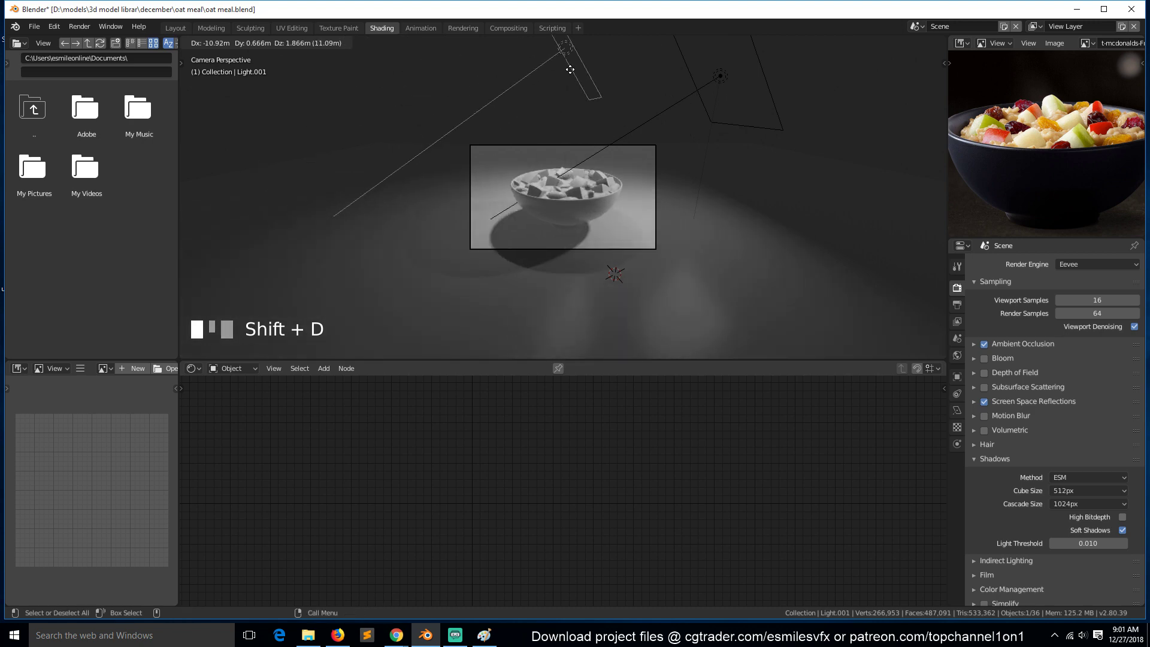
left_click(570, 71)
key("alt+r")
Step: Center the duplicated light over the bowl from the top view and raise it about 4.1 m along global Z
key("KP_7")
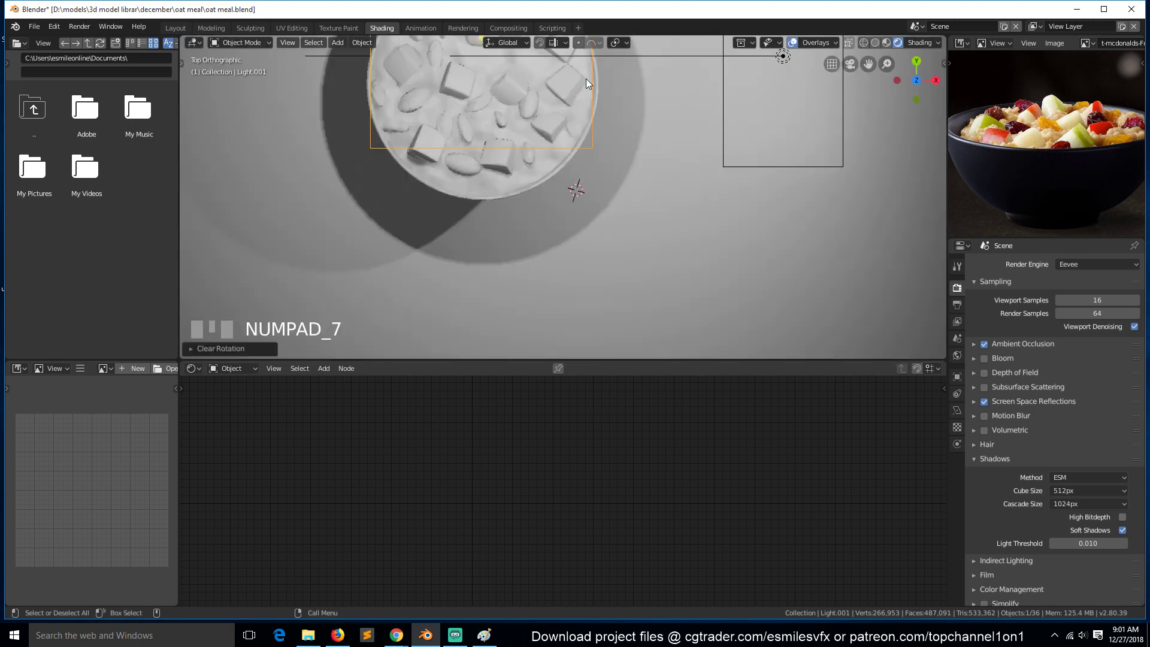
scroll(580, 116, "down", 3)
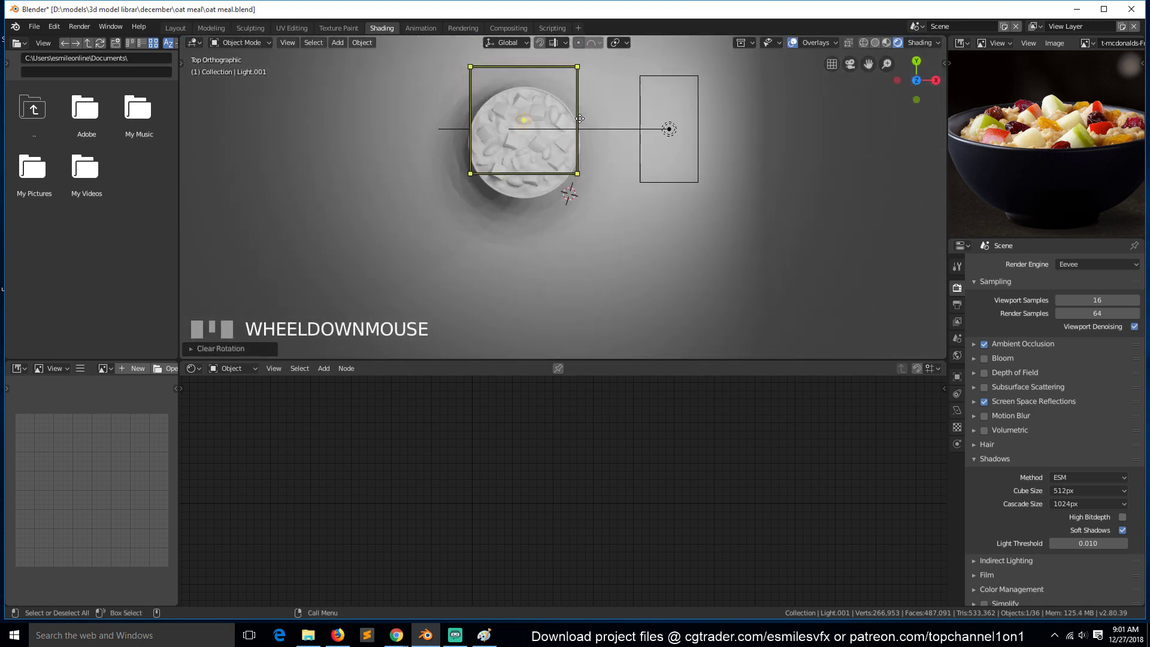
key("g")
left_click(579, 136)
key("KP_1")
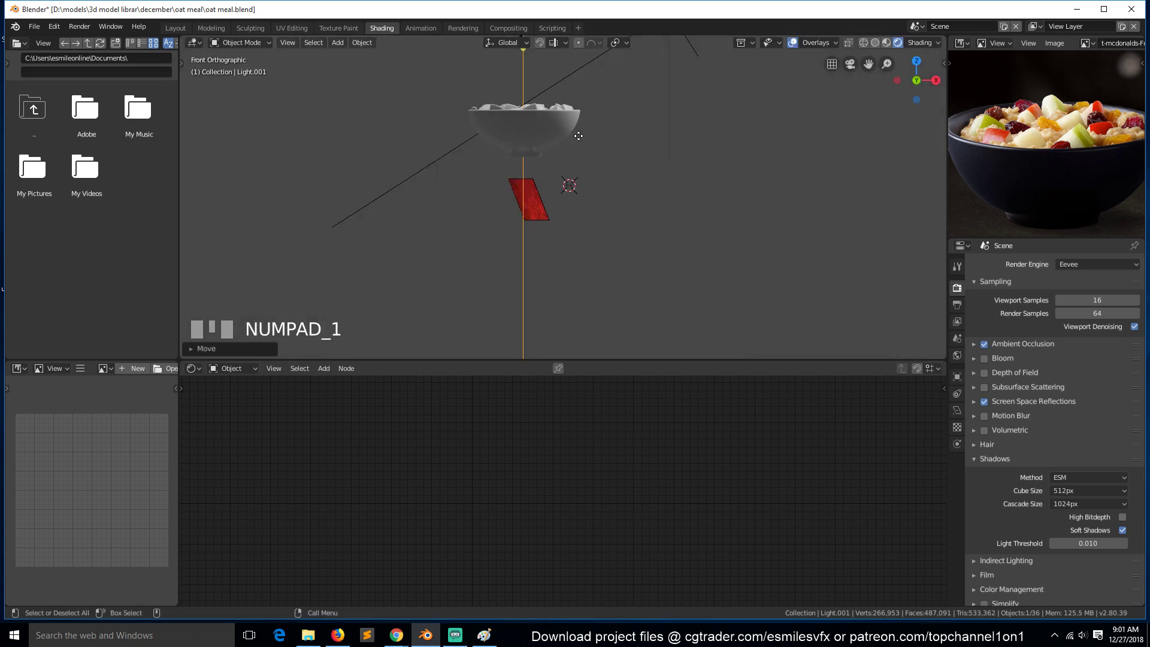
key("g")
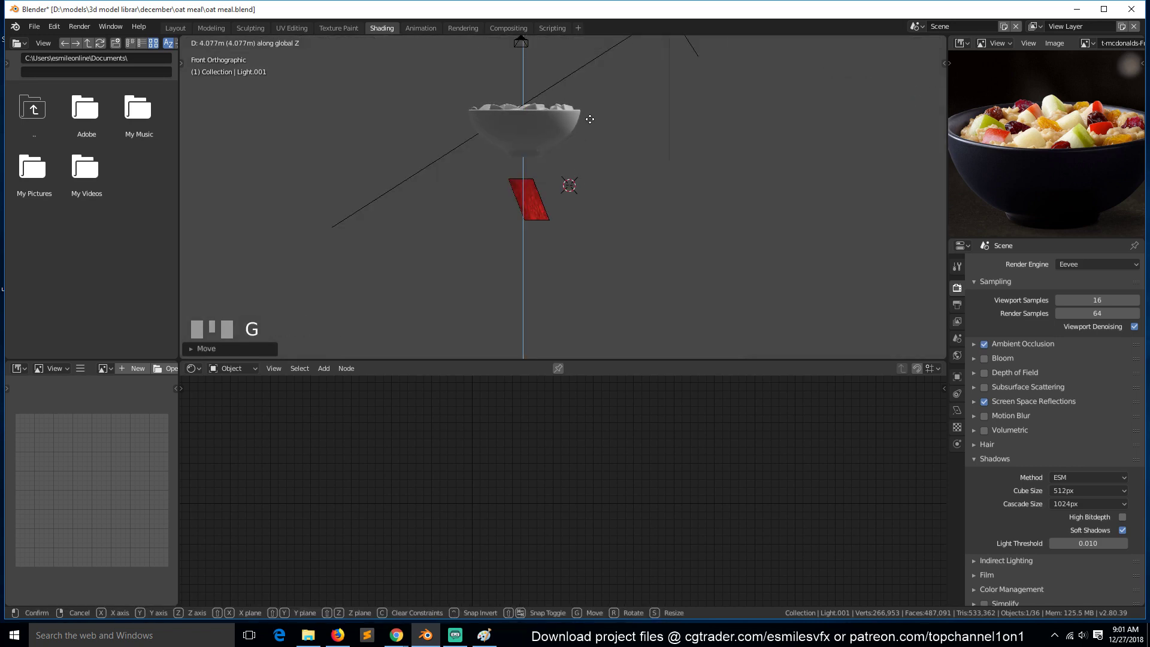
left_click(590, 120)
key("KP_0")
scroll(624, 151, "up", 5)
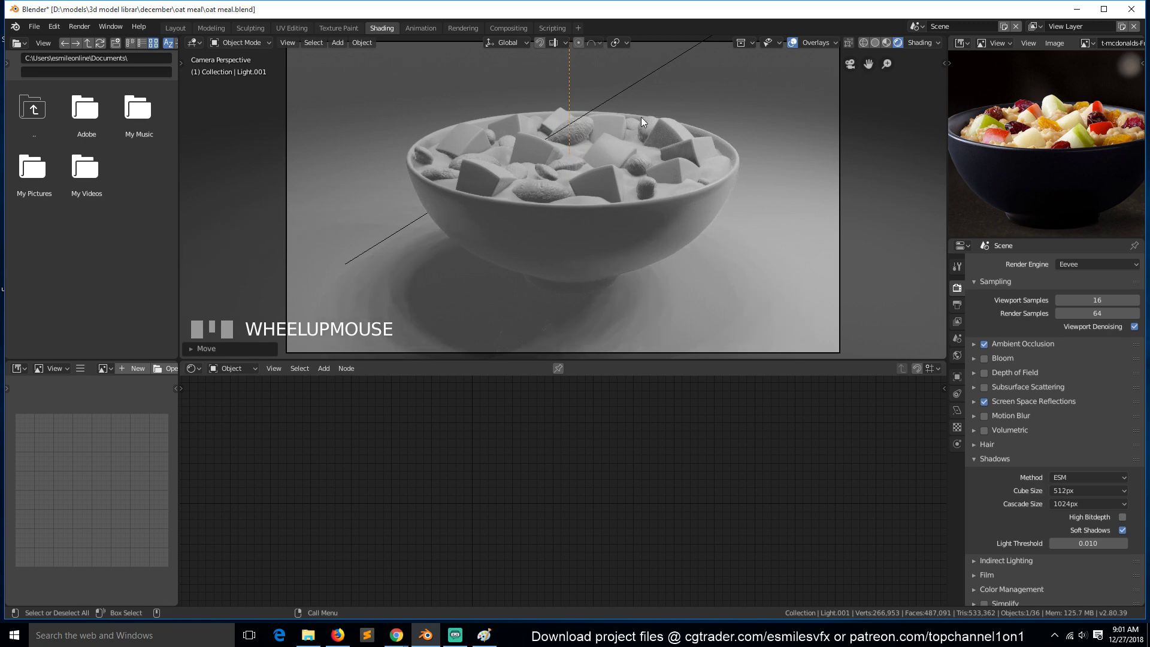
scroll(647, 107, "down", 4)
Step: Set the energy of the original area light on the bowl's right side to 30
left_click(677, 94)
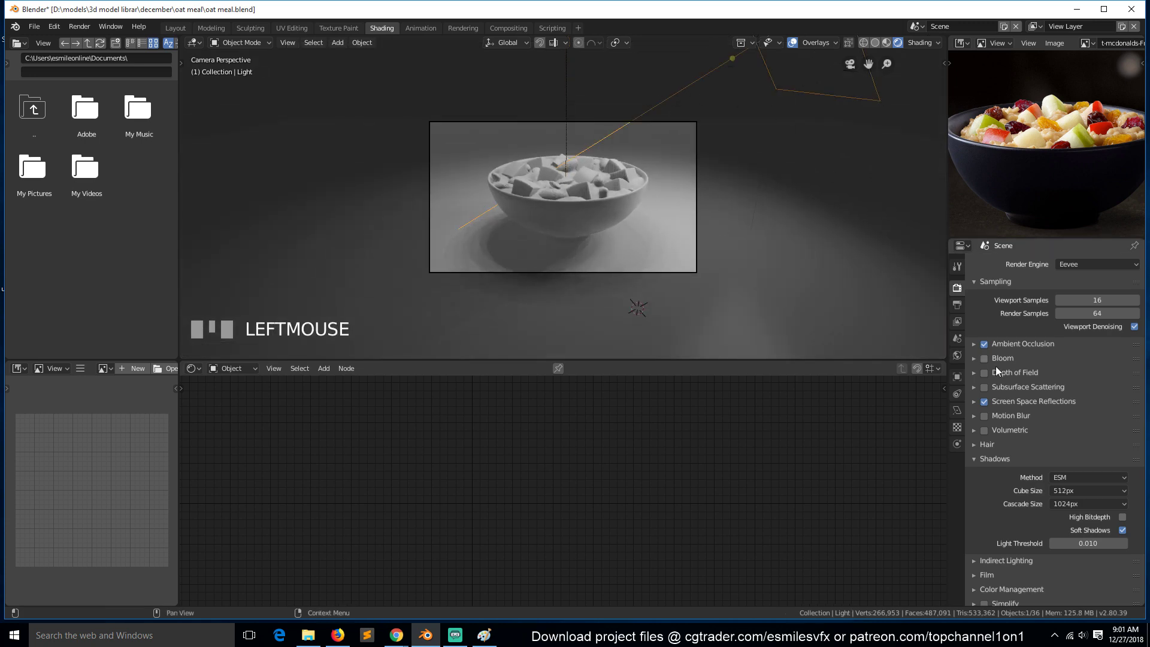
left_click(956, 411)
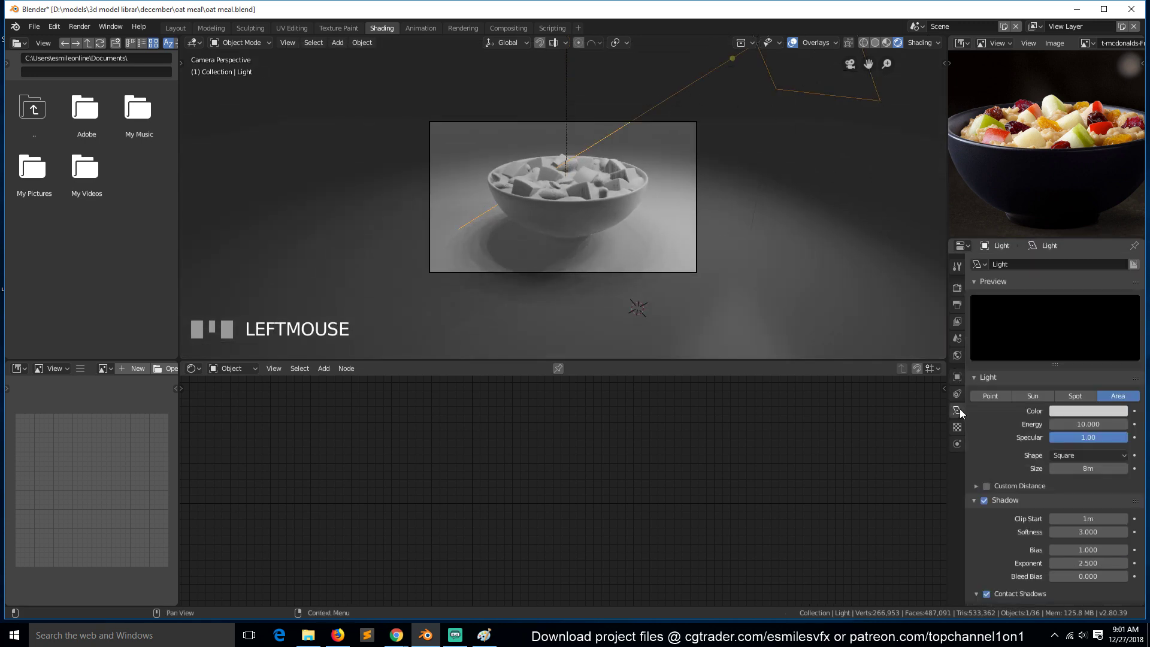
left_click(1072, 424)
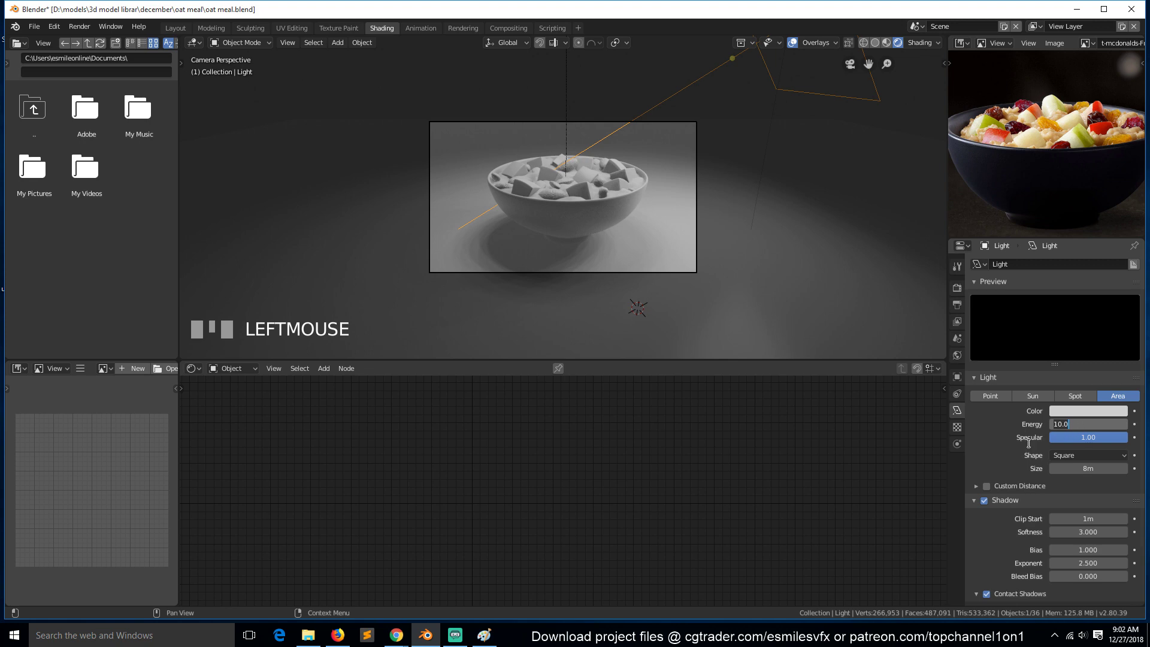
type("30")
key("Return")
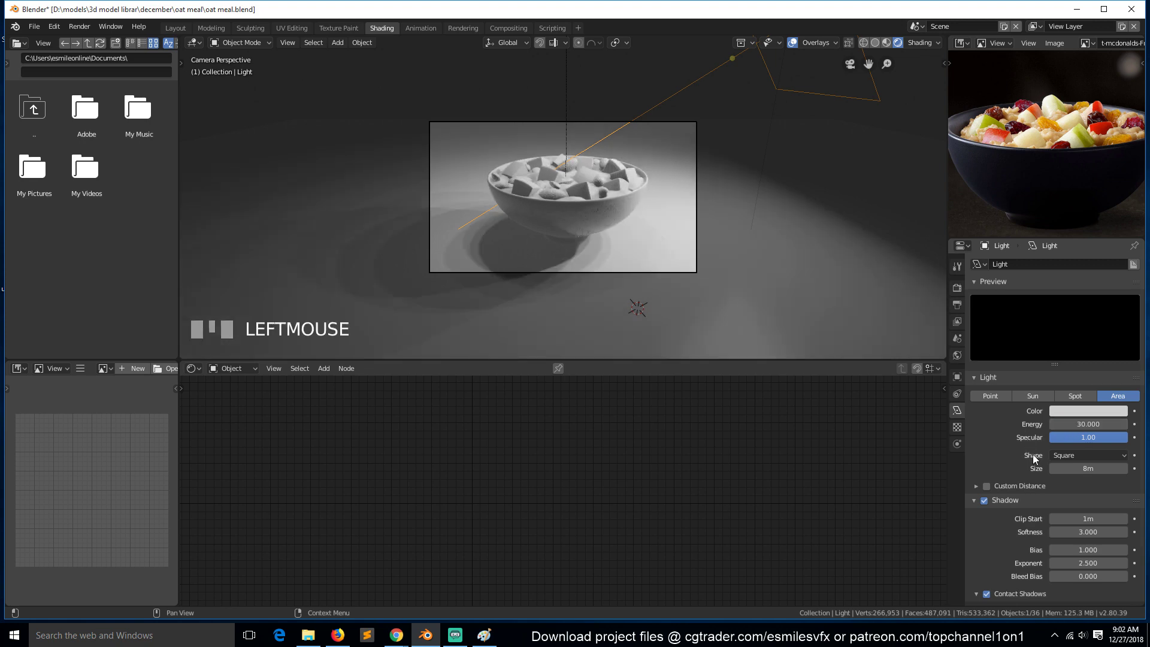
scroll(819, 229, "up", 3)
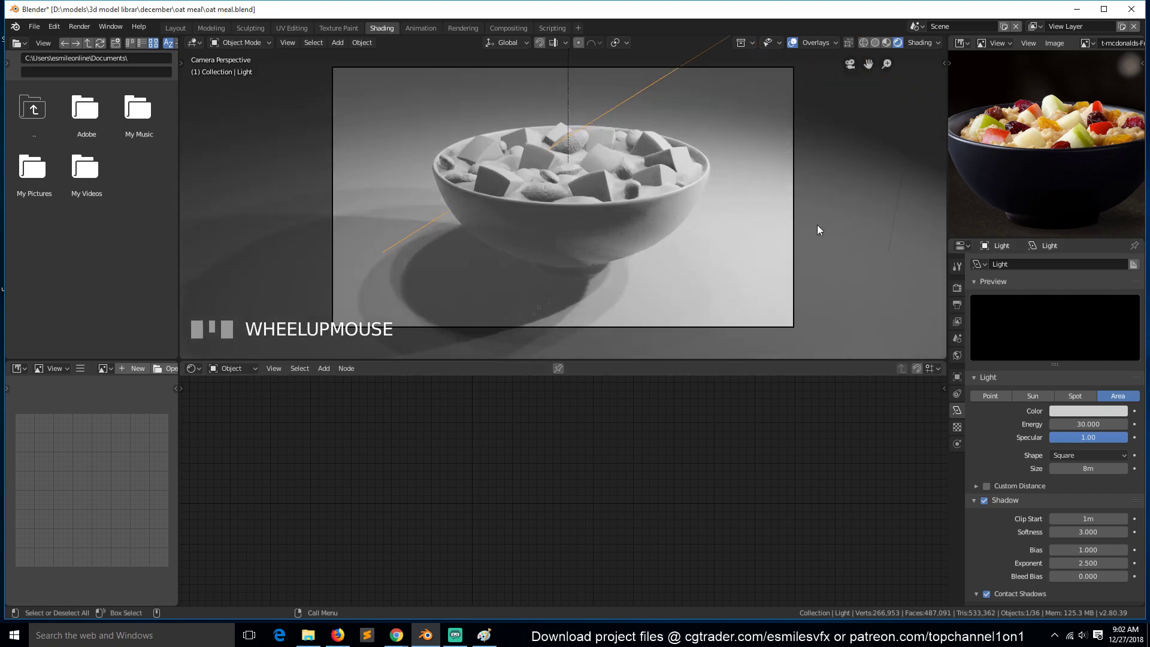
scroll(808, 220, "down", 1)
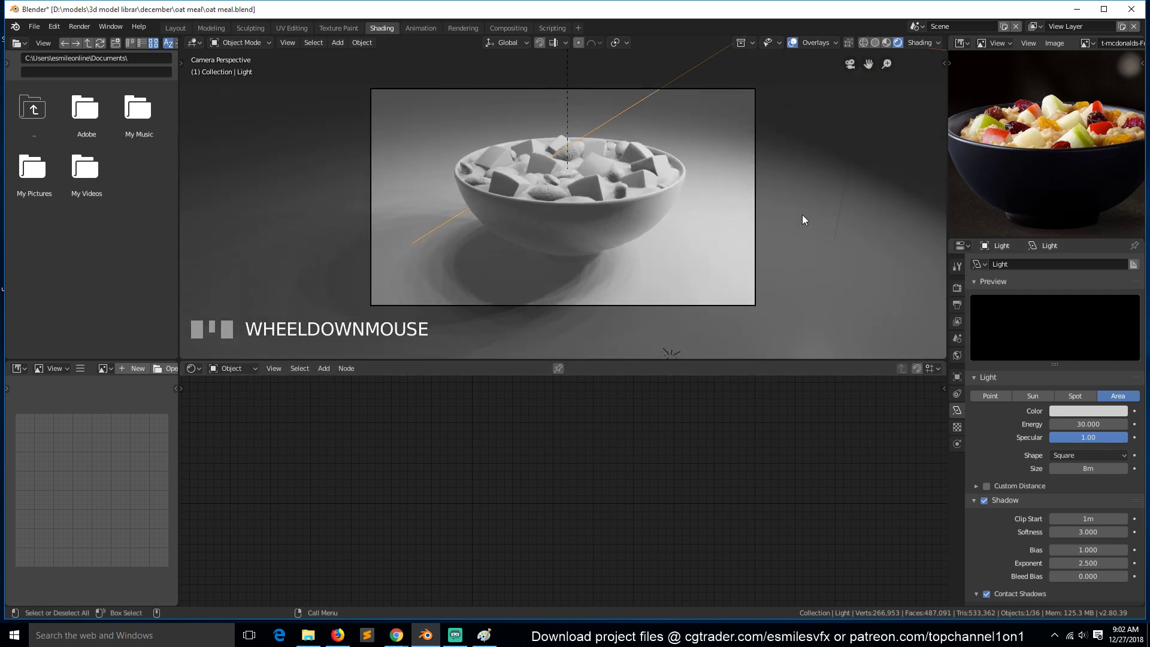
scroll(793, 207, "up", 2)
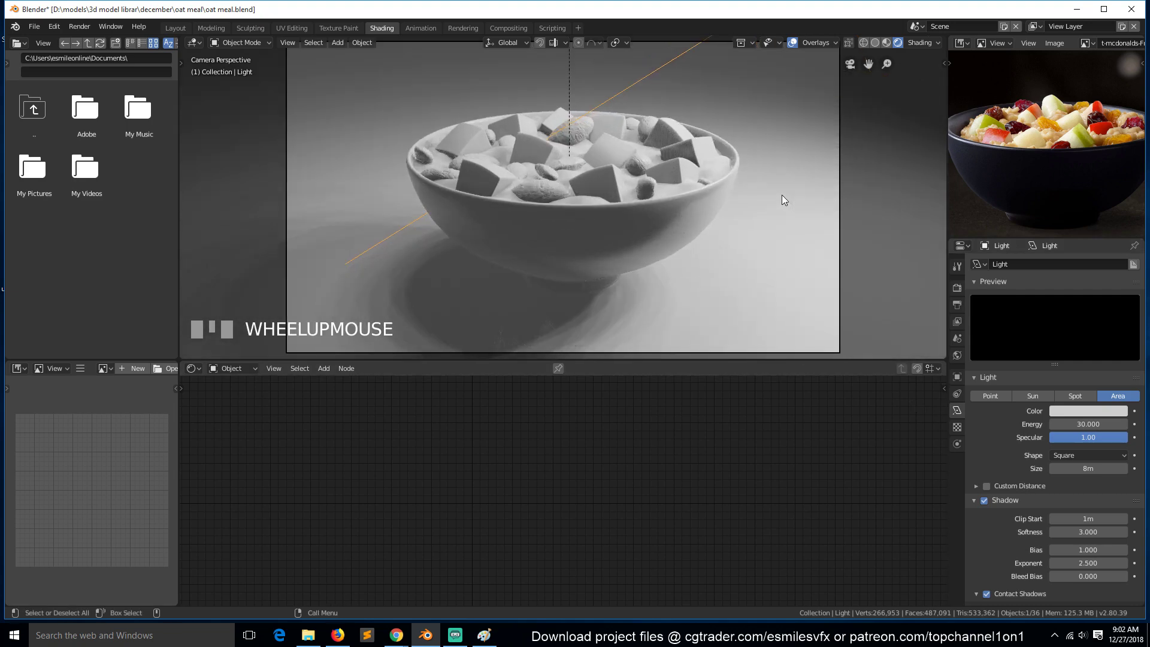
scroll(782, 195, "down", 2)
Step: In front view, duplicate that light to the bowl's left side, clear its rotation and turn the copy to shine horizontally toward the bowl
key("KP_1")
scroll(781, 195, "down", 2)
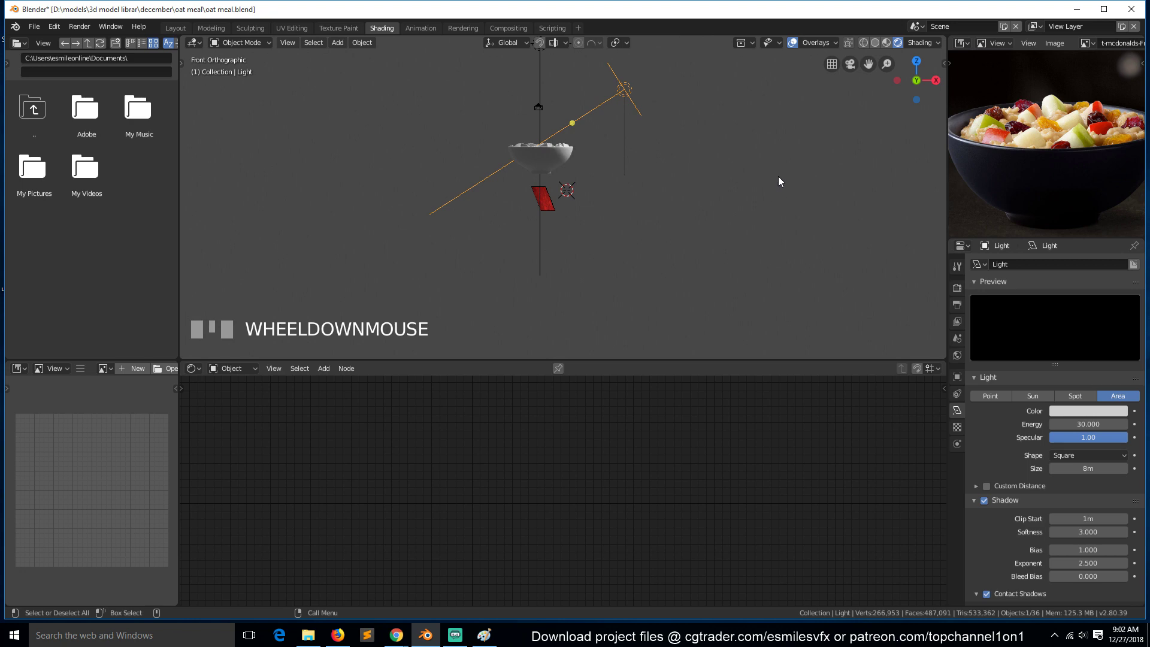
key("shift+d")
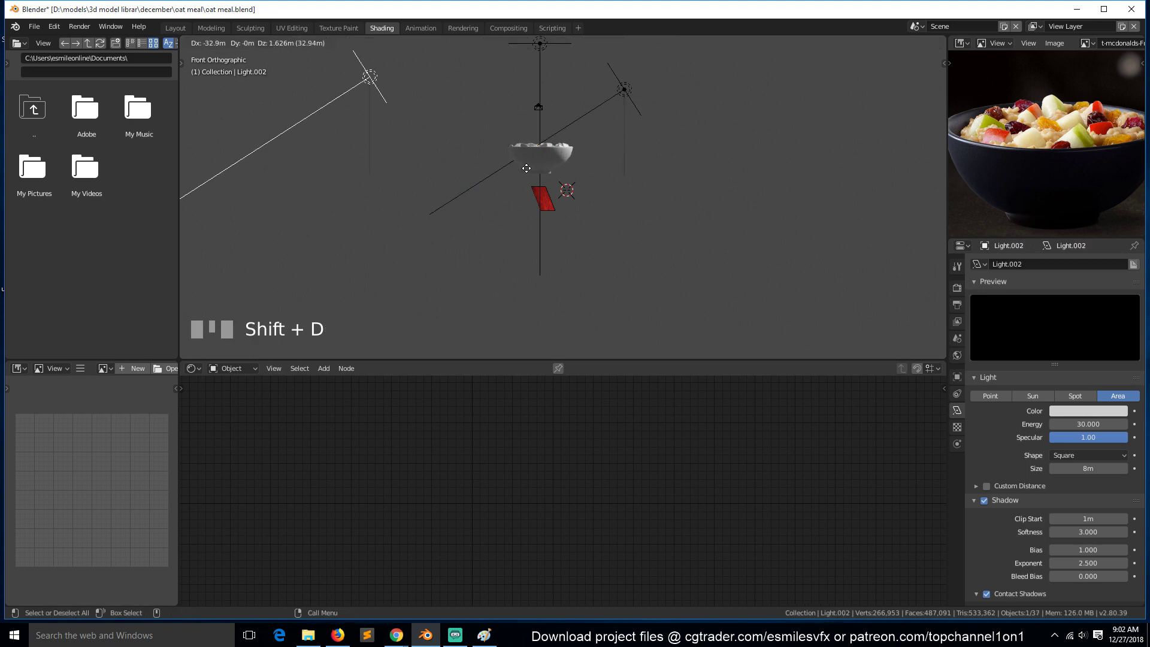
left_click(532, 179)
key("alt+r")
key("r")
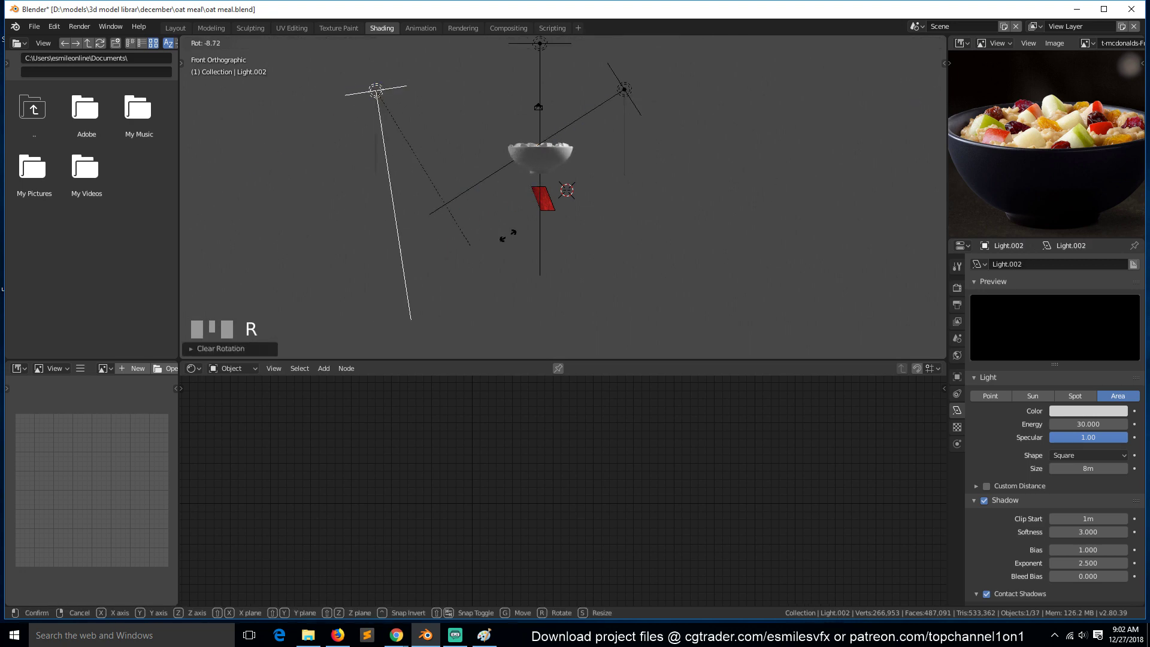
left_click(576, 333)
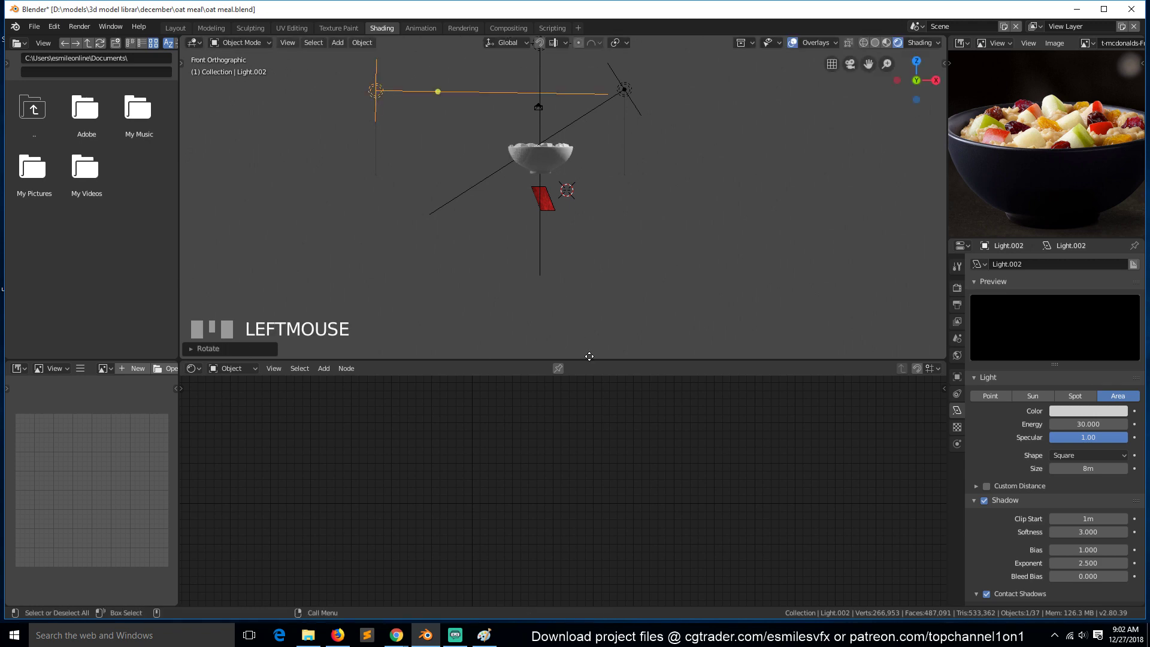
Step: Move the left area light closer to the bowl and check its effect from the top and camera views
key("g")
left_click(614, 80)
key("KP_7")
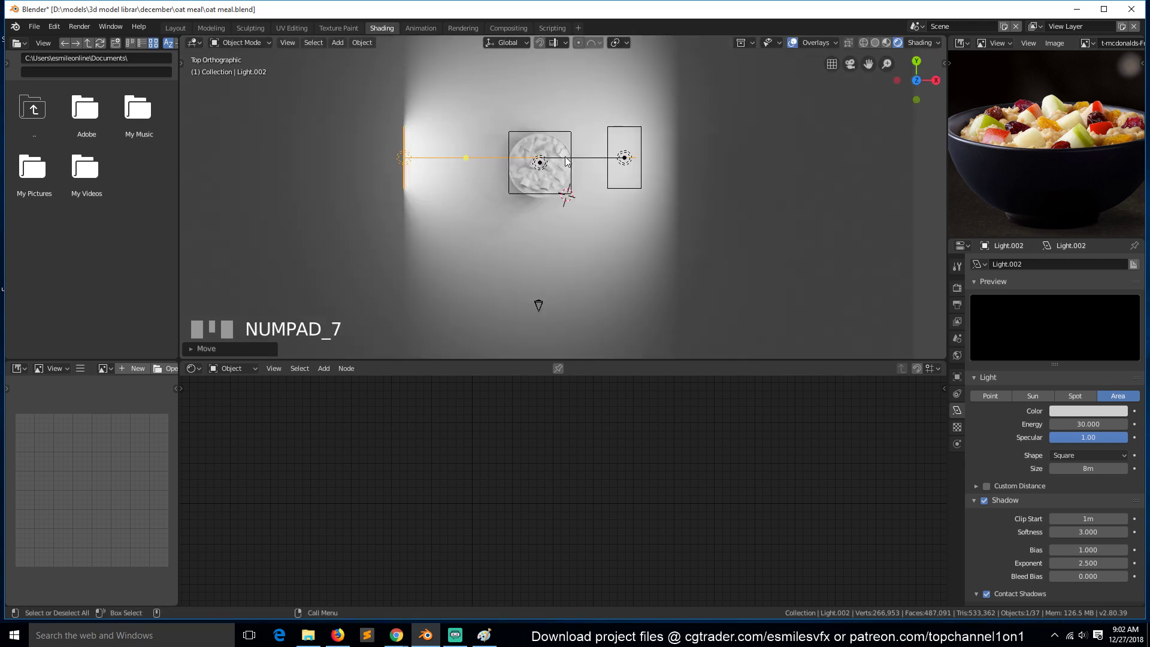
key("KP_0")
scroll(562, 163, "up", 2)
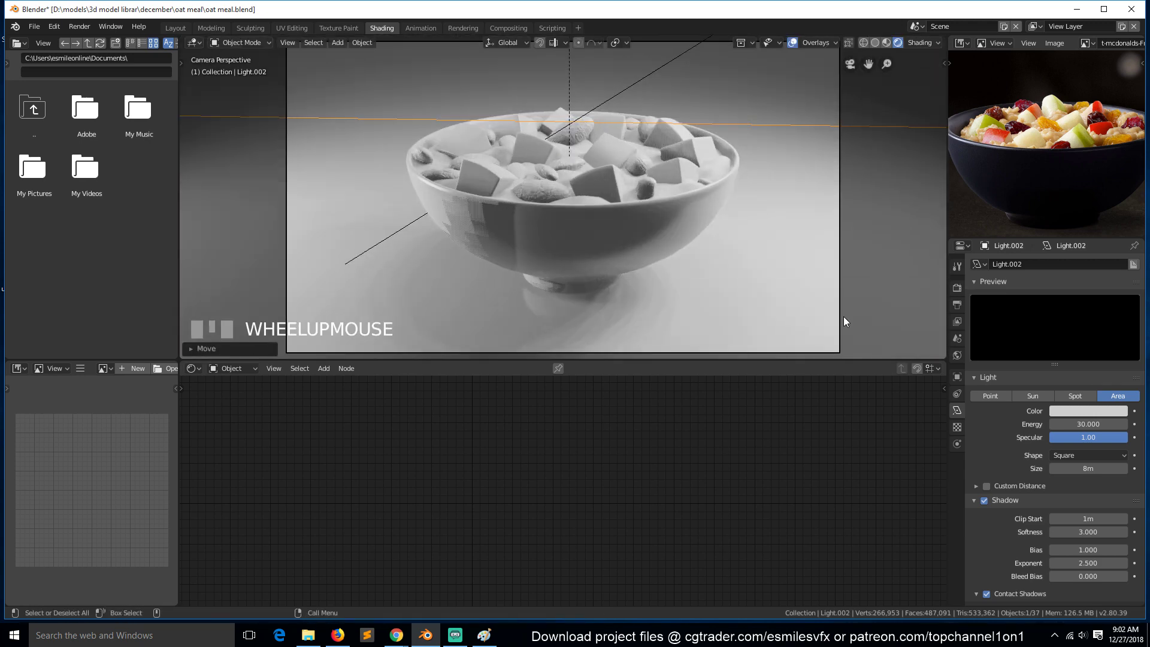
Step: Set the left area light's energy to 10 and save the file
left_click(1081, 423)
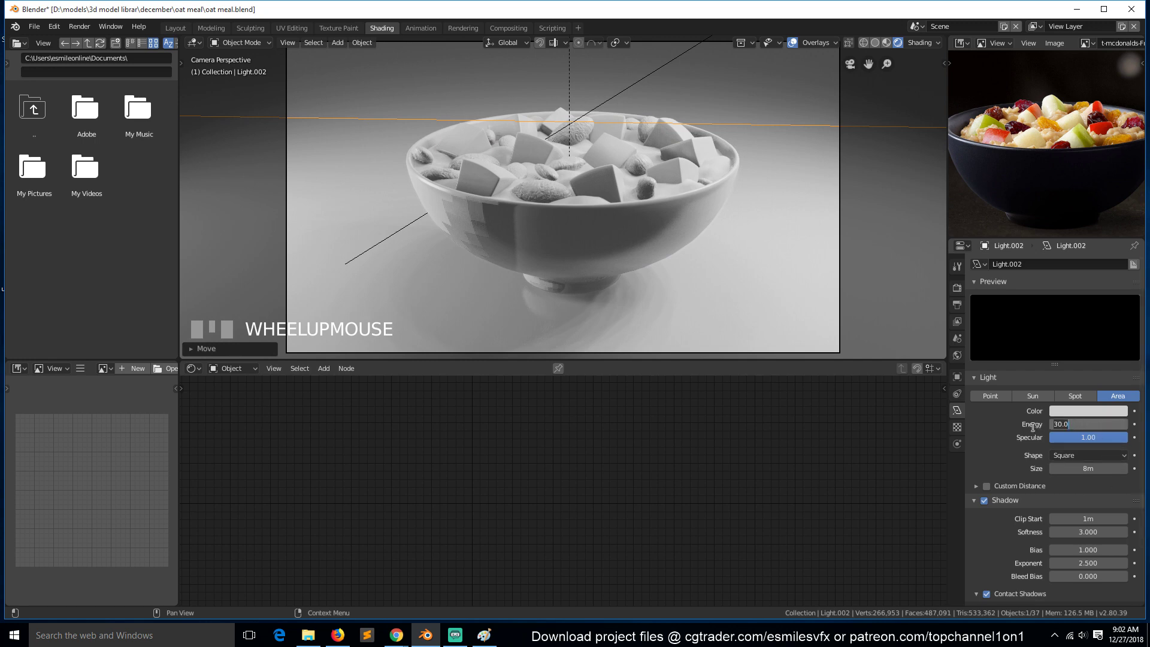
type("10")
left_click(996, 429)
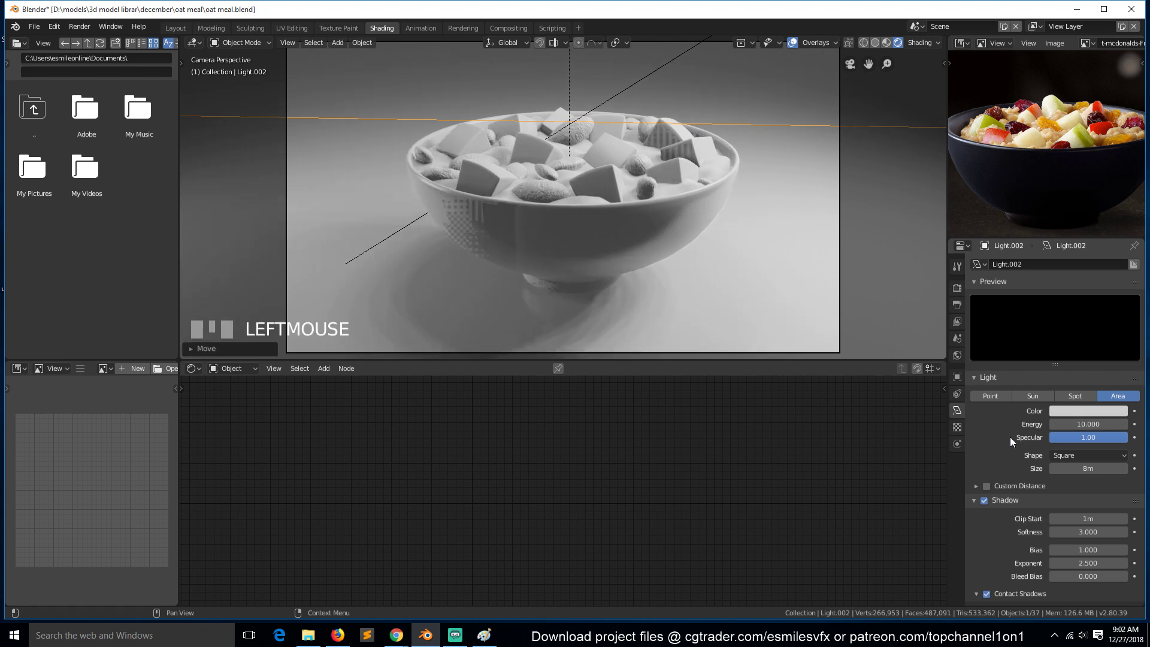
key("ctrl+s")
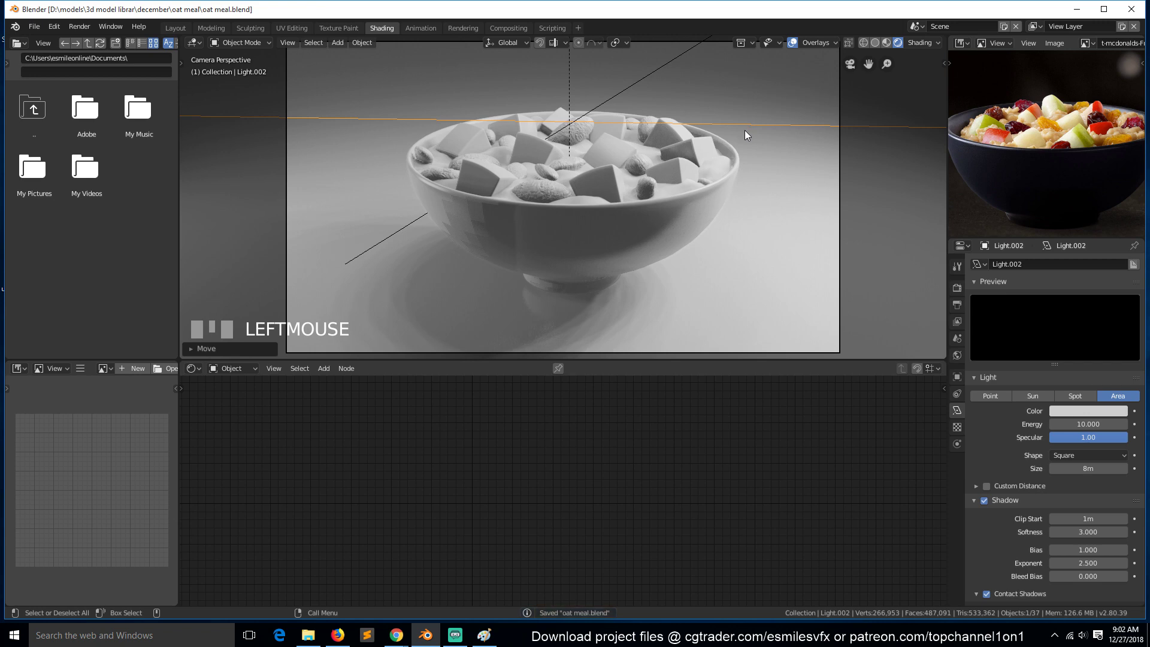
Step: In top view, rotate the left area light about 20° and shift it back behind the bowl, keeping it angled toward the camera side
key("KP_7")
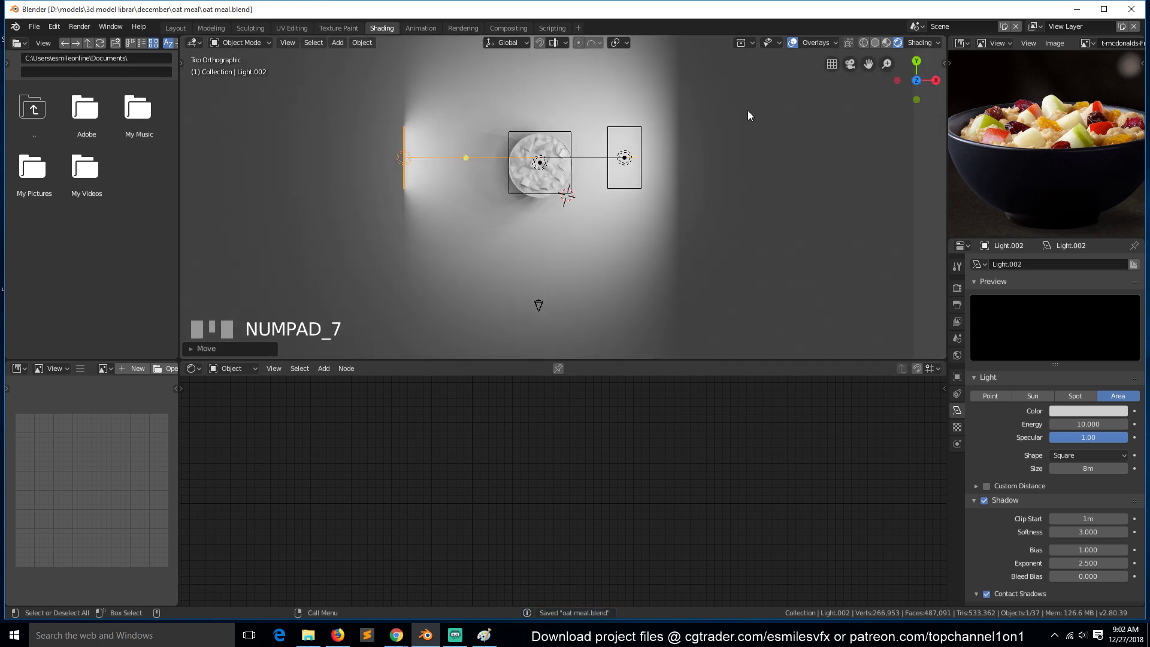
key("r")
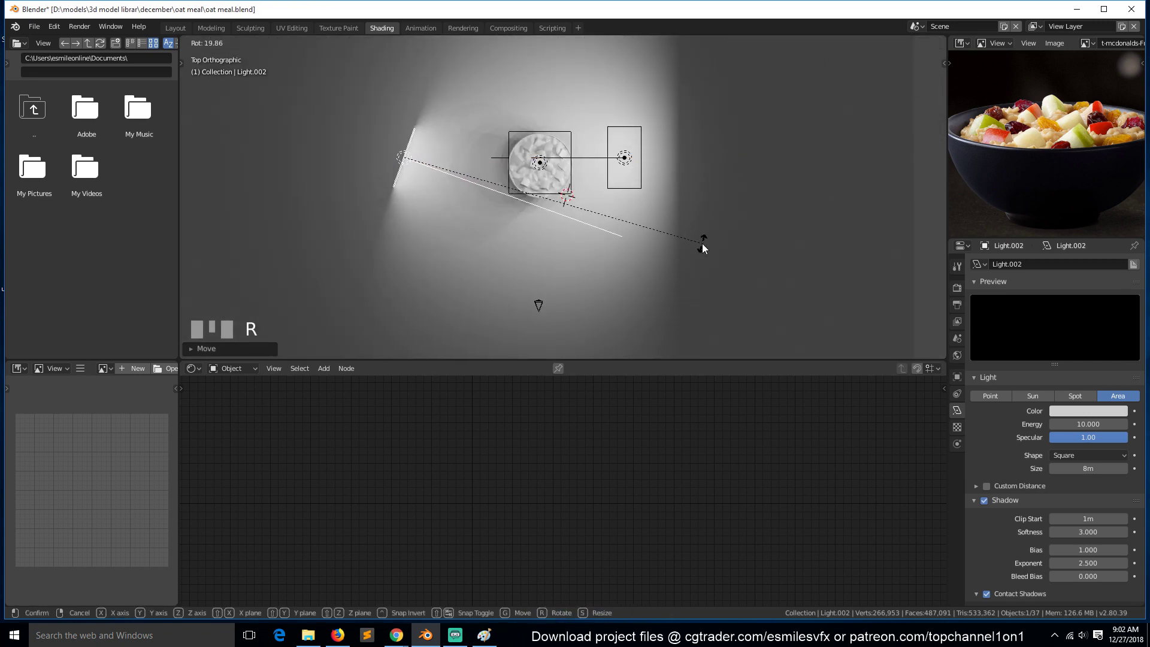
left_click(702, 244)
key("g")
left_click(724, 164)
key("r")
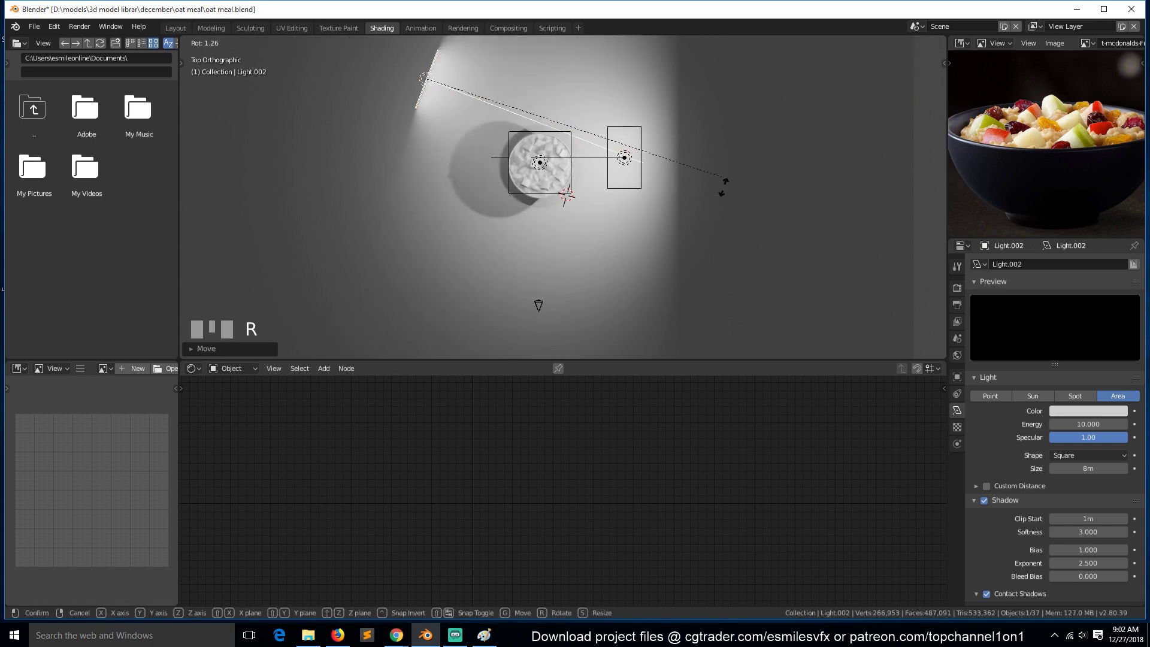
left_click(721, 217)
key("KP_0")
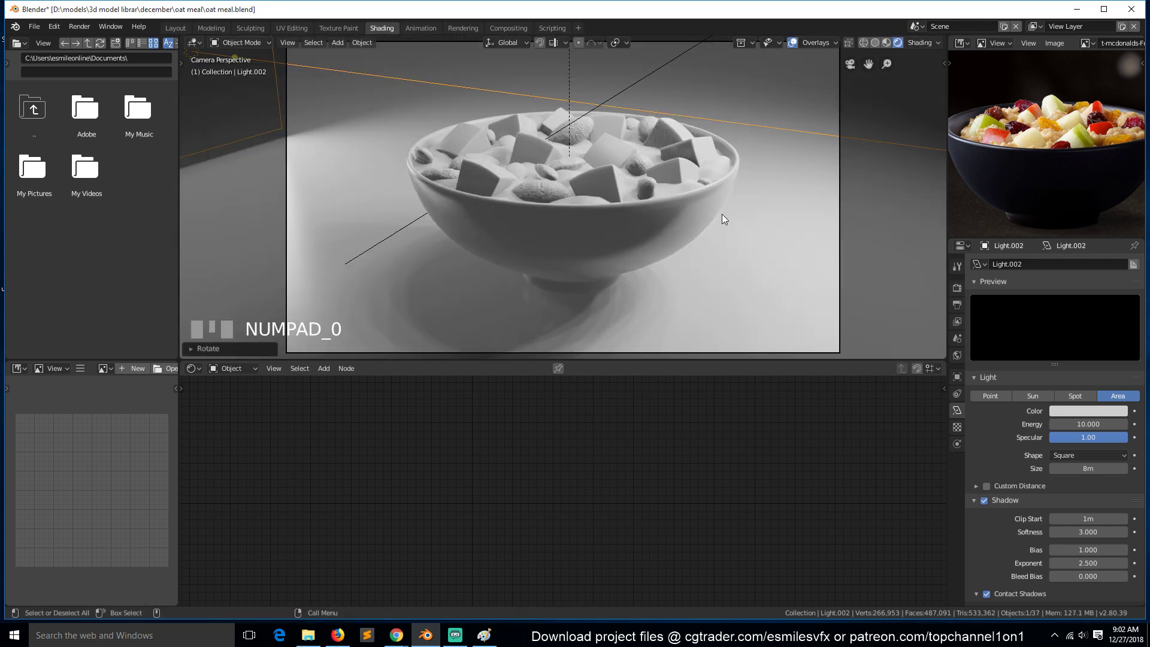
Step: Deselect all objects and save the file
scroll(721, 214, "up", 2)
key("alt+a")
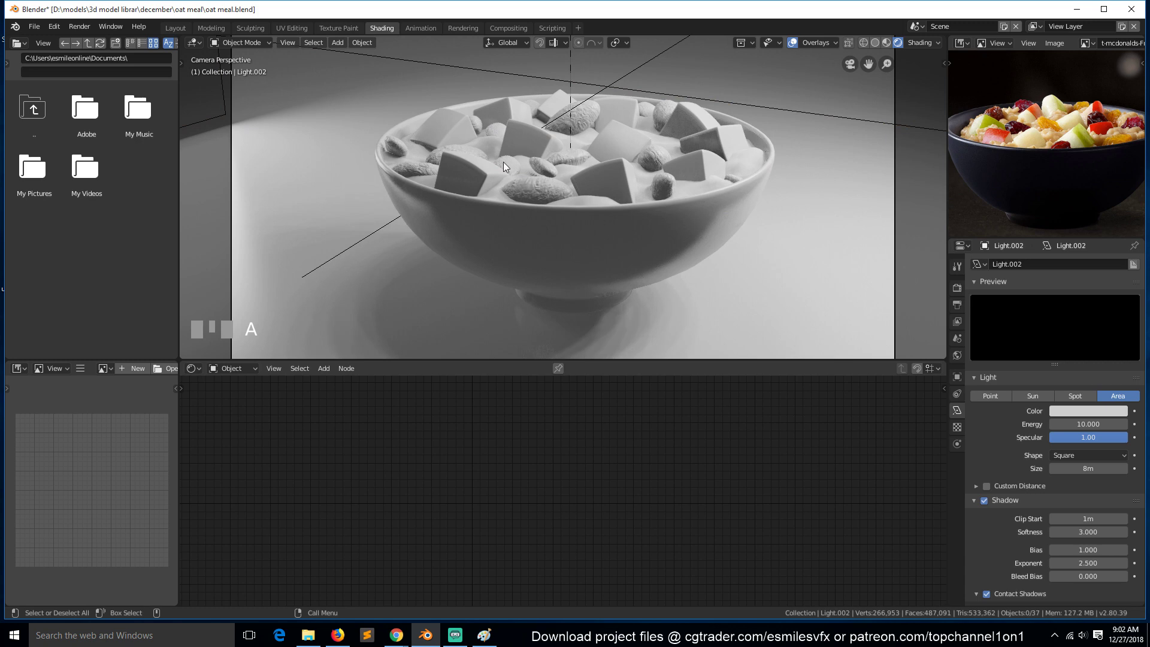
key("ctrl+s")
Step: Select the left area light and shift it slightly outward, away from the bowl
scroll(491, 157, "down", 5)
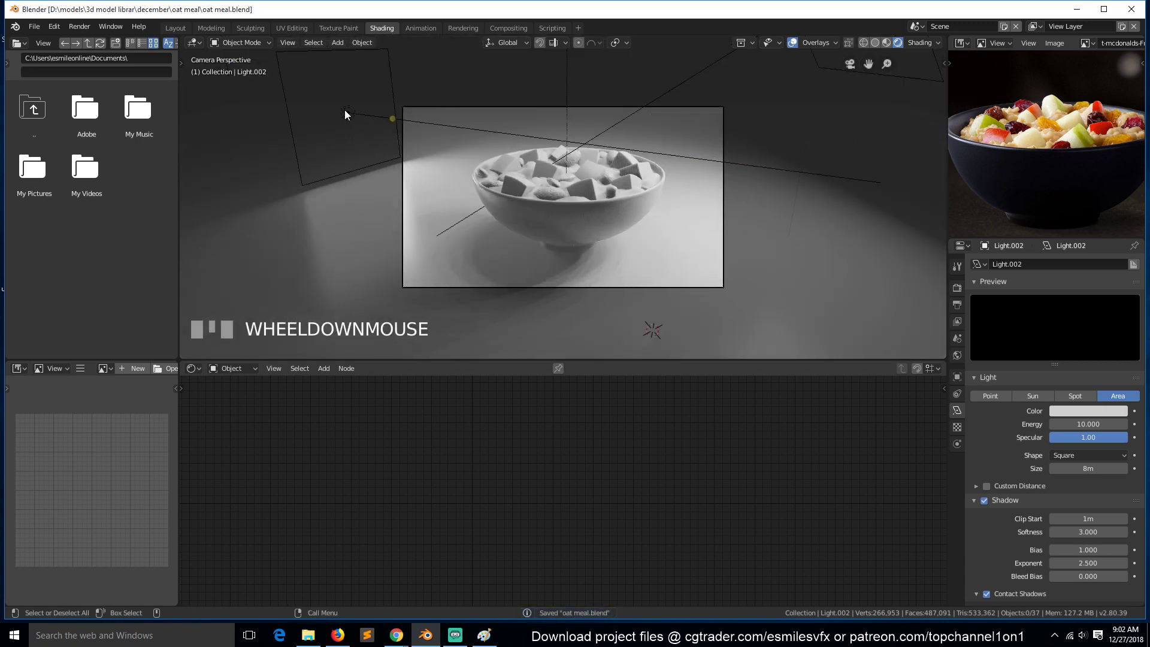
left_click(353, 116)
left_click(350, 113)
left_click(350, 115)
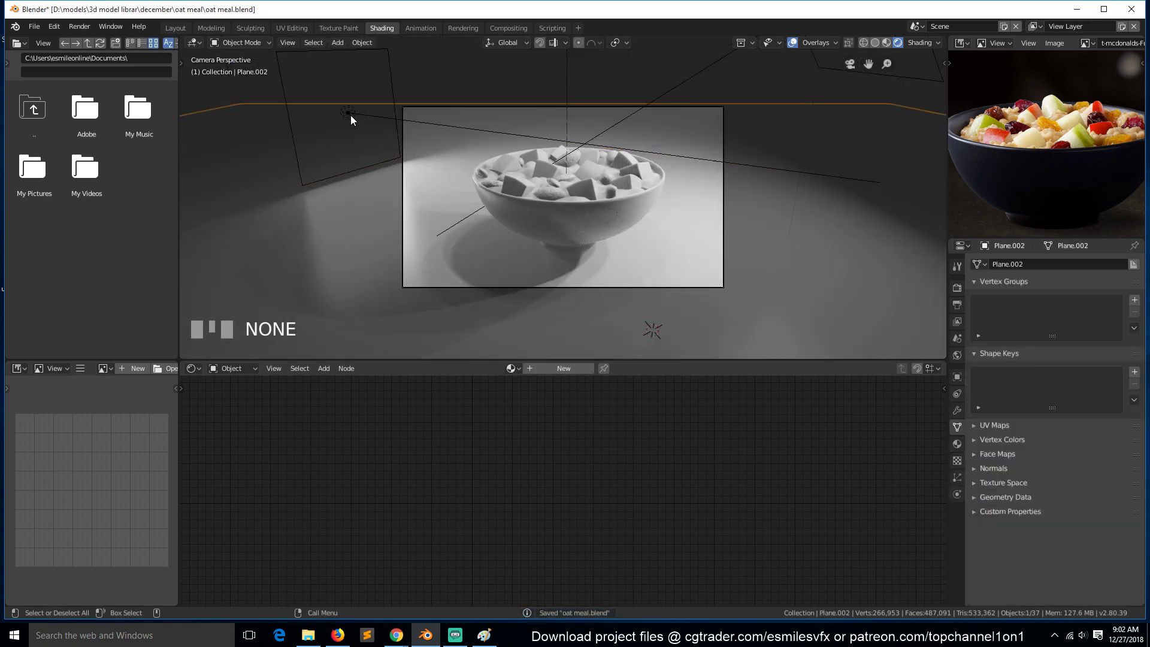
left_click(350, 115)
key("g")
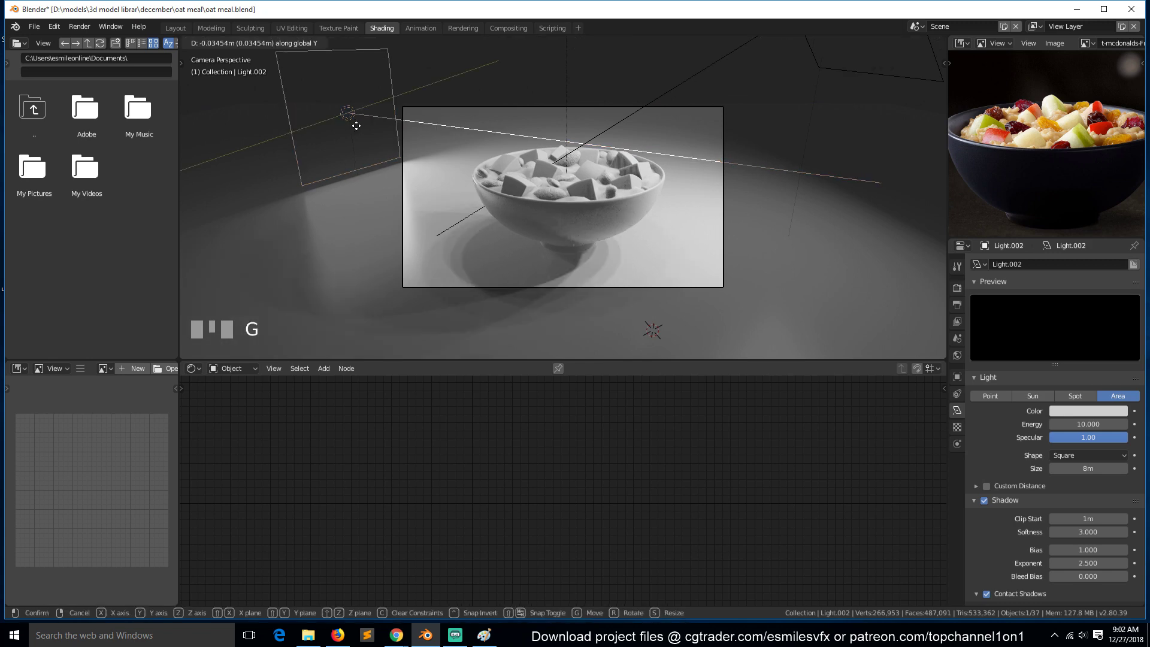
key("z")
key("z")
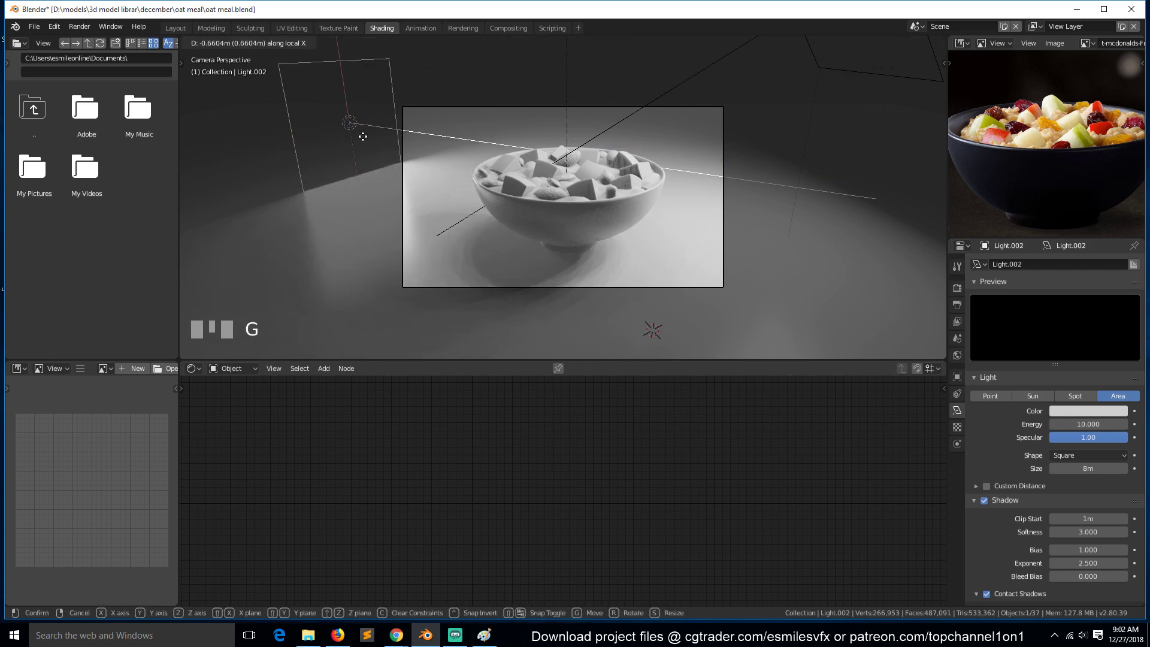
left_click(350, 123)
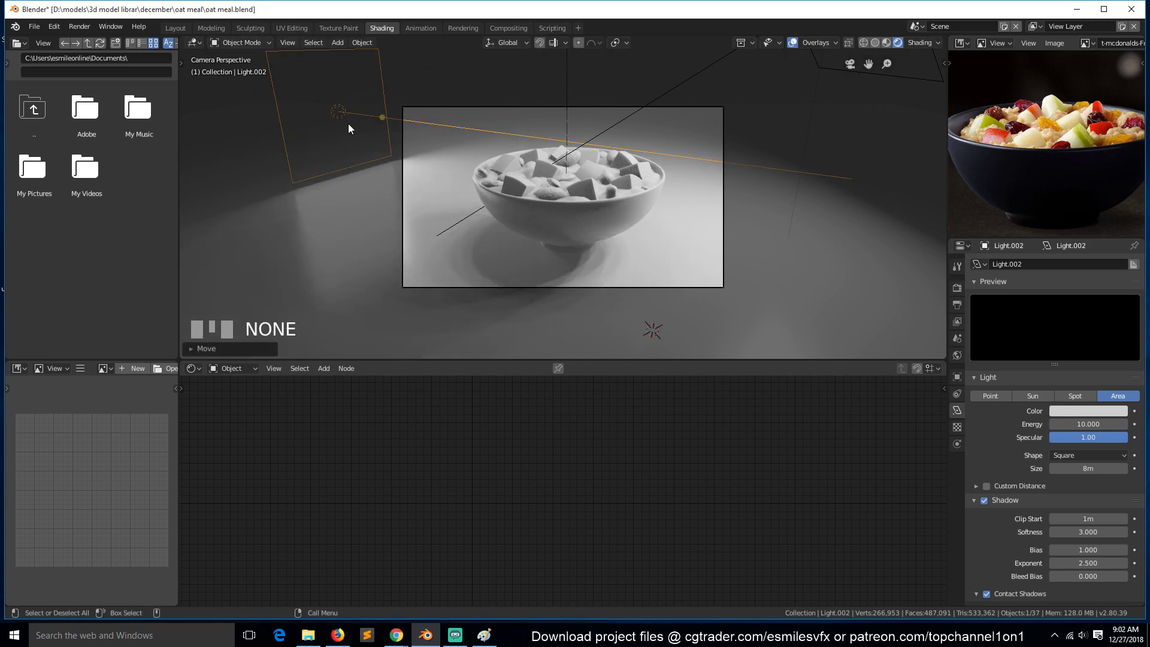
Step: Raise the left area light and tilt it about 13° around the global X axis
key("g")
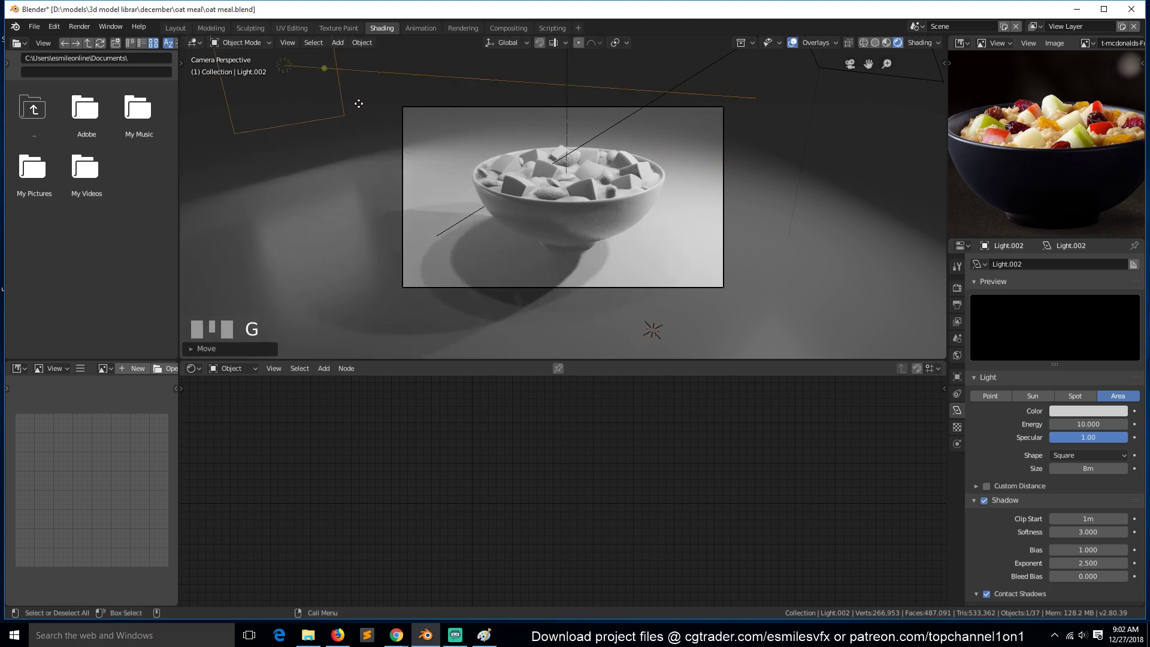
left_click(360, 102)
key("r")
key("x")
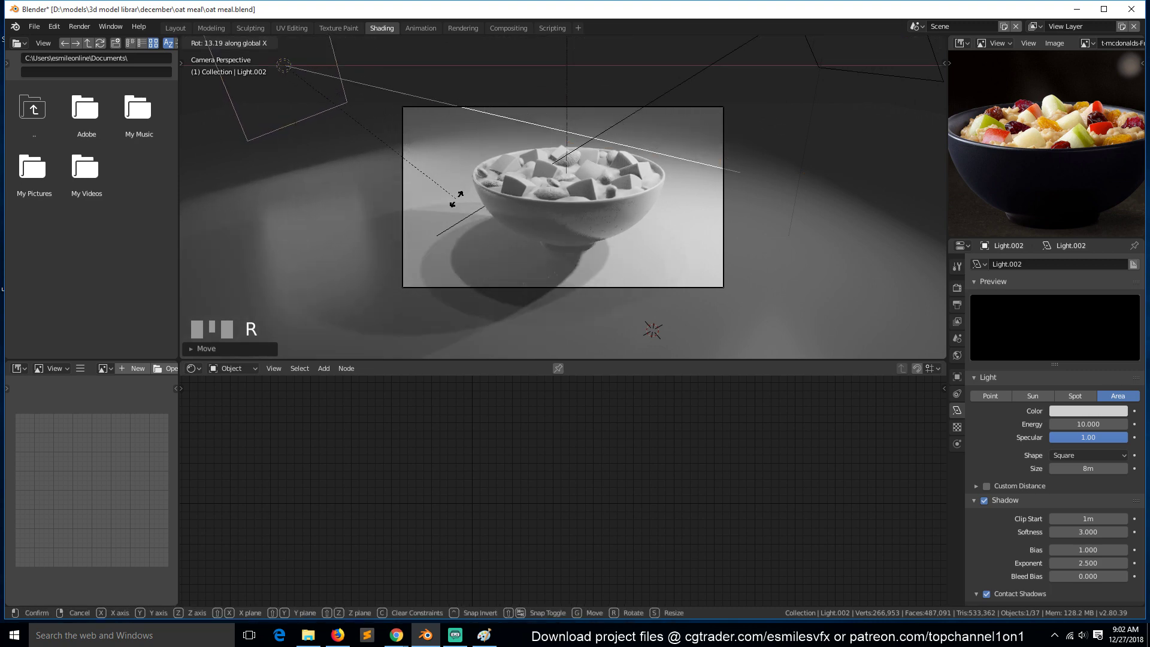
left_click(454, 200)
Step: Raise the left area light by over 3 m and rotate it further down toward the bowl
key("g")
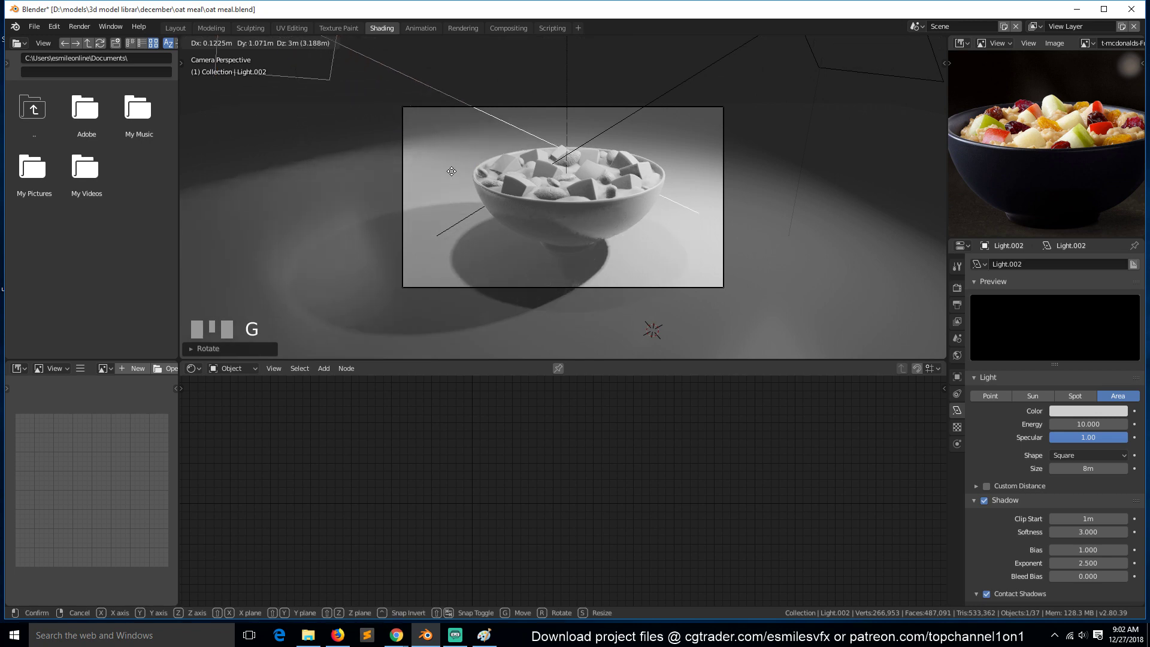
left_click(448, 144)
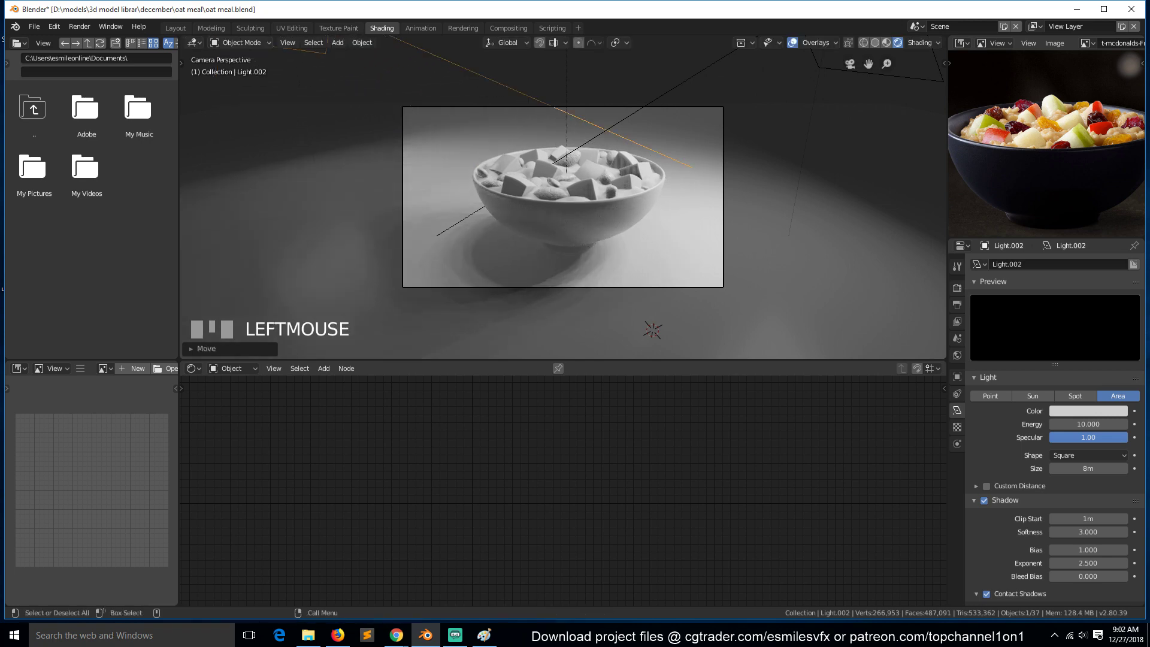
key("r")
left_click(463, 240)
Step: Lower the left area light about 1.3 m, bringing it slightly closer to the bowl, and save the file
key("g")
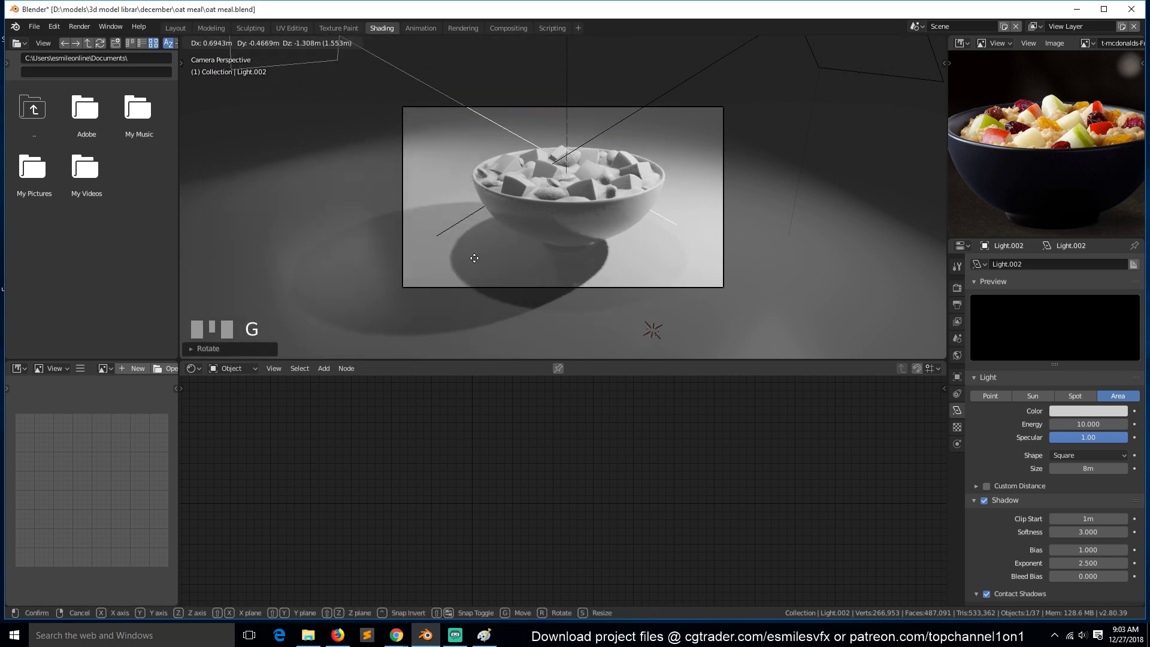
left_click(474, 258)
scroll(622, 349, "up", 3)
key("ctrl+s")
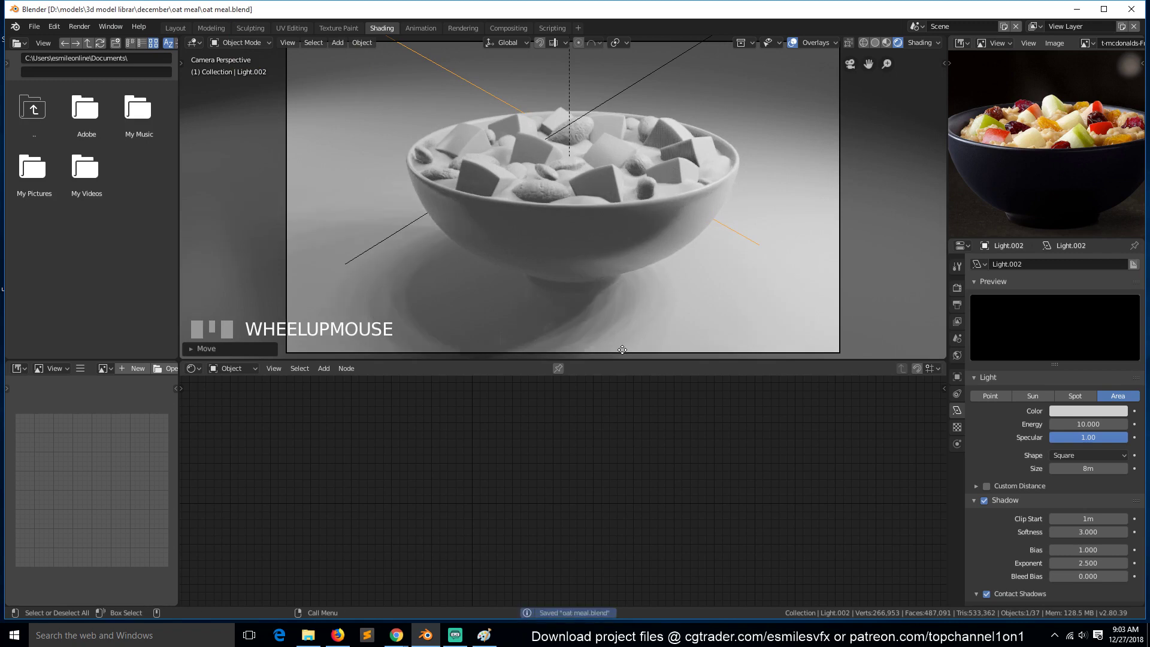
Step: Compare the bowl with the reference photo up close, give the bowl a new material, and save the file
scroll(626, 243, "up", 3)
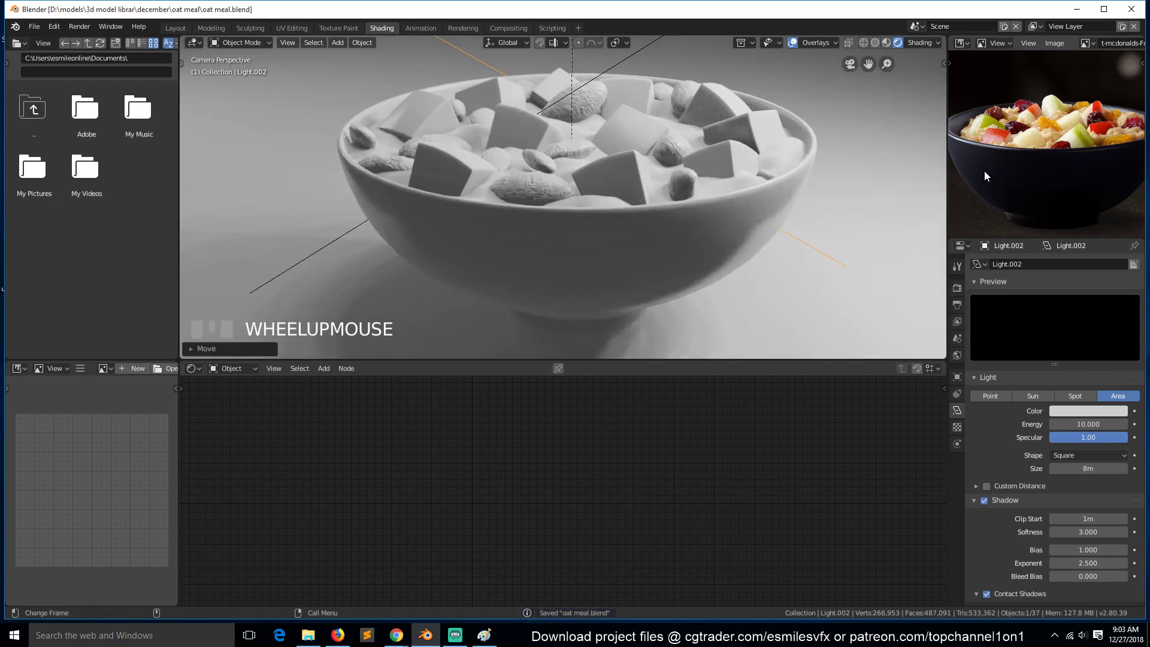
scroll(986, 175, "up", 3)
left_click(699, 209)
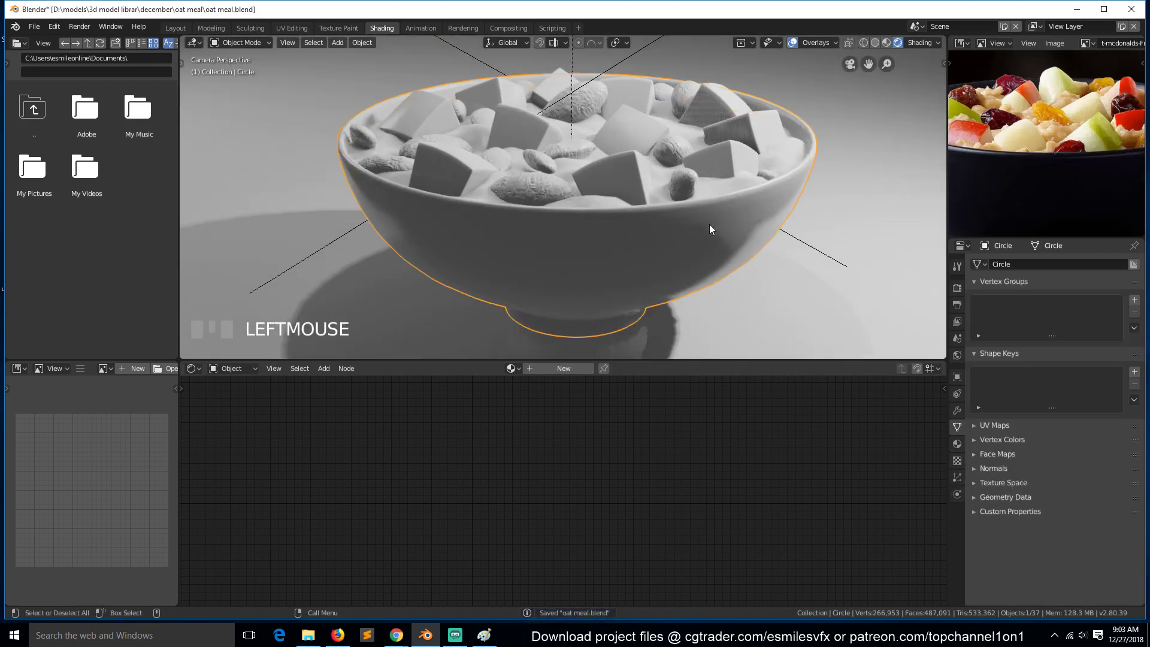
left_click(543, 369)
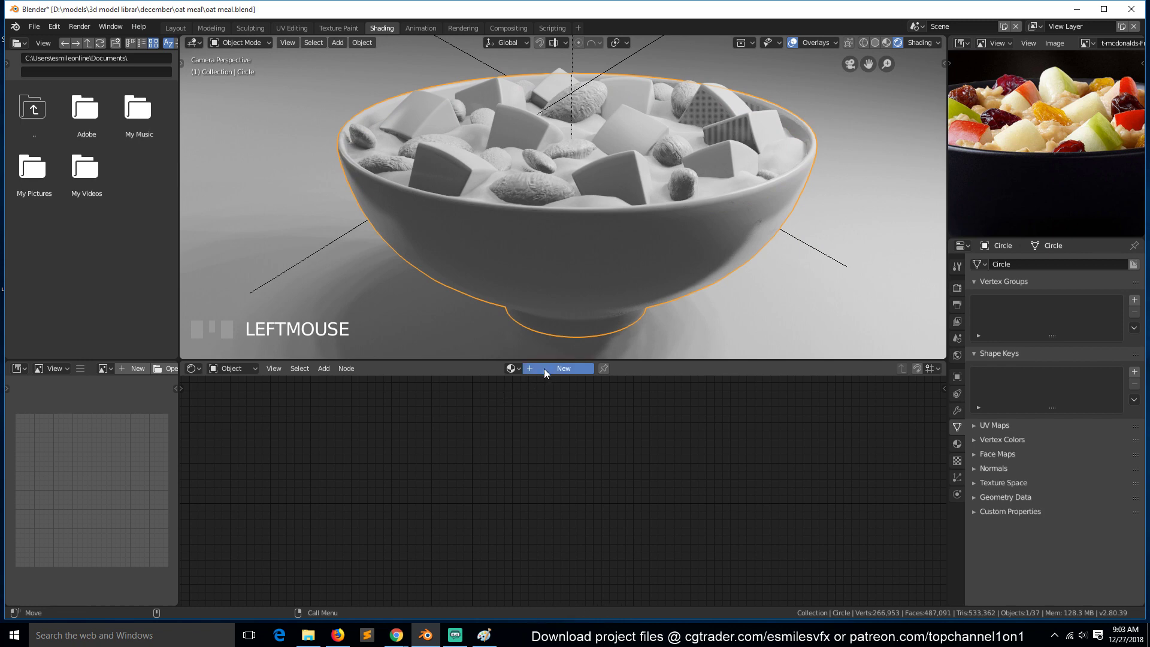
key("ctrl+s")
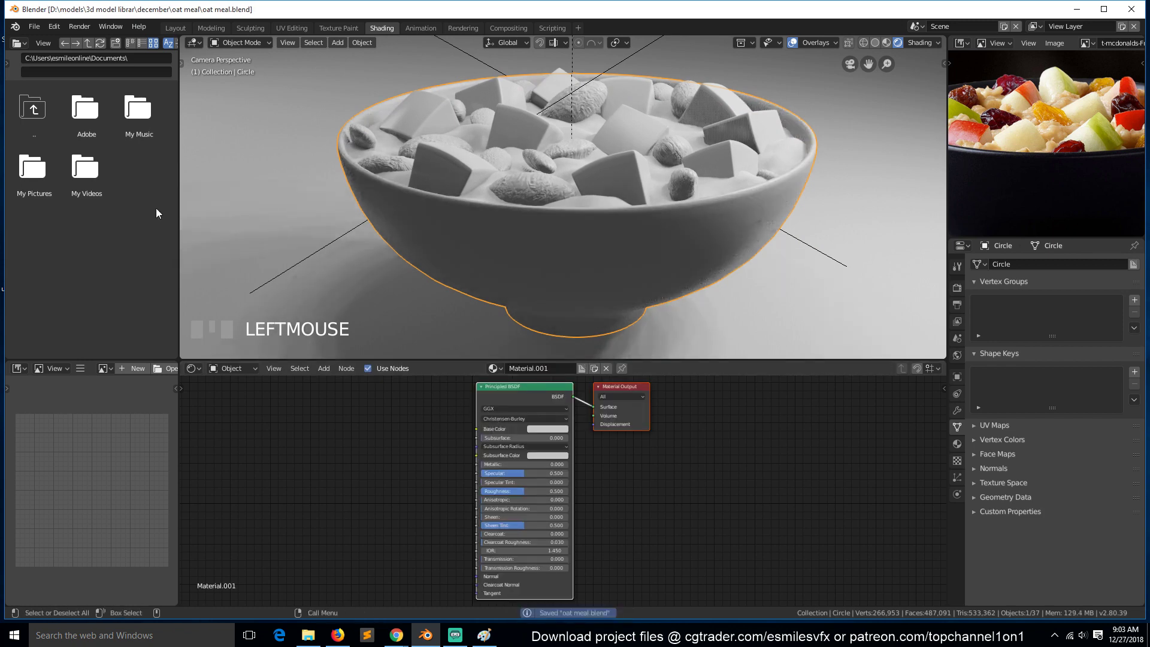
Step: Browse to the D: drive's models\3d model librar\TEXTURES folder in the file browser
left_click(98, 58)
type("d")
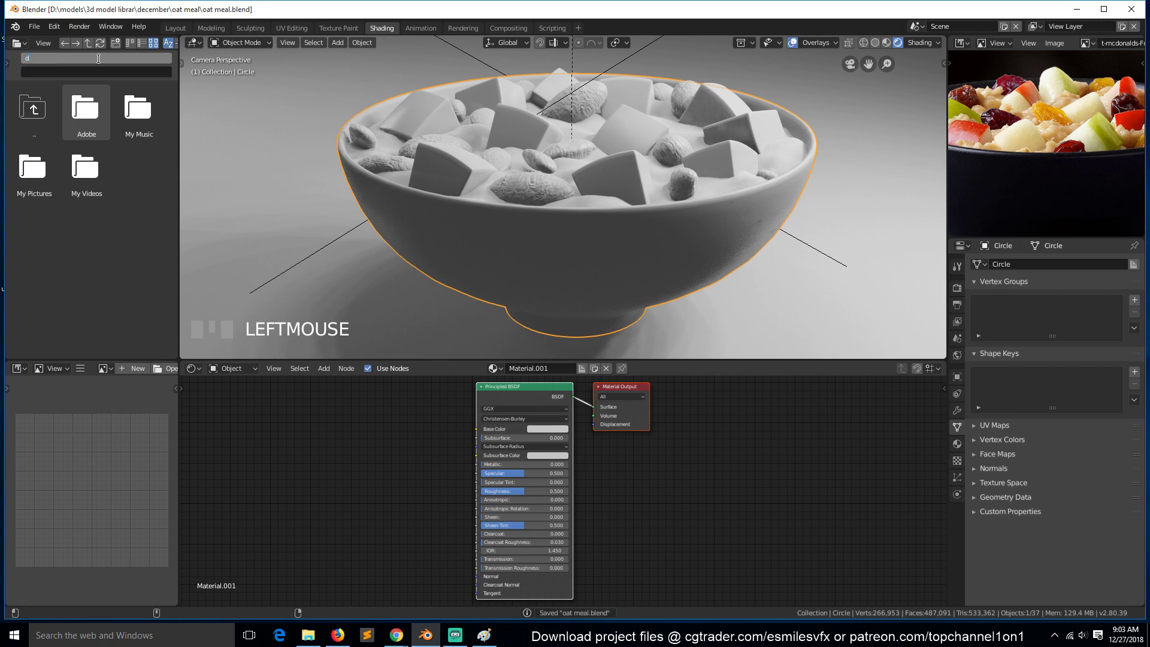
type(":")
key("Return")
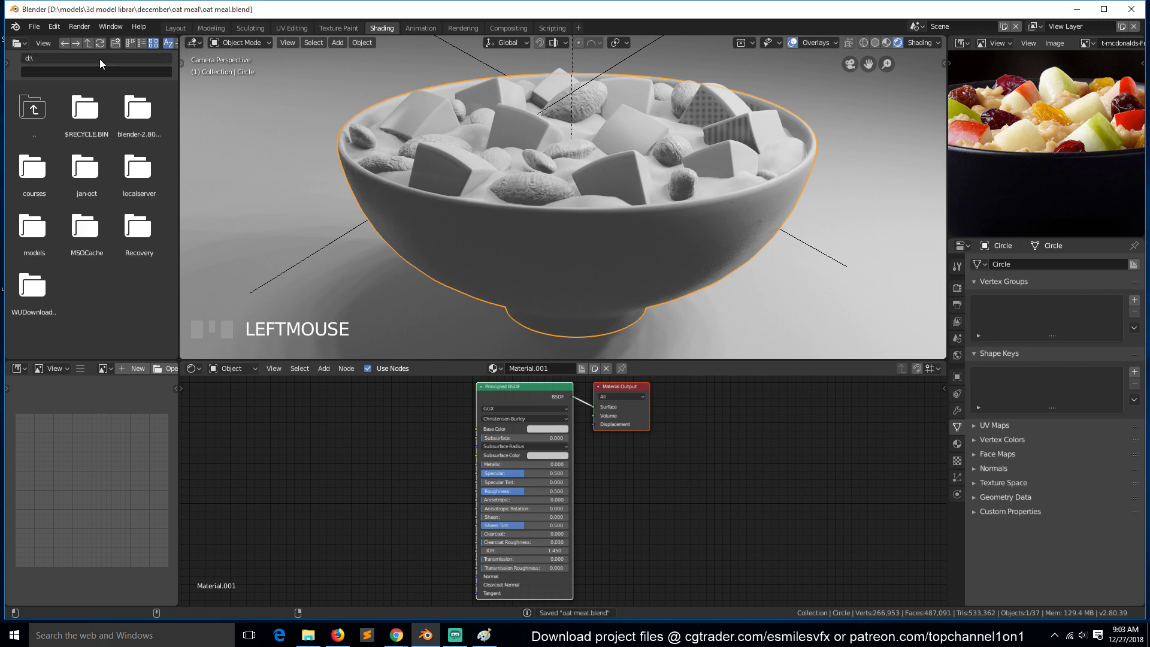
left_click(41, 237)
left_click(88, 115)
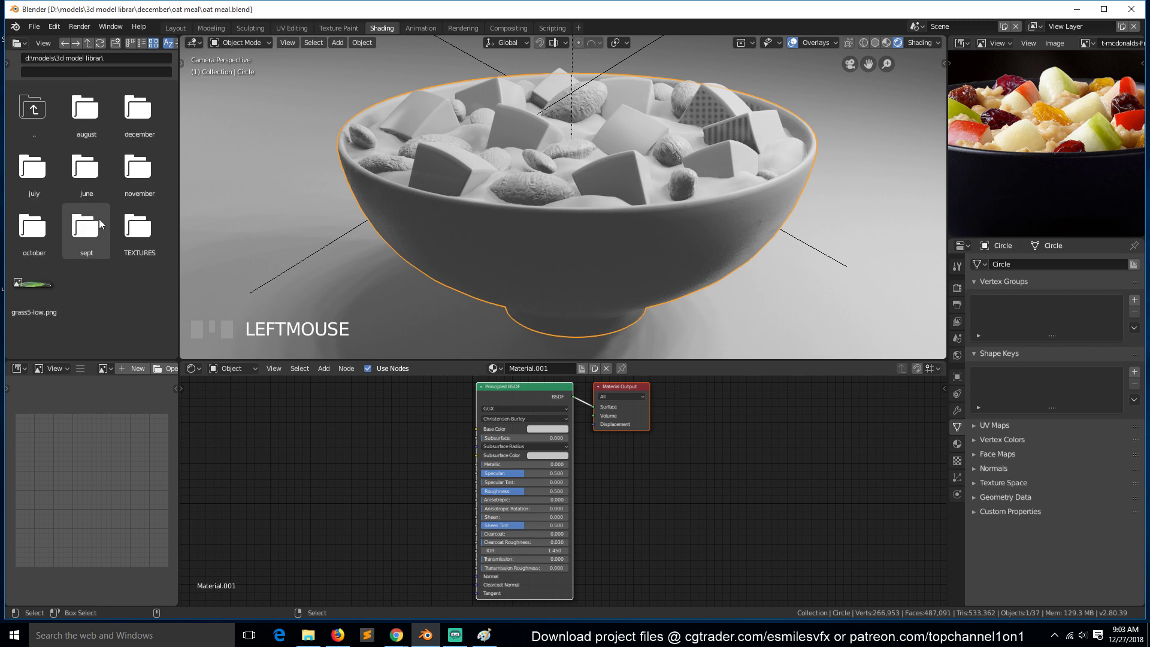
Step: Look through the texture images and add the brown rust-like 700_FO8349 image as a texture node in the bowl's material
scroll(124, 250, "down", 10)
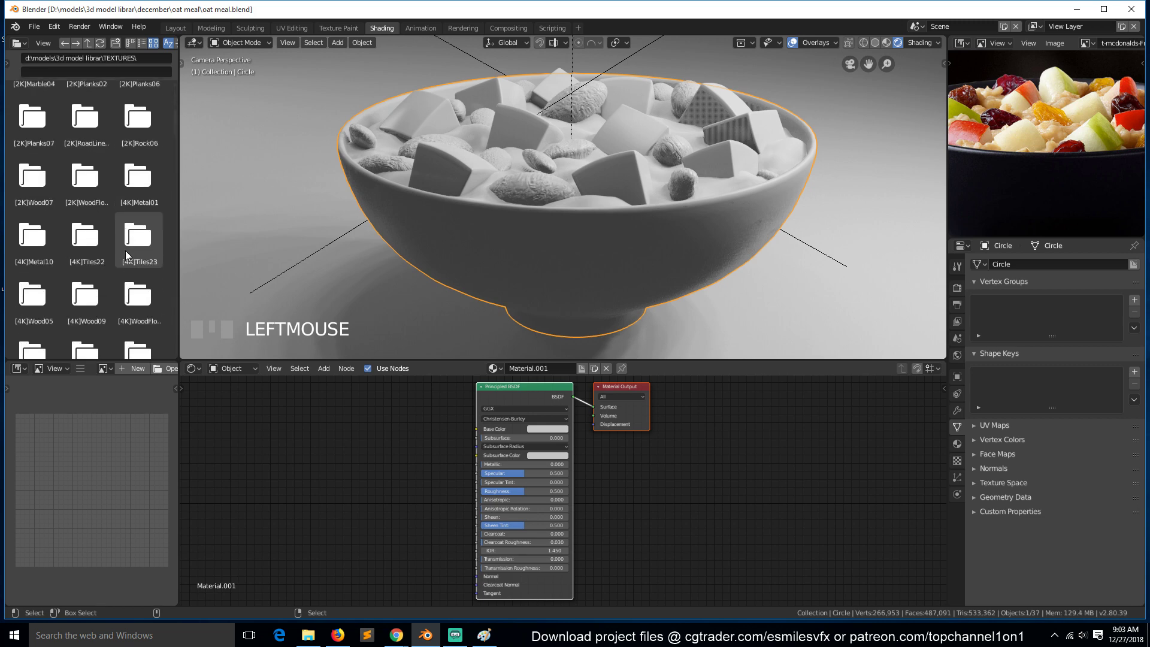
scroll(125, 250, "down", 5)
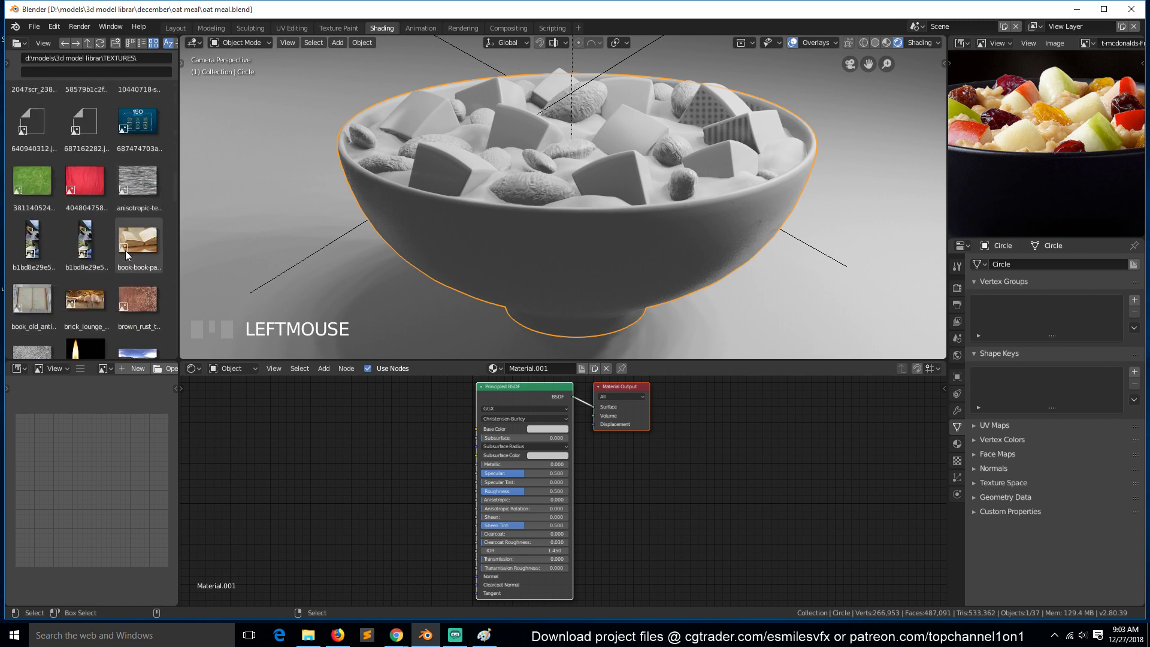
scroll(125, 252, "down", 6)
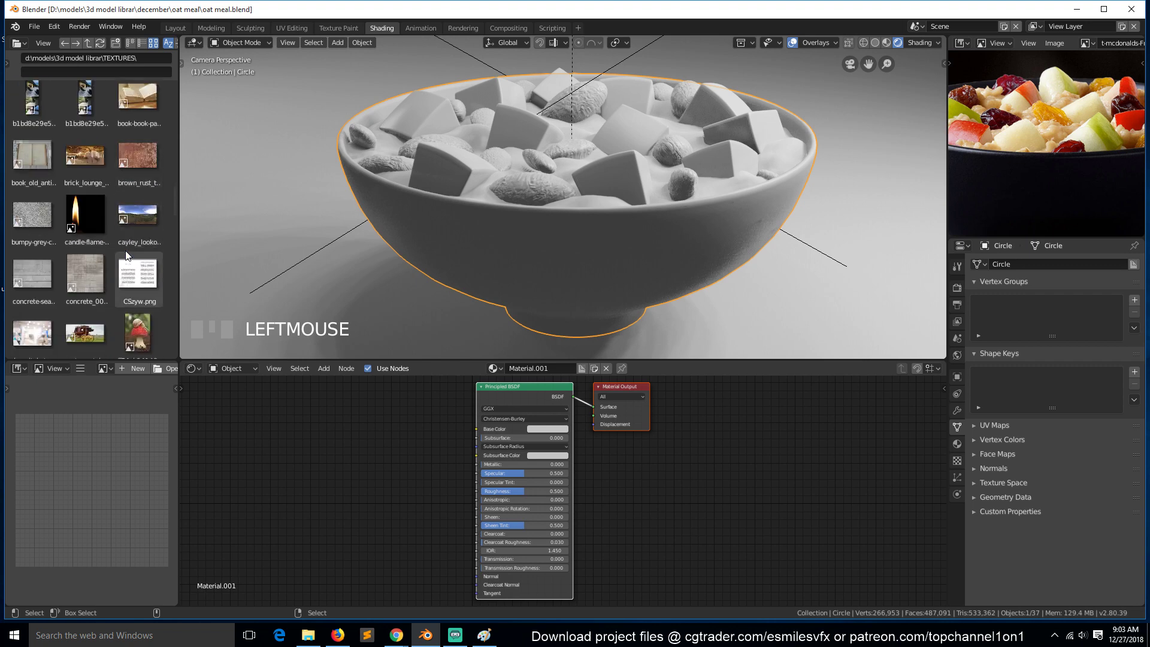
scroll(125, 254, "down", 10)
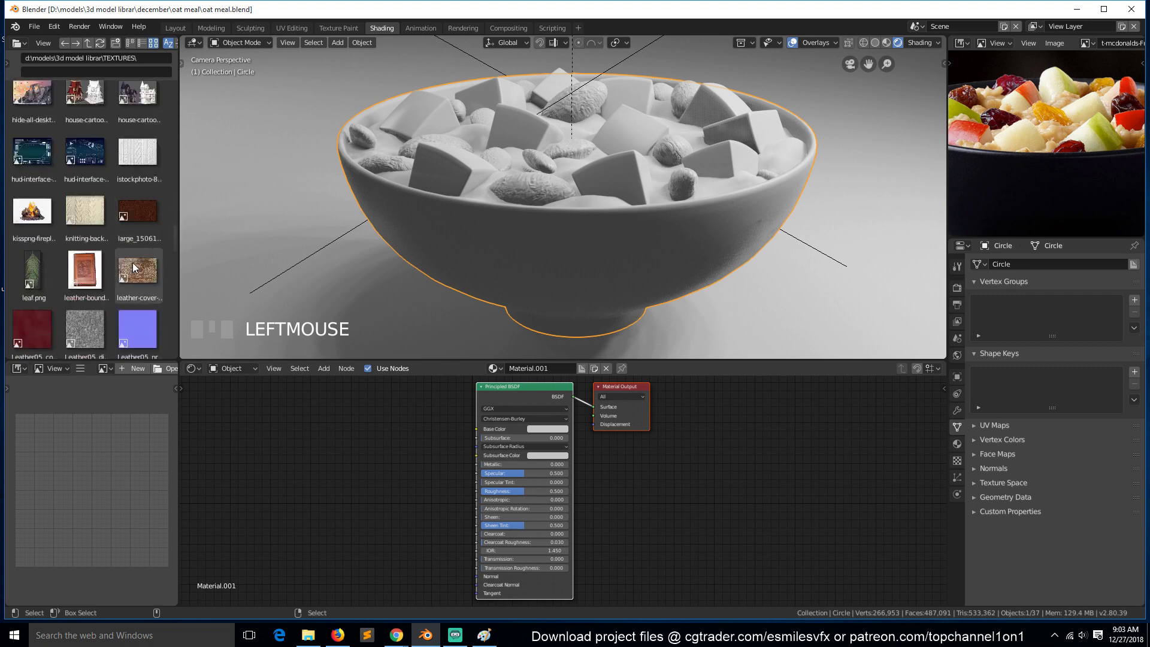
scroll(133, 267, "down", 10)
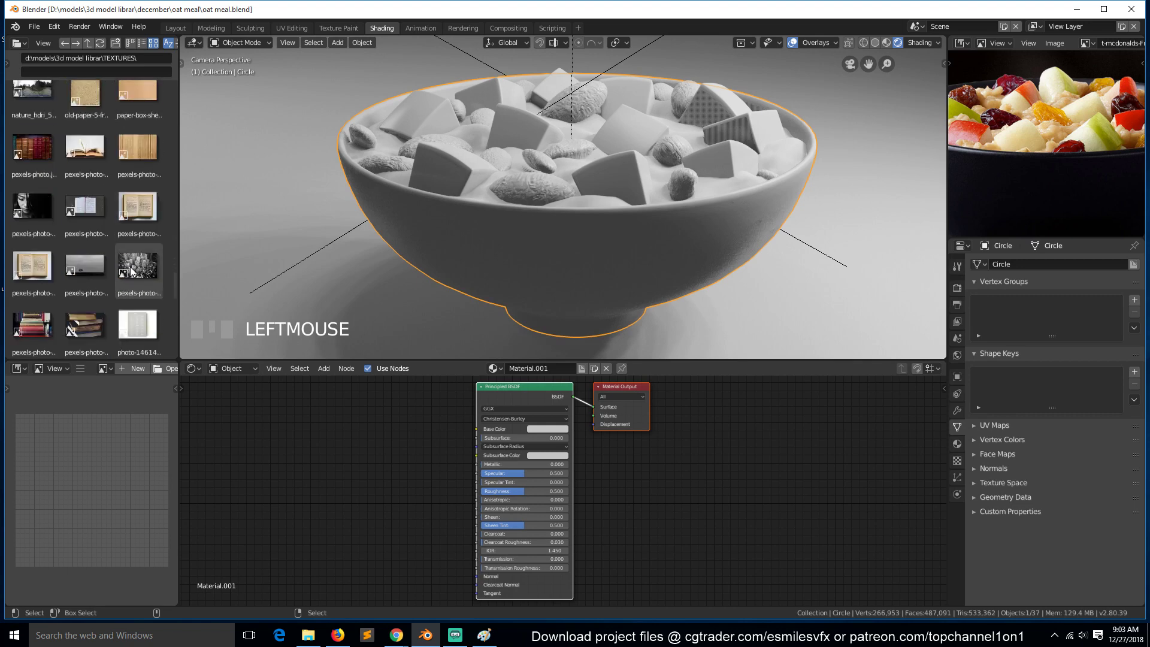
scroll(130, 268, "down", 15)
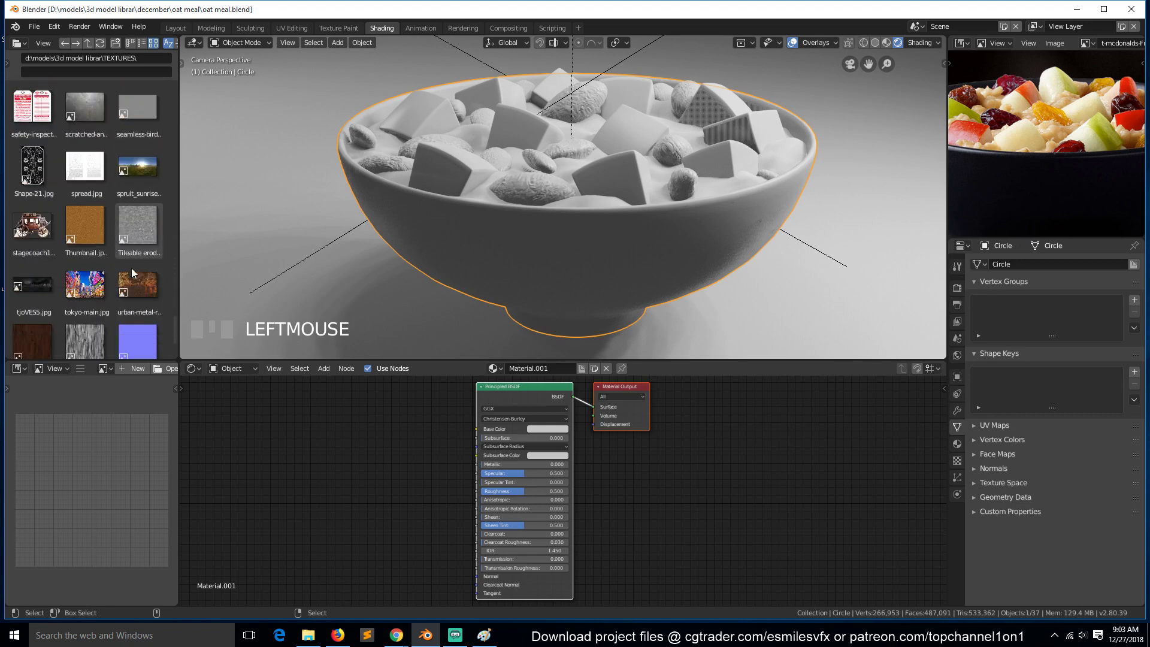
scroll(131, 267, "down", 3)
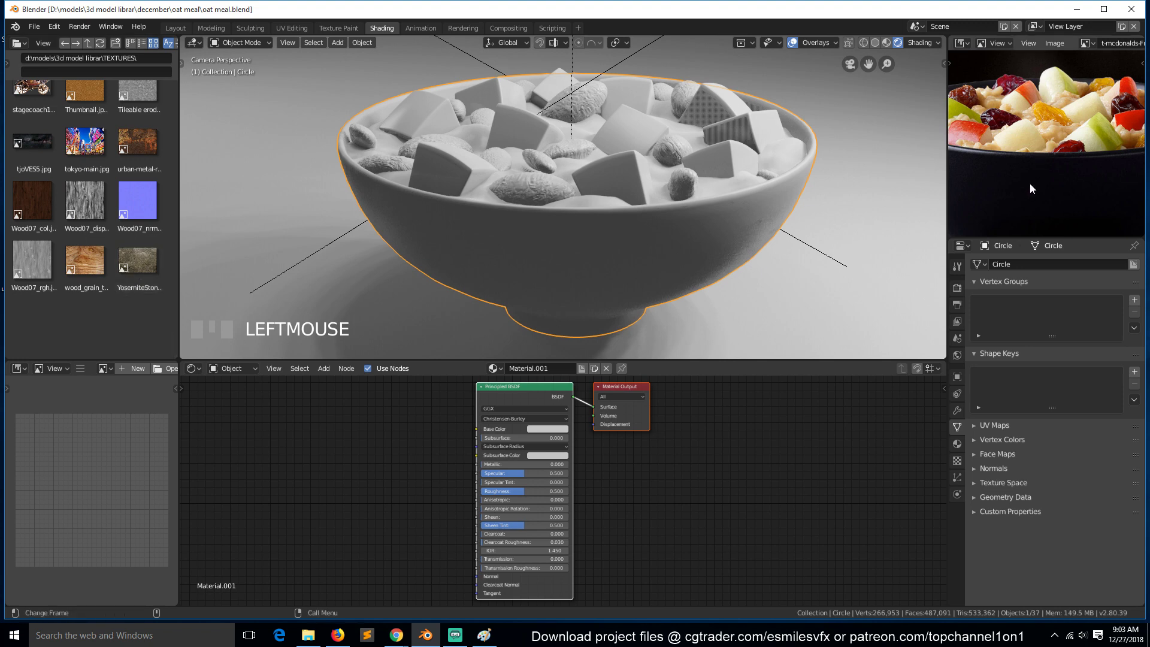
scroll(1030, 183, "down", 3)
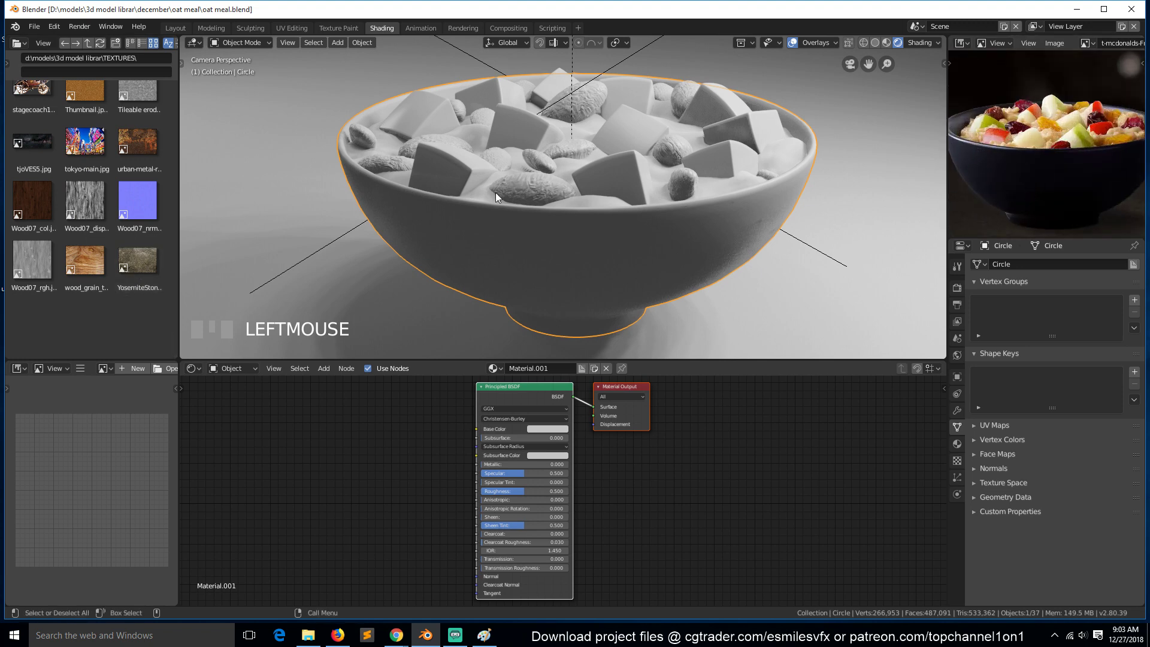
scroll(99, 209, "up", 6)
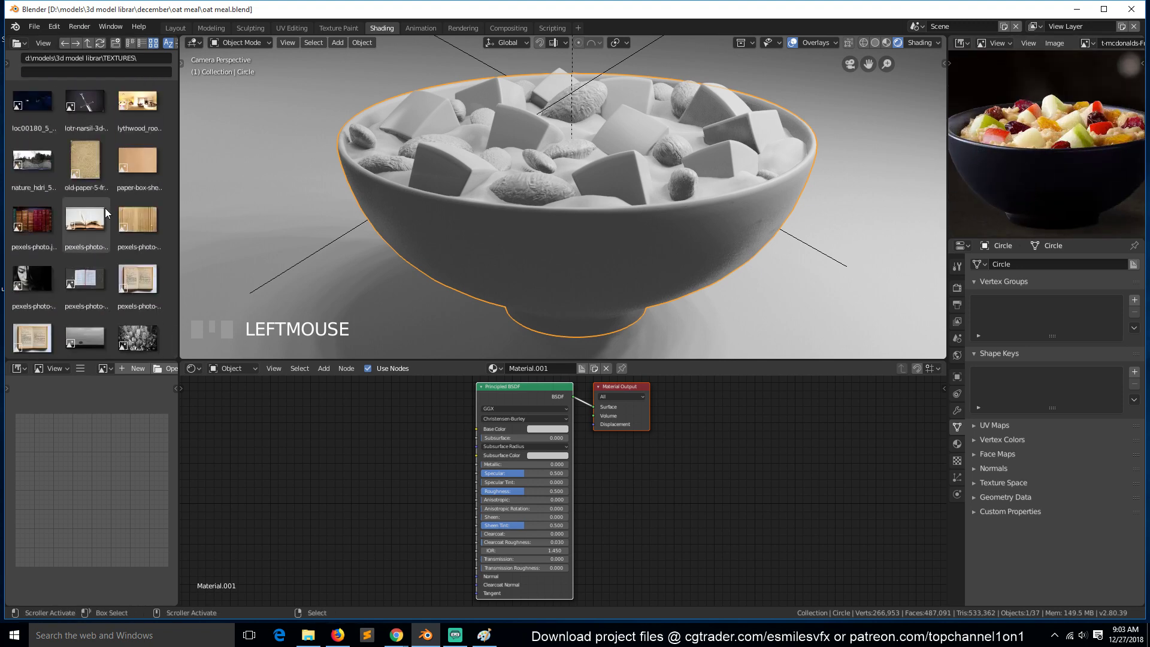
scroll(105, 207, "up", 5)
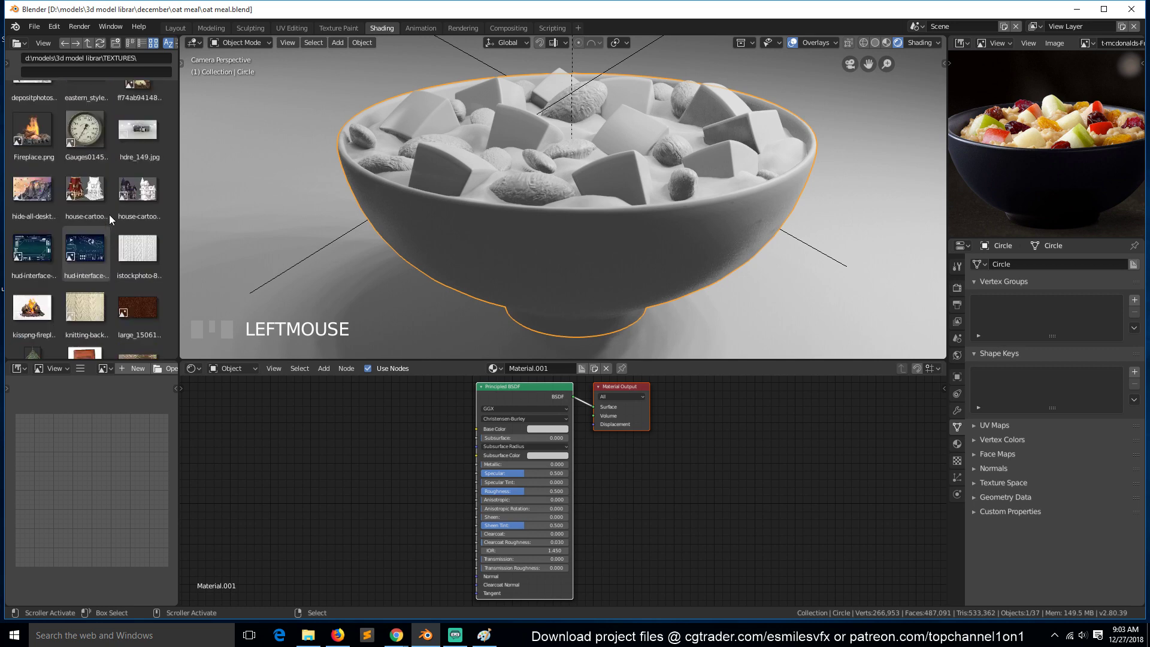
scroll(109, 215, "up", 6)
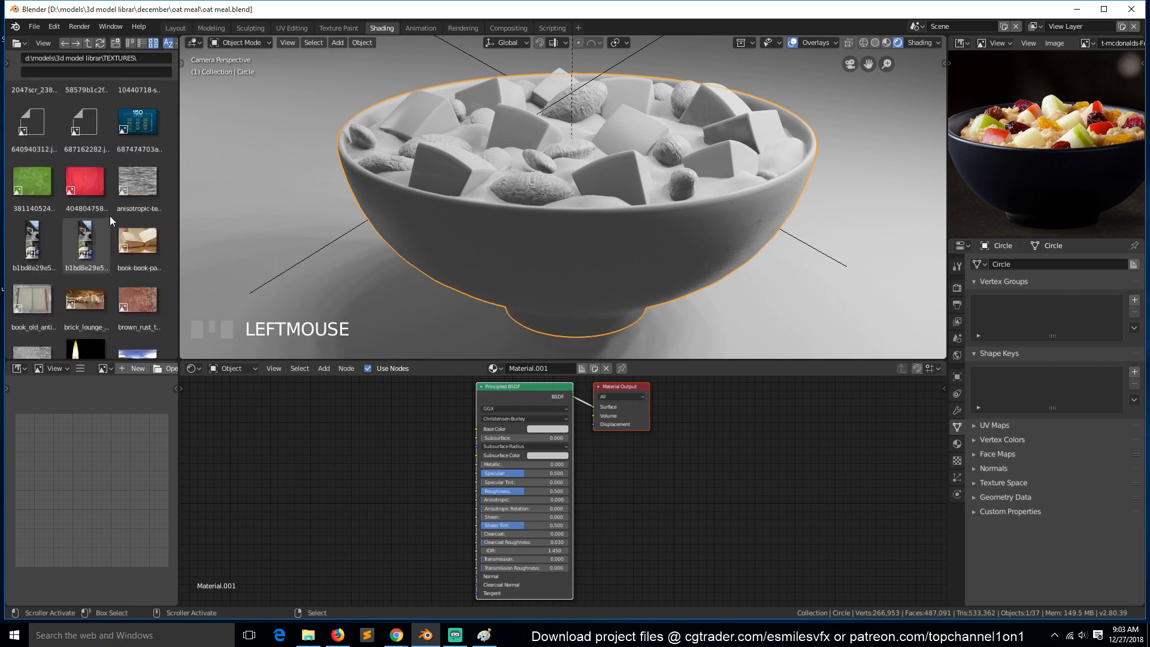
scroll(110, 215, "up", 4)
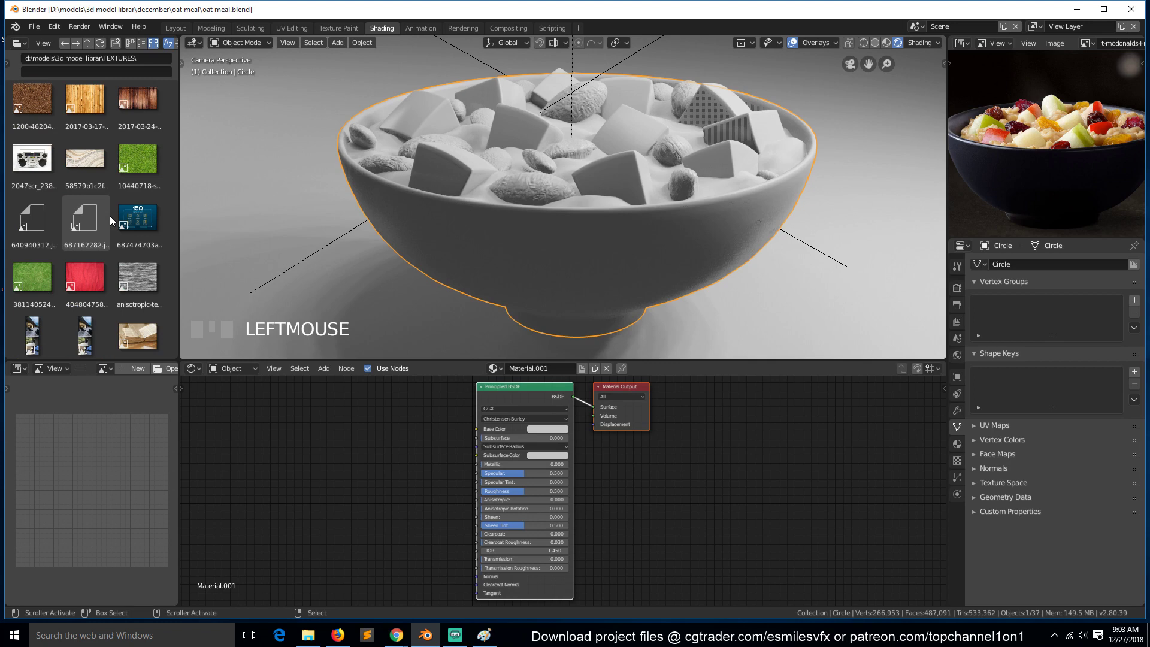
scroll(110, 216, "up", 4)
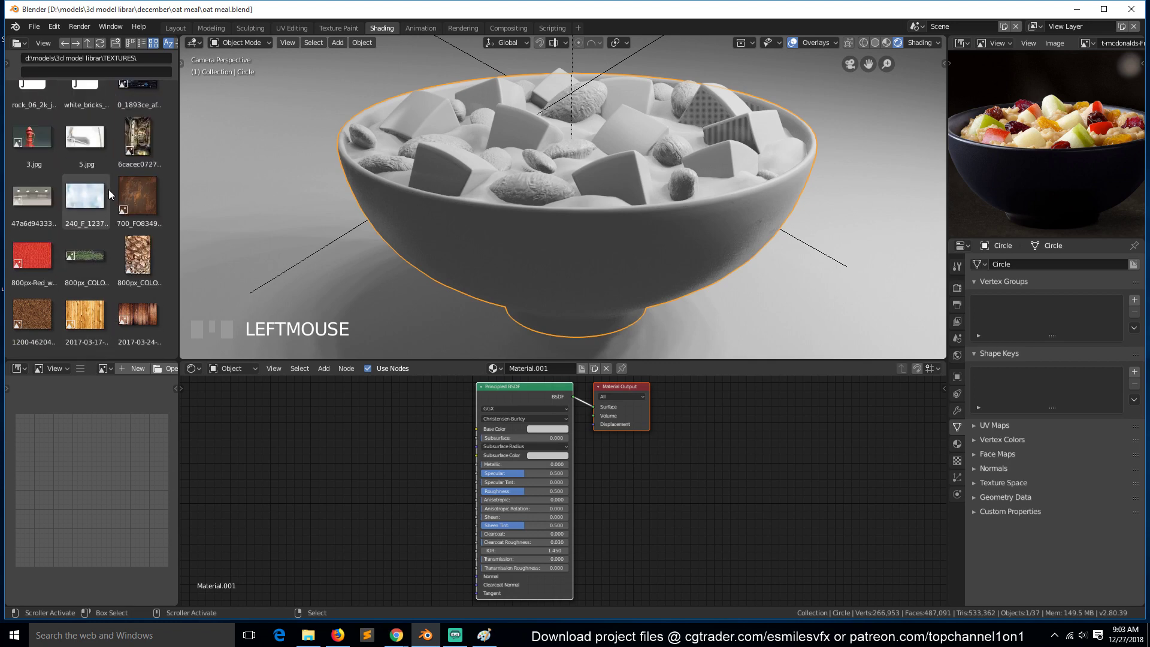
scroll(129, 193, "up", 2)
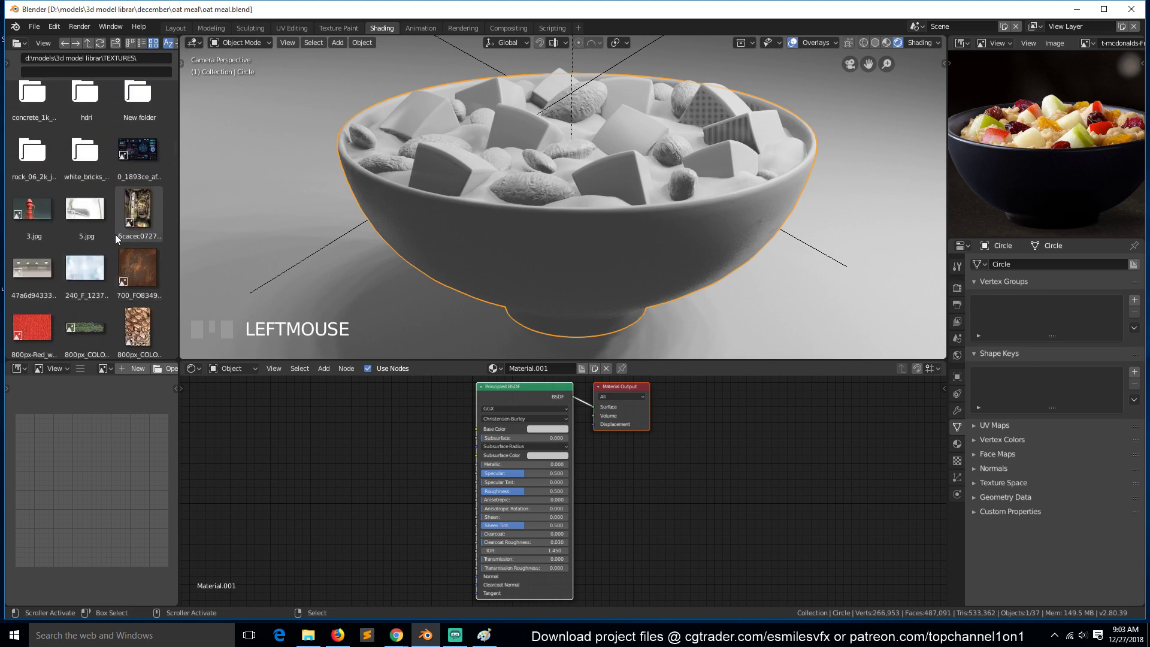
scroll(117, 238, "down", 3)
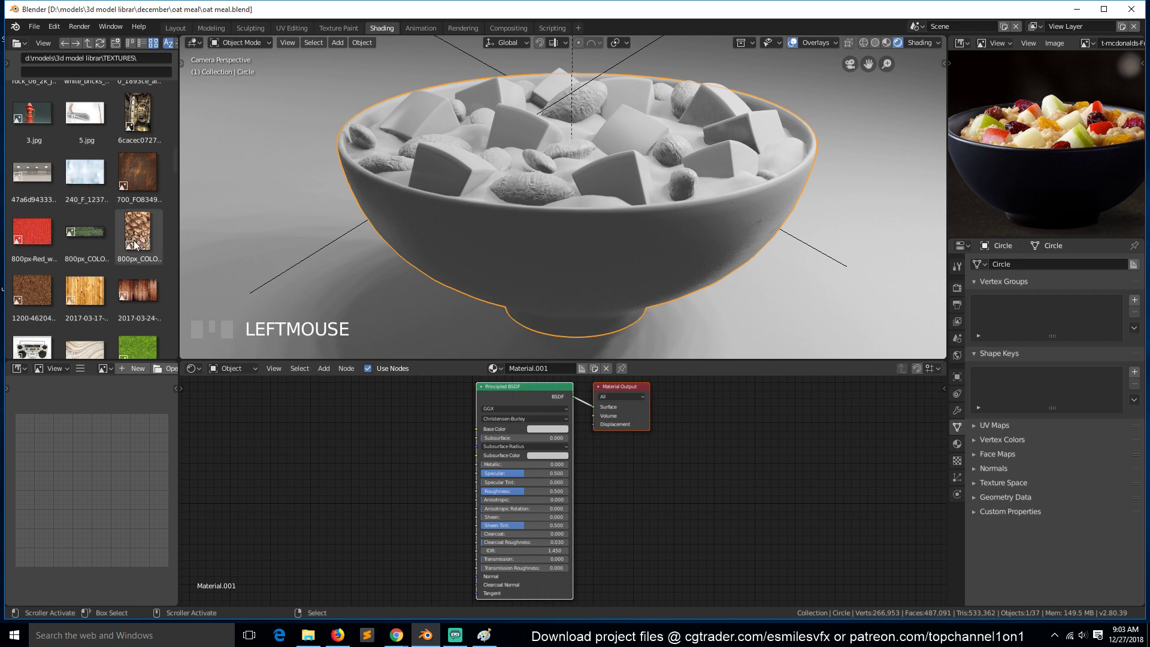
scroll(134, 245, "down", 1)
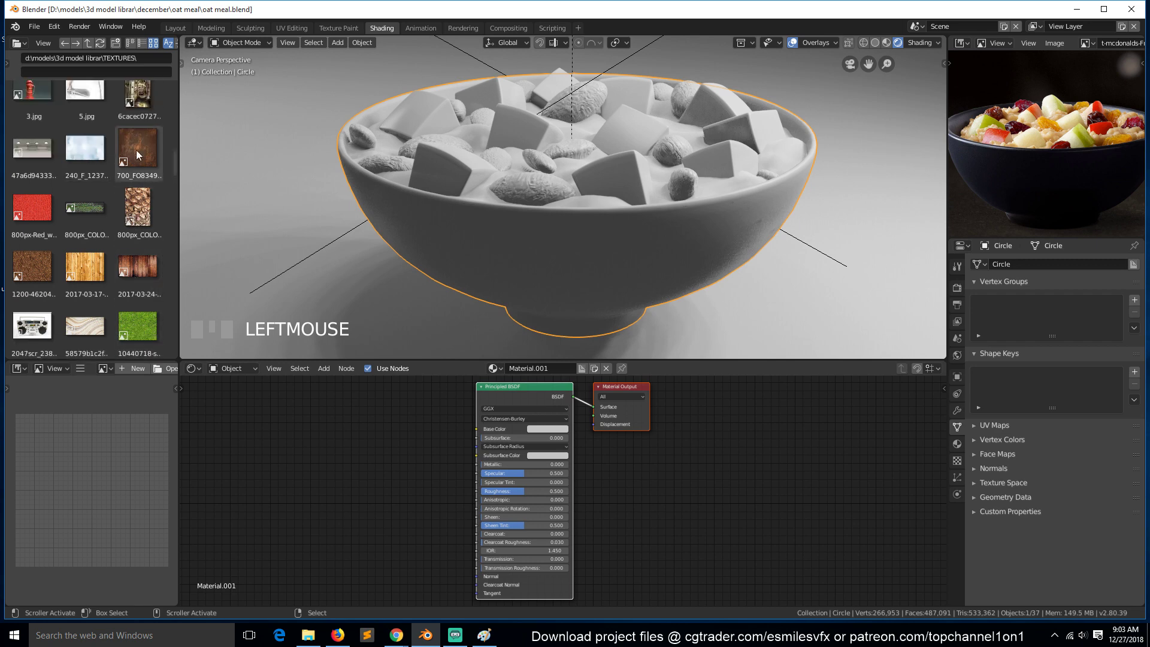
left_click_drag(136, 155, 247, 479)
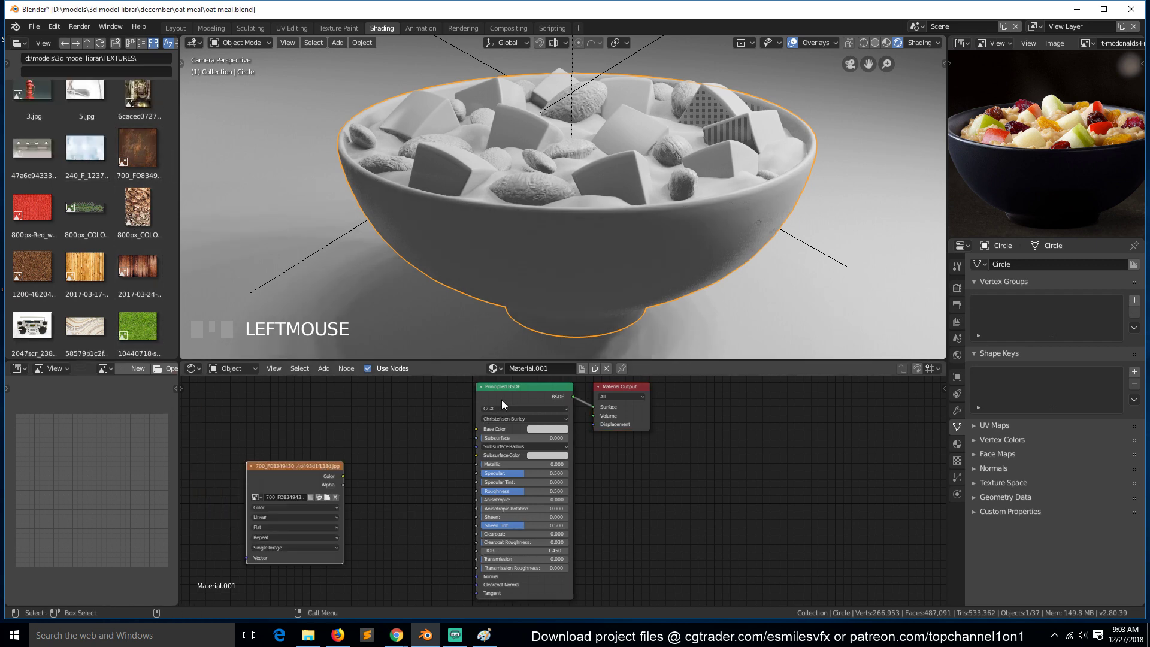
Step: Spread the Principled BSDF and Material Output nodes apart and add a MixRGB node between the image texture and the shader
left_click_drag(507, 401, 704, 405)
left_click(525, 425)
key("shift+a")
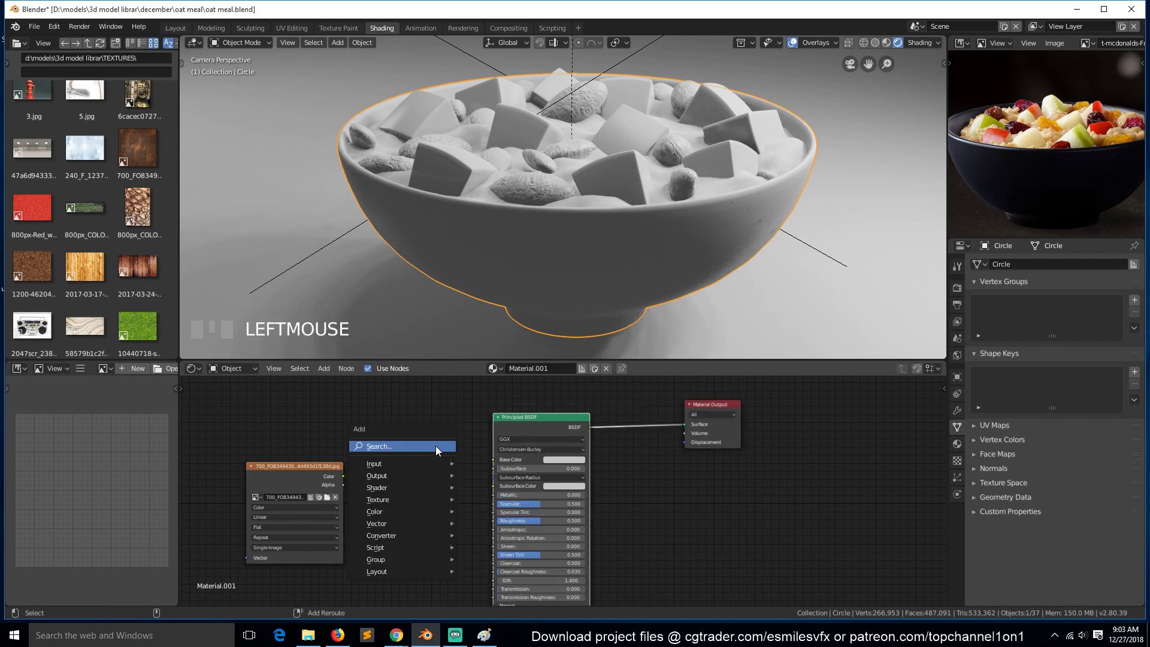
mouse_move(407, 512)
left_click(515, 577)
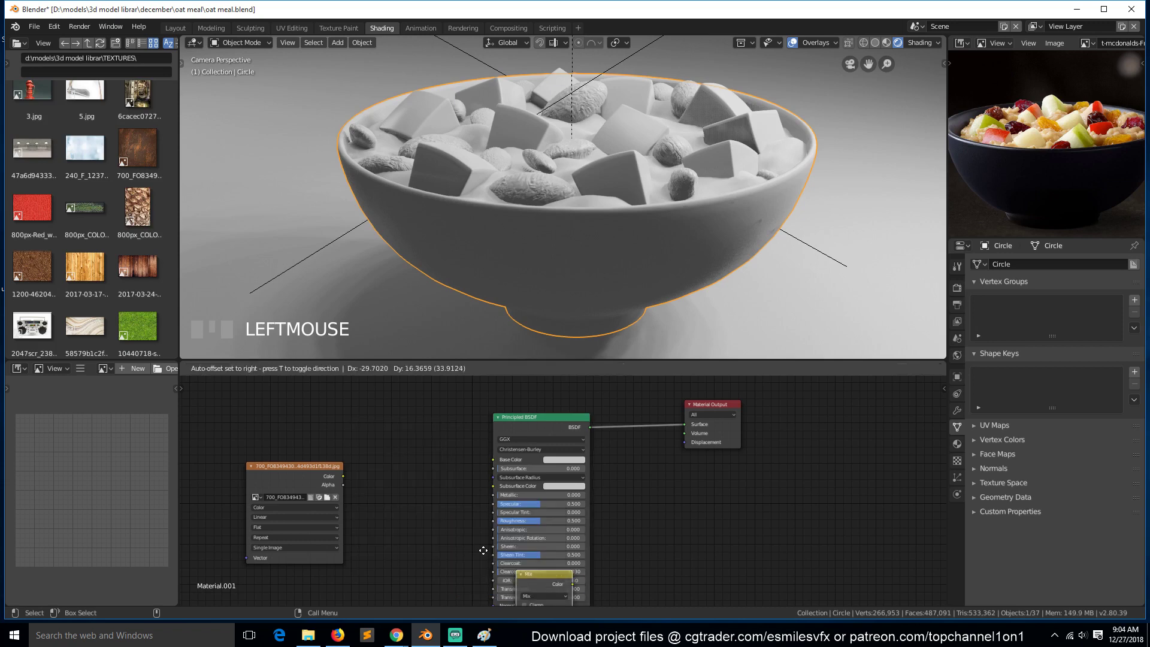
left_click(437, 470)
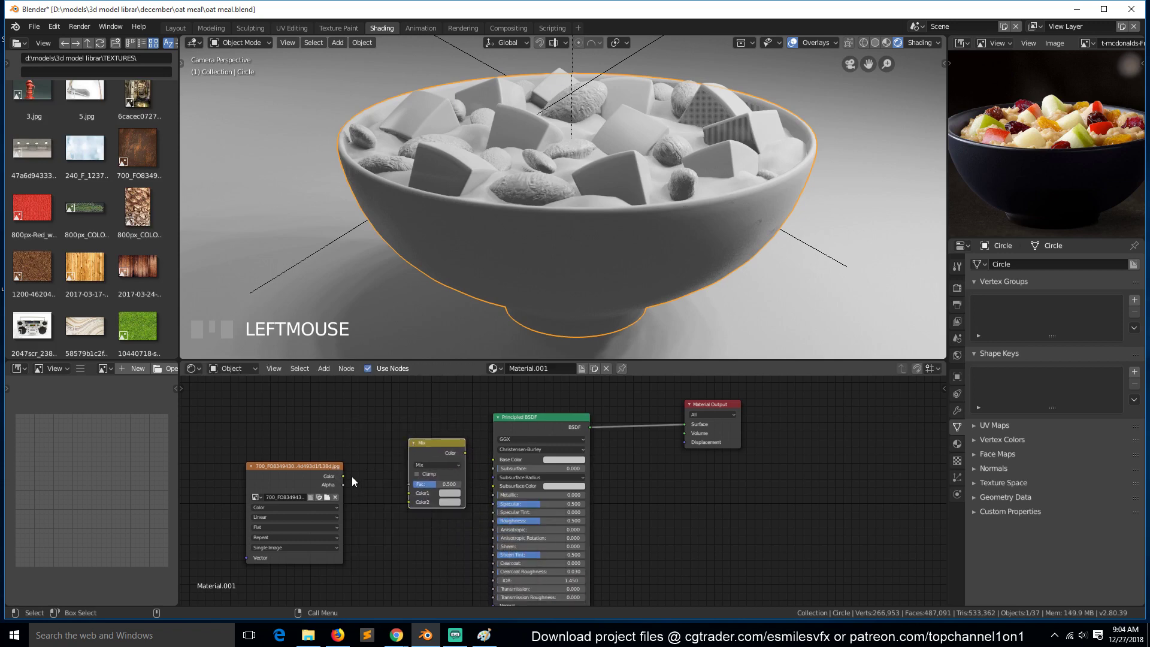
Step: Preview the Mix node on the bowl and feed the image texture's color into its factor
left_click_drag(345, 477, 418, 498)
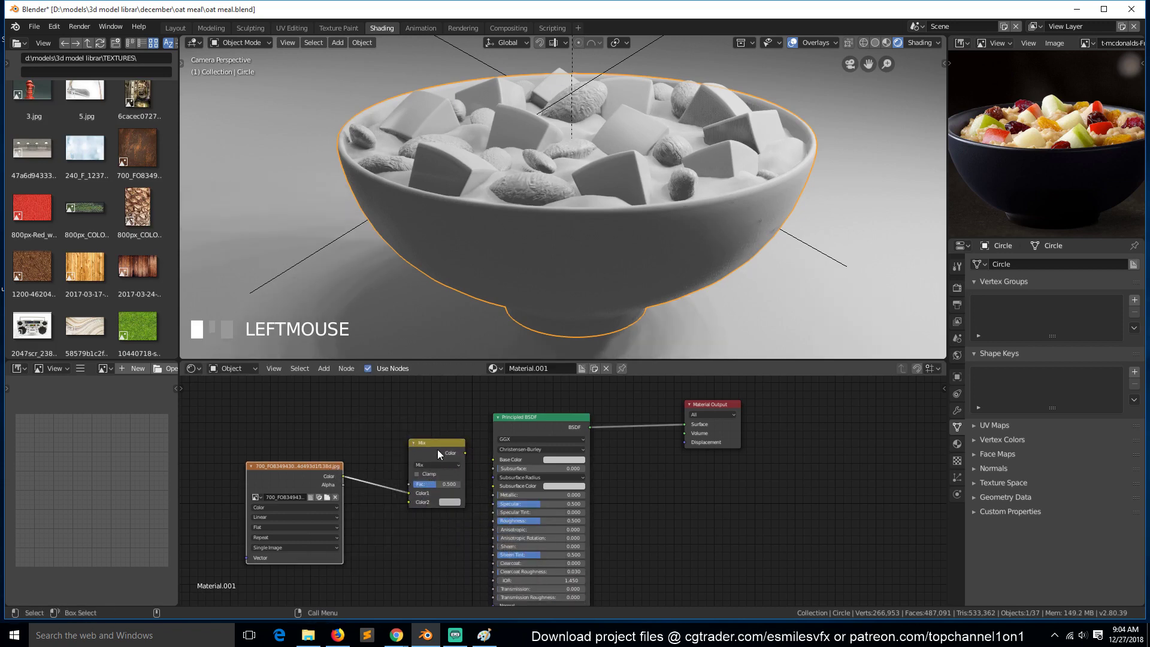
left_click(437, 449, "ctrl+shift")
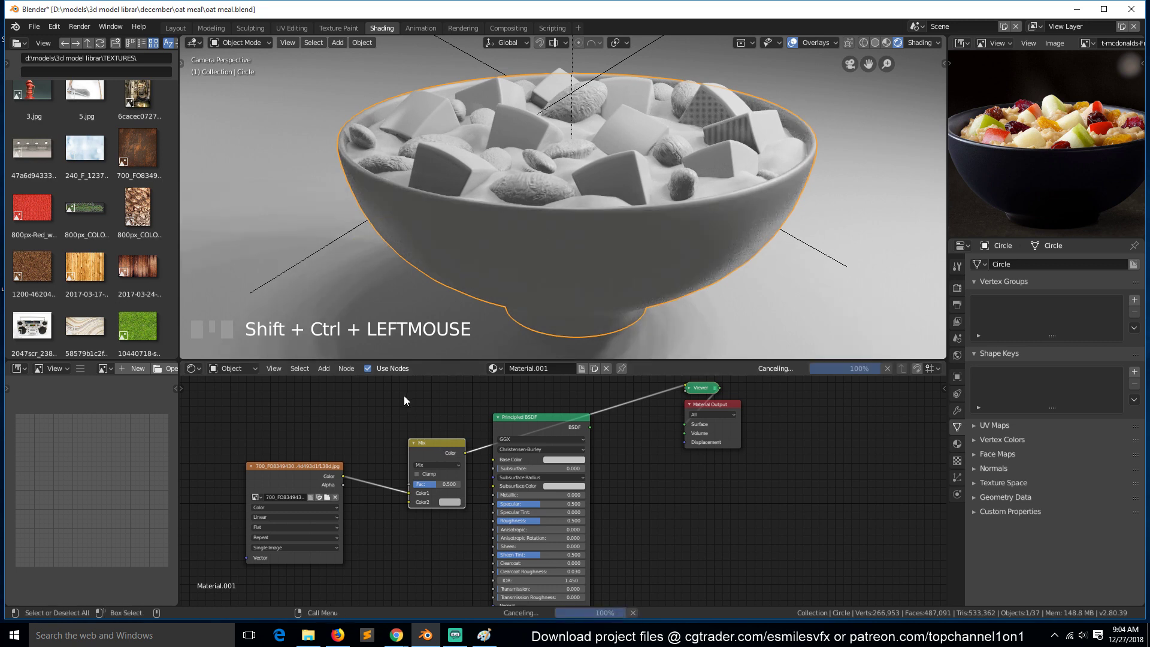
left_click_drag(322, 465, 250, 461)
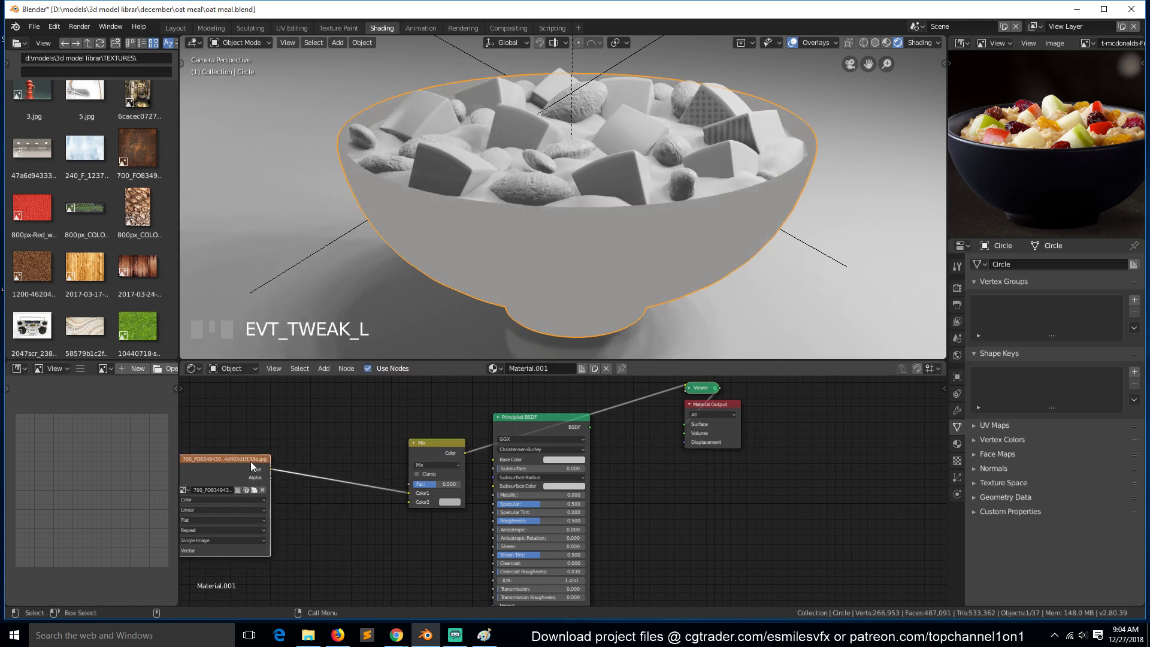
key("shift+a")
left_click_drag(408, 493, 408, 484)
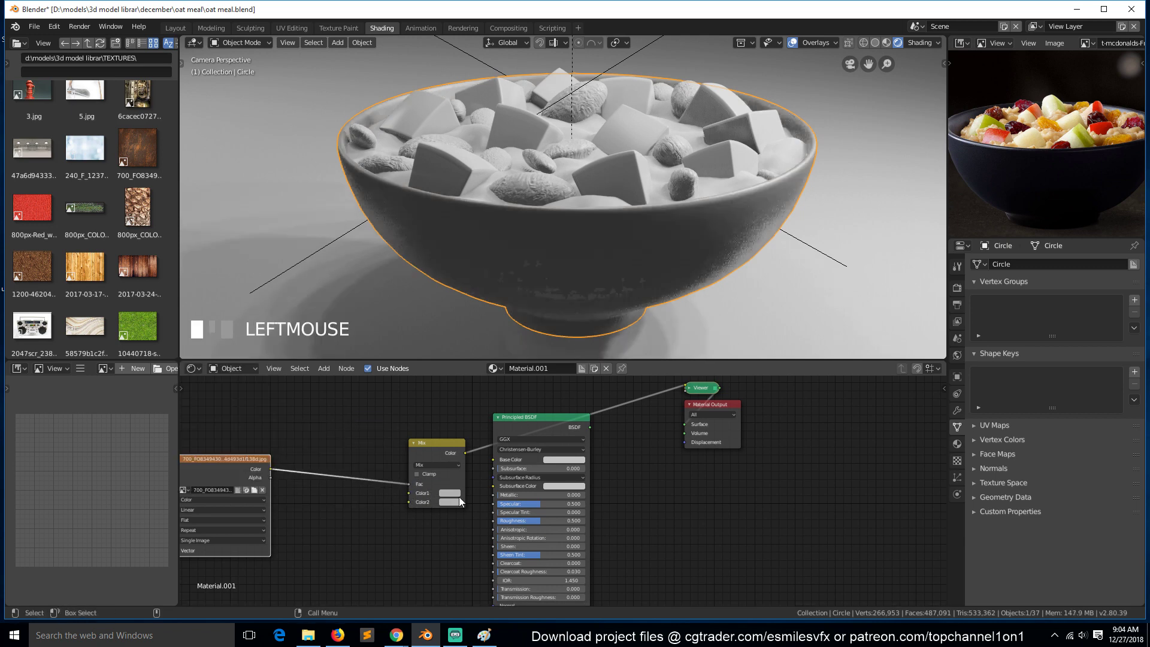
Step: Set the Mix node's Color1 to red and Color2 to blue
left_click(458, 497)
left_click(455, 493)
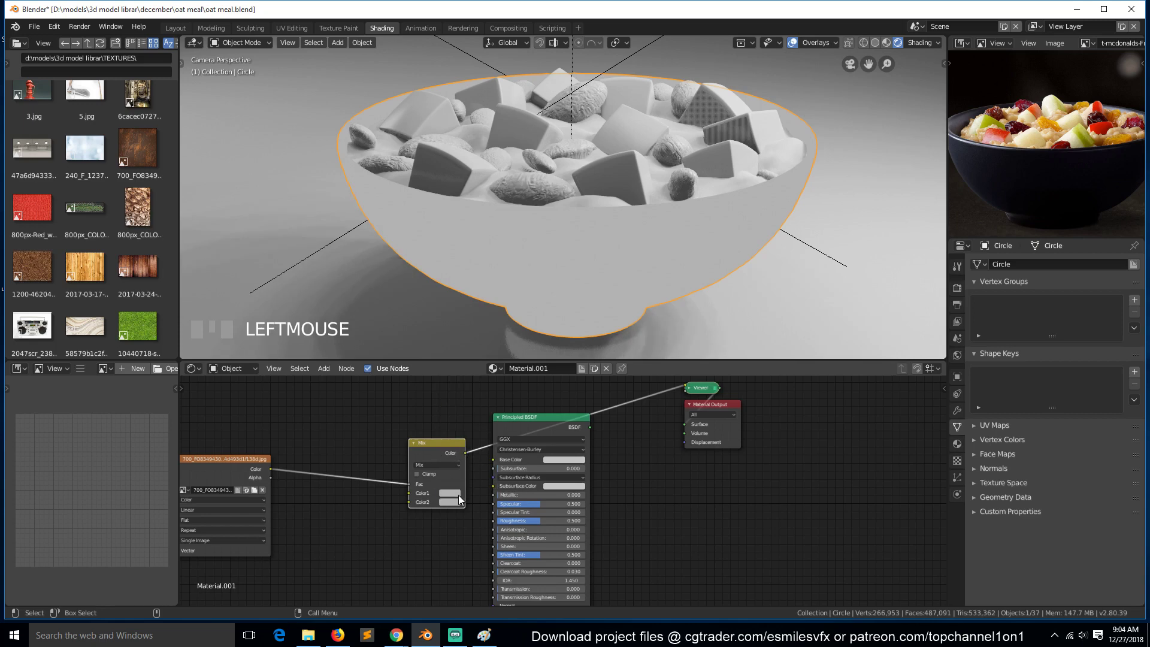
left_click(458, 495)
left_click(488, 418)
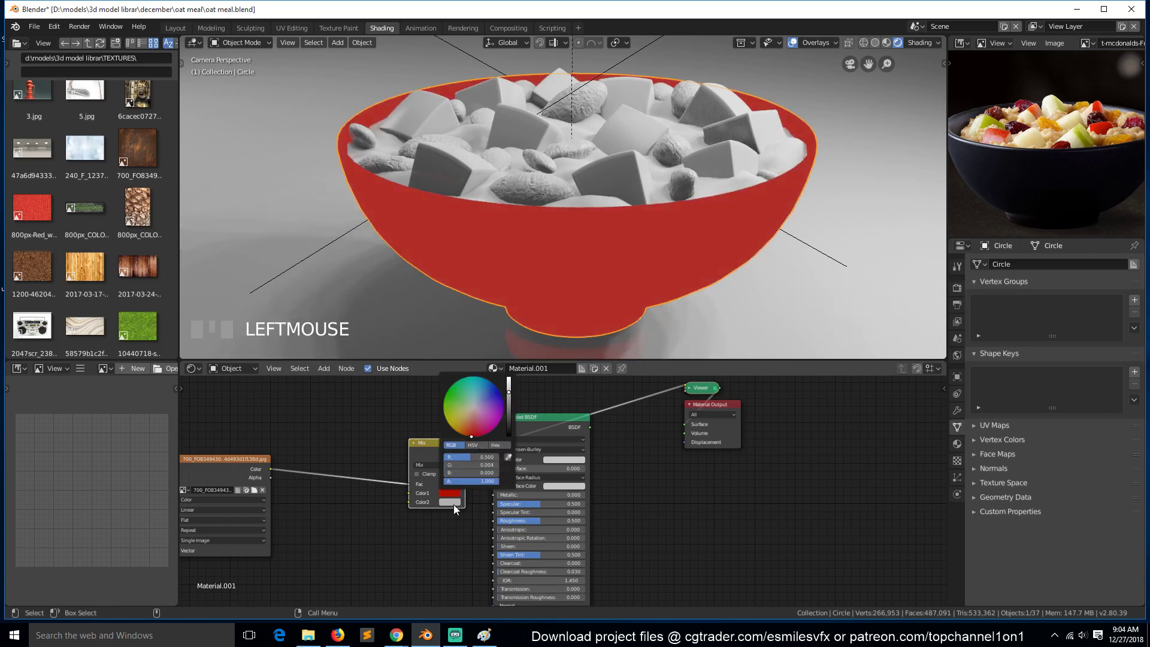
left_click(454, 505)
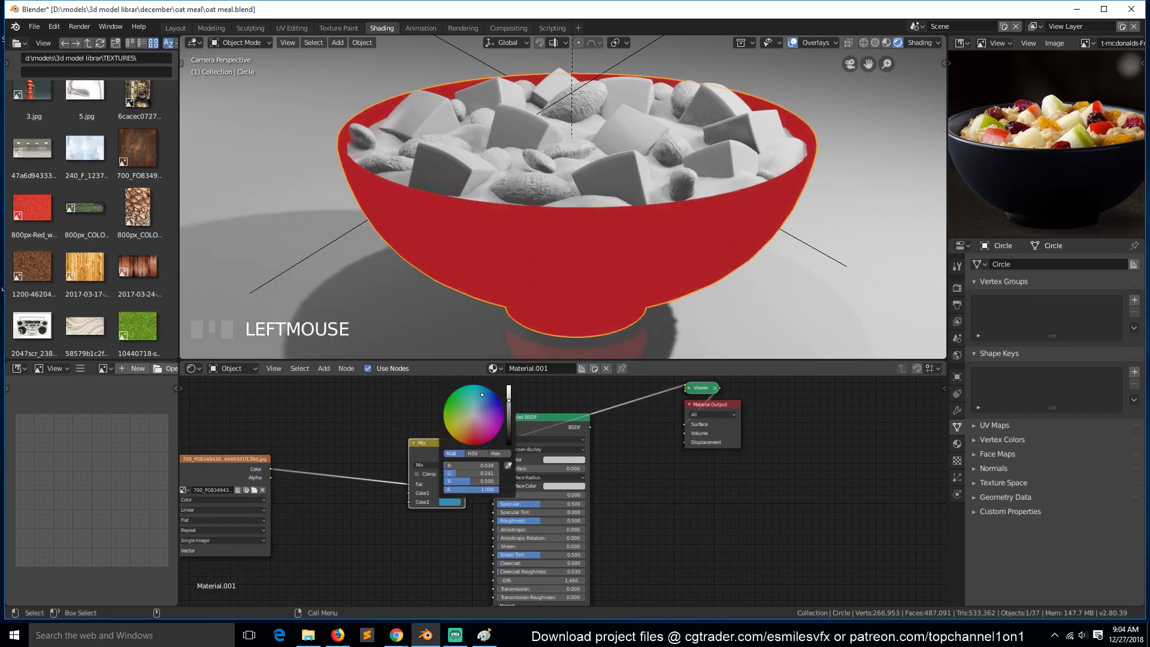
left_click(476, 399)
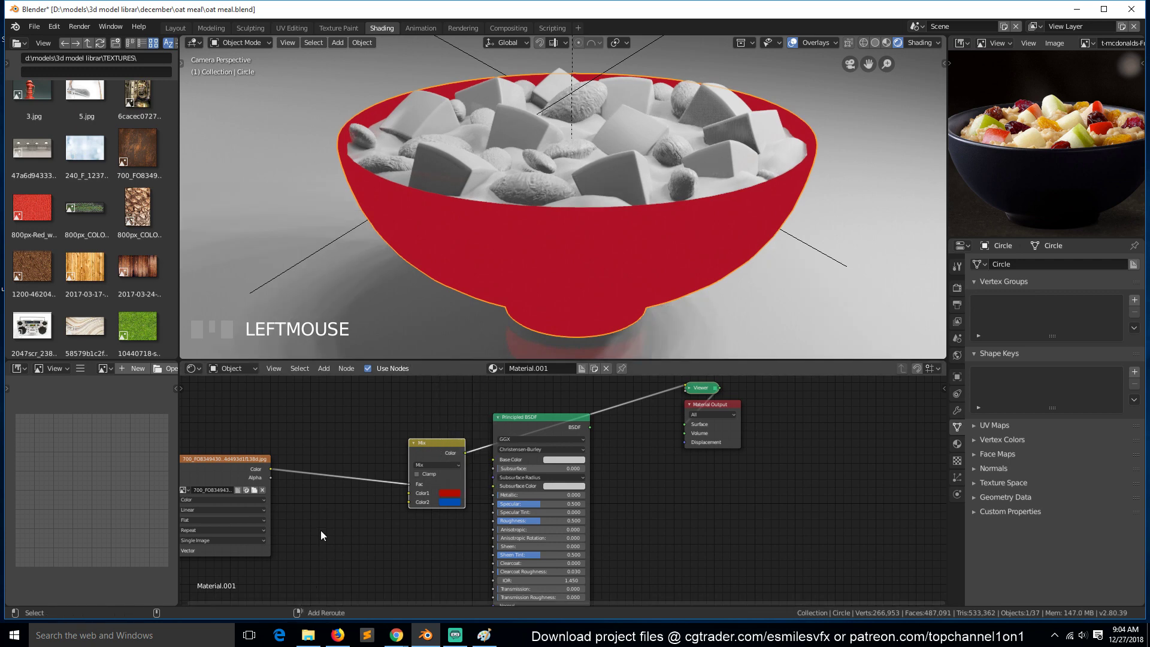
Step: Insert a ColorRamp node on the link between the image texture and the Mix node's factor
key("shift+a")
mouse_move(282, 543)
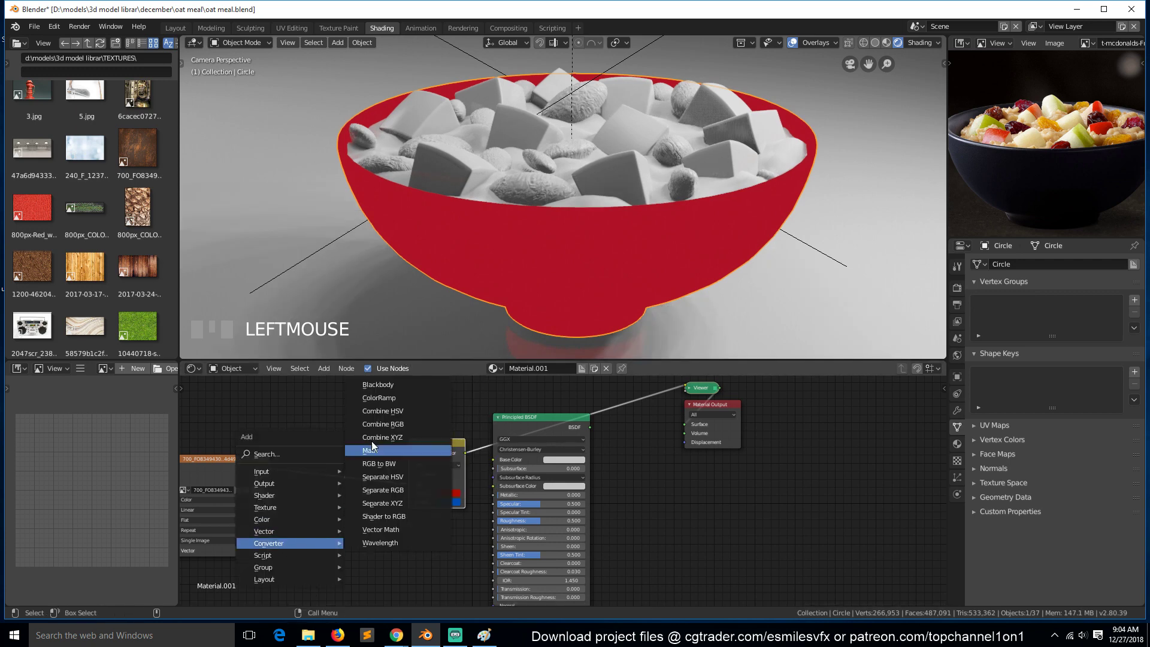
left_click(379, 407)
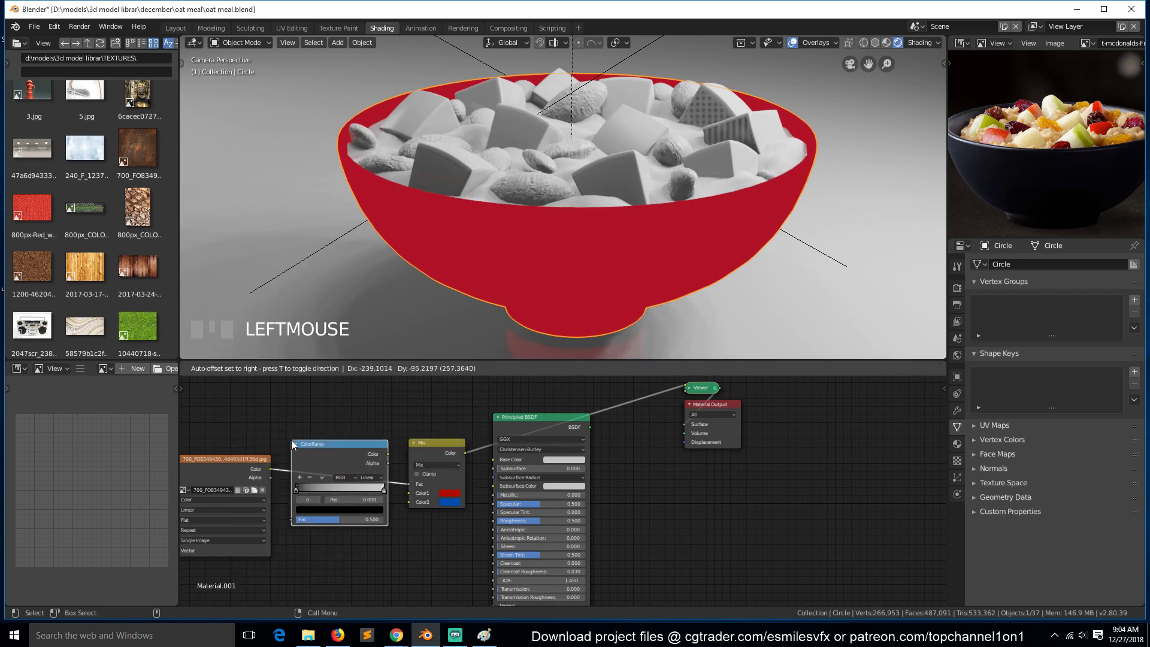
left_click(291, 445)
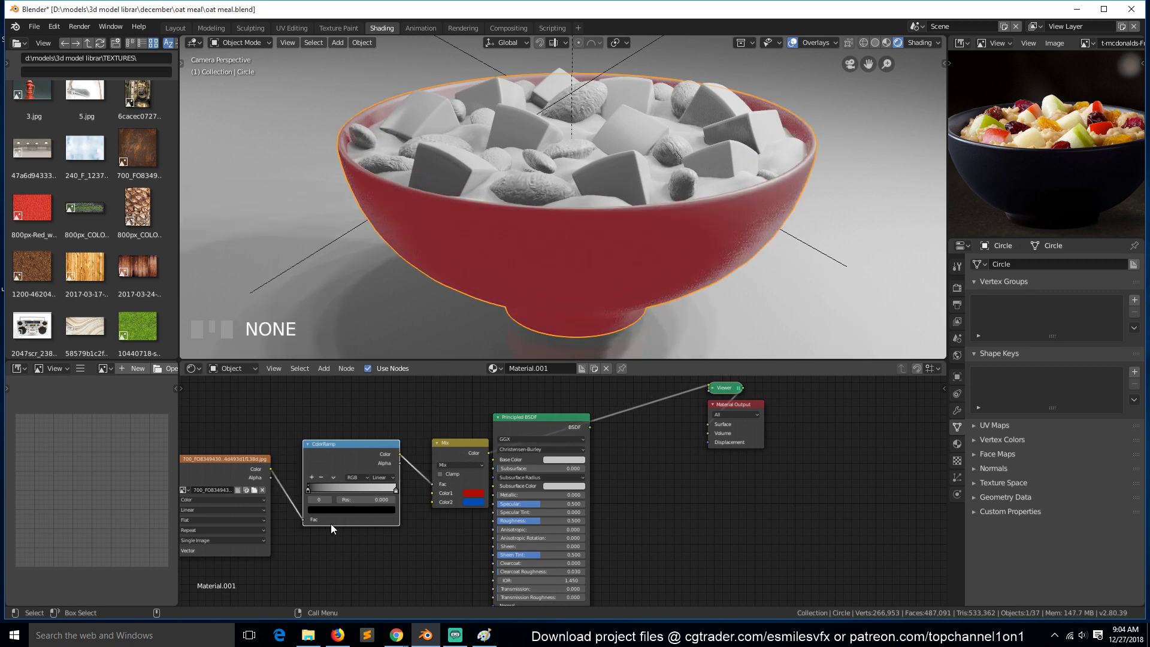
Step: Preview the ColorRamp on the bowl and raise its contrast, moving the white stop toward black and the black stop to 0.059
left_click(339, 451)
left_click(339, 452, "ctrl+shift")
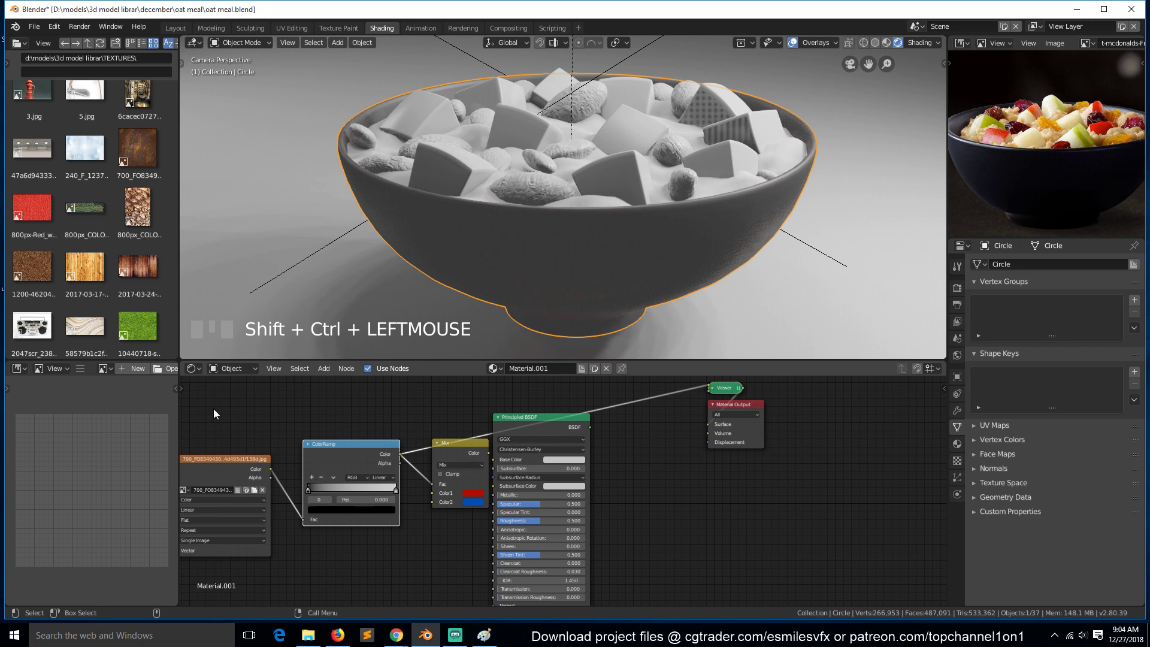
left_click_drag(359, 445, 301, 468)
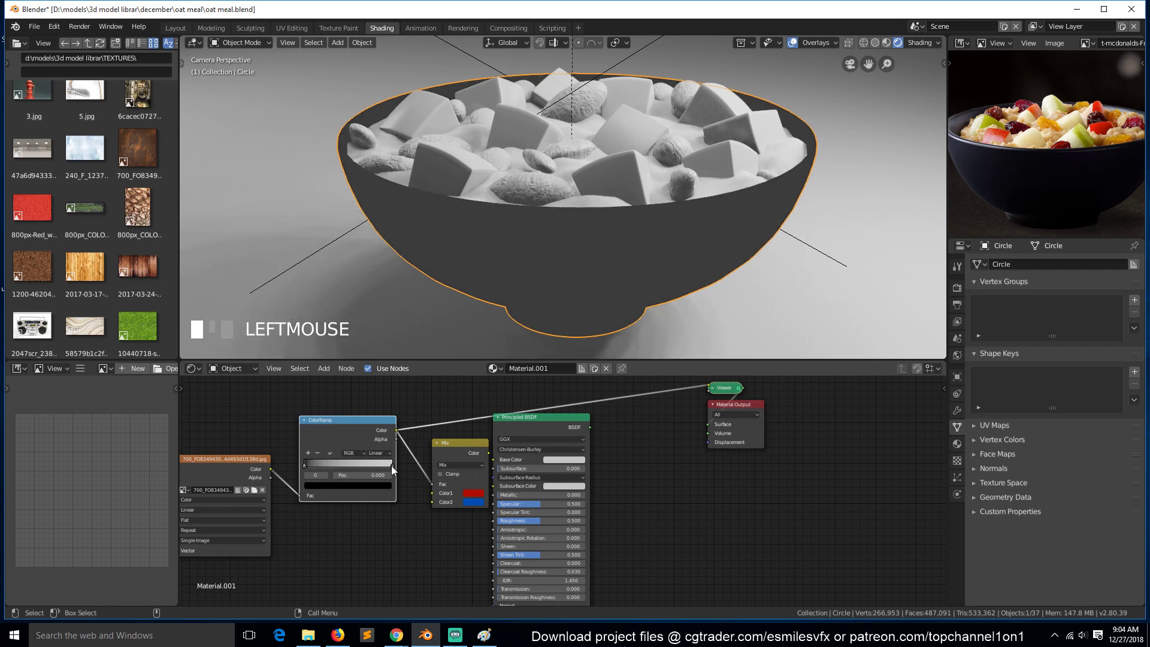
left_click_drag(391, 465, 315, 471)
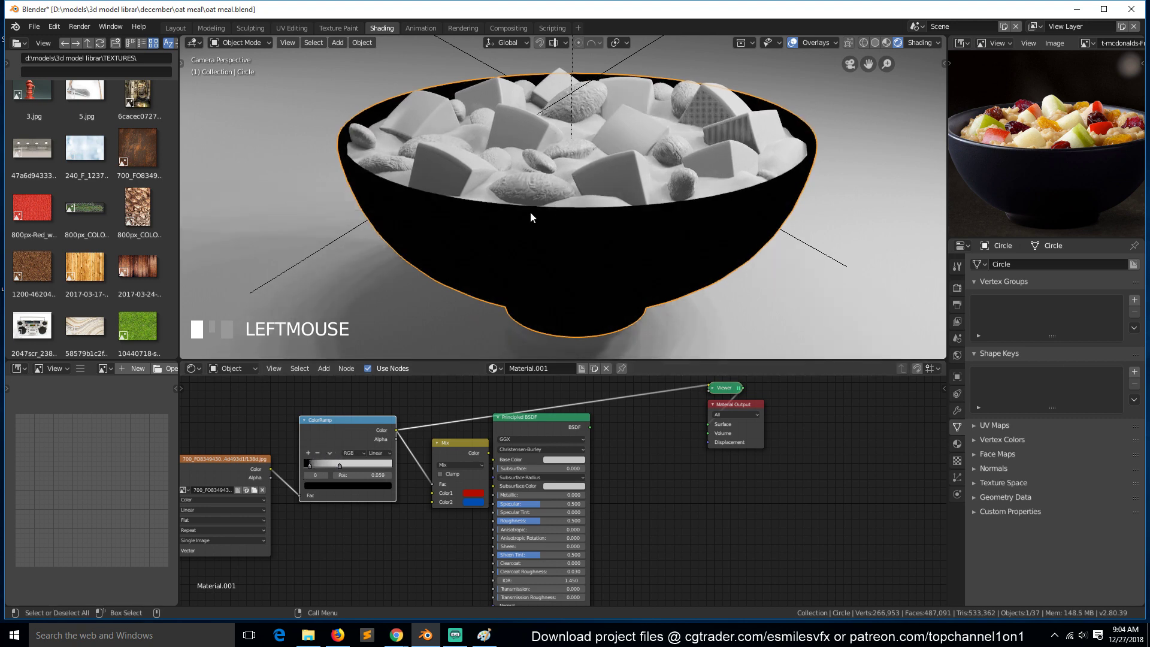
Step: Isolate the bowl in local view, inspect its mesh with nothing selected, and show it in solid shading
key("KP_Divide")
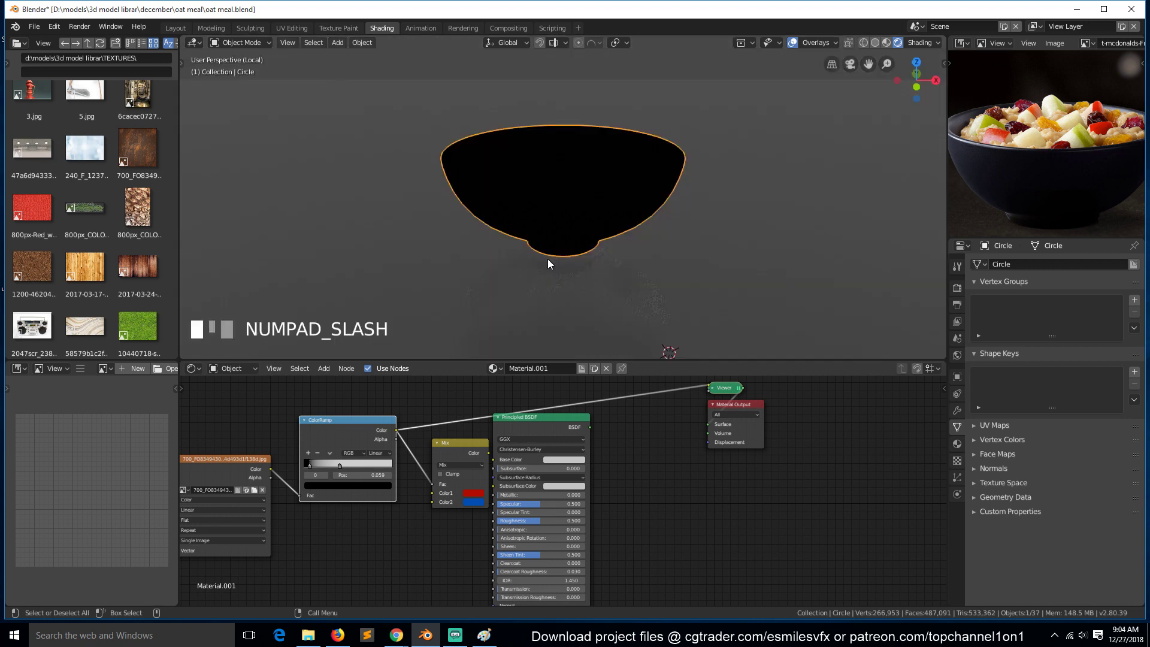
key("Tab")
key("grave")
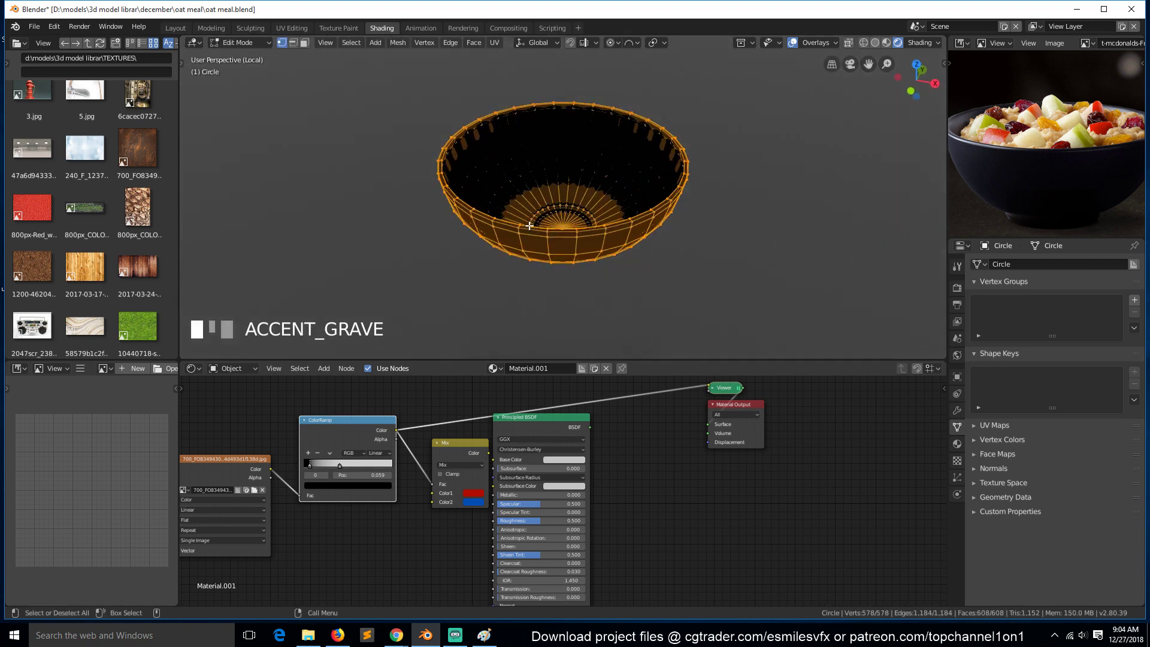
key("alt+a")
scroll(523, 223, "up", 2)
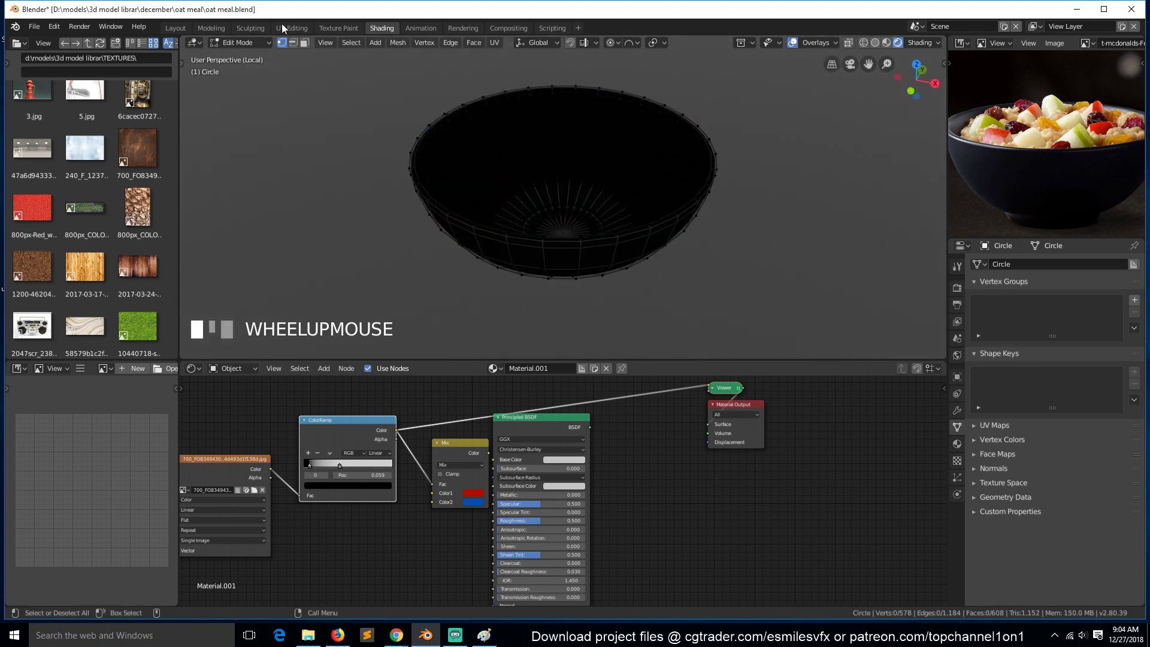
key("Tab")
left_click(876, 43)
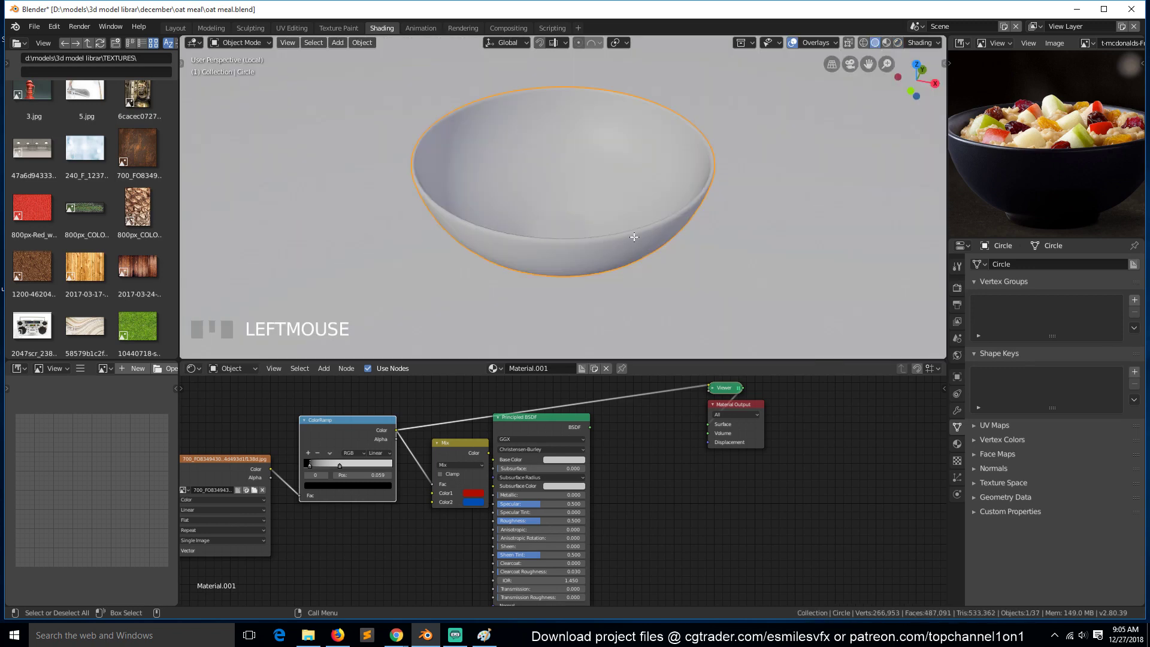
Step: Open the bowl mesh for editing and turn off its Subdivision modifier's viewport display
key("Tab")
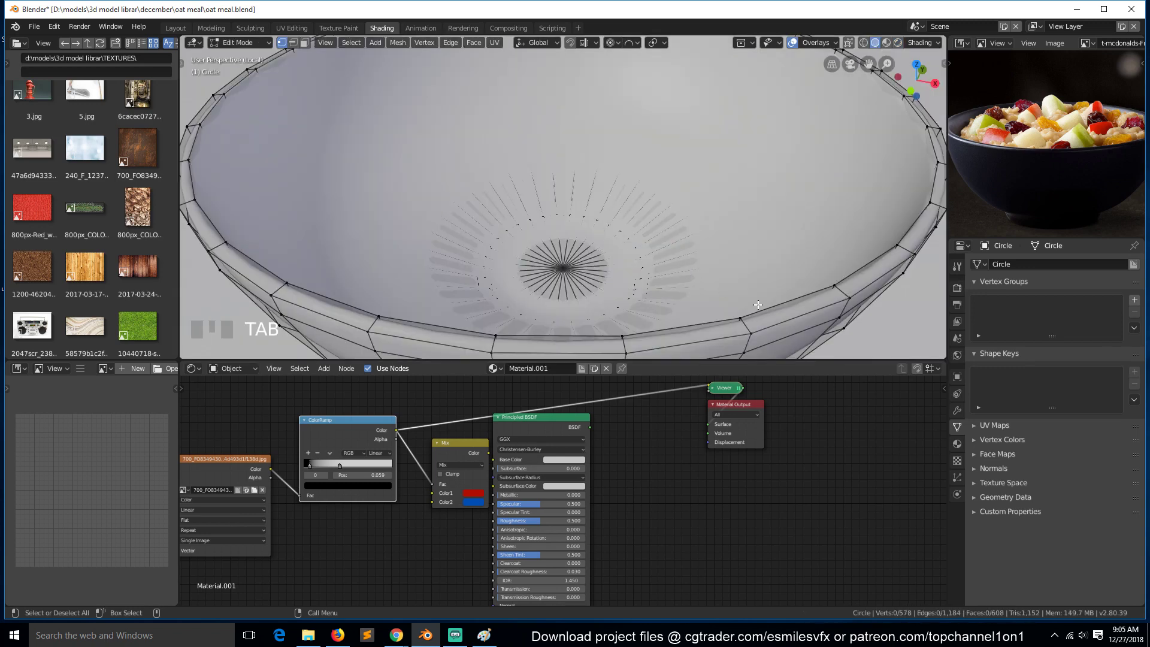
left_click(956, 410)
left_click(1052, 282)
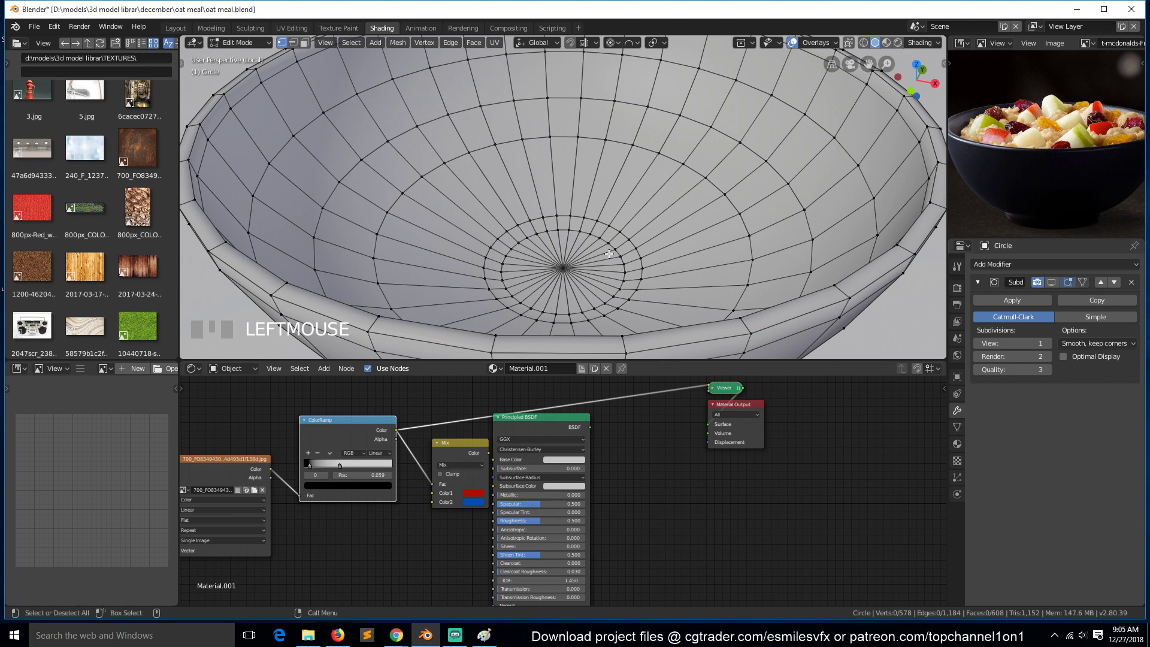
Step: Mark the edge loop around the bowl's inner rim as a seam
scroll(769, 118, "down", 4)
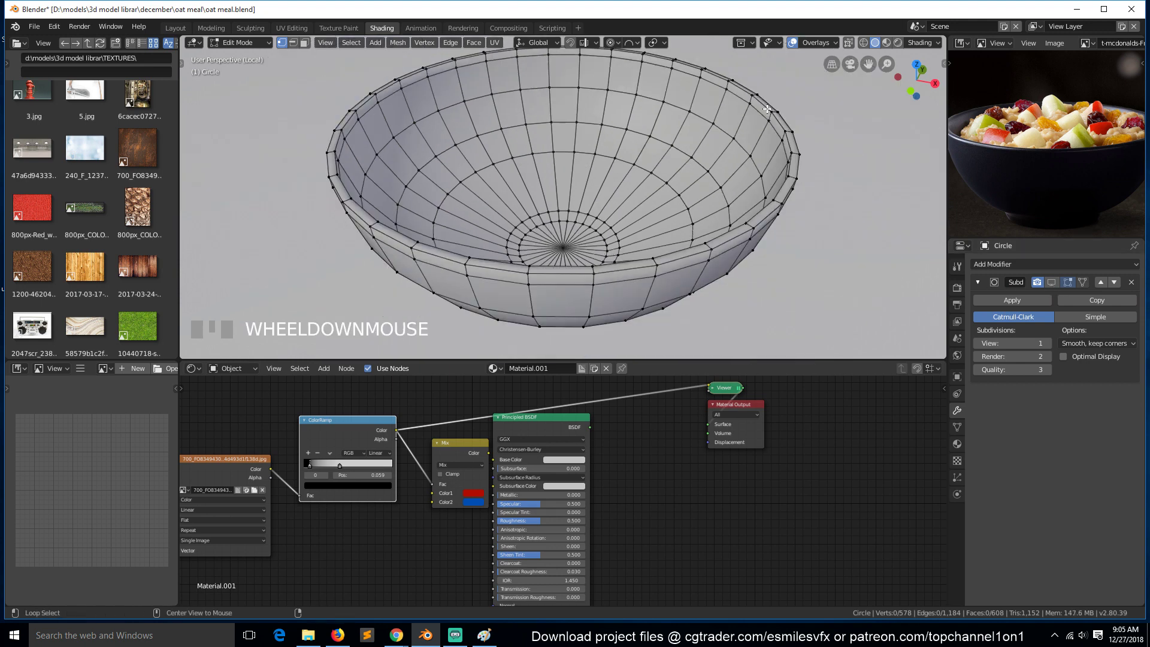
left_click(790, 196, "alt")
key("grave")
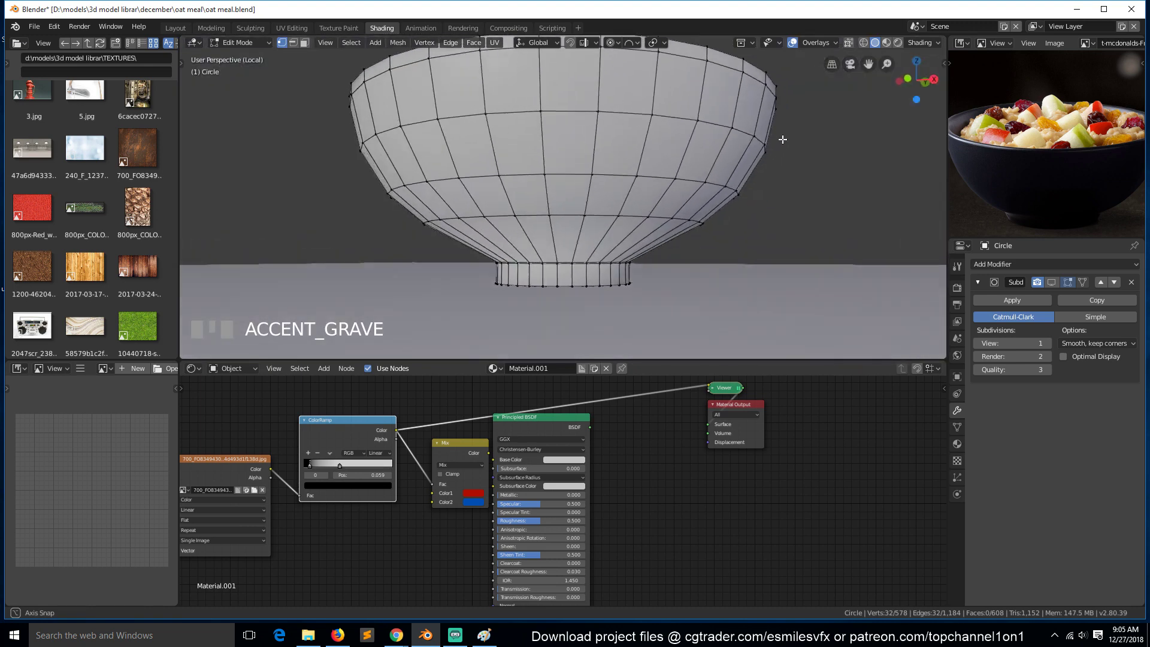
middle_click_drag(781, 139, 781, 152)
key("ctrl+e")
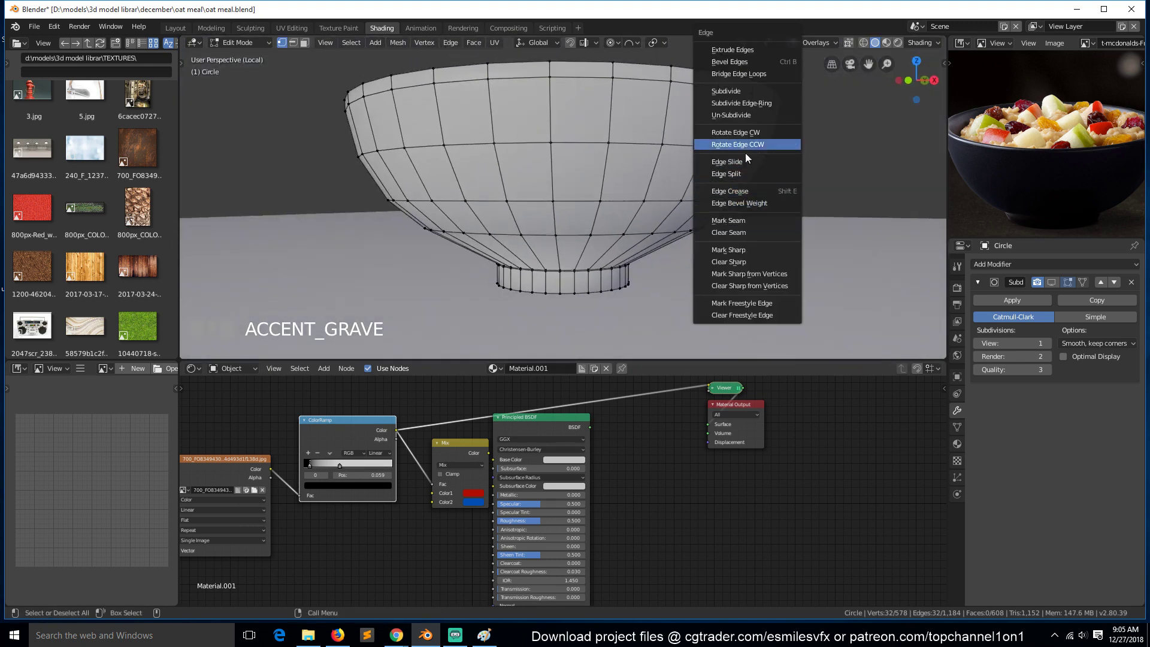
key("ctrl+e")
key("grave")
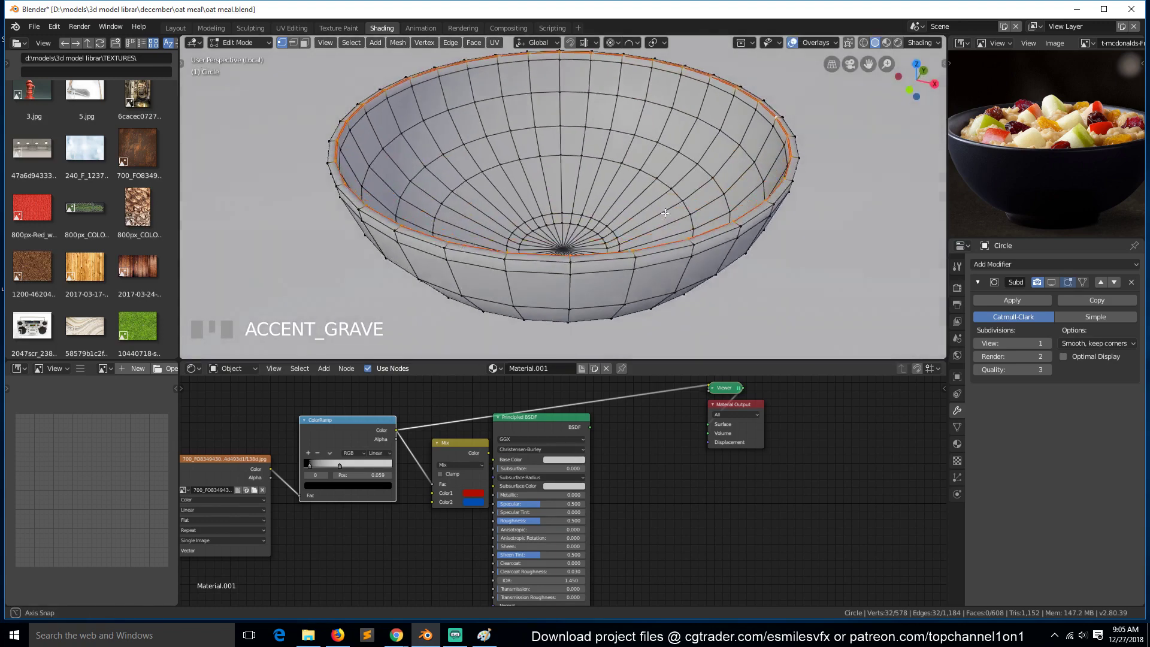
Step: Unwrap the entire bowl mesh along its seam, undoing the accidental subdivision
key("a")
right_click(688, 210)
left_click(687, 212)
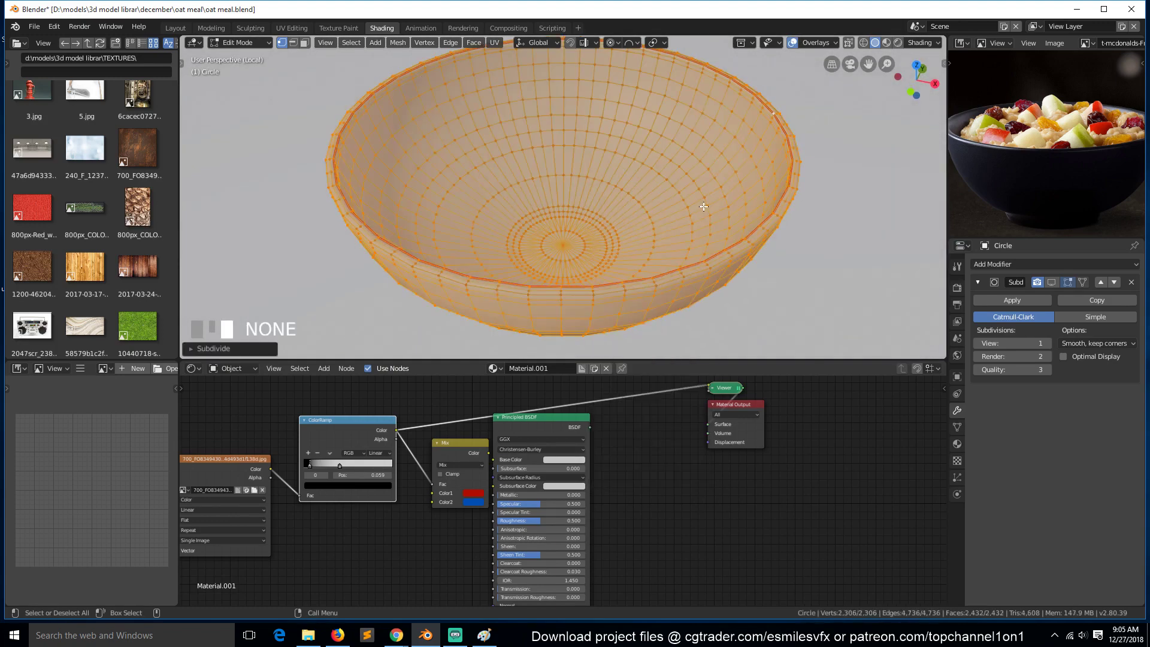
key("ctrl+z")
right_click(671, 203)
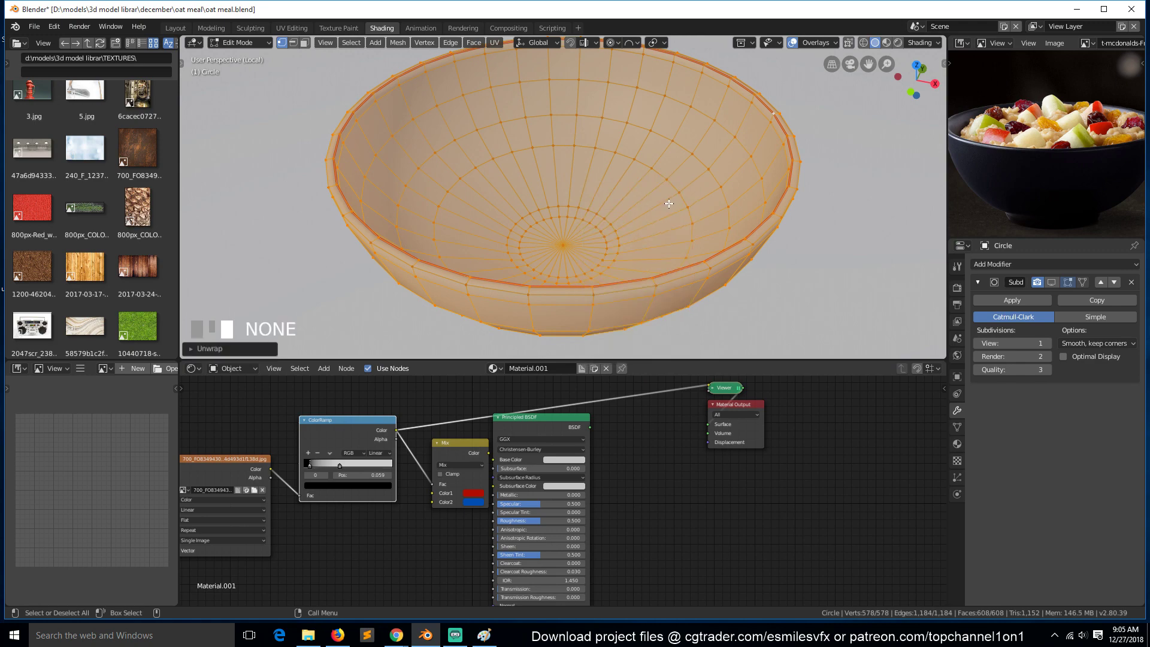
Step: Inspect the bowl's unwrapped UV islands in the UV Editing workspace
key("Tab")
left_click(293, 28)
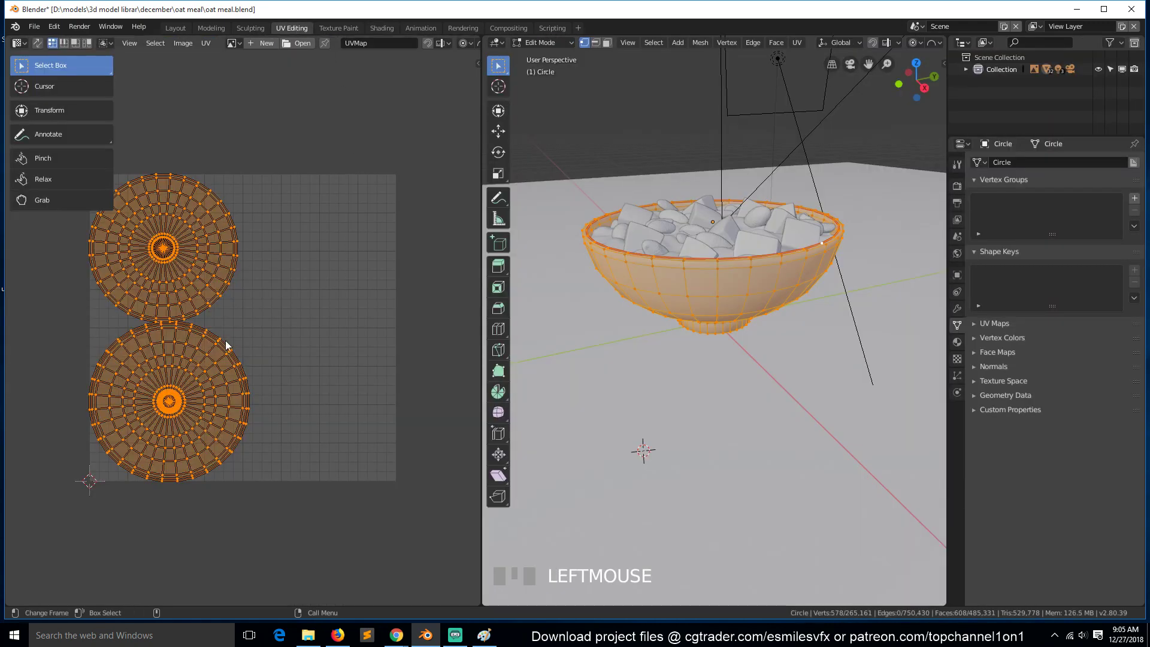
scroll(213, 398, "up", 2)
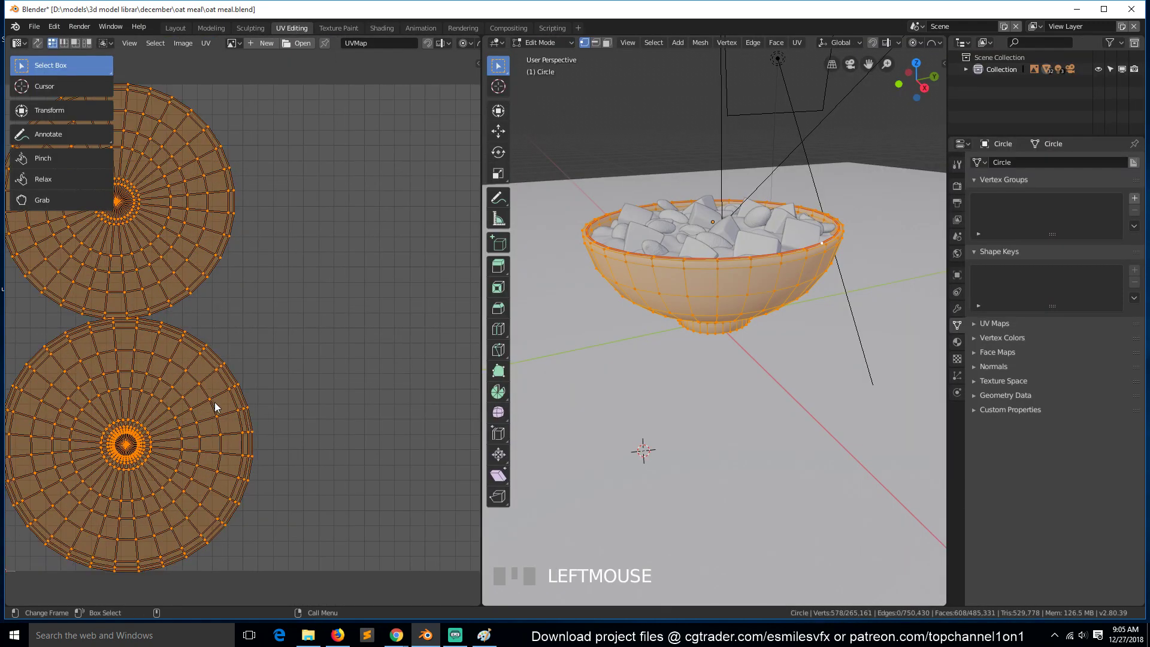
key("Tab")
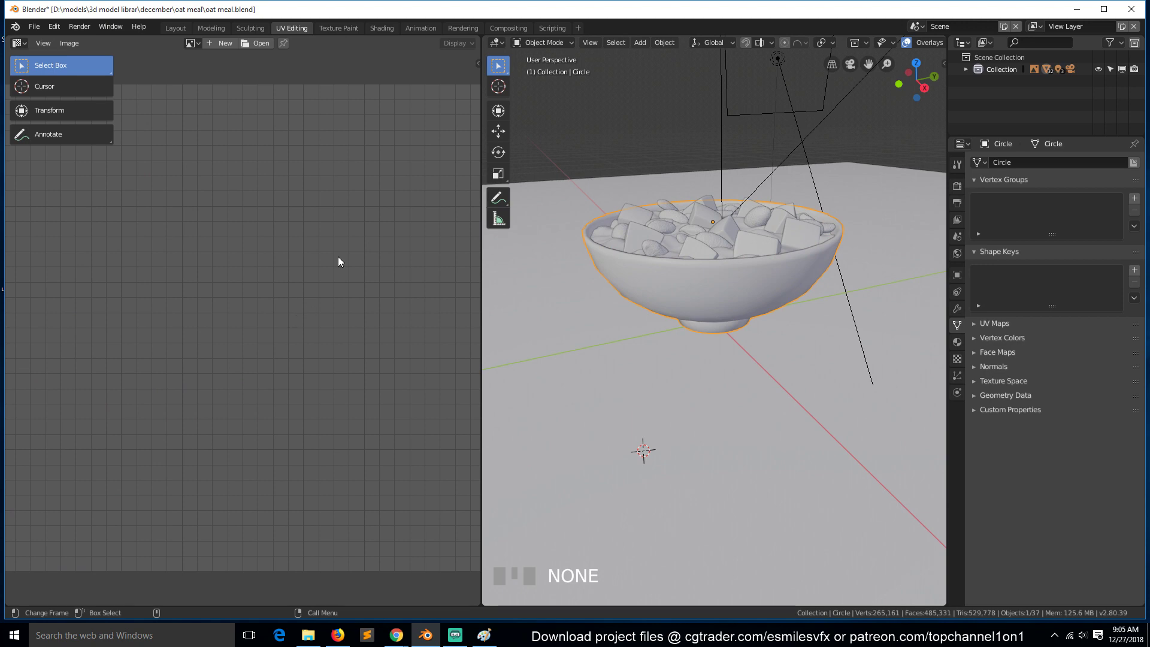
Step: Return to the Shading workspace and view the ColorRamp pattern on the bowl in rendered shading
left_click(382, 28)
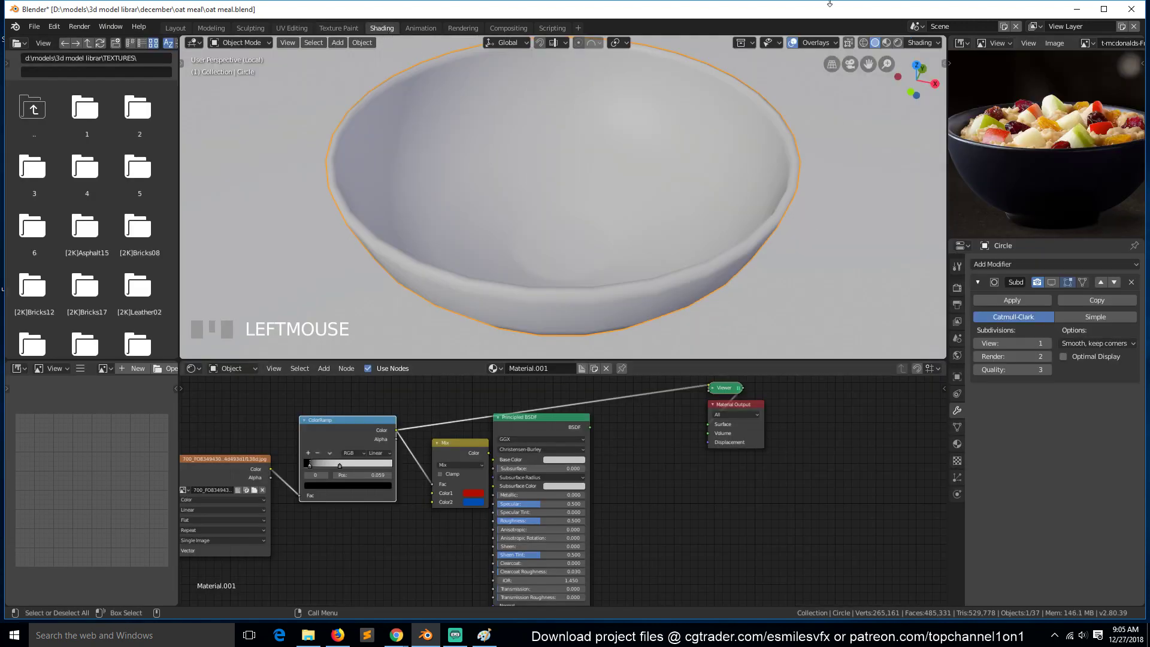
left_click(887, 43)
left_click(896, 43)
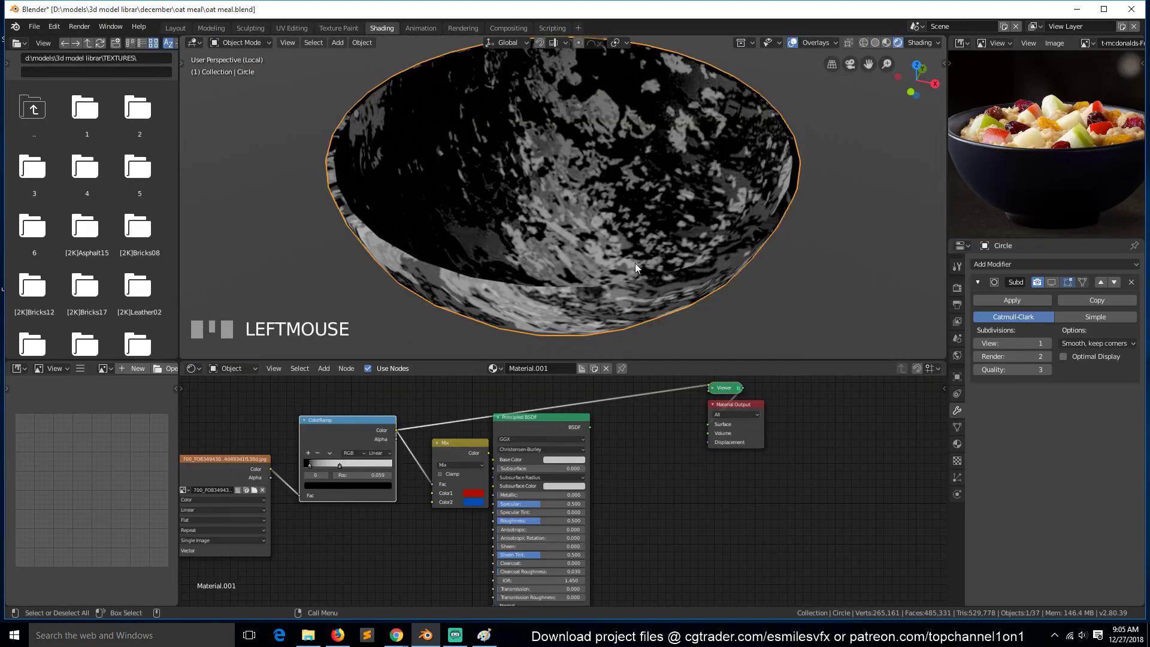
key("grave")
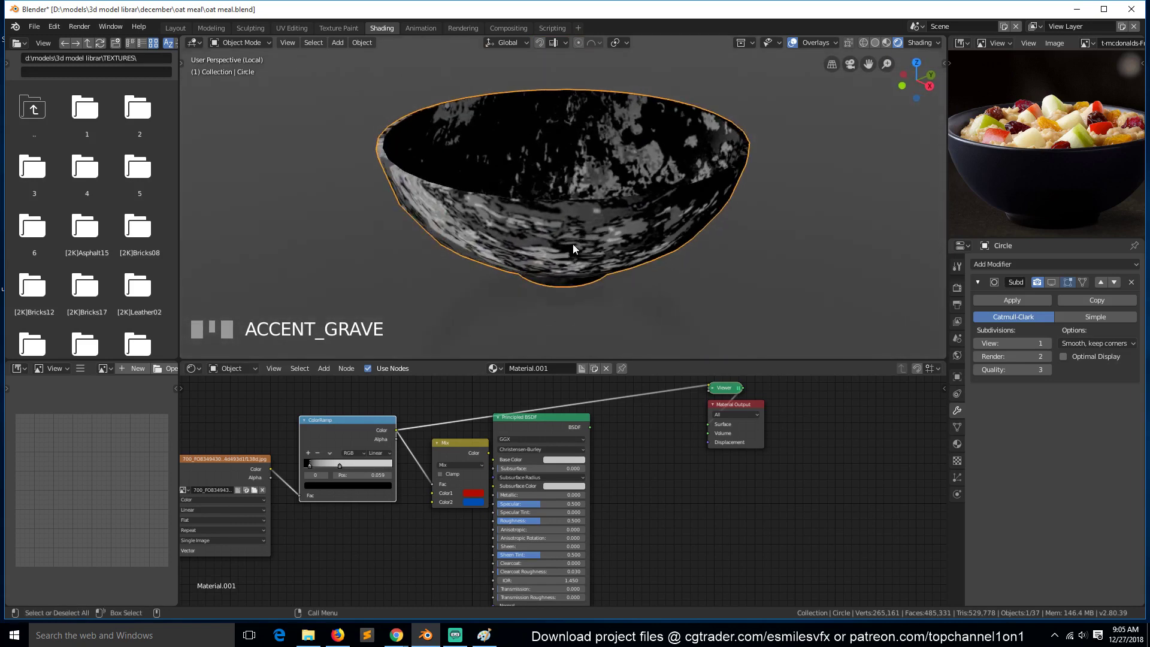
Step: Spread out the Principled BSDF, Mix, ColorRamp and image texture nodes to make room in the bowl material
left_click_drag(533, 417, 595, 411)
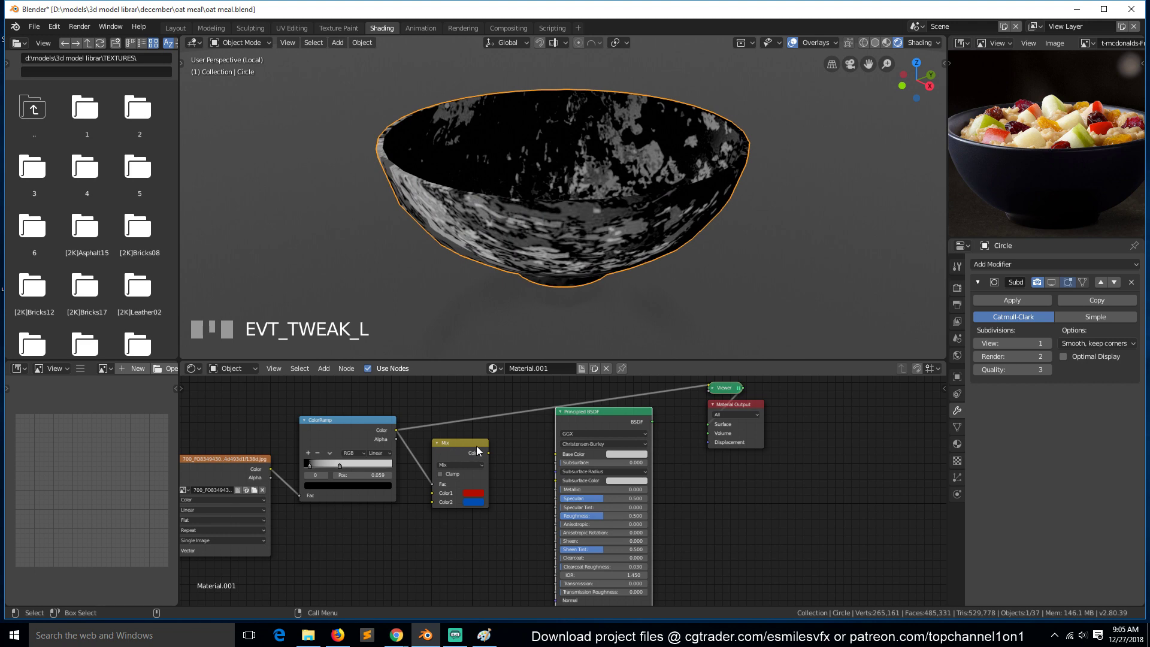
left_click_drag(477, 449, 495, 444)
left_click_drag(347, 439, 374, 437)
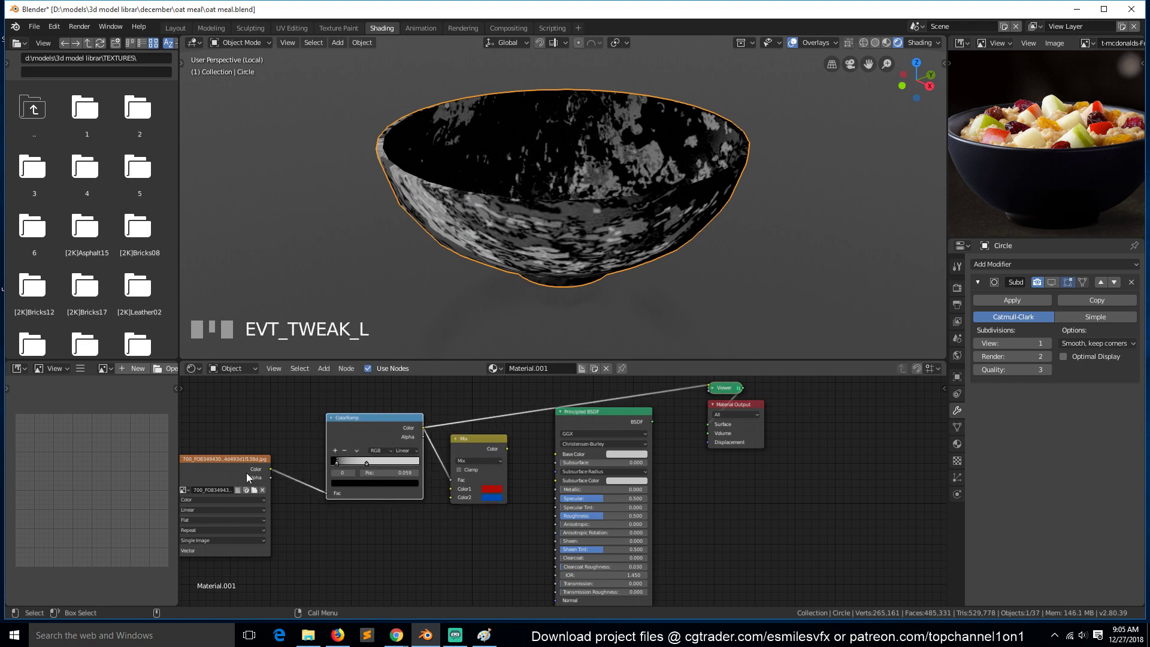
left_click_drag(246, 473, 250, 433)
Step: Add a Texture Coordinate and Mapping node setup, using UV coordinates, in front of the image texture node
left_click(249, 432)
key("ctrl+t")
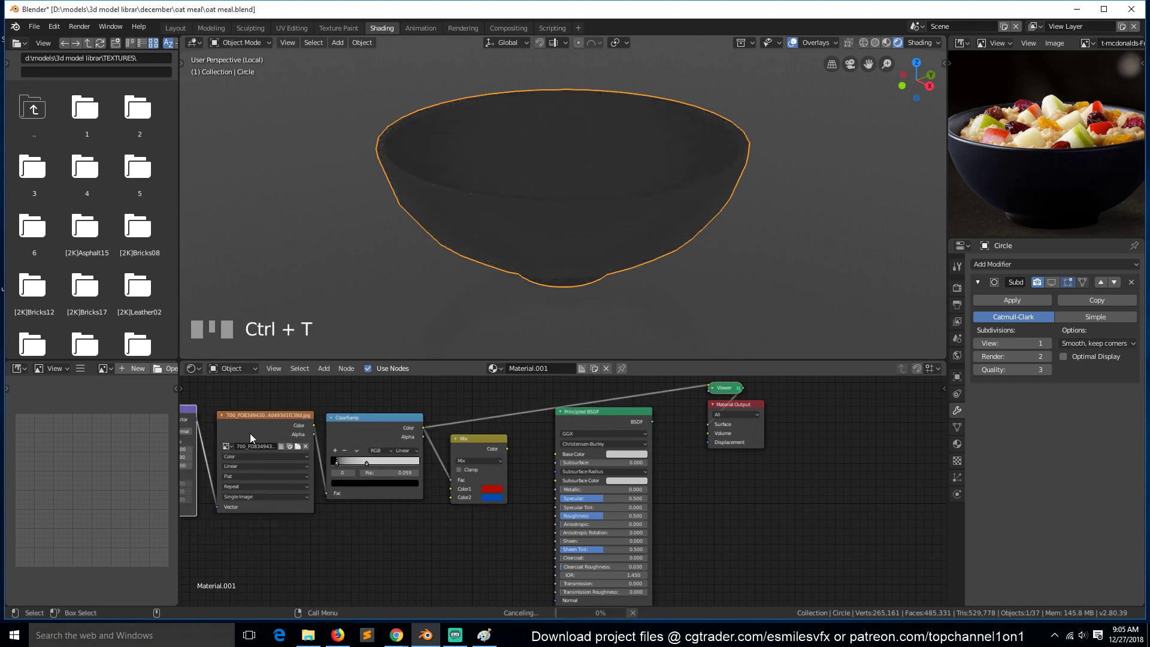
scroll(249, 434, "down", 5)
left_click(278, 436)
key("KP_Decimal")
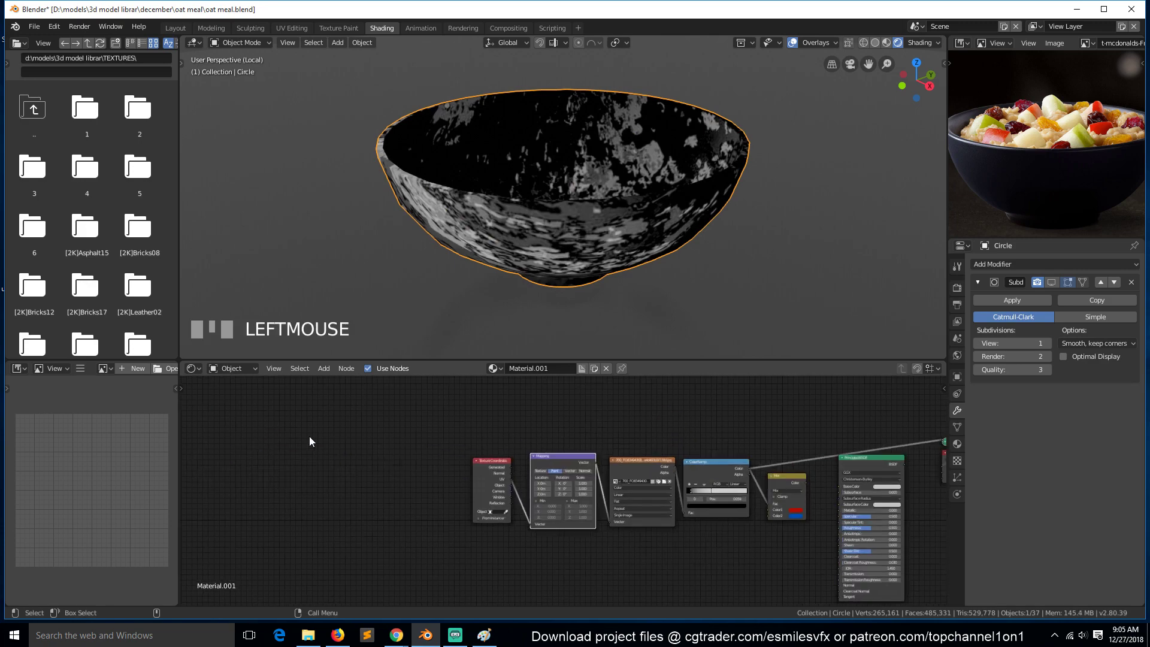
Step: Try a Mapping node scale of 10 on X, Y and Z
scroll(529, 505, "up", 5)
left_click(617, 471)
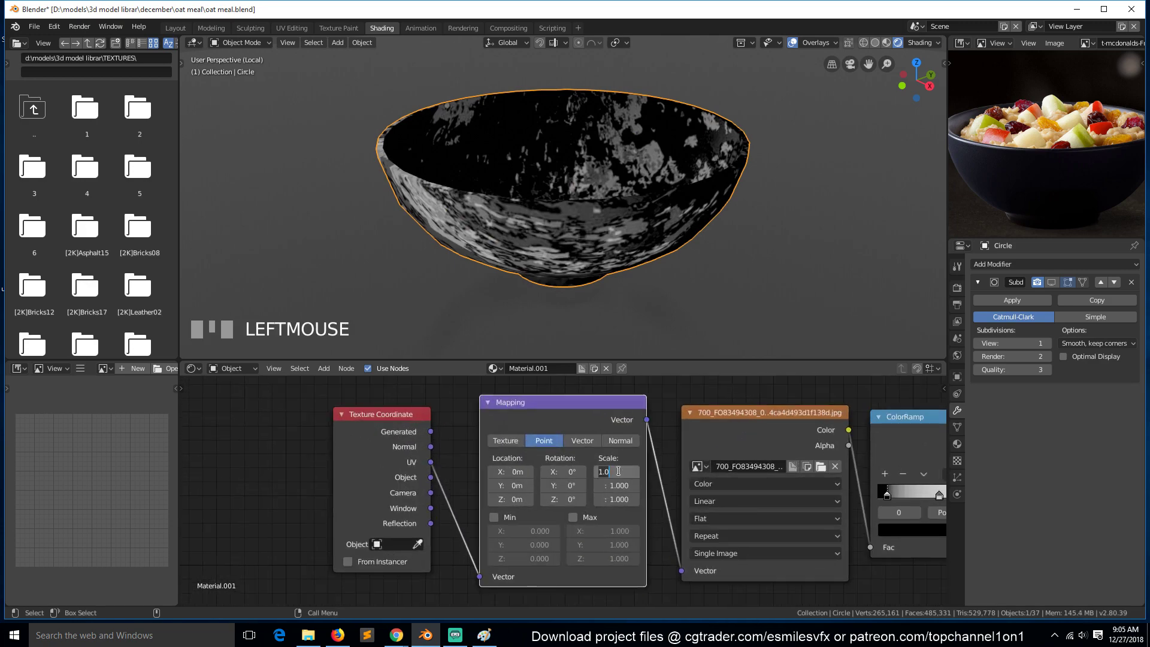
type("10")
key("Tab")
type("10")
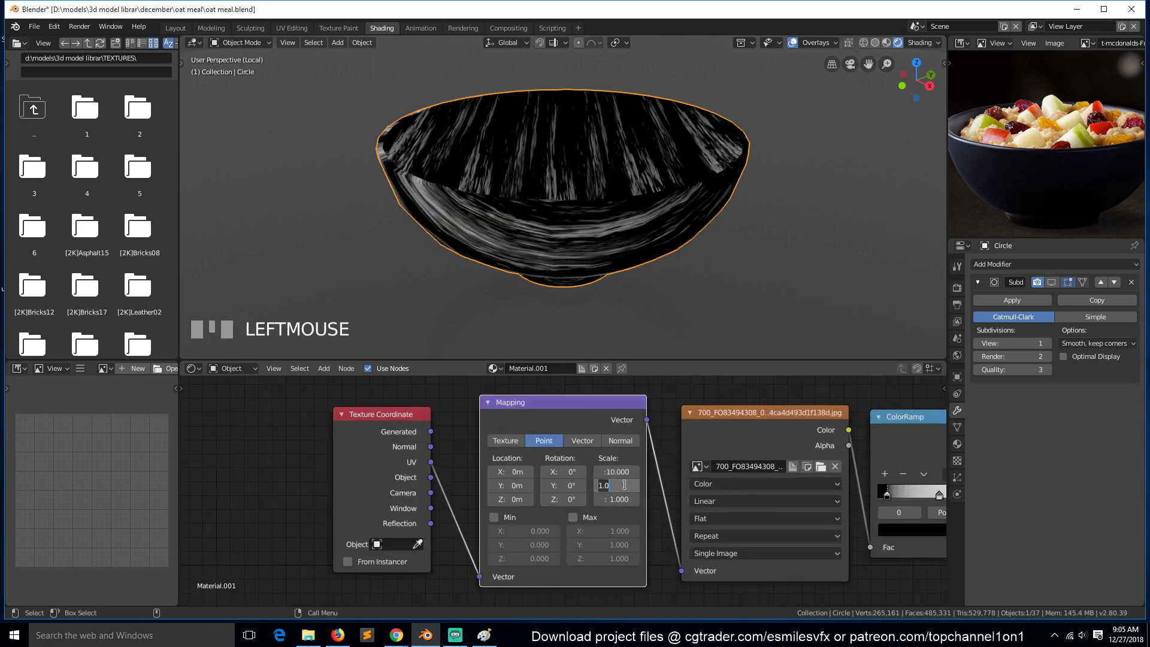
key("Tab")
type("10")
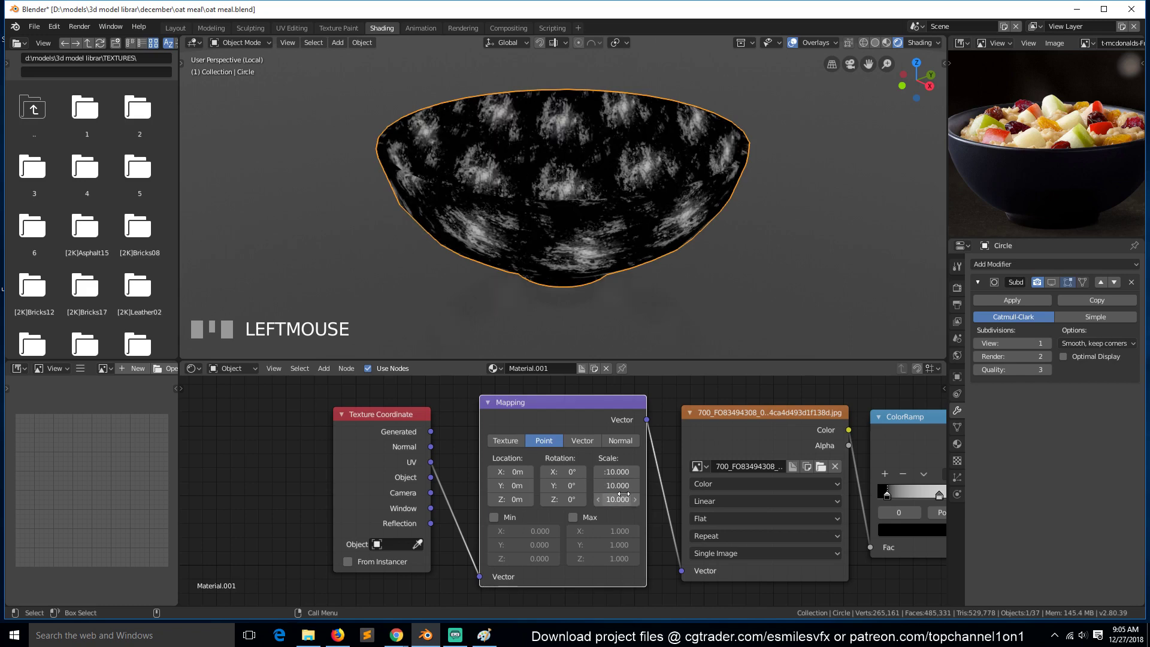
key("Return")
Step: Set the Mapping node's scale to 5 on X, Y and Z and check the pattern through the camera
left_click(616, 471)
type("5")
key("Tab")
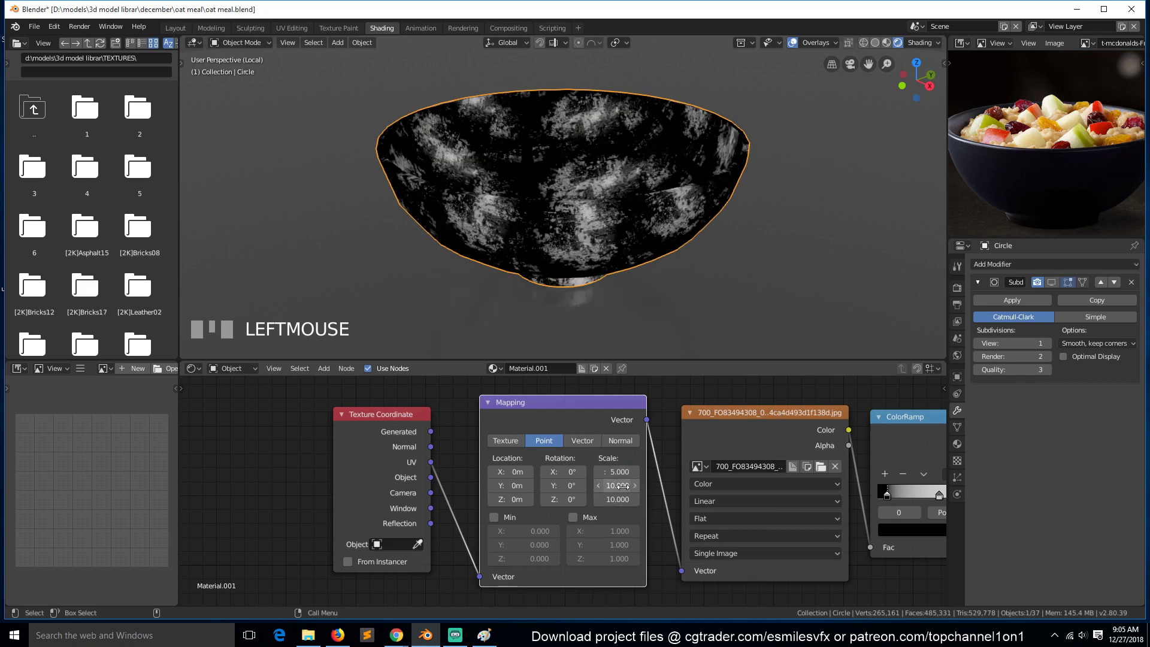
type("5")
key("Tab")
type("5")
key("Return")
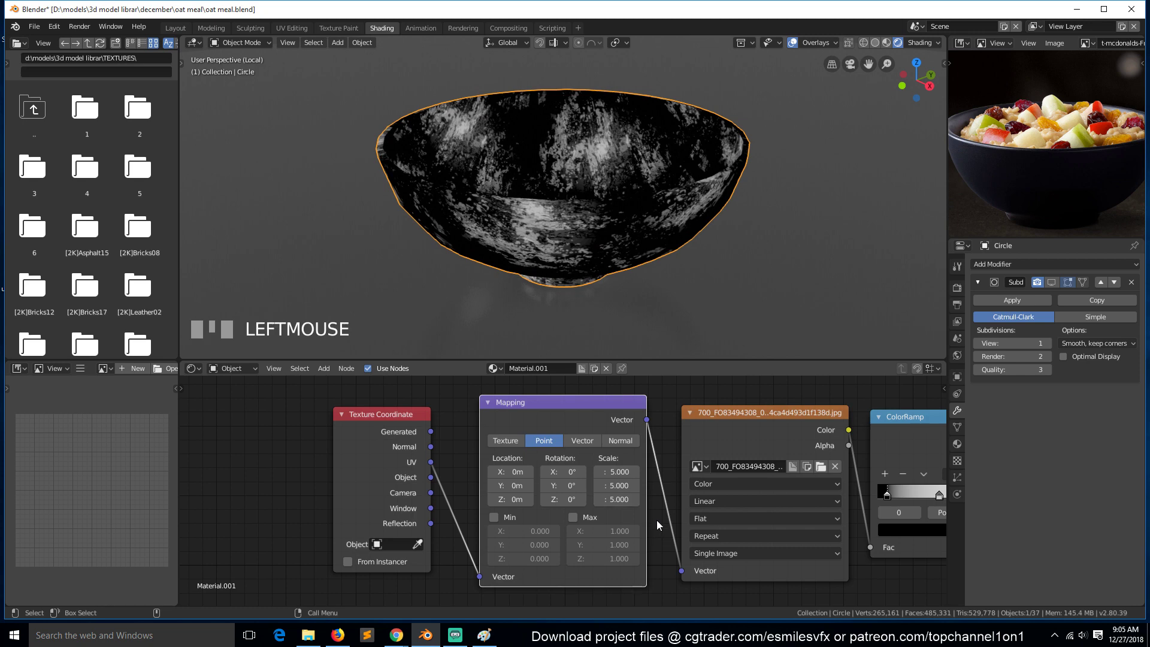
scroll(612, 250, "down", 2)
middle_click_drag(612, 250, 533, 261)
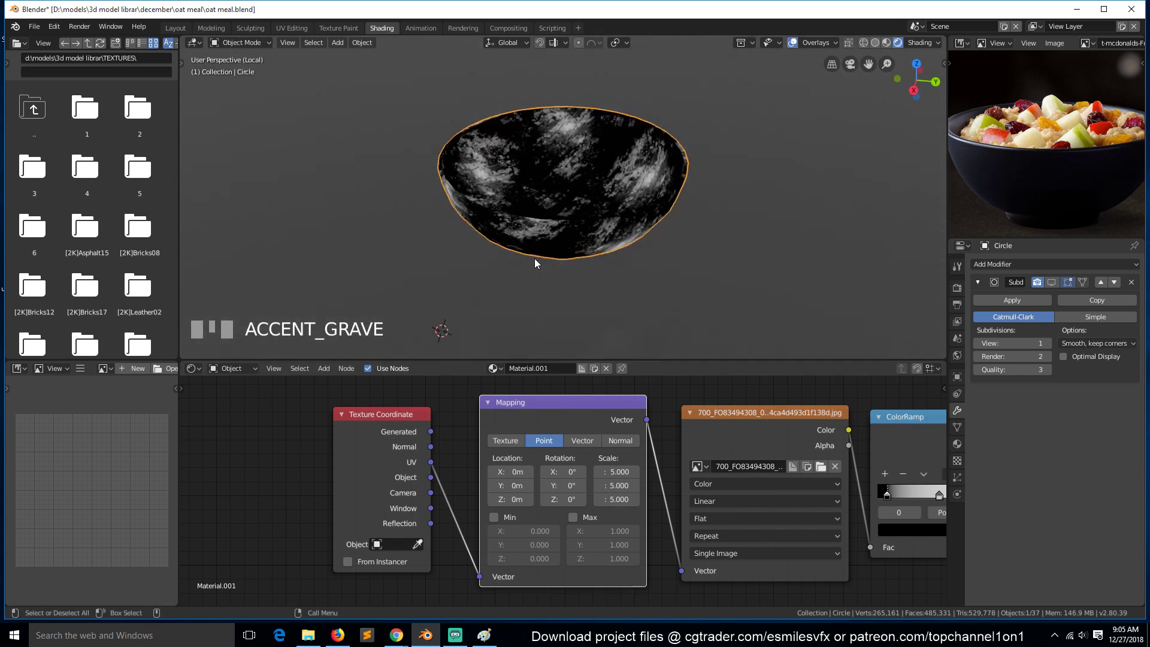
key("KP_0")
Step: Connect the Mix node's Color to the Principled BSDF's Base Color, switch the output back to the Principled BSDF, and save the file
scroll(747, 429, "down", 4)
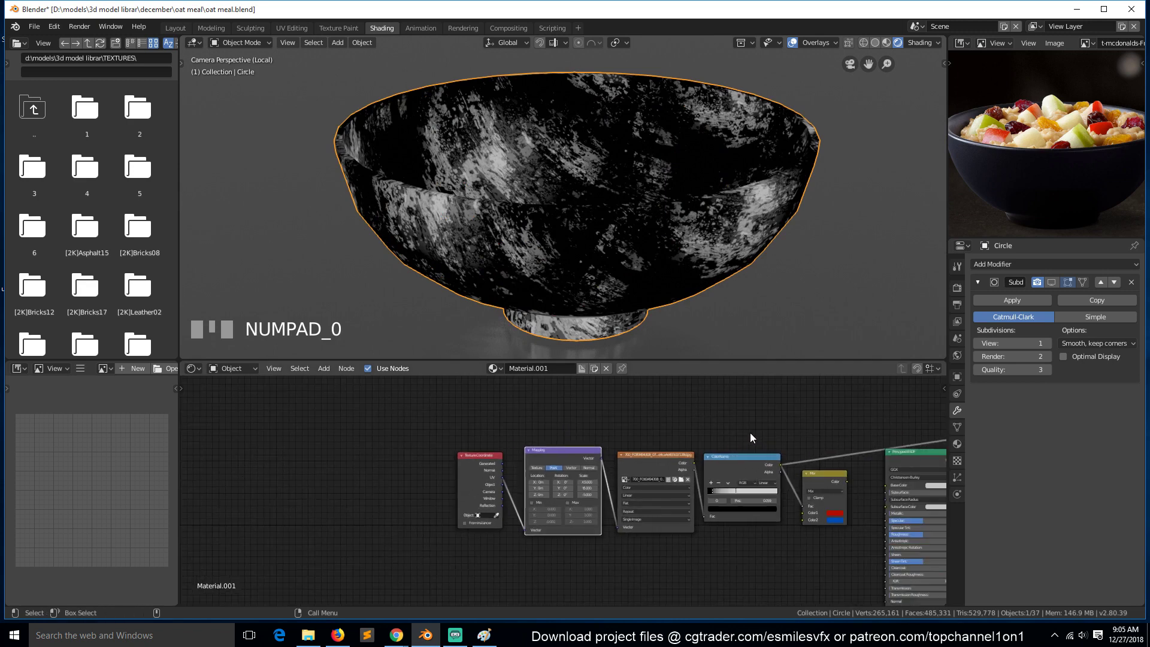
left_click(813, 474)
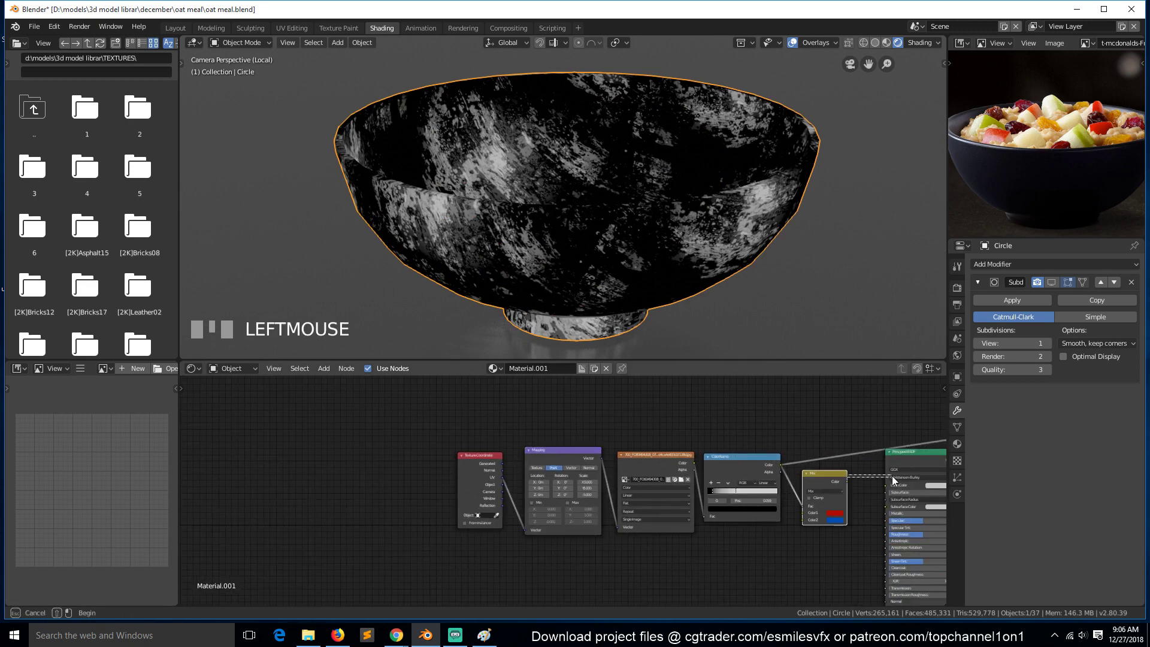
left_click_drag(848, 481, 885, 486)
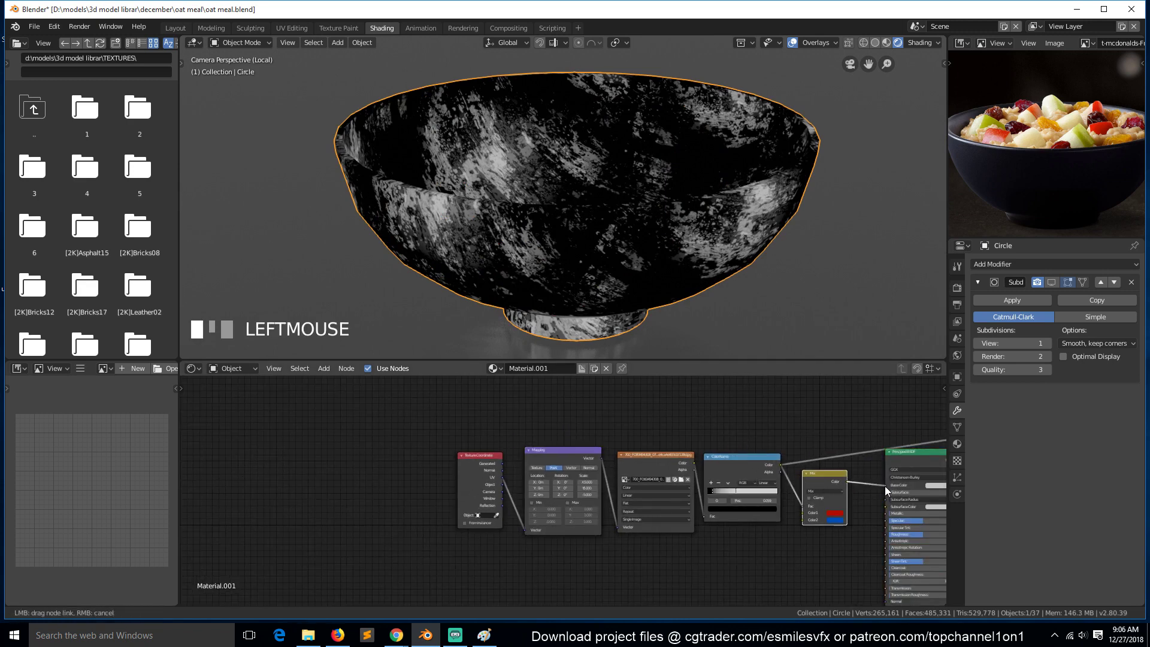
left_click(824, 478, "ctrl+shift")
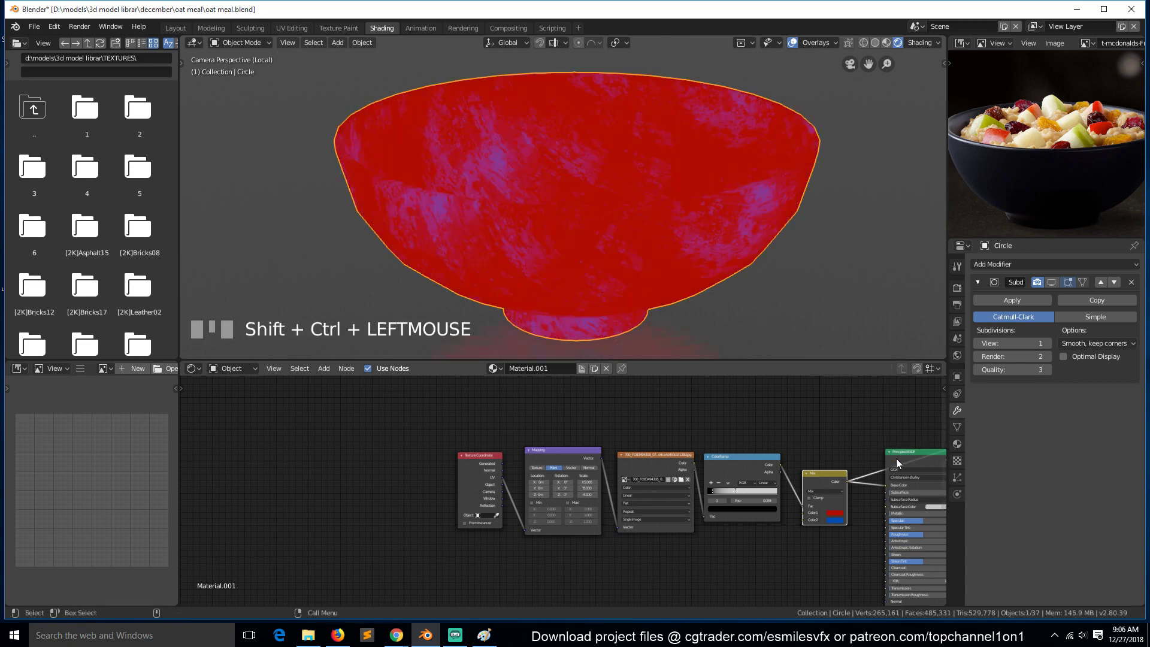
left_click(903, 455)
left_click(903, 455, "ctrl+shift")
left_click(823, 475)
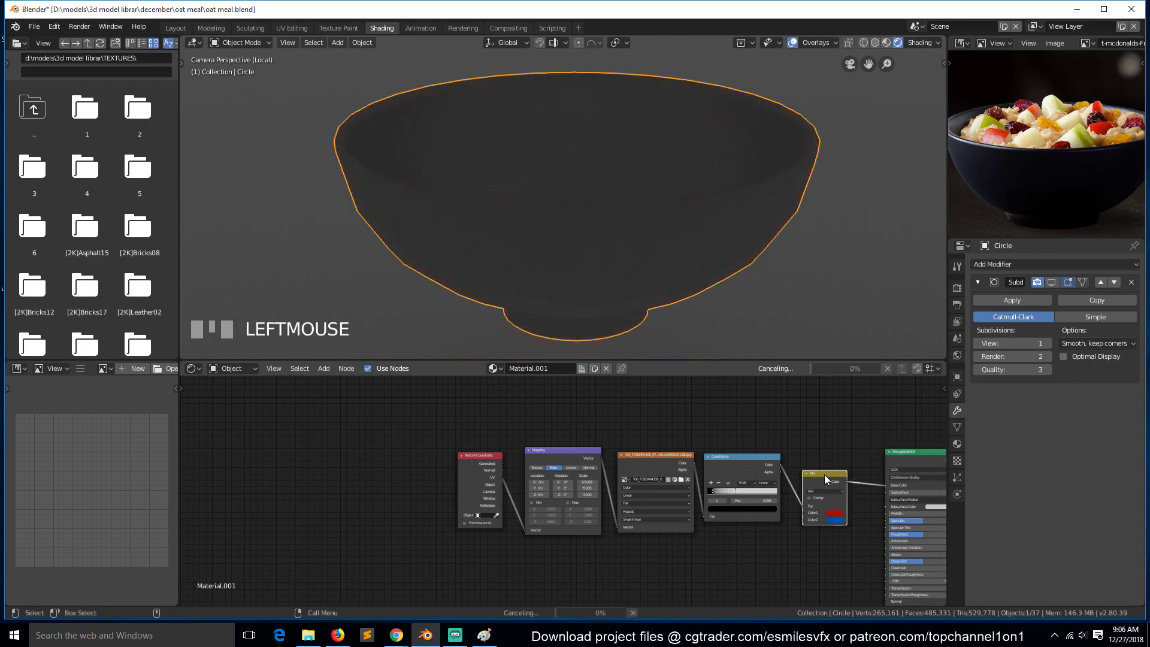
scroll(477, 494, "up", 3)
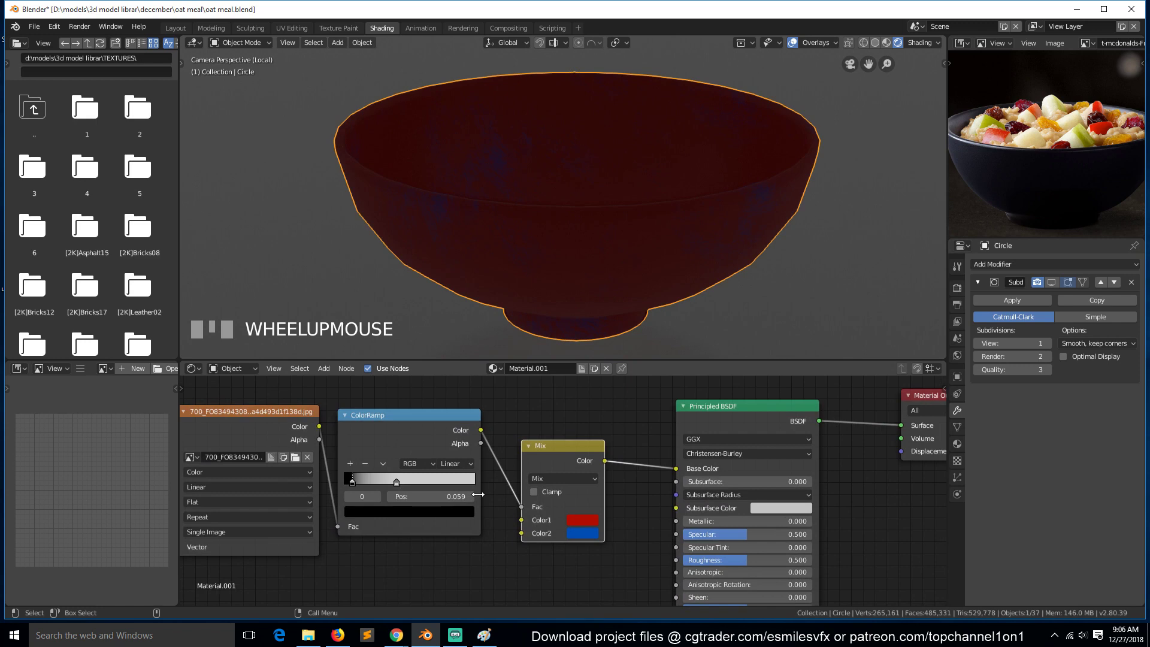
key("ctrl+s")
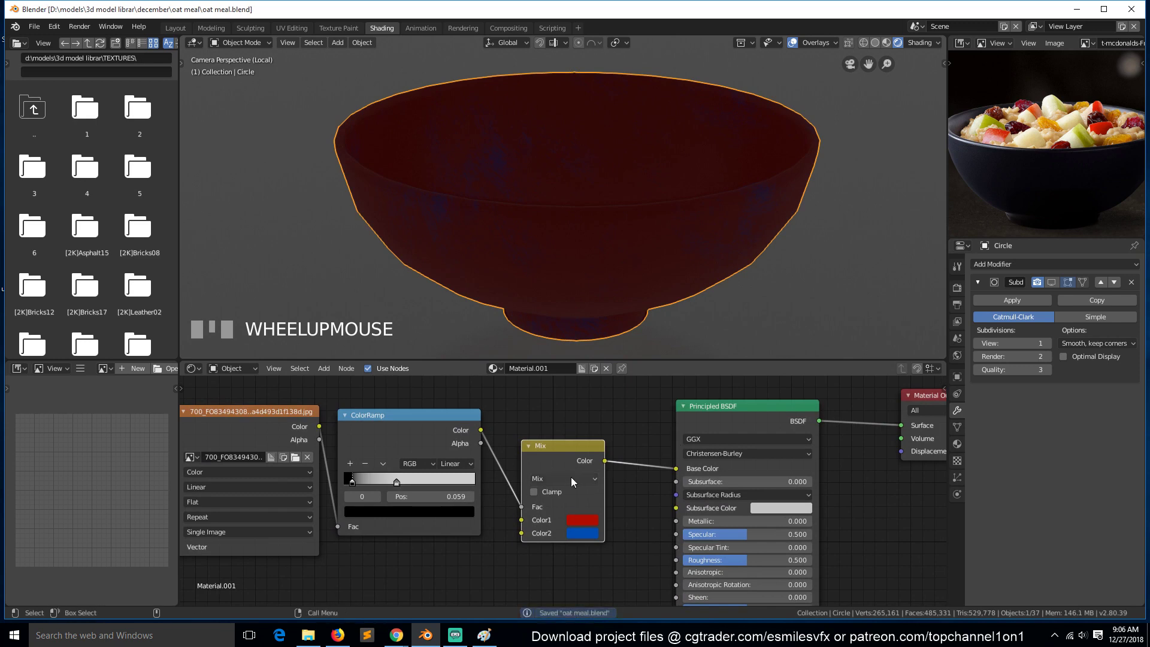
Step: Set the Mix node's Color2 to a muted bluish grey and Color1 to a warm grey of RGB 0.356, 0.288, 0.288
scroll(570, 477, "up", 1)
left_click(578, 538)
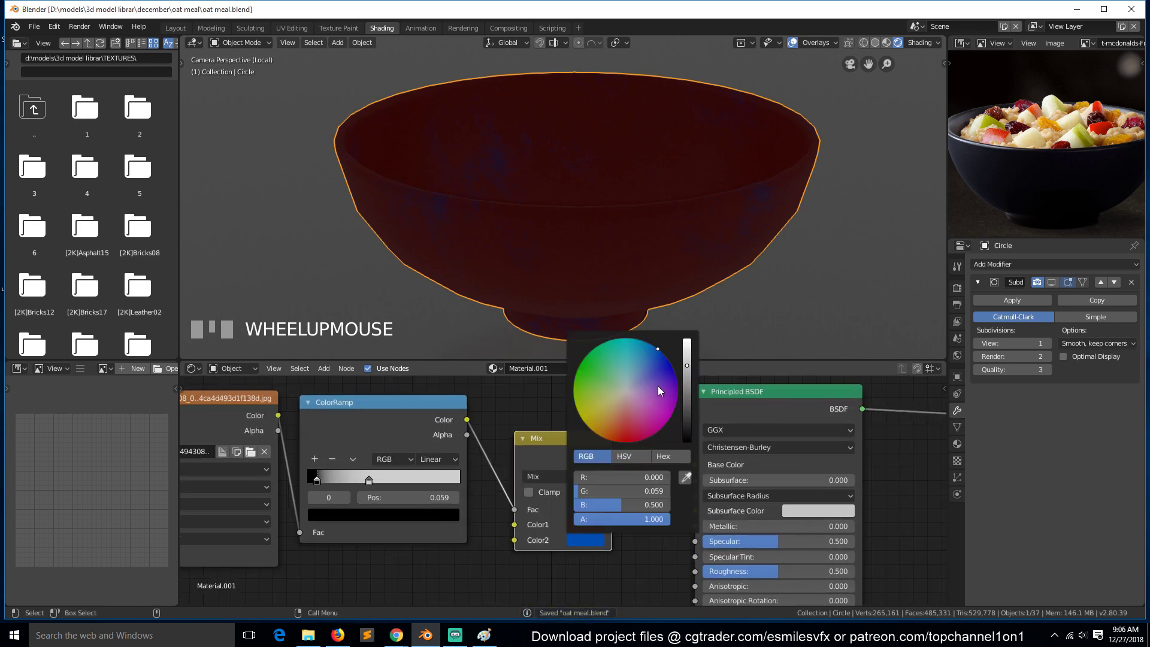
left_click_drag(621, 392, 686, 406)
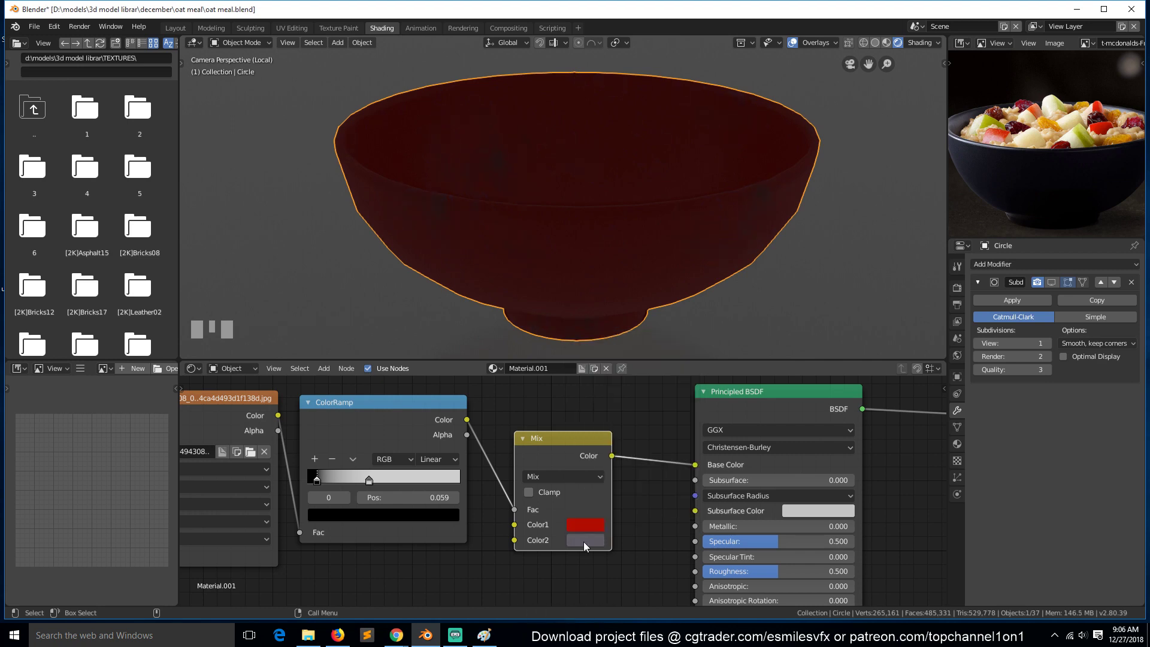
left_click(583, 522)
left_click(624, 380)
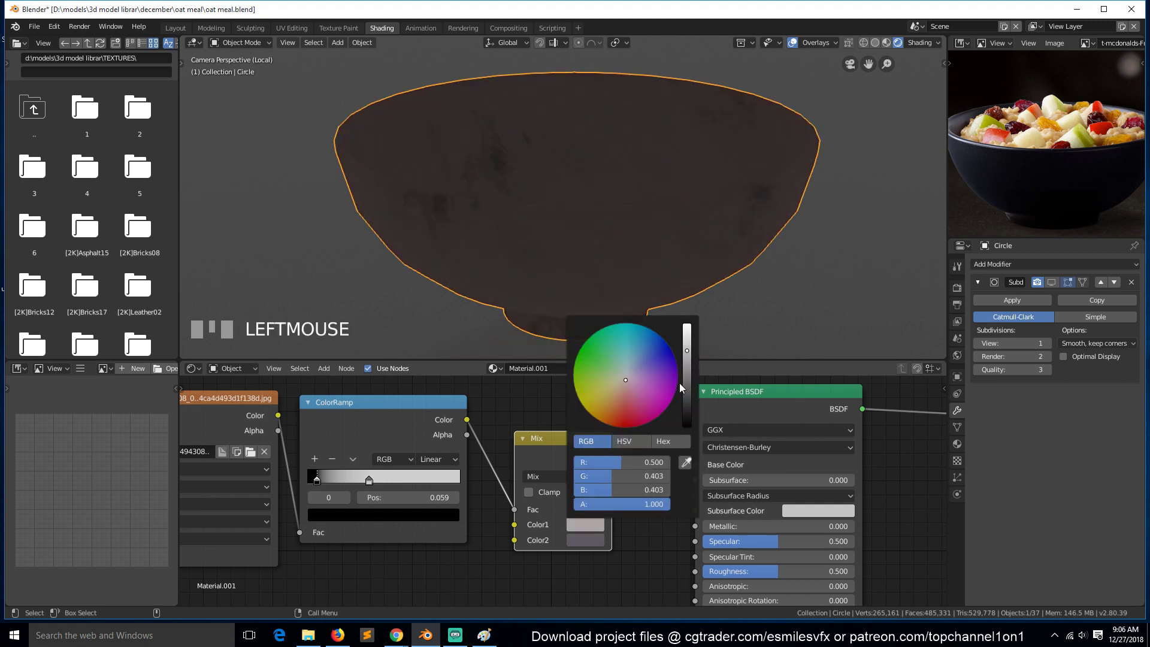
left_click_drag(687, 351, 686, 360)
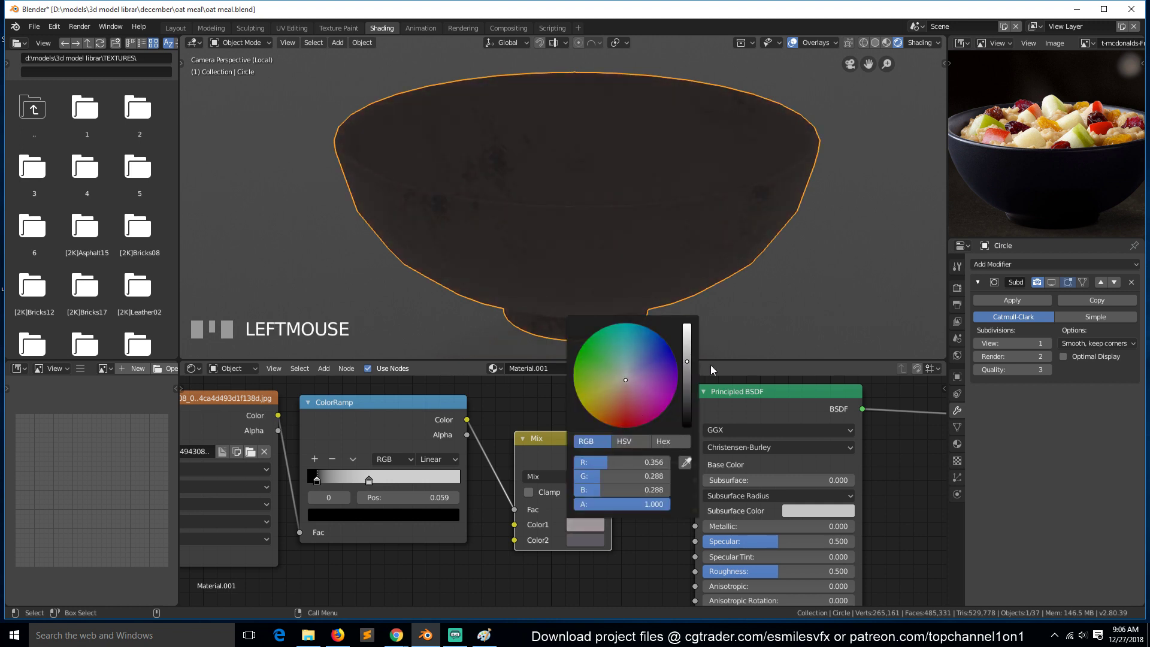
left_click(789, 397, "ctrl+shift")
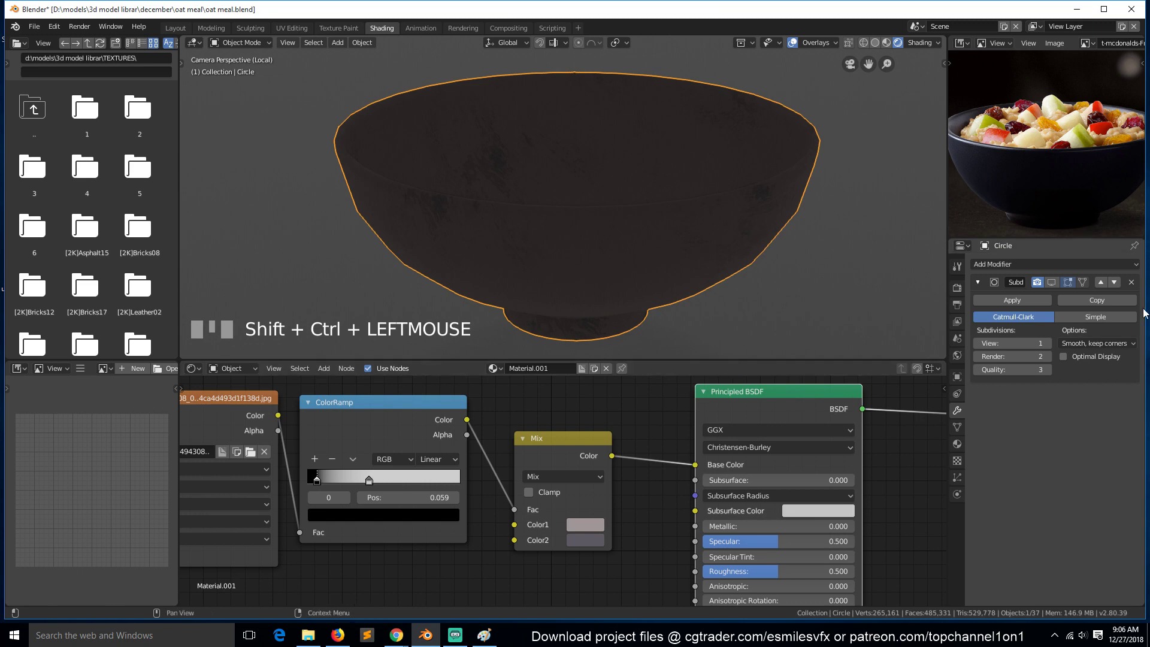
Step: Enable the bowl's Subdivision modifier in the viewport and exit local view to show the full scene through the camera
left_click(1051, 282)
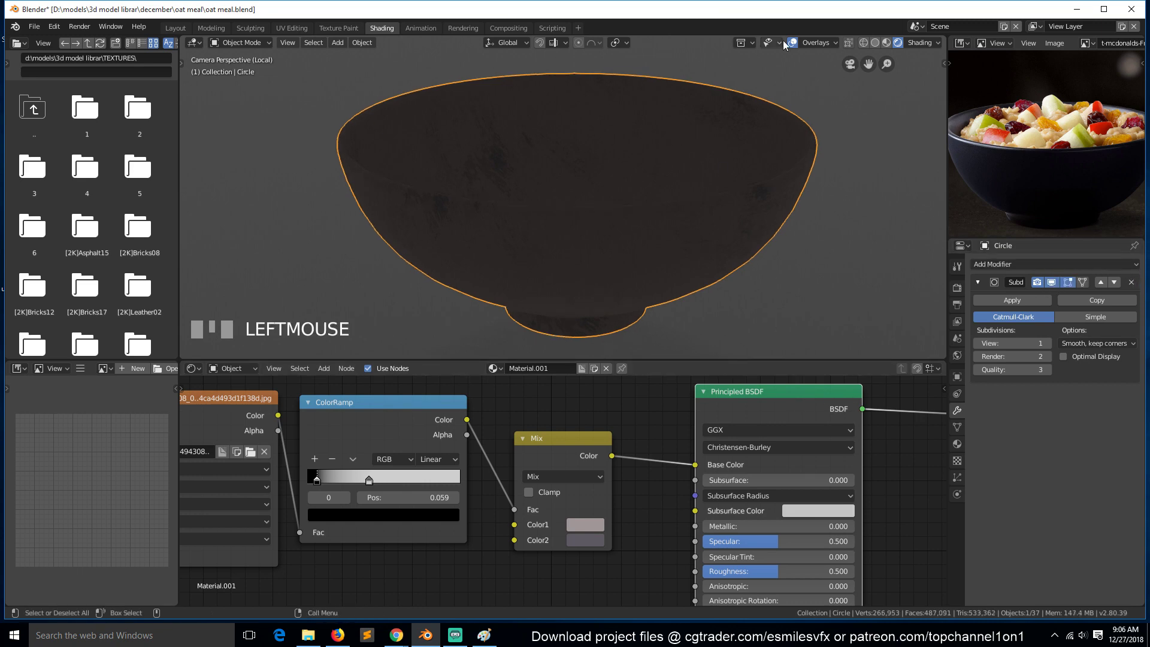
key("KP_Divide")
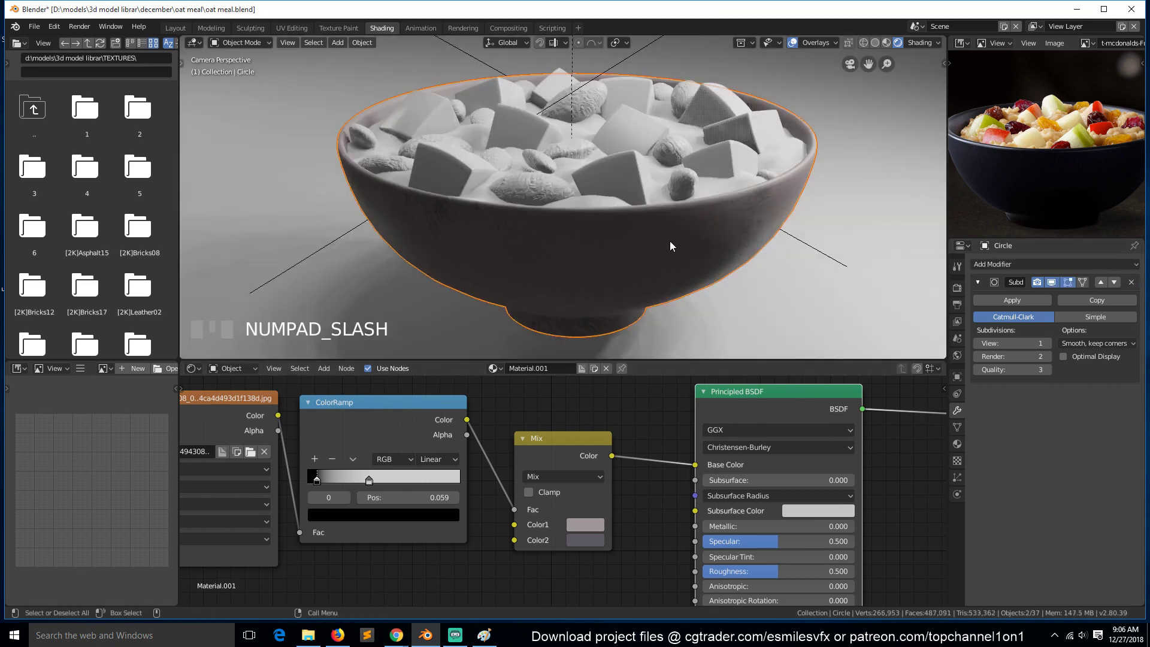
key("KP_0")
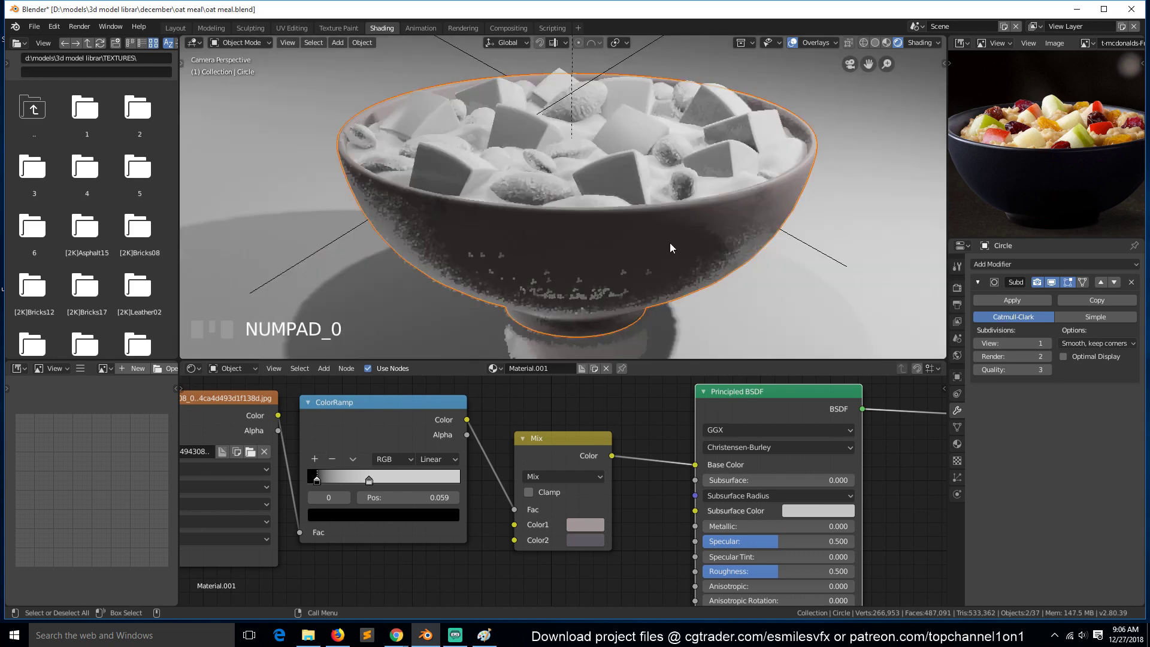
left_click(702, 241)
Step: Connect the ColorRamp's Color to the Principled BSDF's Roughness, move the Mix node clear of the link, and save the file
scroll(461, 482, "down", 3)
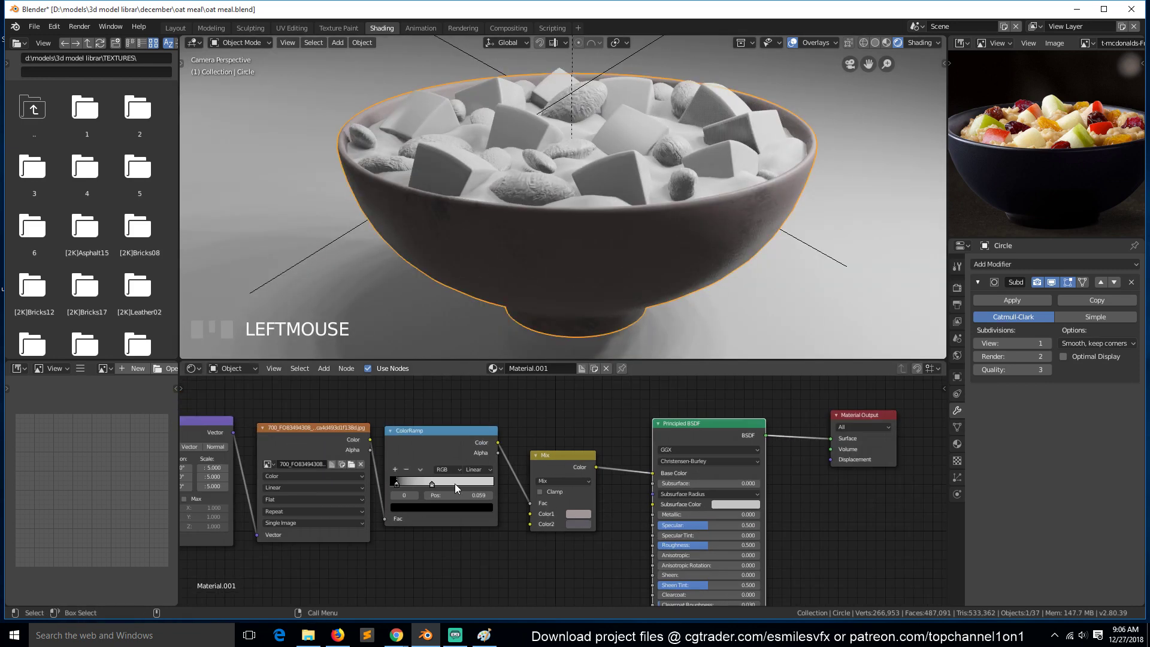
left_click_drag(507, 450, 640, 537)
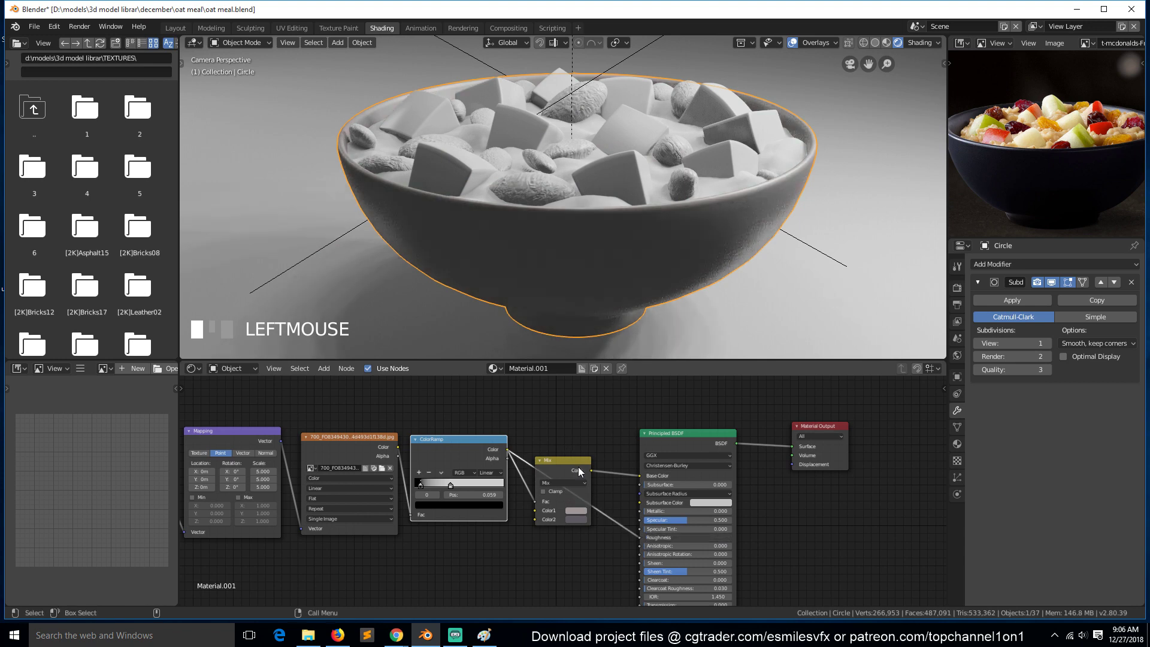
left_click_drag(577, 465, 611, 413)
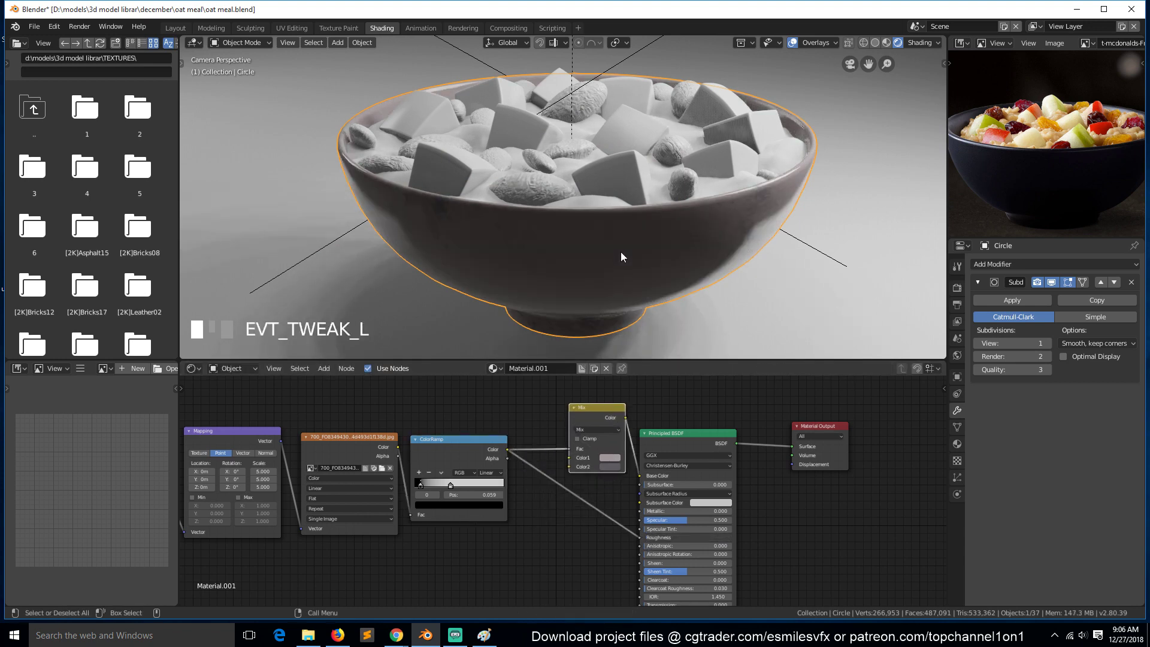
key("ctrl+s")
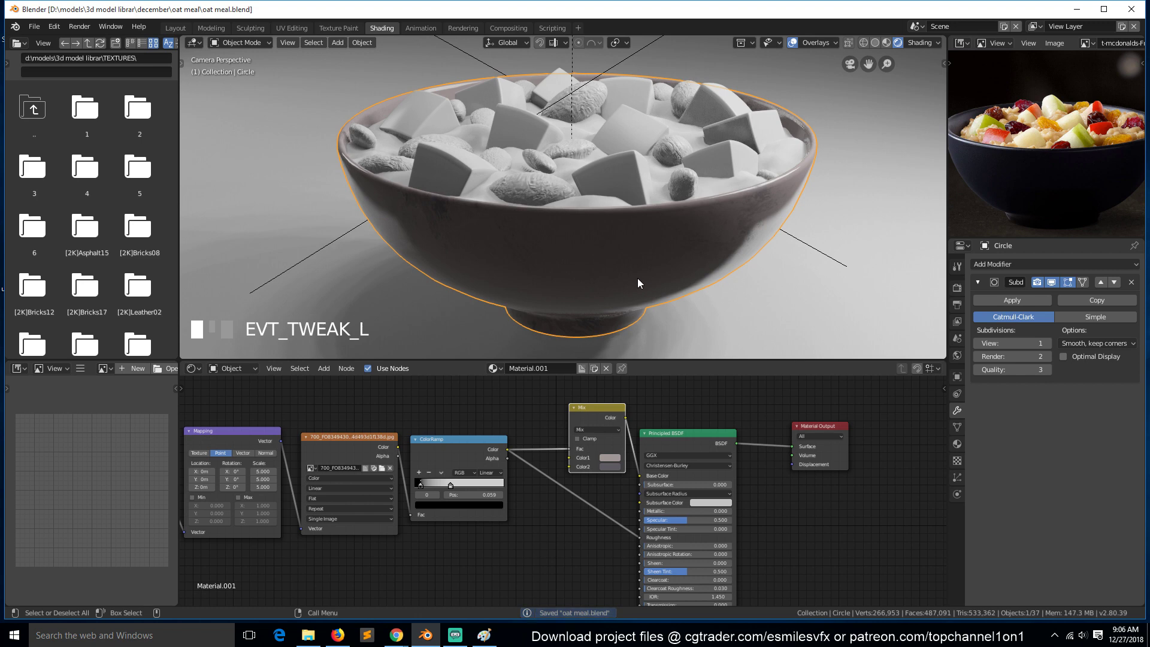
Step: Move the image texture and ColorRamp nodes aside, and insert a duplicate ColorRamp into the Roughness link
scroll(637, 278, "up", 1)
left_click_drag(372, 441, 355, 420)
left_click_drag(457, 451, 429, 411)
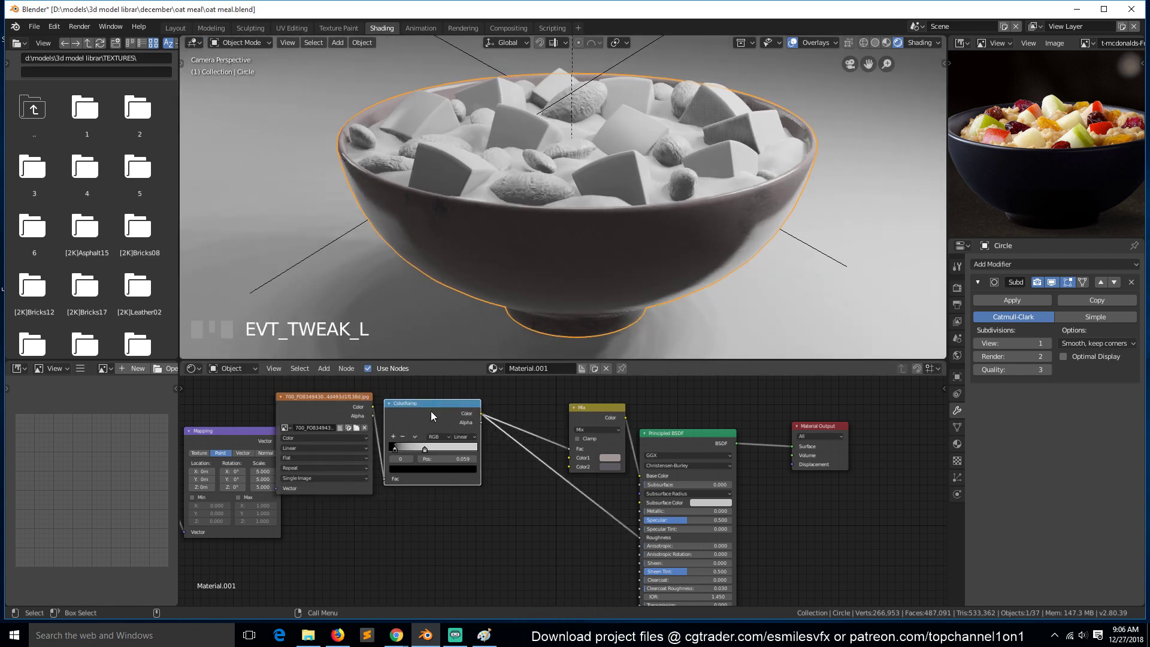
key("shift+d")
left_click(571, 505)
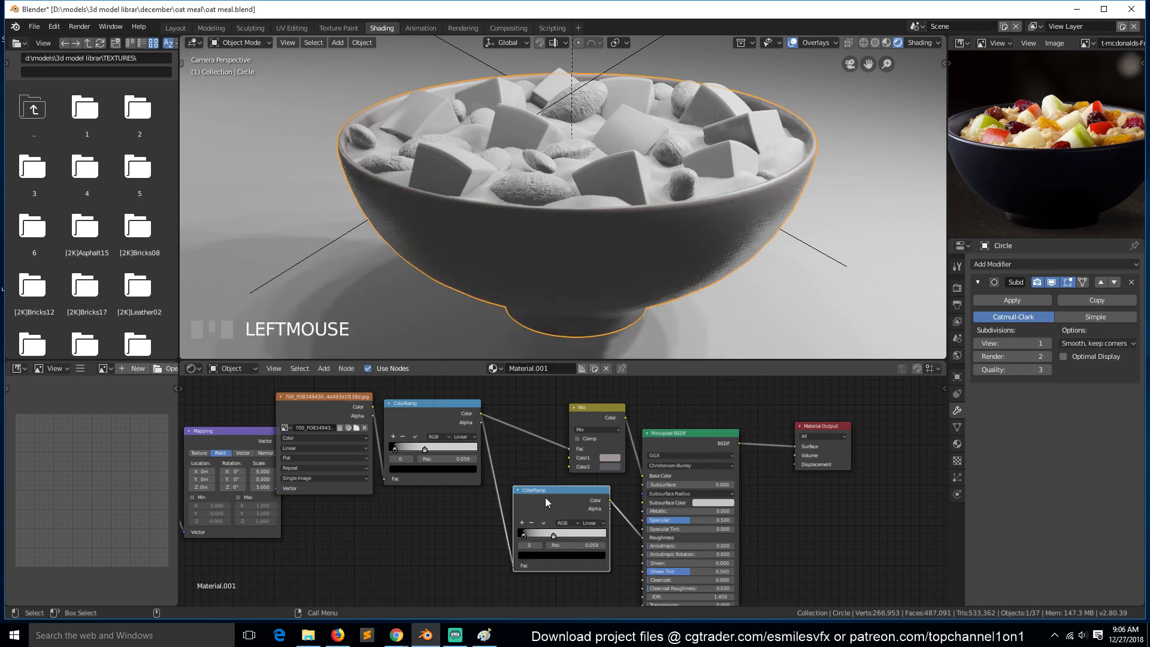
Step: On the duplicated ColorRamp, move the white stop to position 1.000, lighten the black stop to light grey, and save the file
left_click(555, 534)
left_click_drag(554, 535, 615, 533)
left_click(524, 534)
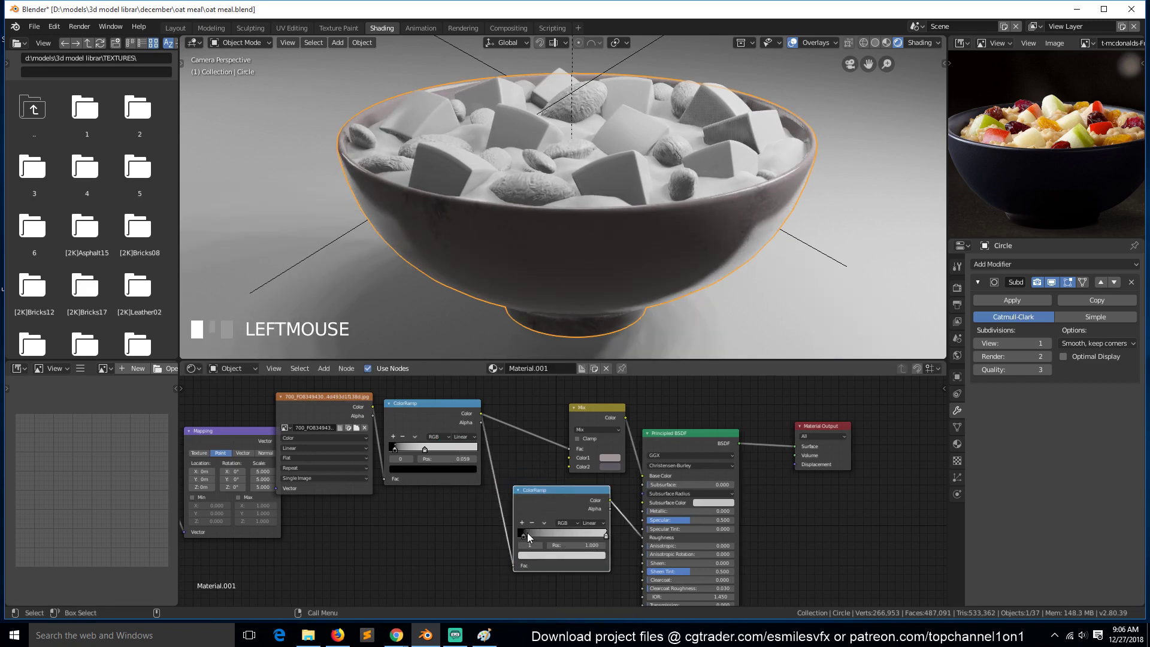
left_click(528, 553)
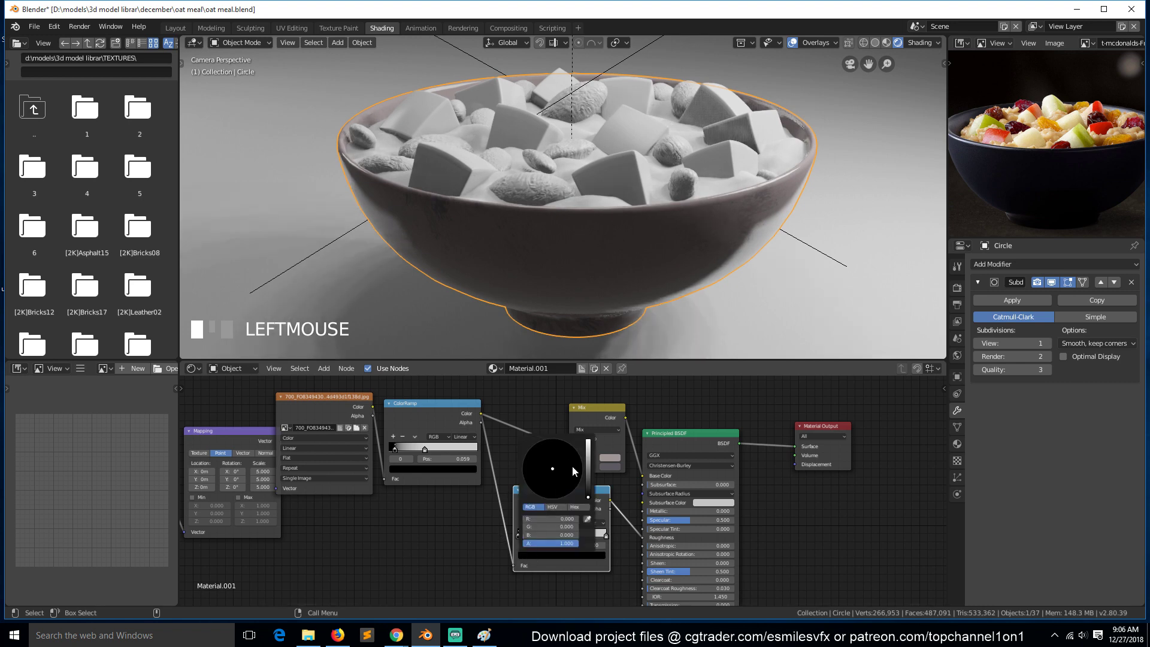
left_click(588, 455)
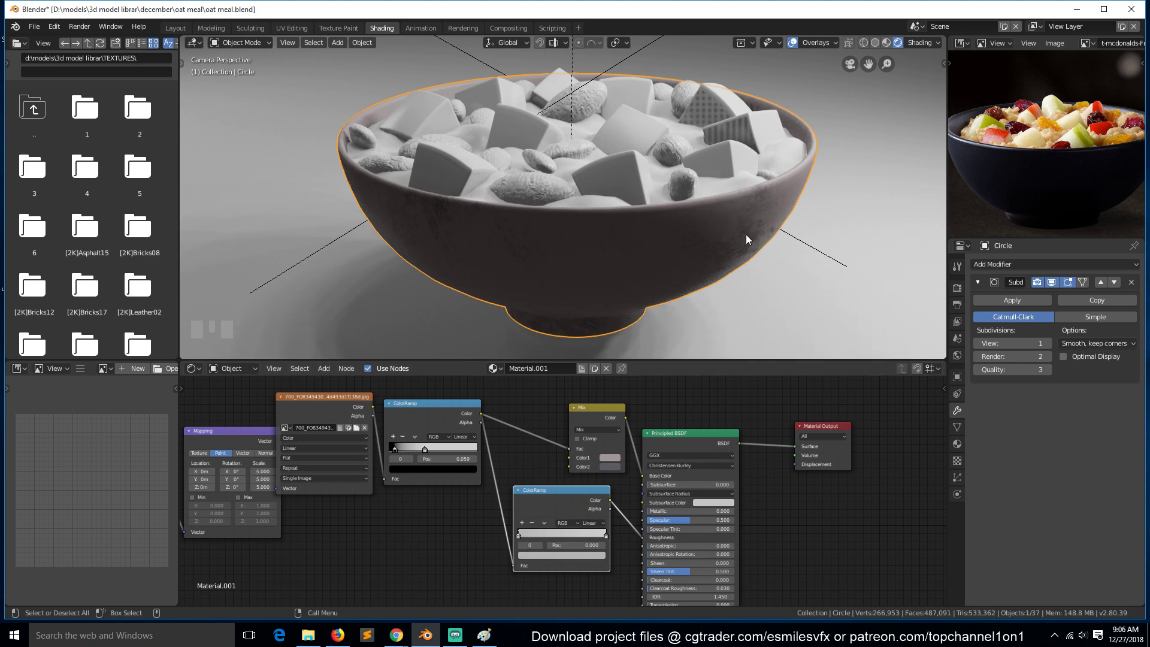
key("ctrl+s")
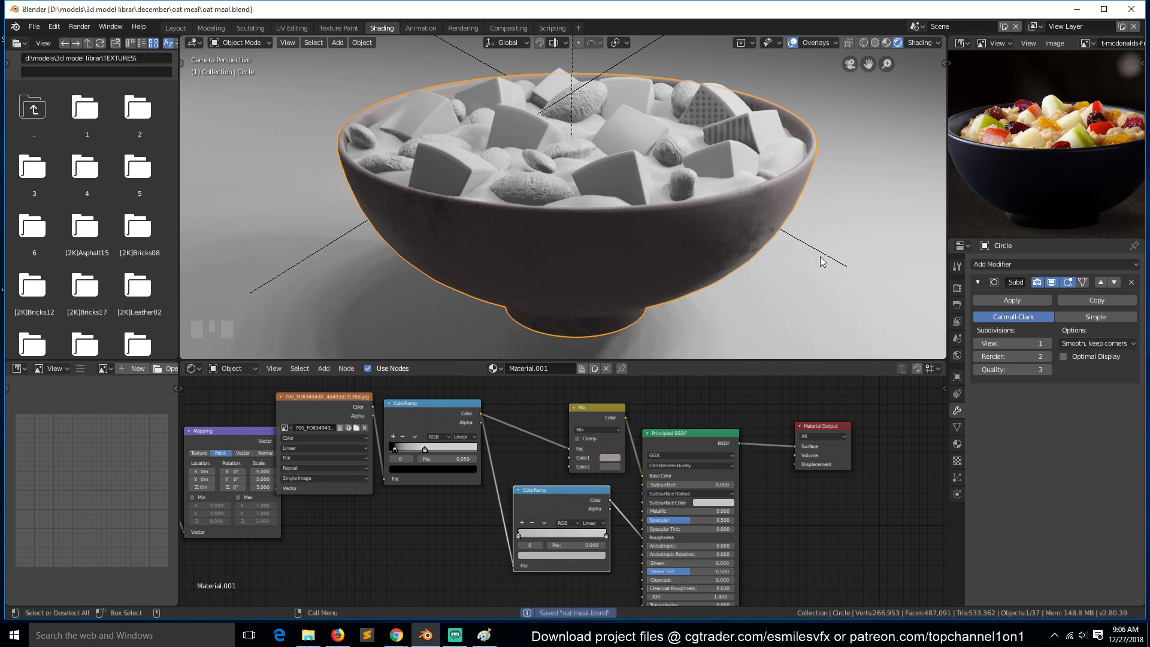
Step: Assign the bowl's existing Material.001 to the ground plane
left_click(821, 267)
left_click(511, 368)
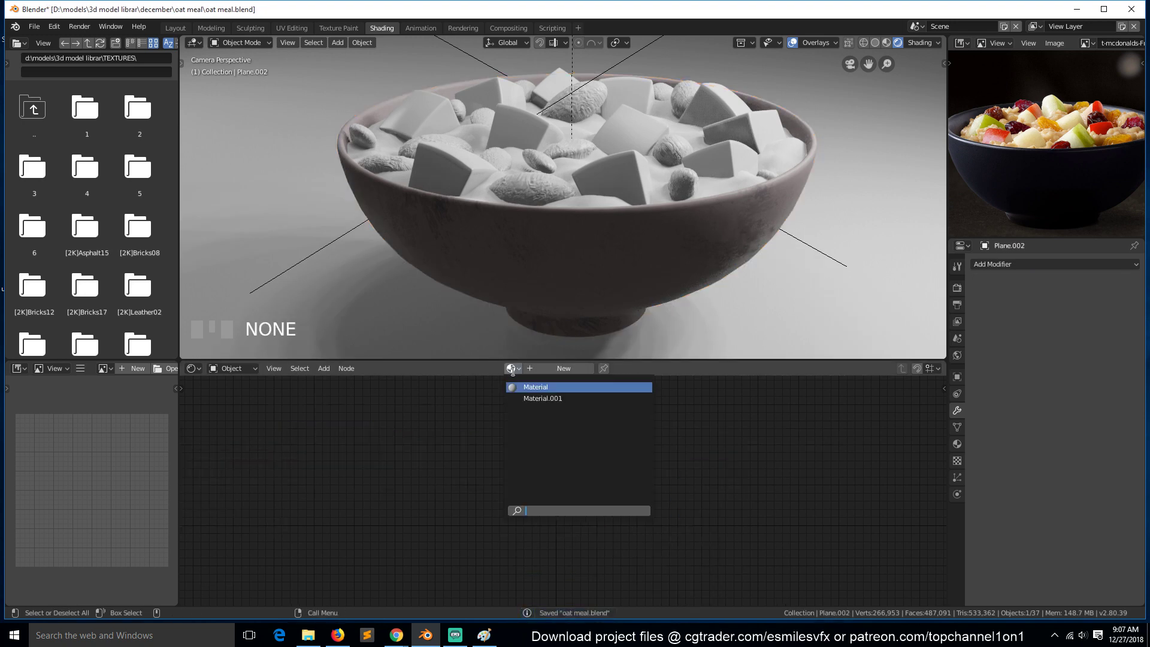
left_click(527, 398)
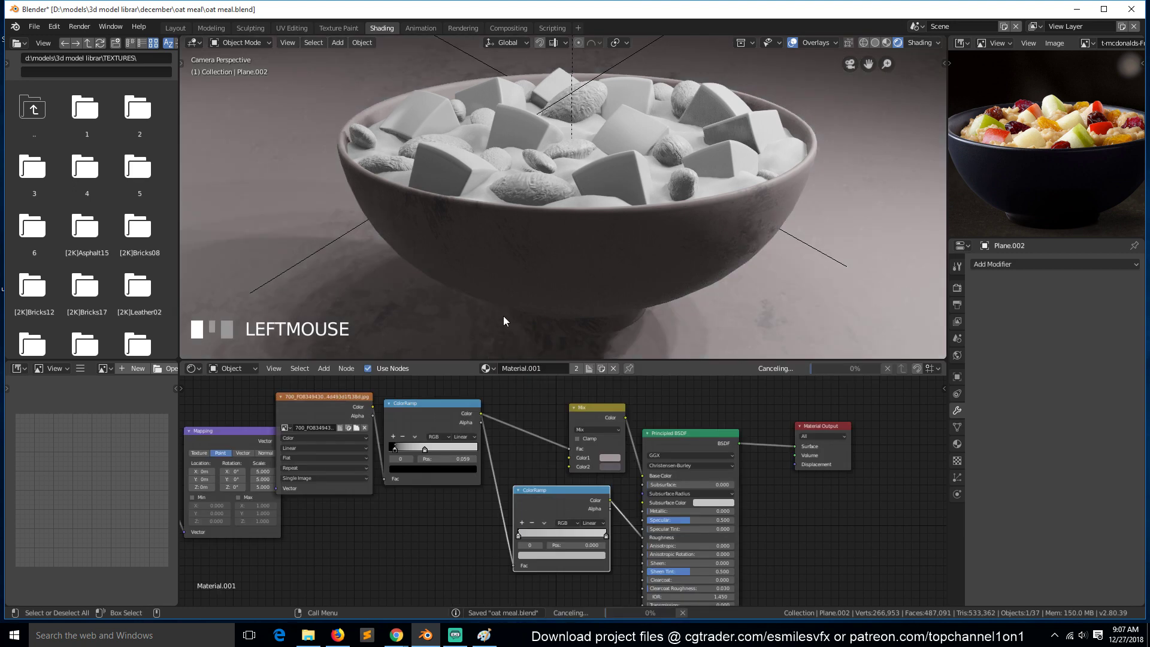
scroll(490, 297, "down", 3)
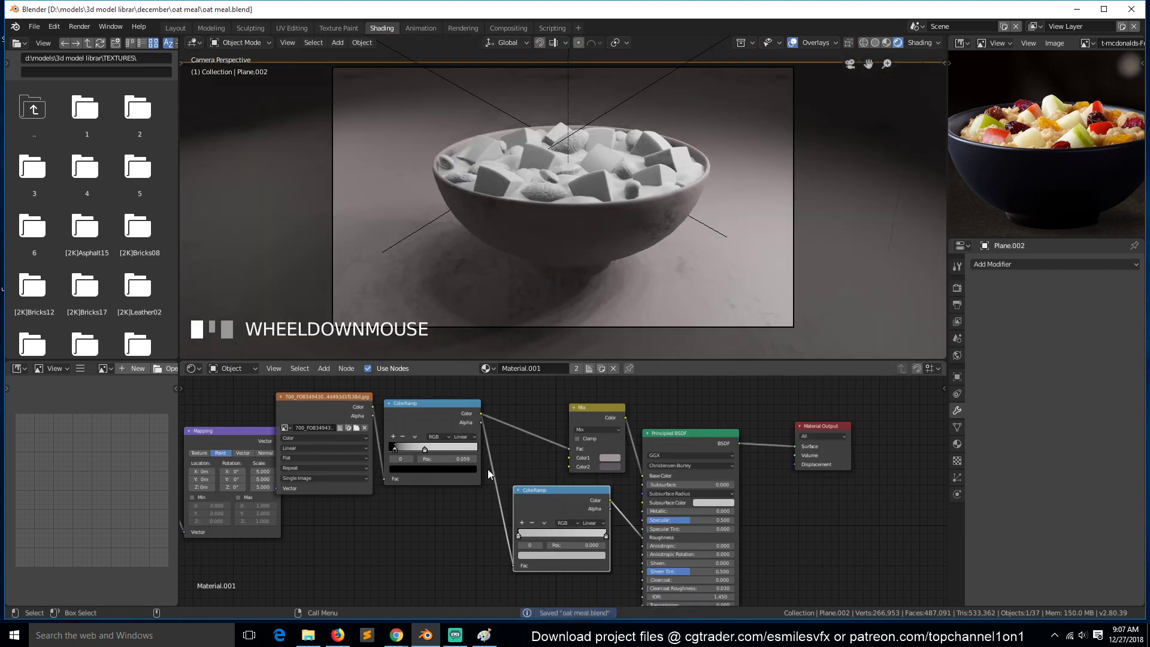
Step: Darken the Mix node's Color2 to near black and shift its Color1 to a dark yellowish brown
left_click(611, 466)
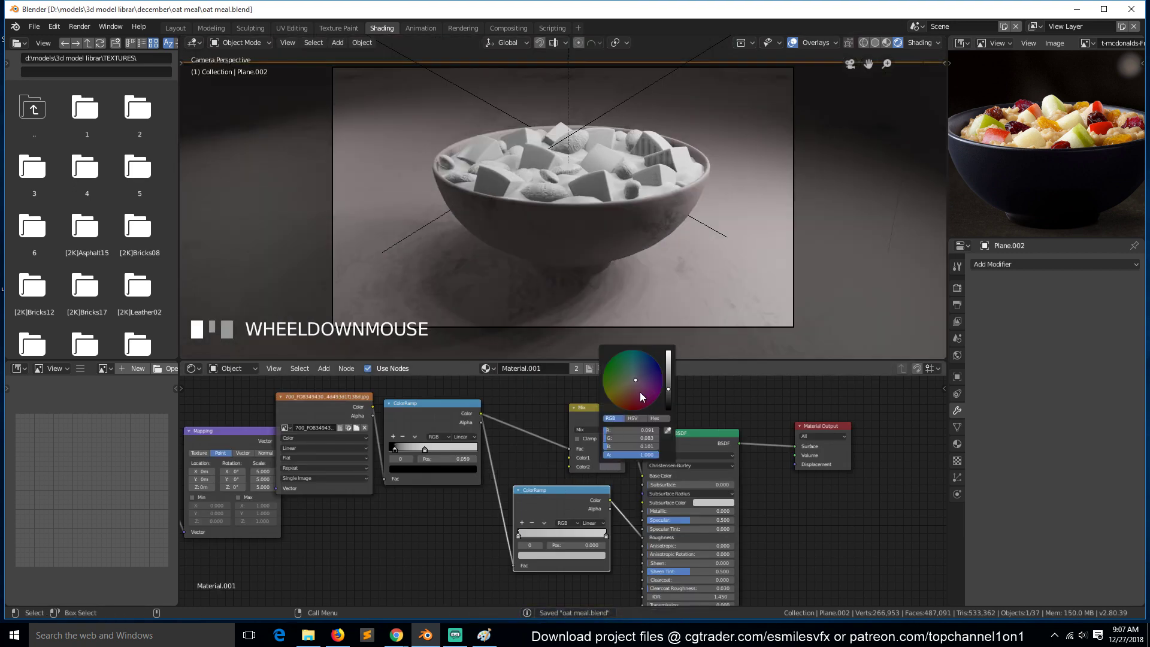
left_click_drag(668, 391, 633, 382)
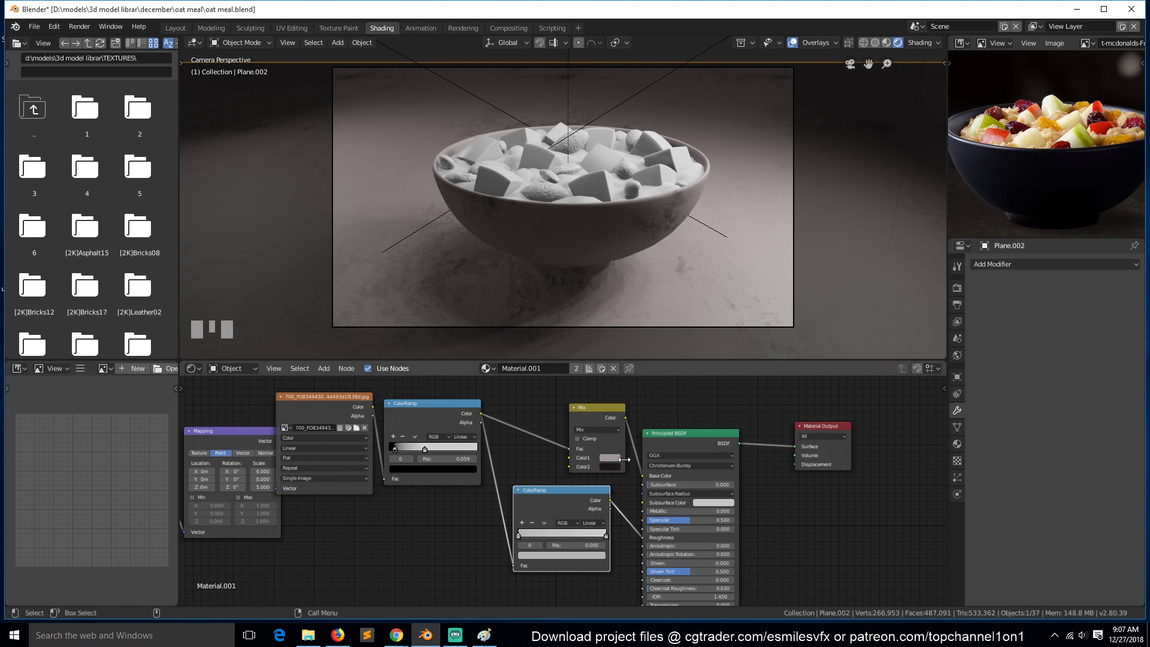
left_click(615, 456)
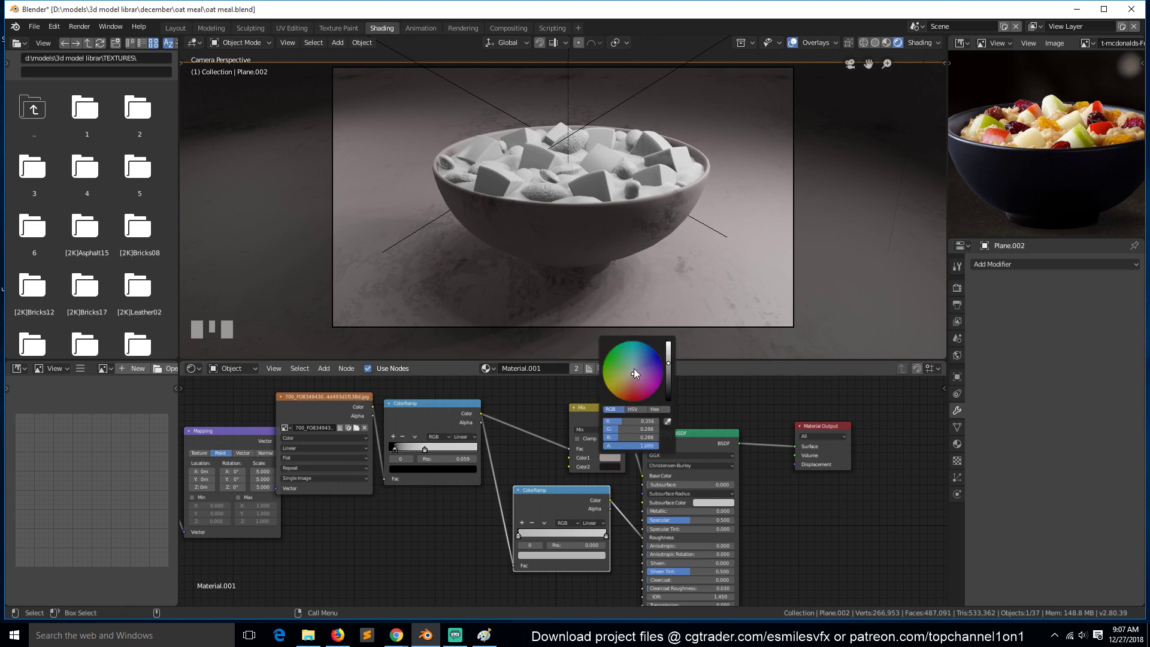
left_click_drag(635, 374, 627, 378)
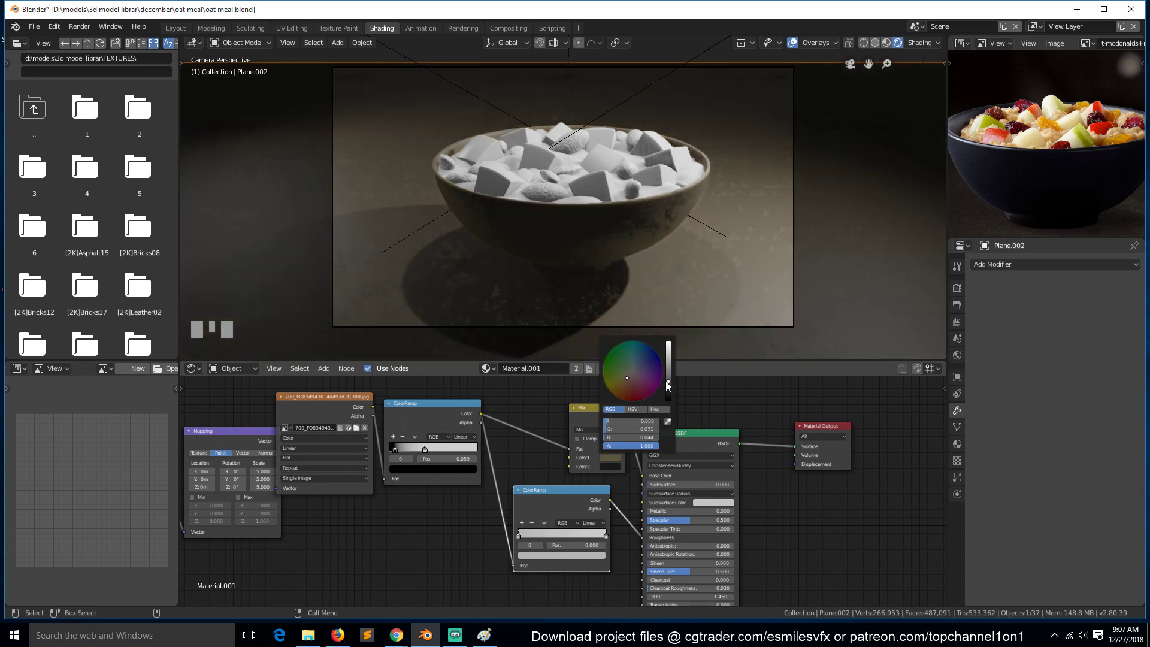
scroll(701, 267, "up", 2)
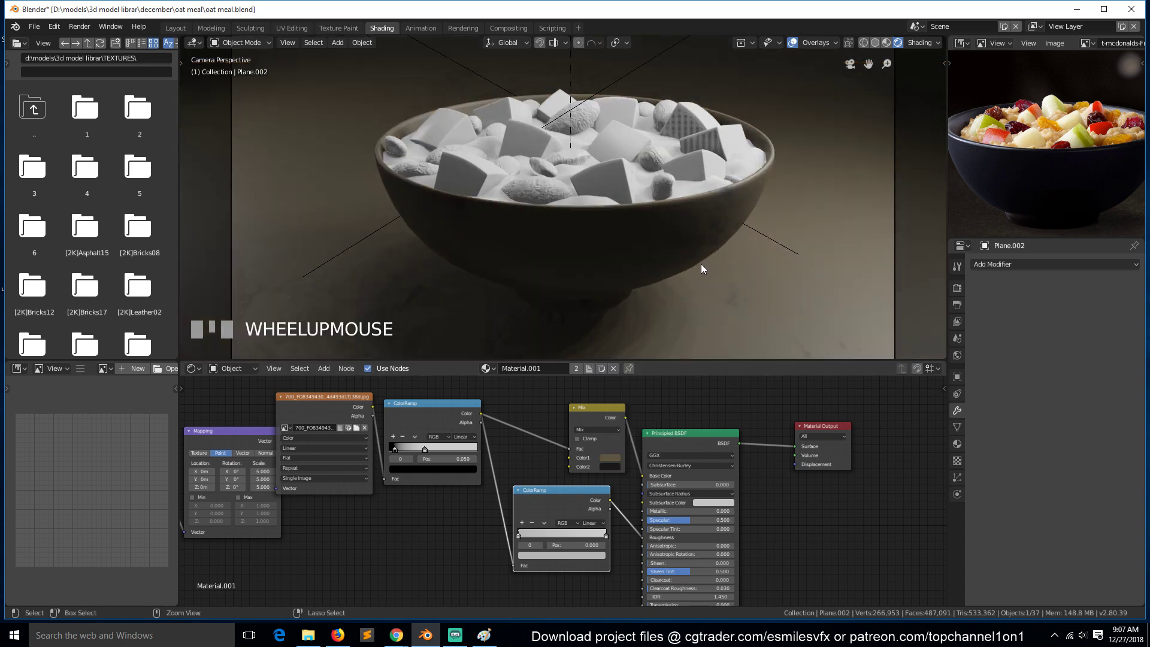
scroll(702, 267, "down", 2)
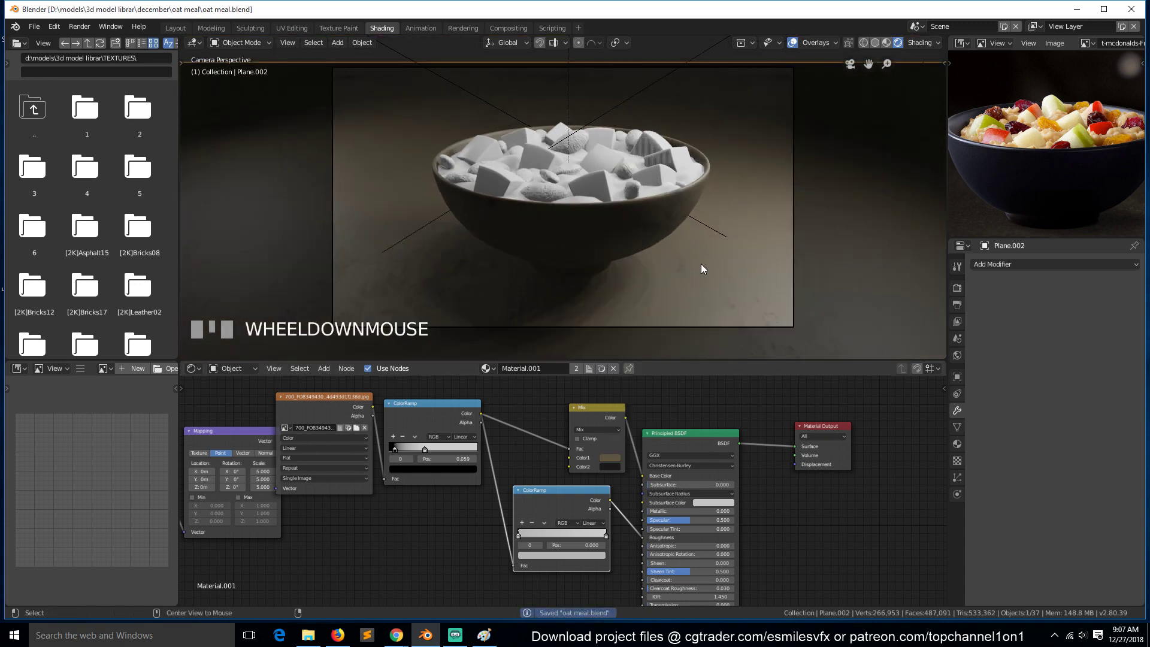
Step: Deselect all objects and save the file with the new ground and bowl colours
key("a")
key("ctrl+s")
scroll(704, 267, "up", 3)
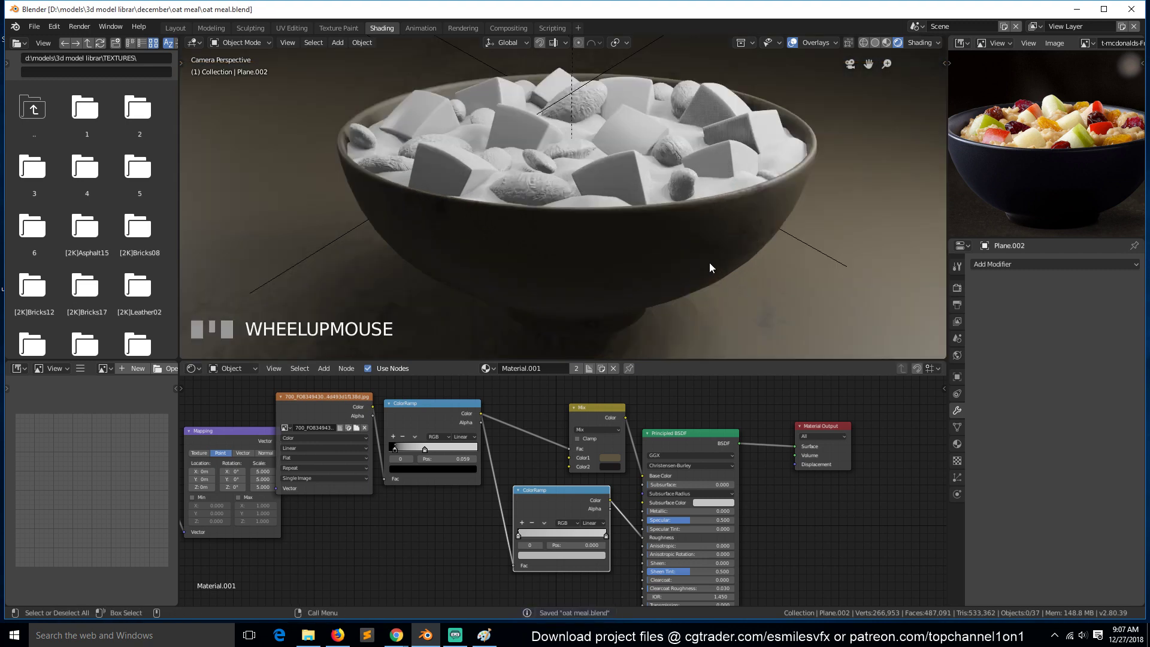
scroll(710, 264, "down", 2)
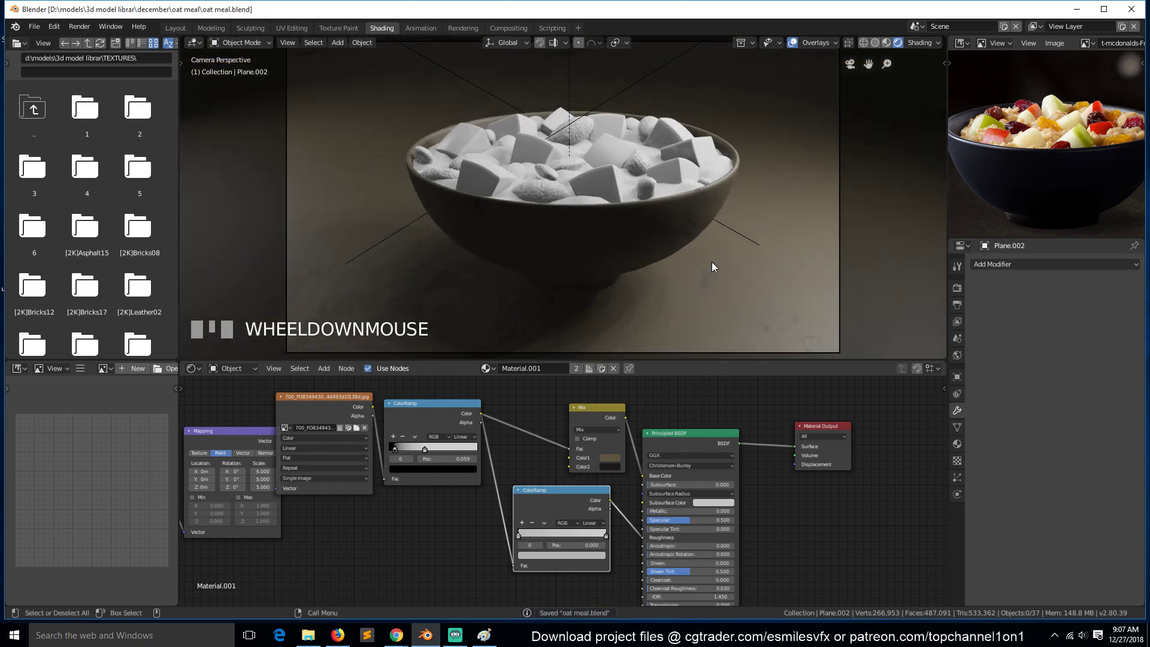
left_click(559, 258)
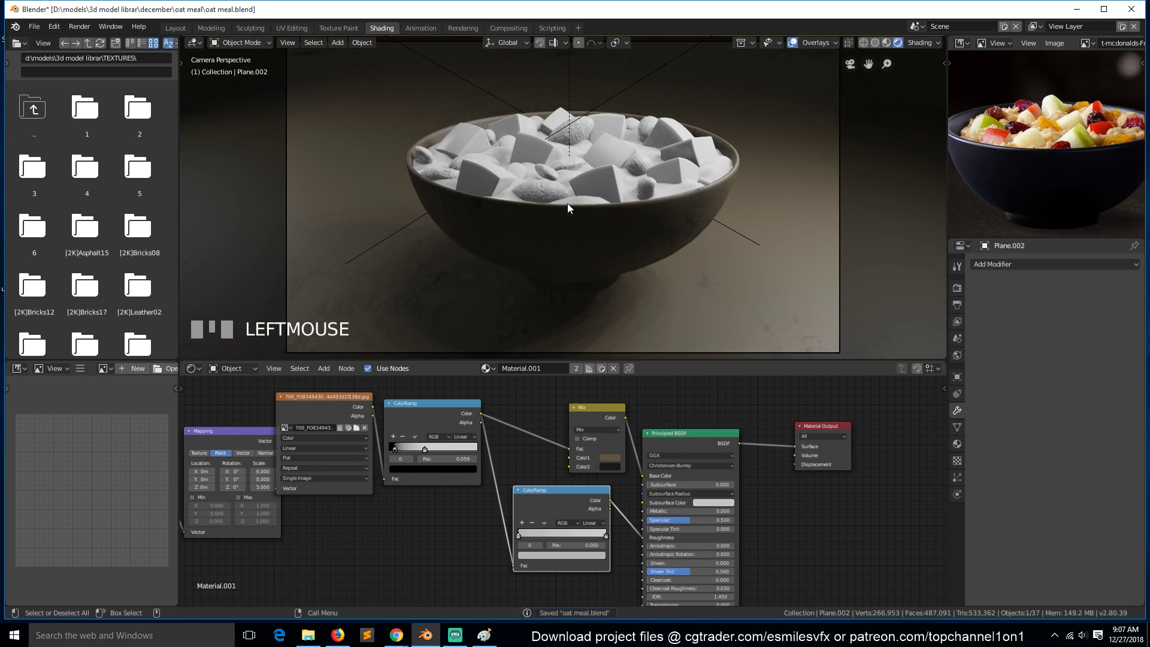
scroll(567, 203, "up", 2)
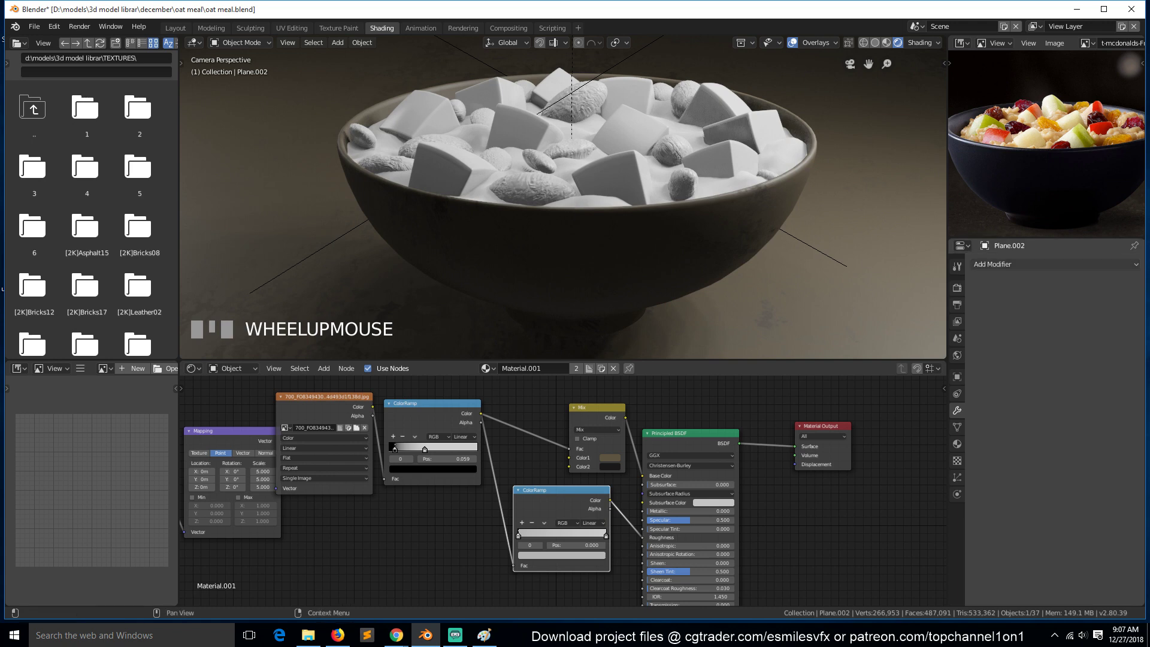
Step: Select the light whose line runs beside the bowl and save the scene file
key("alt+Tab")
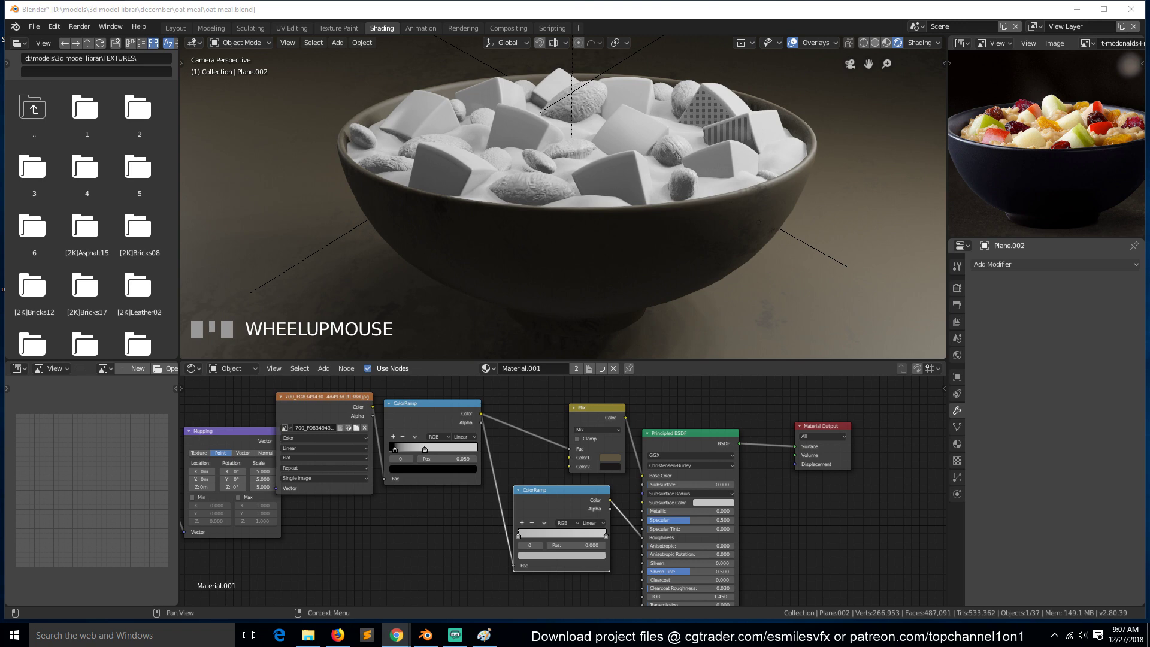
left_click(828, 257)
key("ctrl+s")
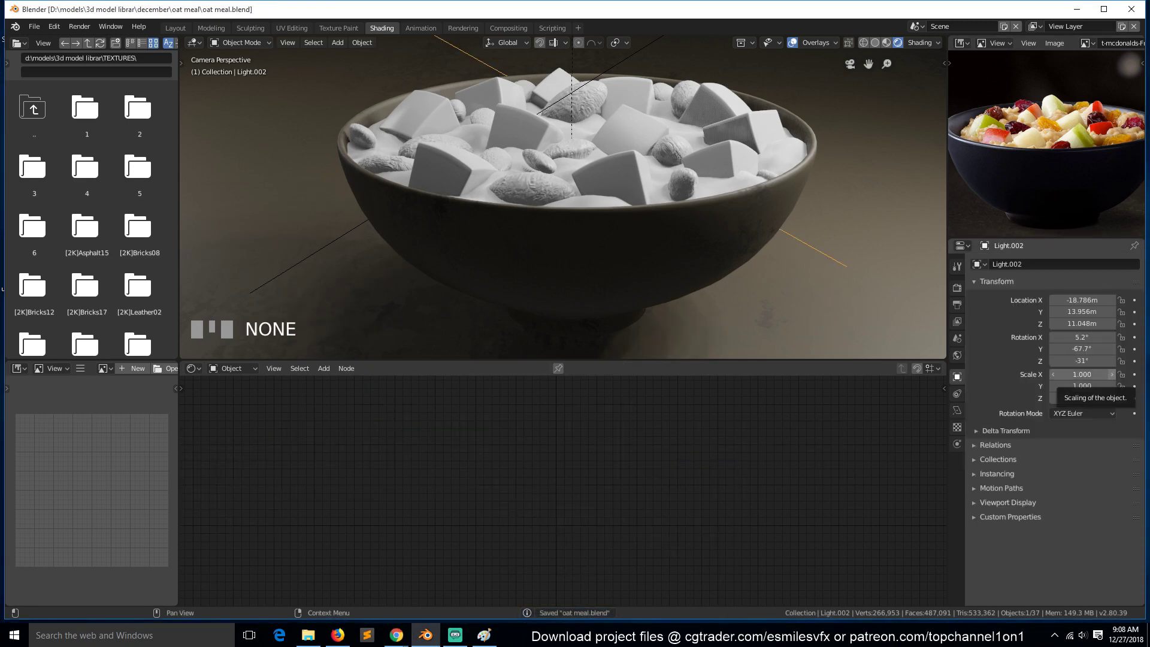
key("alt+Tab")
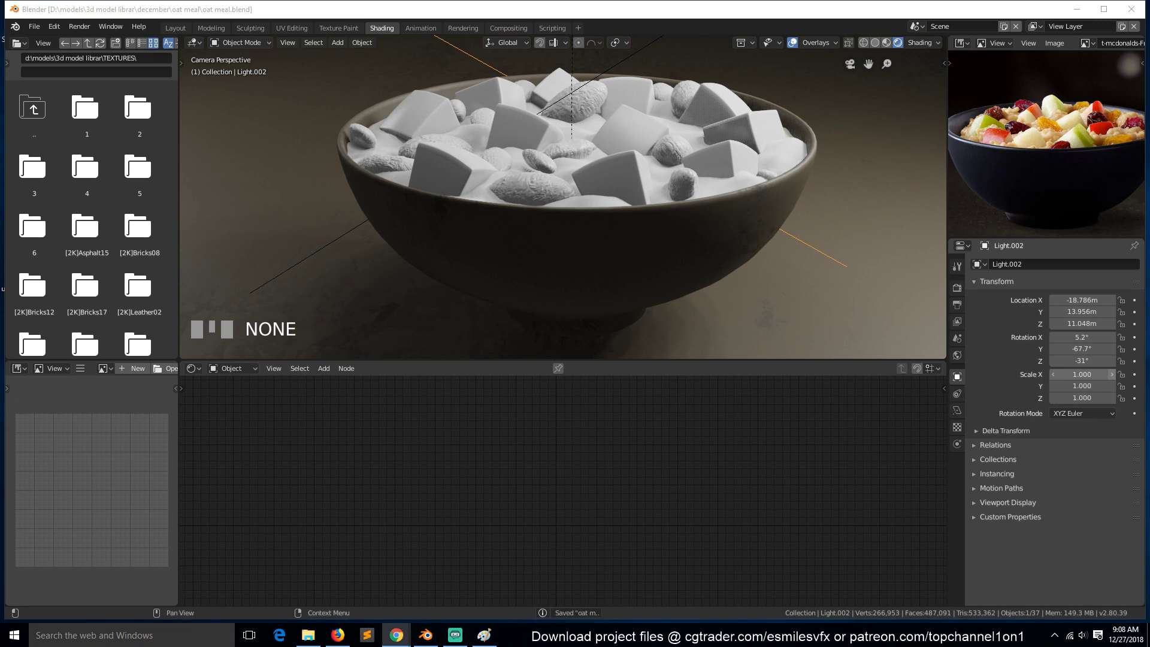
scroll(641, 231, "up", 1)
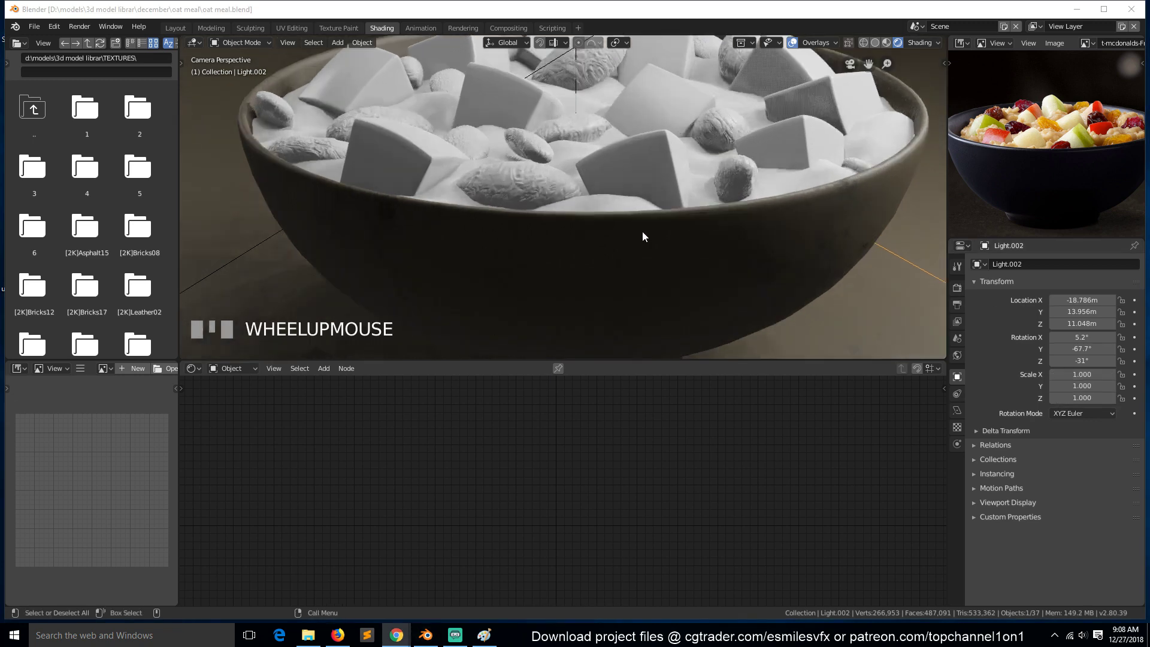
scroll(663, 192, "down", 1)
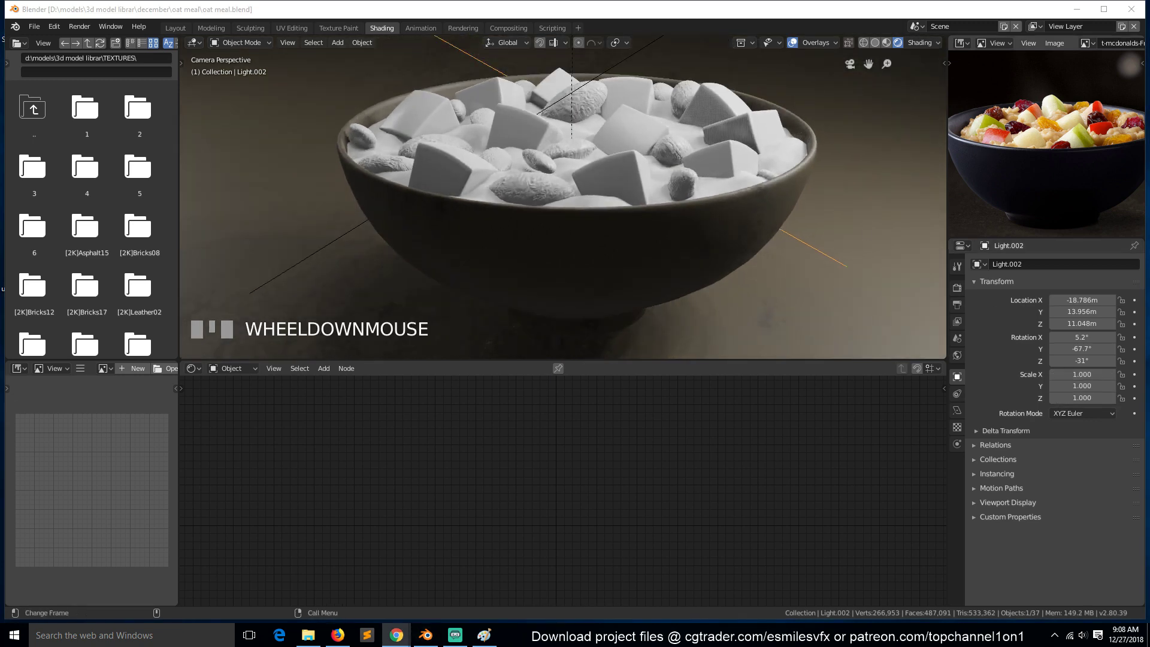
Step: Create a new material named "apple slice" on the front-centre apple cube and save the file
left_click(730, 140)
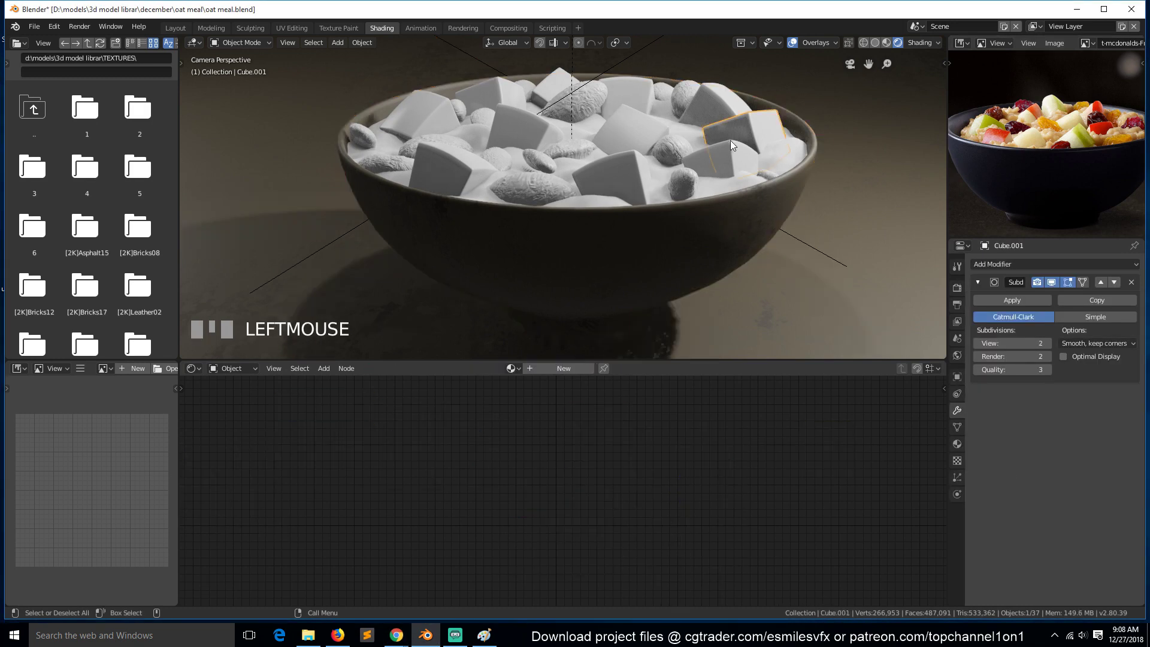
left_click(597, 207)
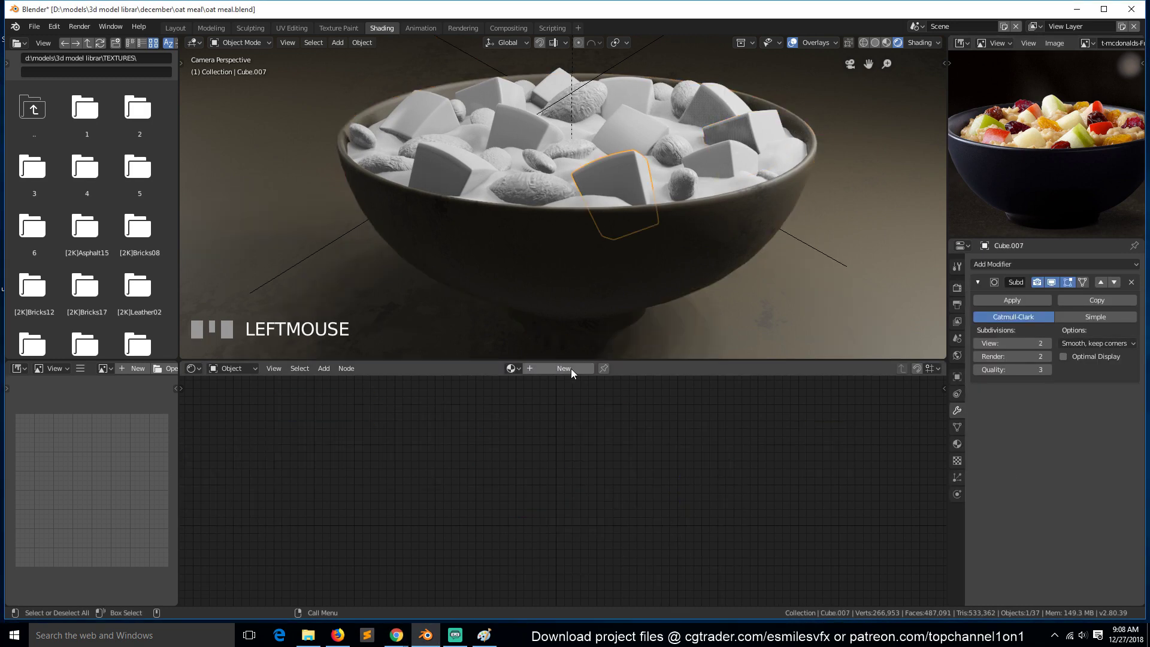
left_click(567, 368)
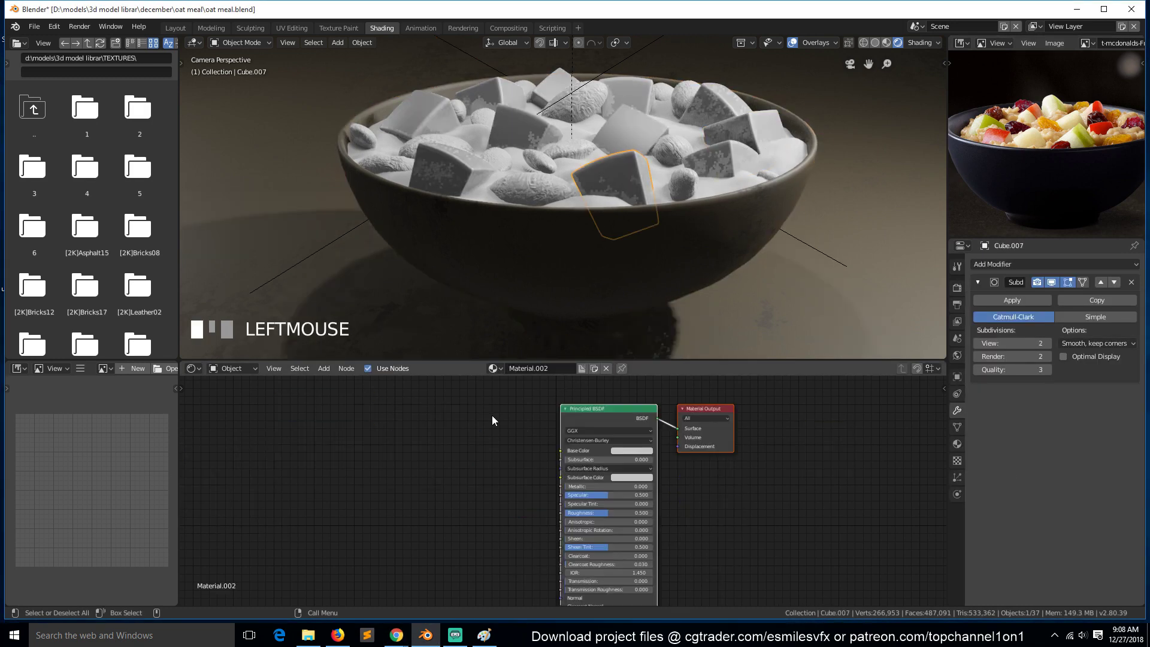
left_click(529, 367)
type("apple slice")
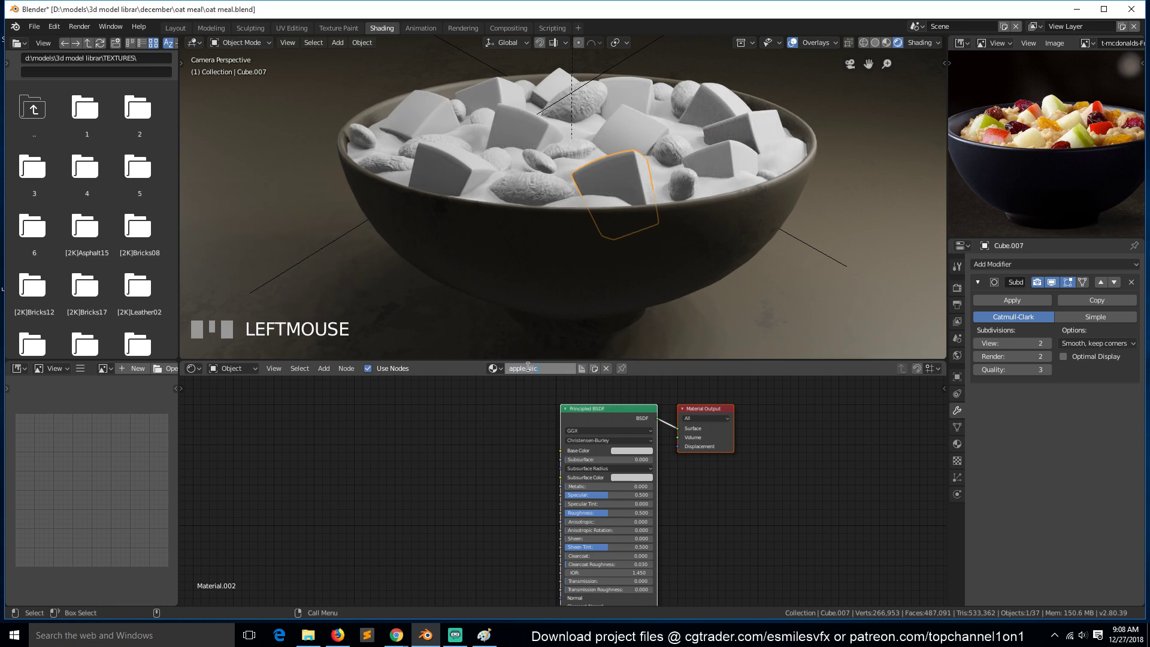
left_click(525, 437)
key("ctrl+s")
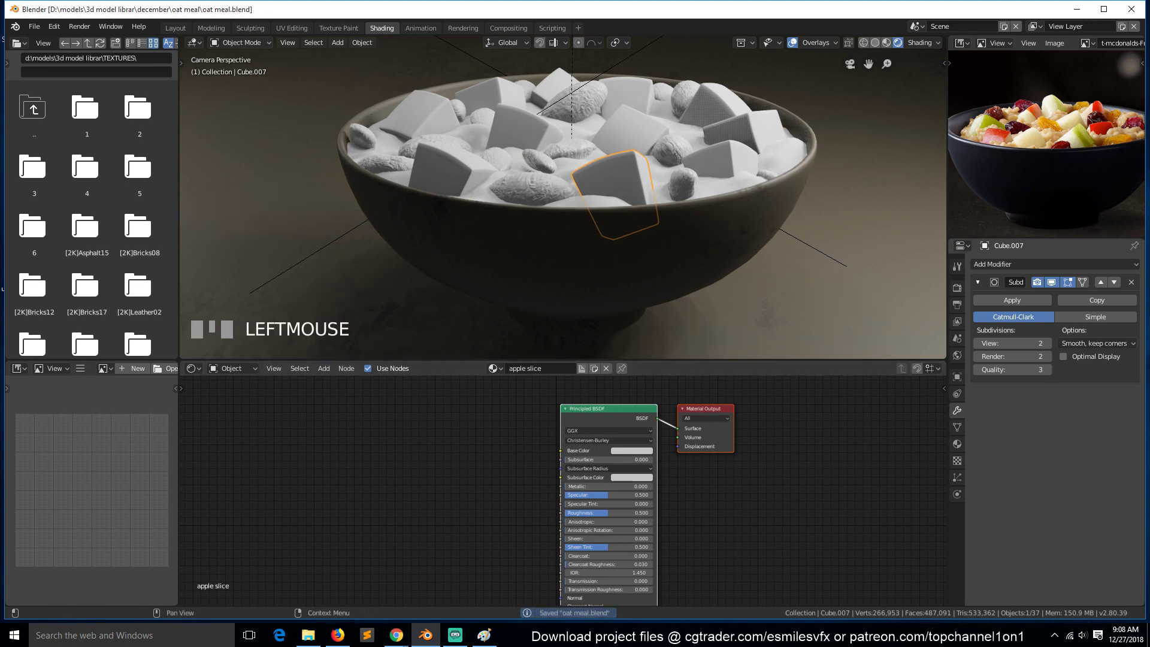
Step: Load the 14180728-macro-photo-of-apple-texture image into the reference image viewer and frame it fully
key("alt+Tab")
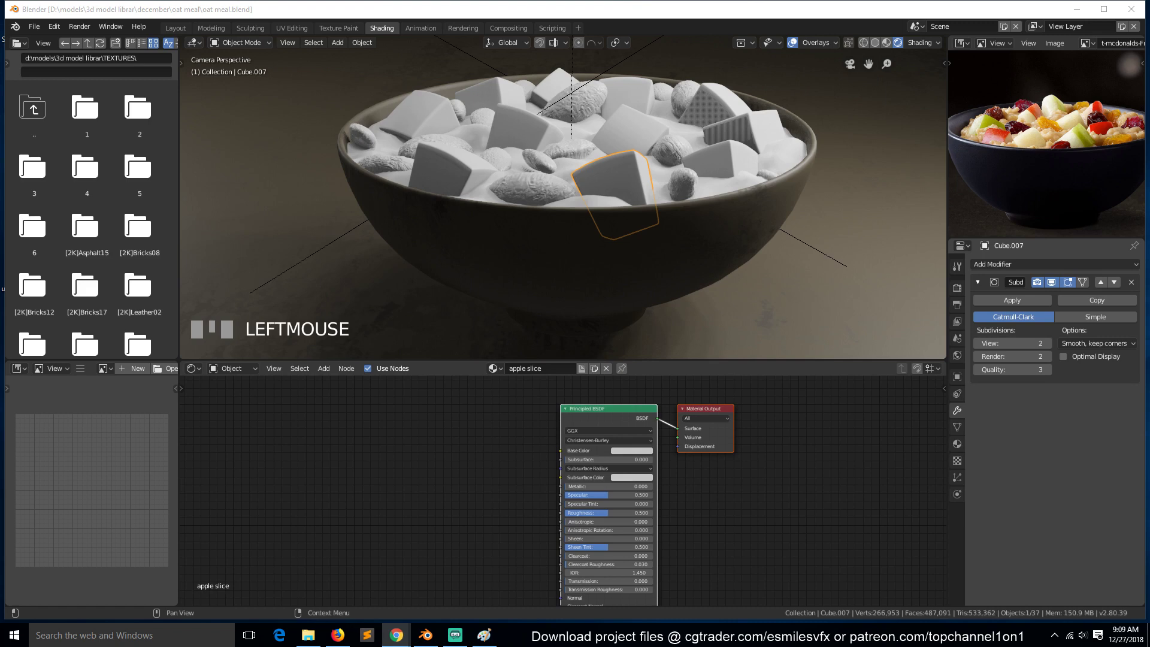
left_click_drag(1109, 407, 989, 141)
scroll(1003, 158, "down", 5)
scroll(1001, 154, "up", 3)
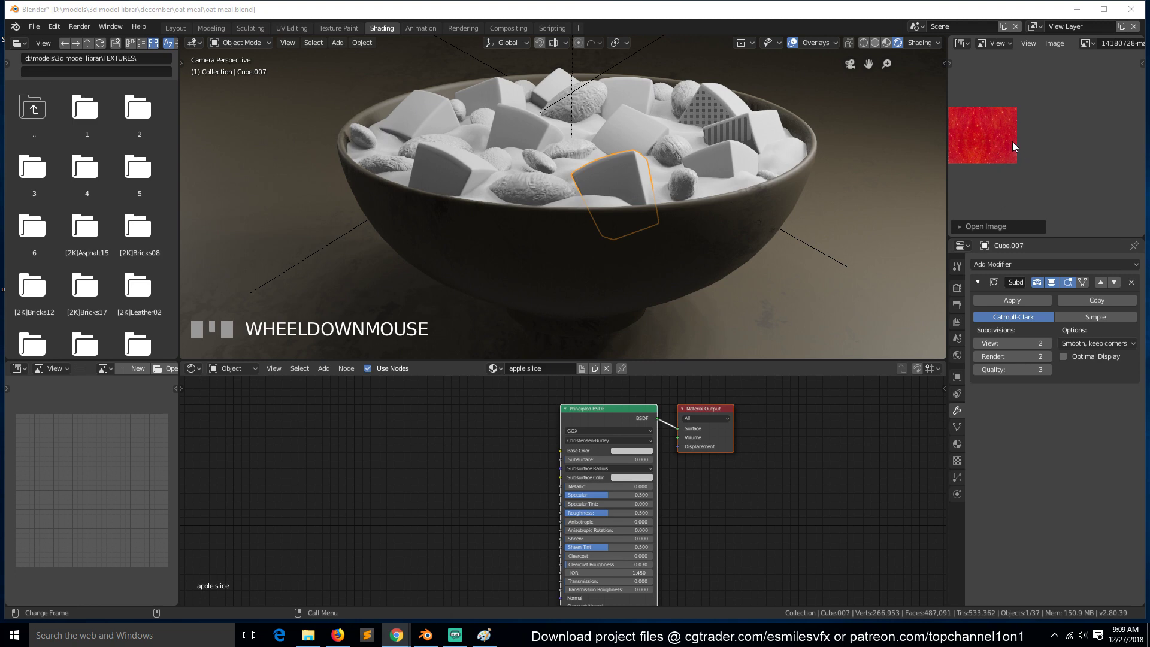
left_click(1012, 143)
middle_click_drag(1010, 142, 1125, 157)
scroll(1084, 156, "up", 6)
scroll(1080, 163, "down", 2)
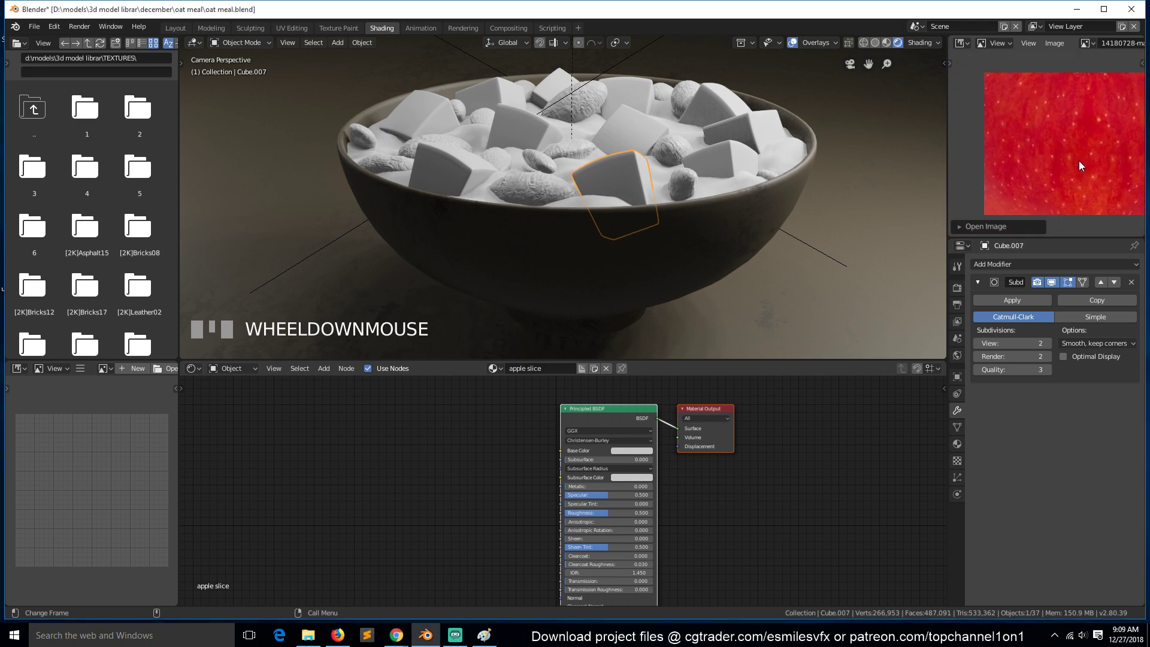
middle_click_drag(1030, 165, 986, 157)
scroll(986, 159, "down", 2)
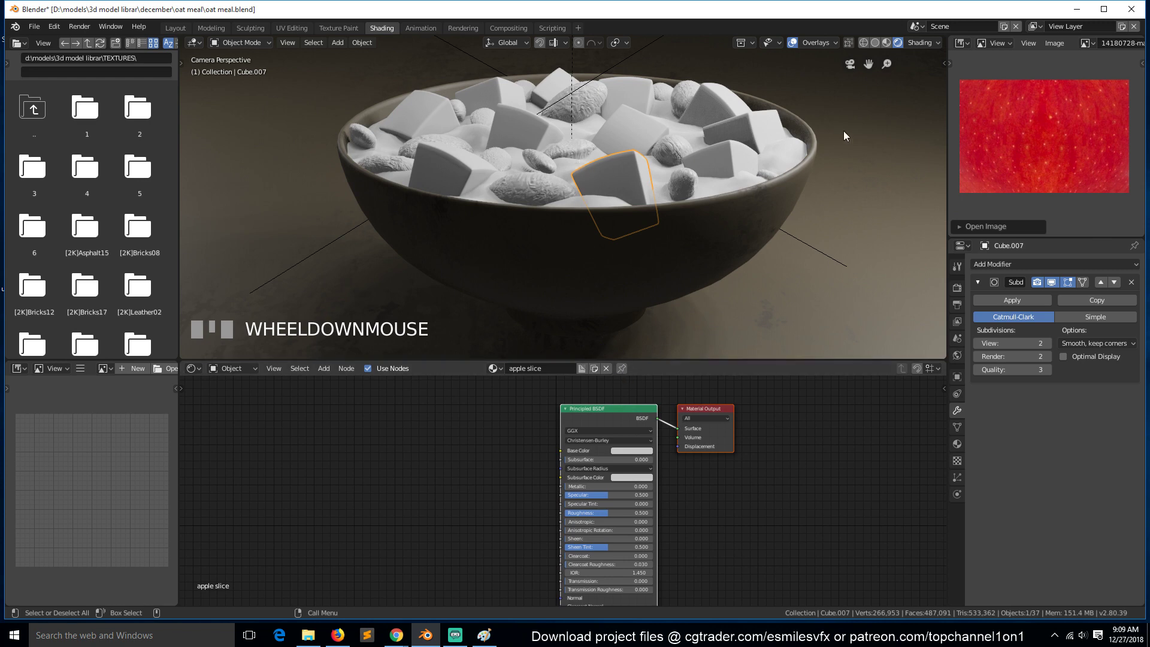
Step: Switch the image viewer back to the t-mcdonalds-Fruit-Maple-Oatmeal.jpg reference photo and centre its fruit
key("grave")
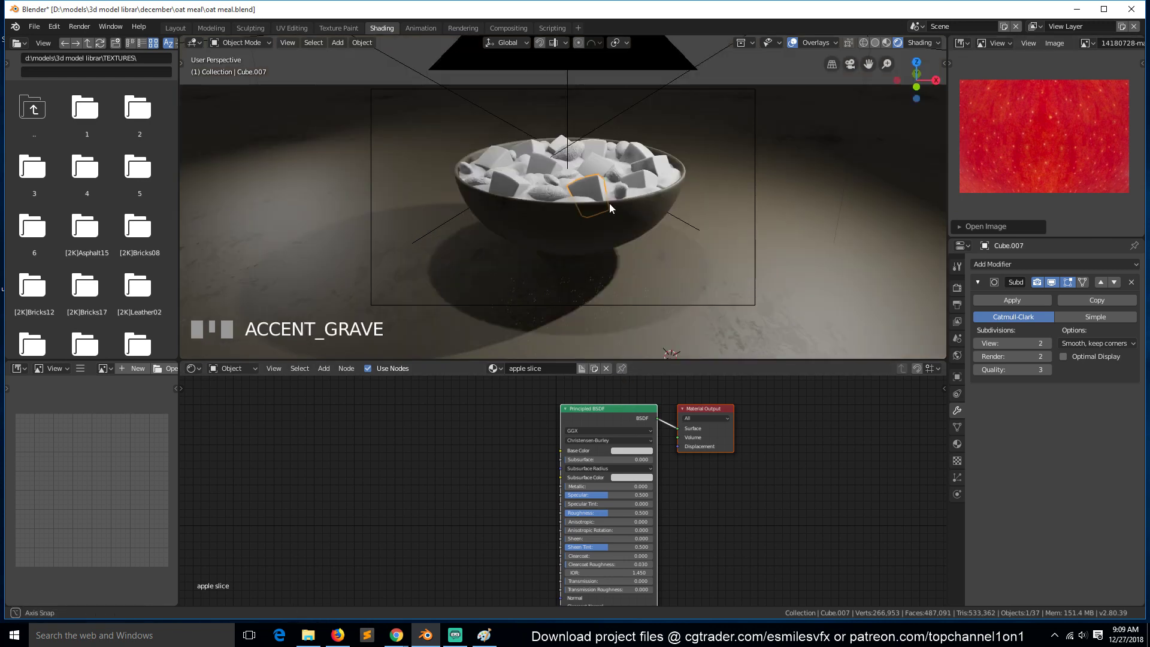
scroll(609, 203, "up", 5)
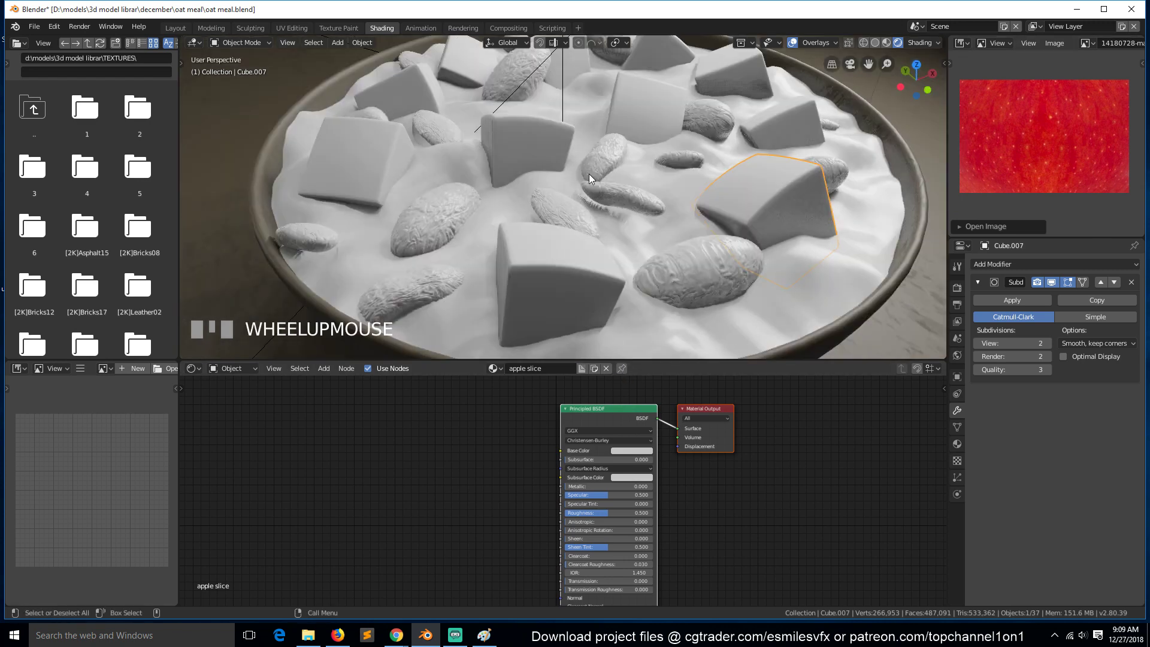
key("grave")
left_click(1086, 43)
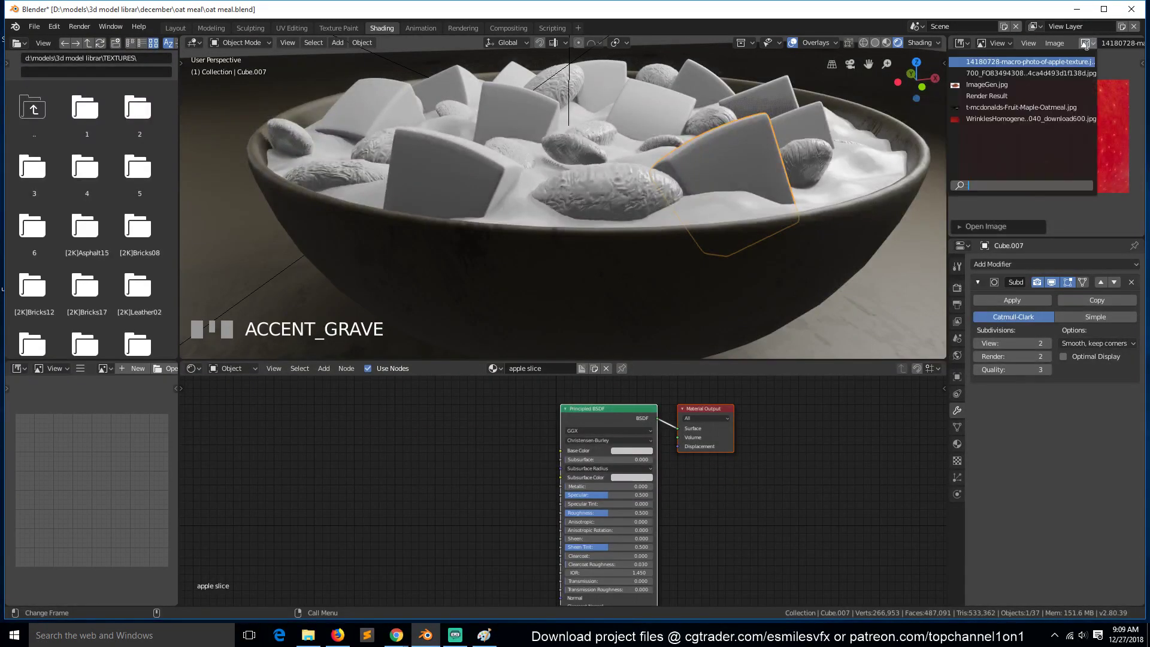
left_click(996, 112)
middle_click_drag(996, 113, 1061, 132)
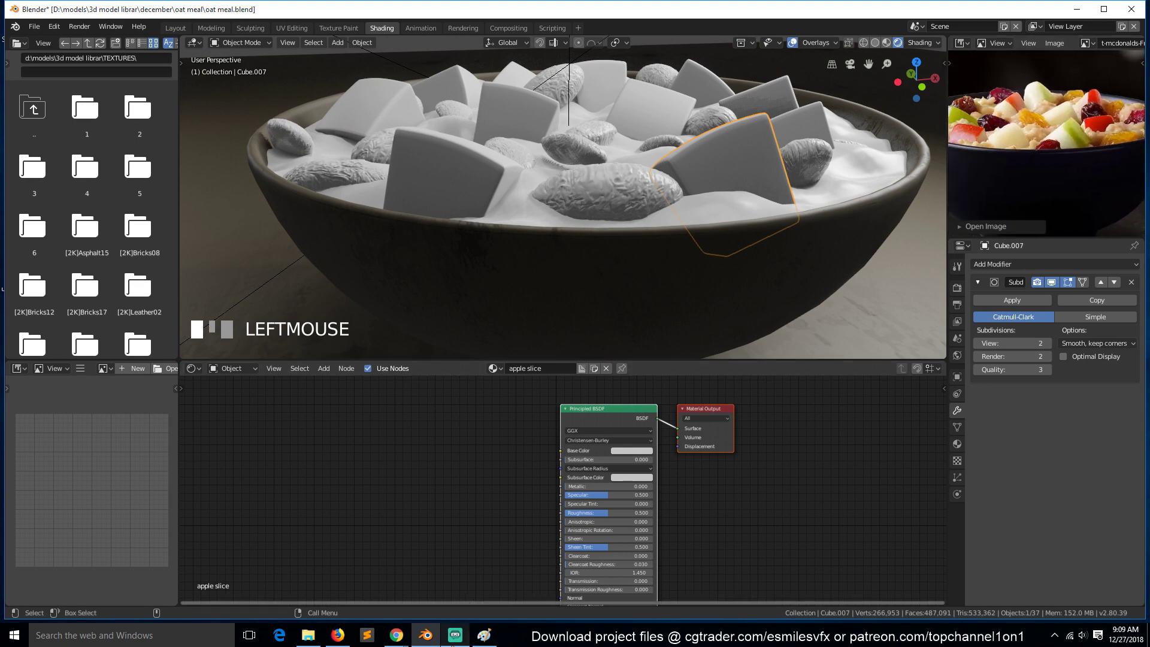
left_click(455, 634)
left_click(453, 641)
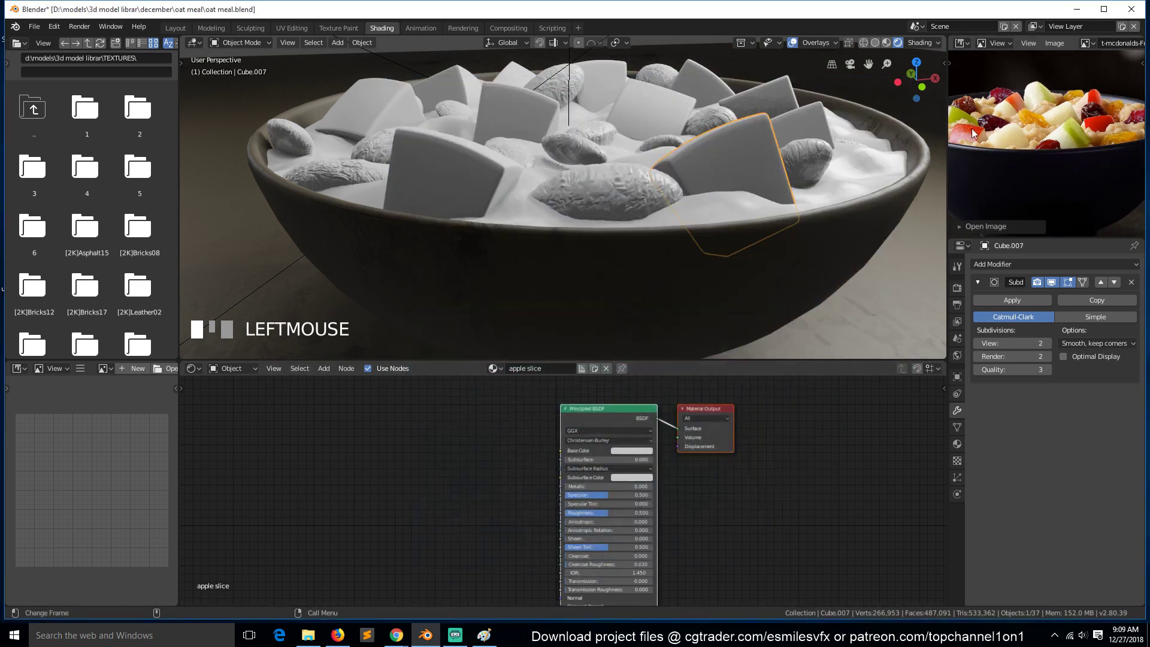
middle_click_drag(705, 178, 715, 208)
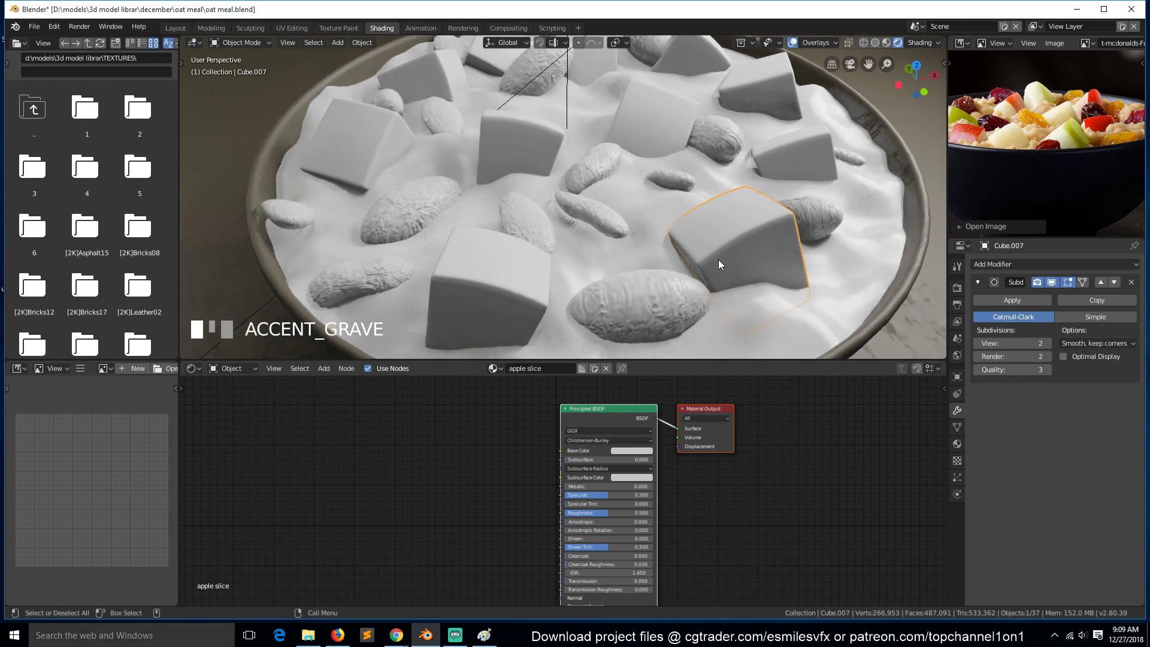
scroll(718, 263, "up", 3)
key("Tab")
key("Tab")
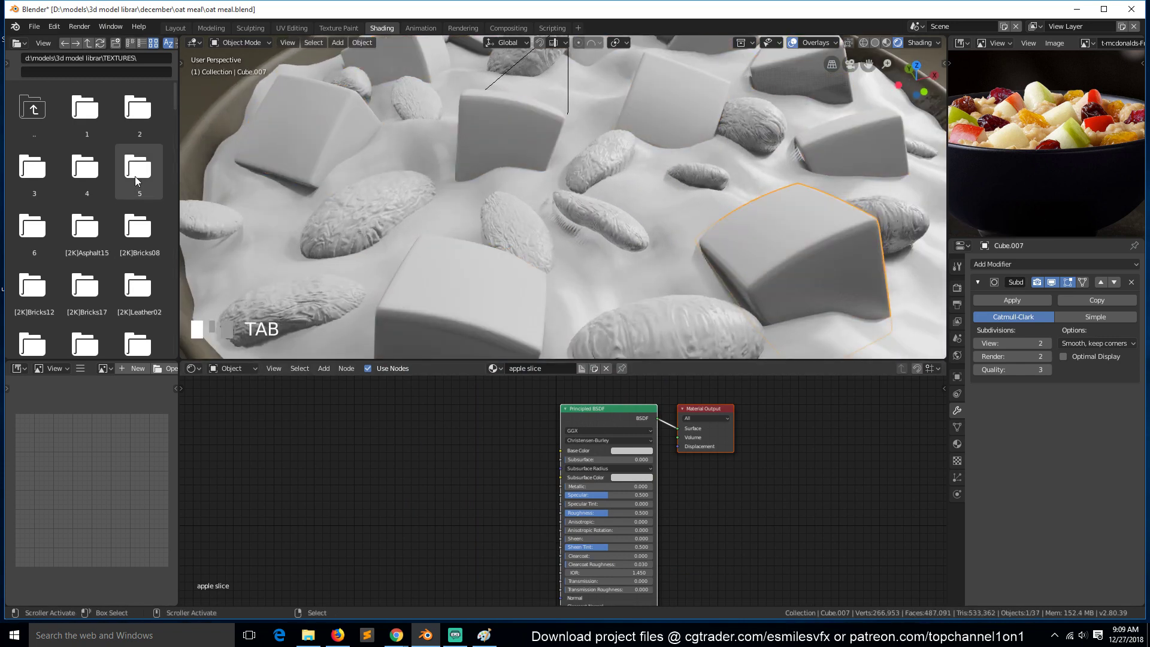
scroll(86, 240, "down", 10)
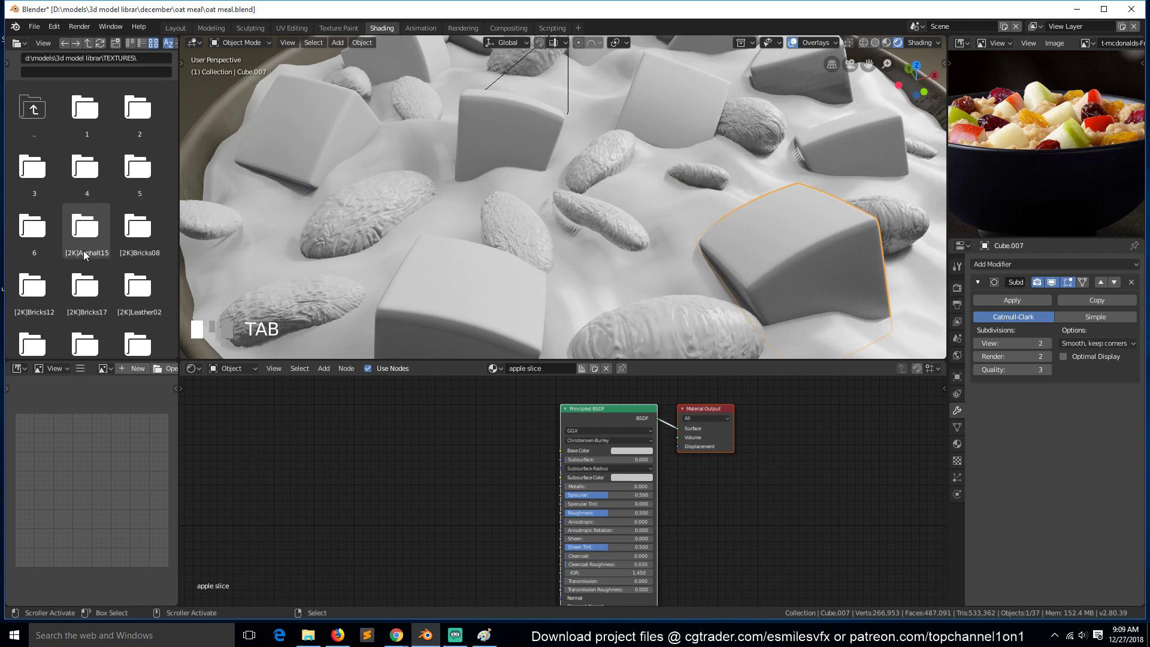
scroll(85, 247, "down", 10)
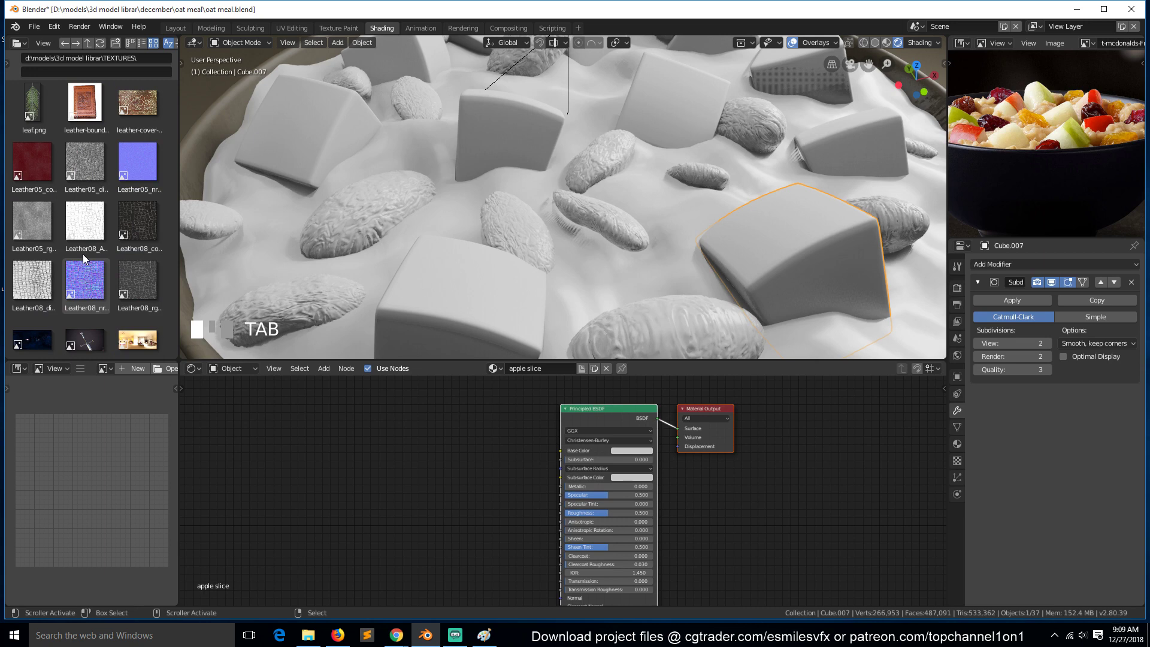
key("shift+a")
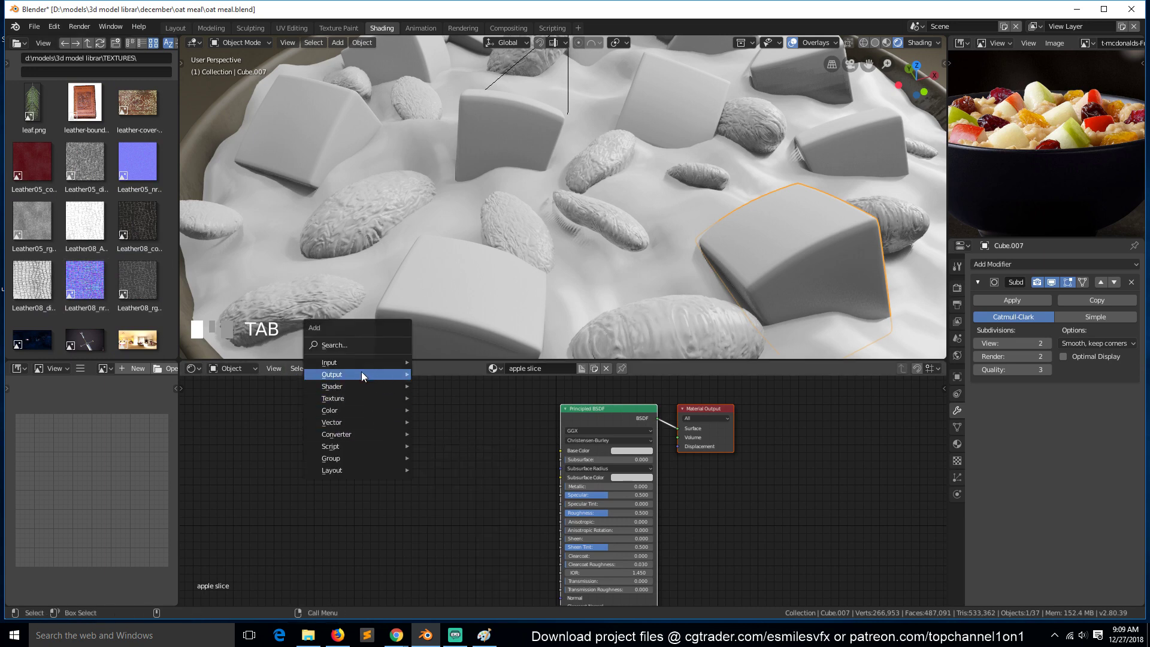
mouse_move(353, 386)
key("Escape")
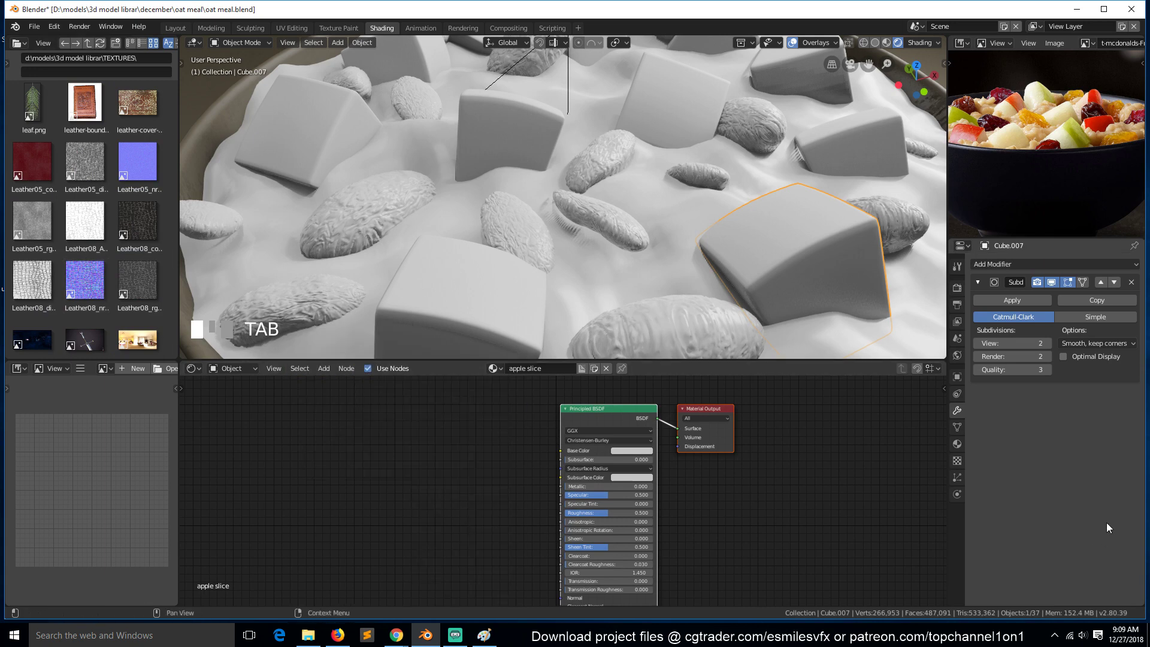
Step: Add the 14180728-macro-photo-of-apple-texture image as a texture node in the apple slice material and preview it on the cubes through a Viewer node
left_click_drag(433, 473, 357, 434)
left_click(357, 434)
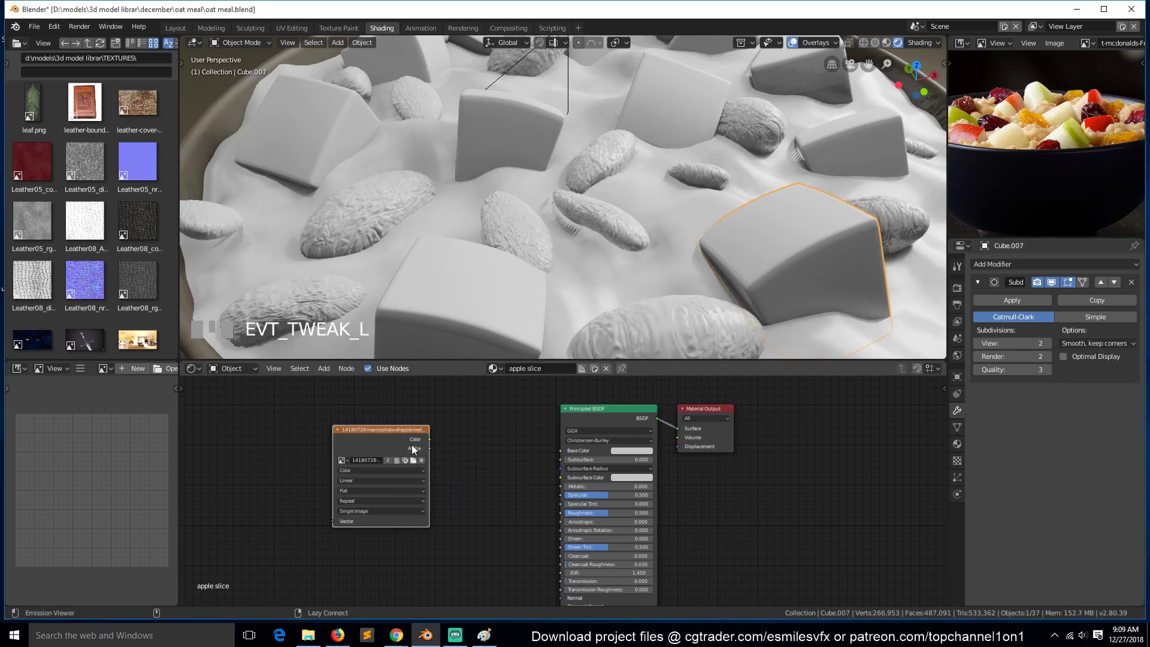
left_click(387, 435, "ctrl+shift")
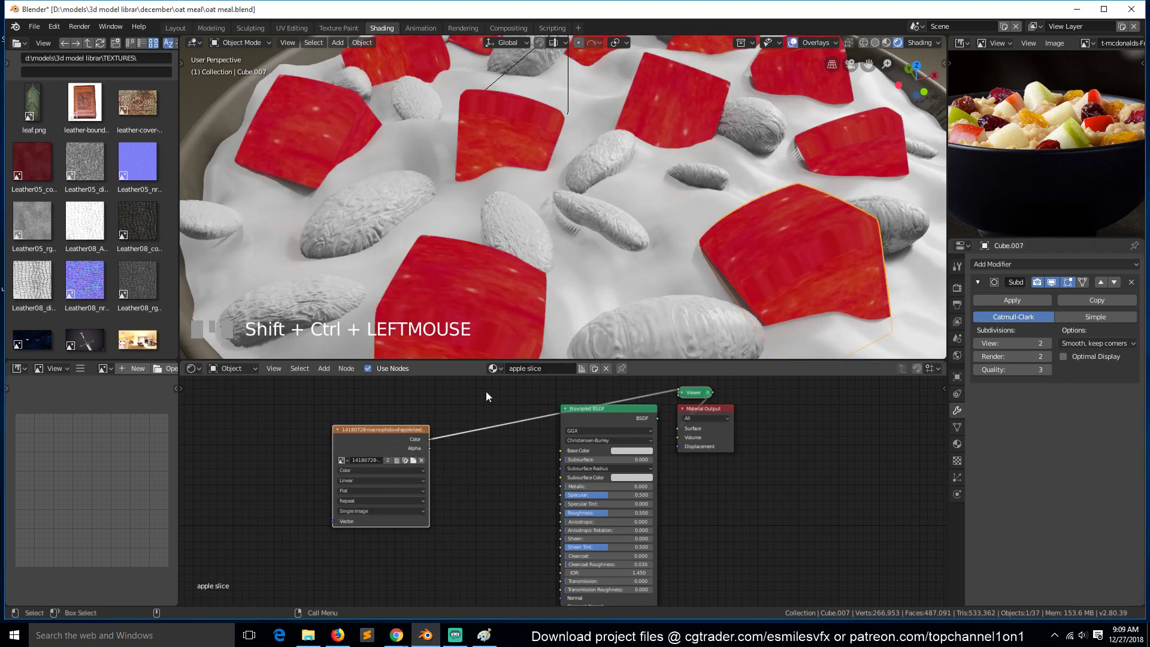
scroll(625, 320, "down", 3)
middle_click_drag(619, 323, 564, 299)
scroll(565, 308, "up", 2)
scroll(562, 303, "up", 2)
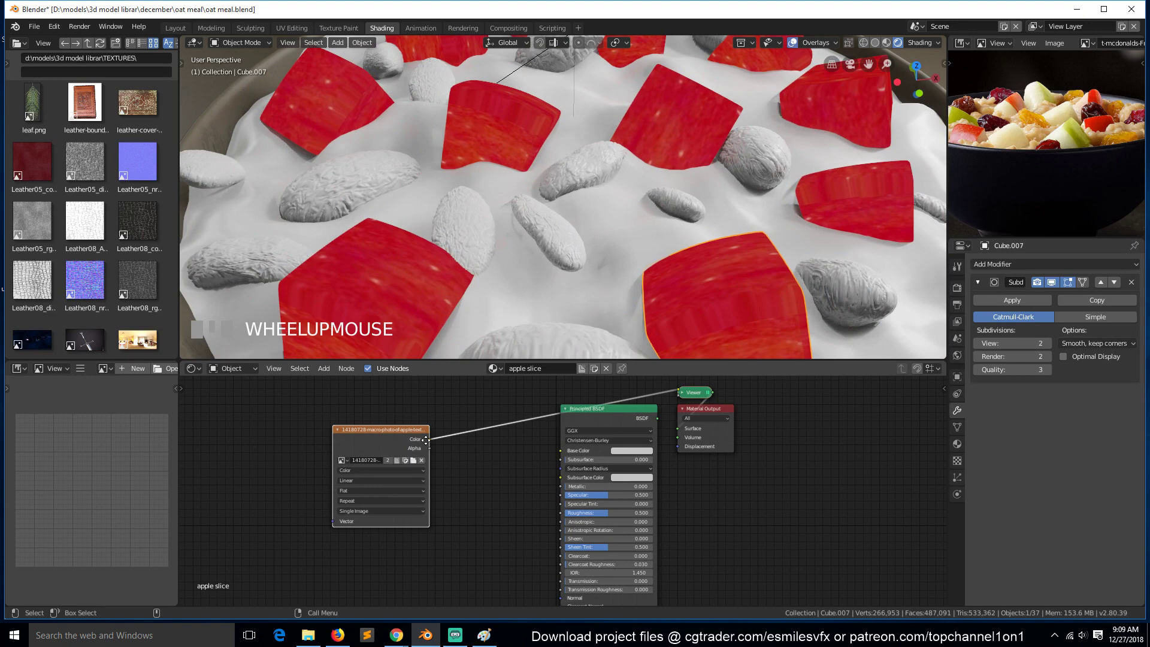
Step: Link the apple image's color to Base Color, add Mapping and Texture Coordinate nodes in front of it, and save the file
left_click_drag(426, 440, 564, 450)
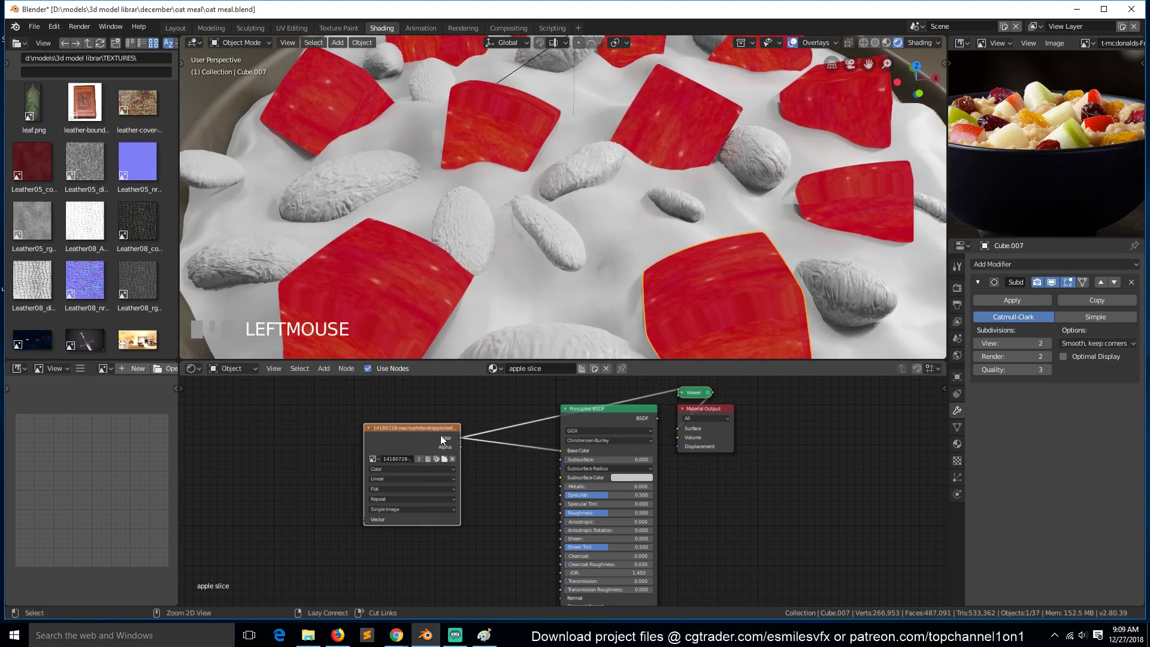
key("ctrl+t")
key("ctrl+shift+t")
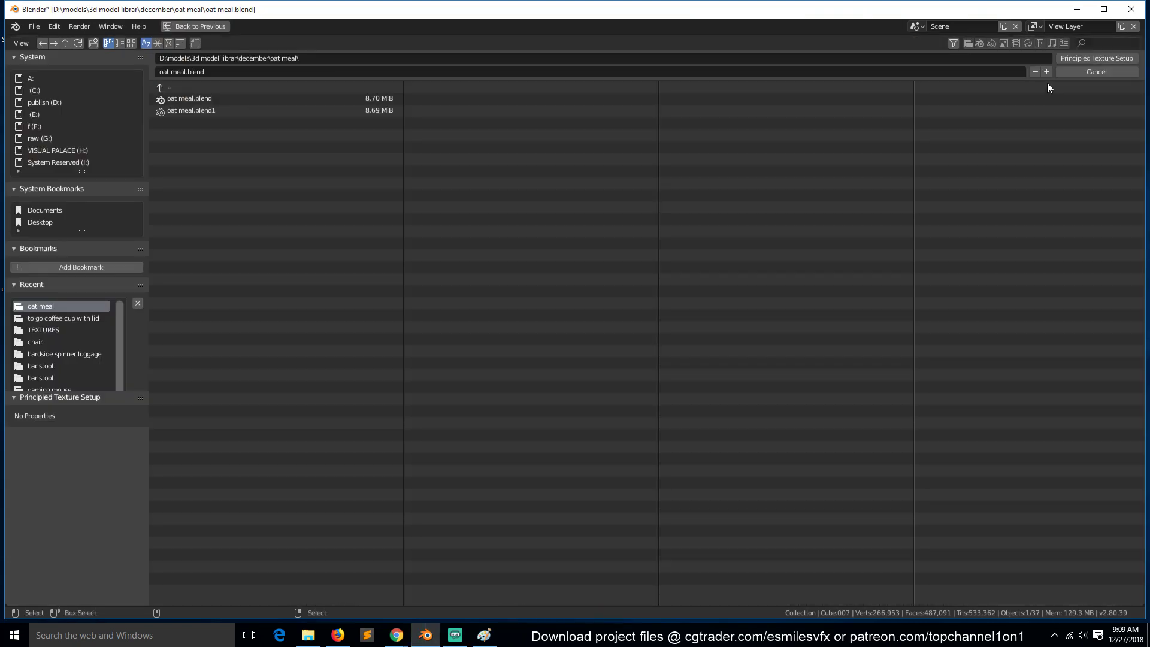
left_click(1107, 70)
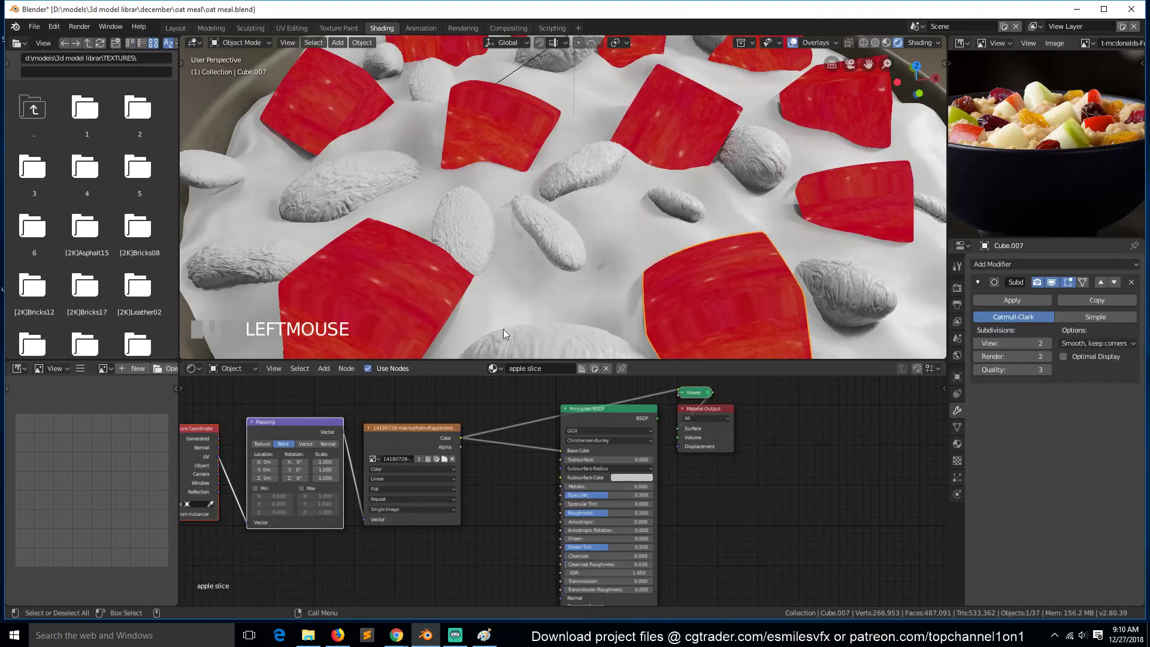
key("ctrl+s")
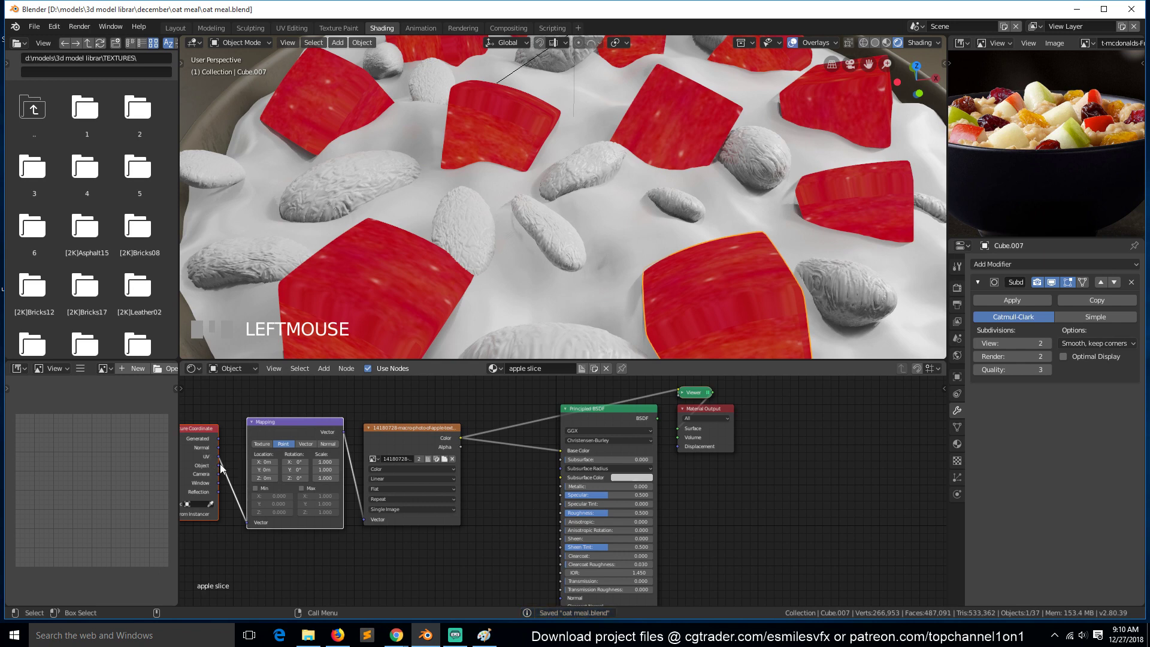
Step: Feed the Mapping node with Object texture coordinates and set the apple image's projection to Box
left_click_drag(219, 467, 247, 522)
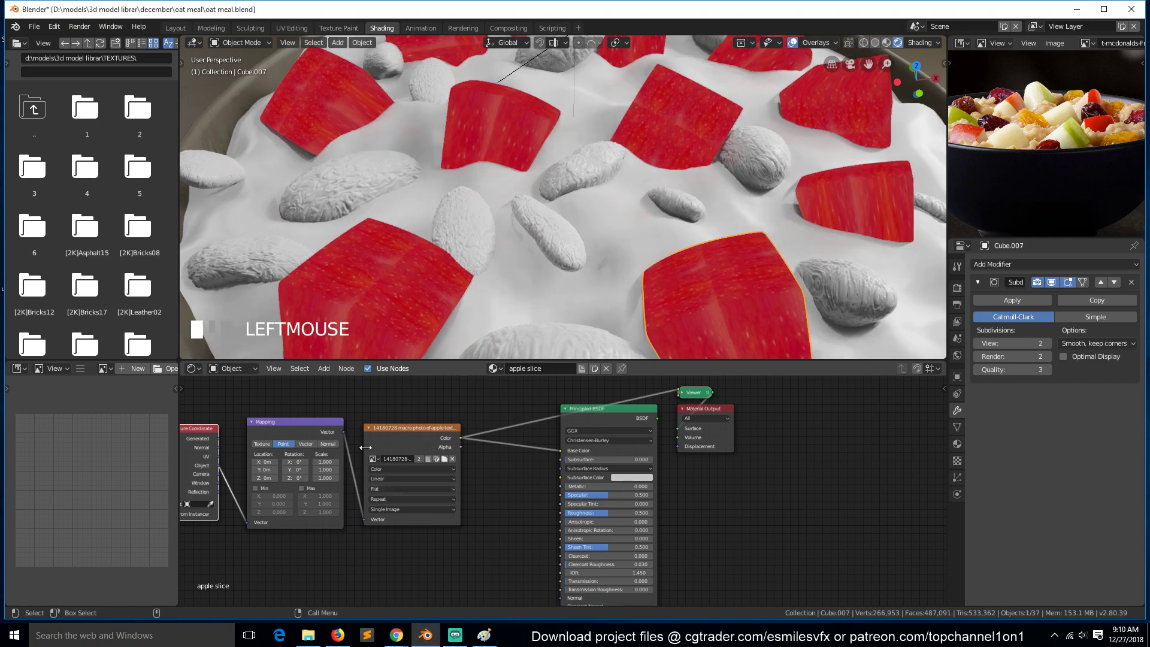
left_click(397, 487)
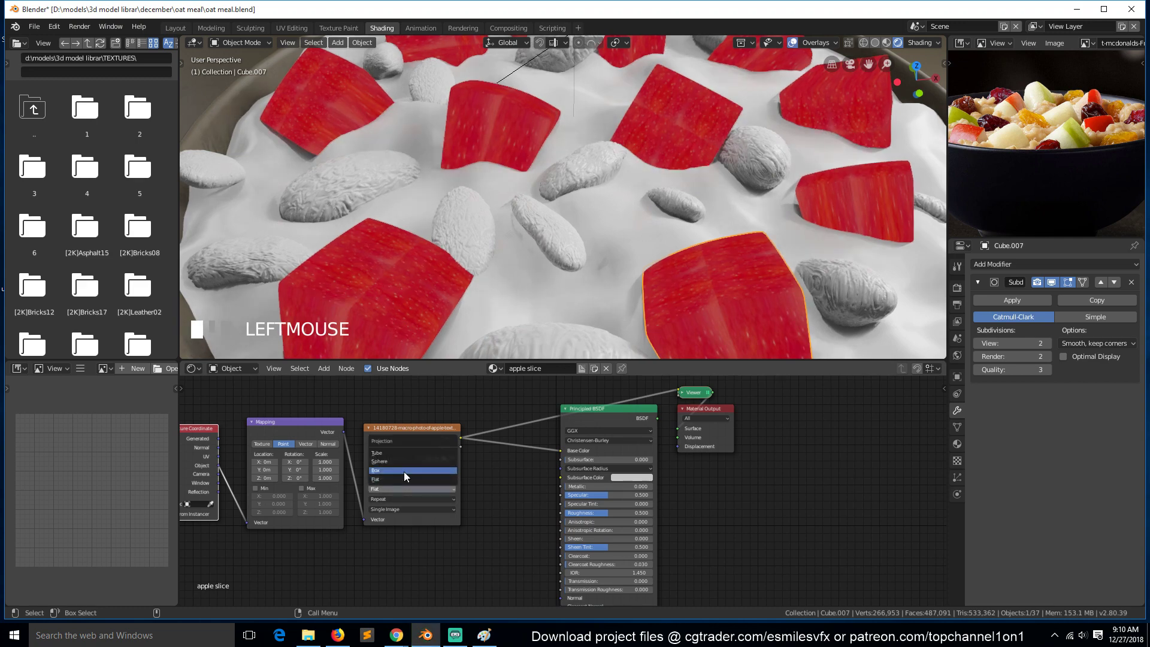
left_click(404, 471)
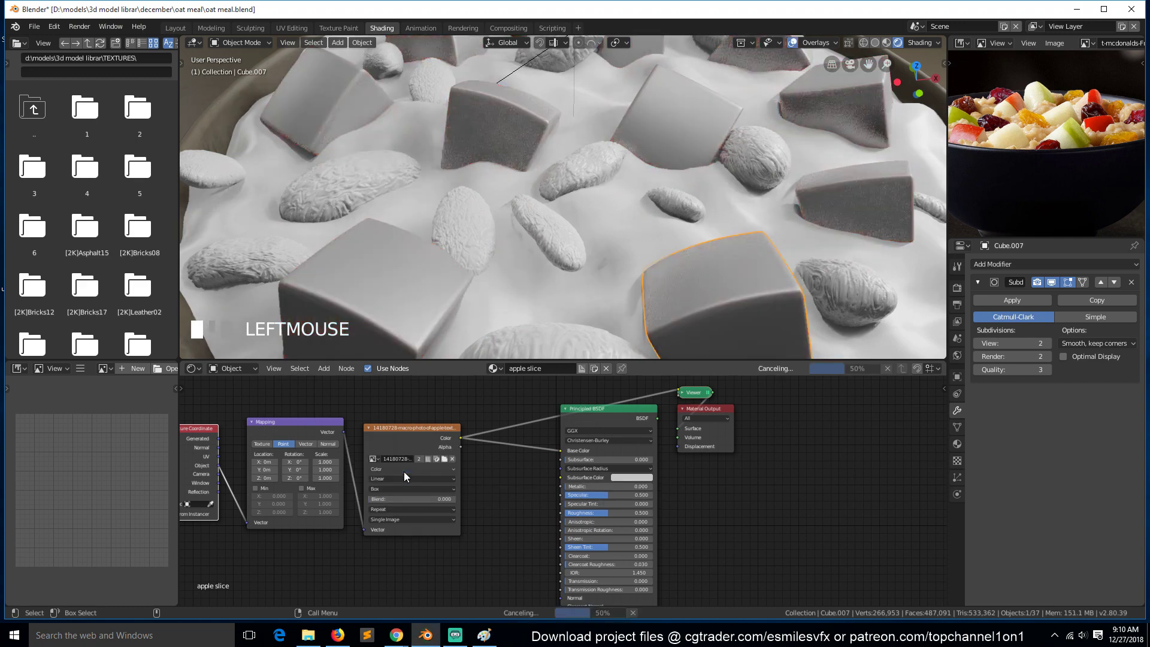
middle_click_drag(460, 282, 535, 360)
scroll(329, 529, "up", 2)
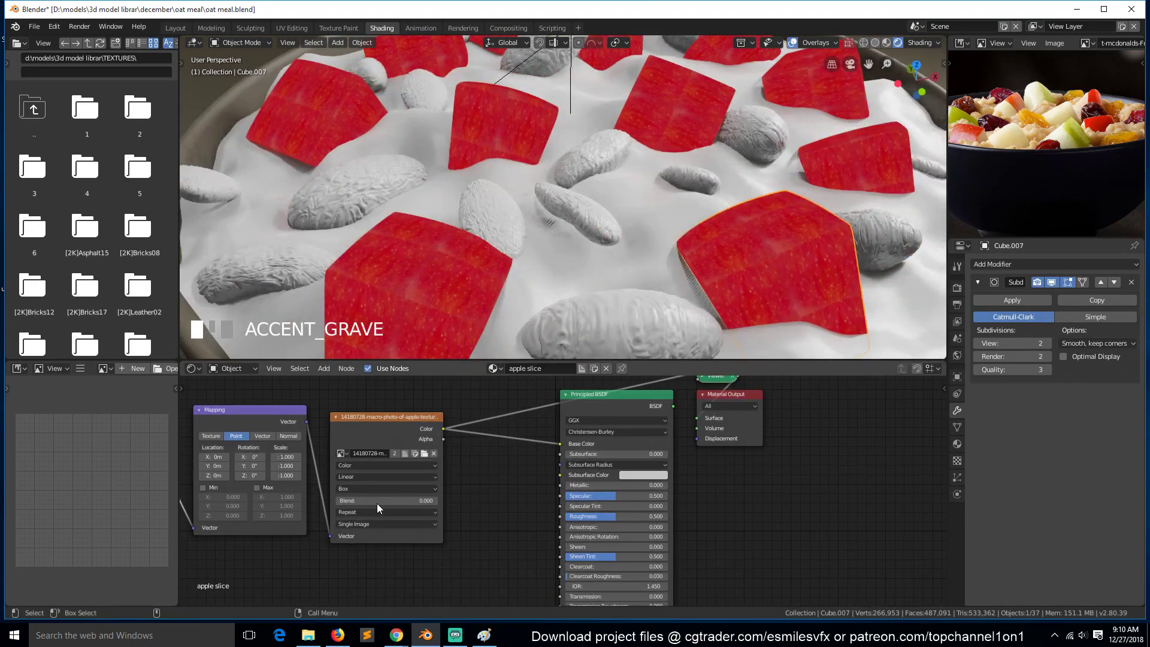
Step: Set the apple image's box projection blend to about 0.190
mouse_move(376, 500)
left_mouse_down()
mouse_move(442, 500)
mouse_move(374, 500)
mouse_move(414, 500)
mouse_move(395, 500)
left_mouse_up()
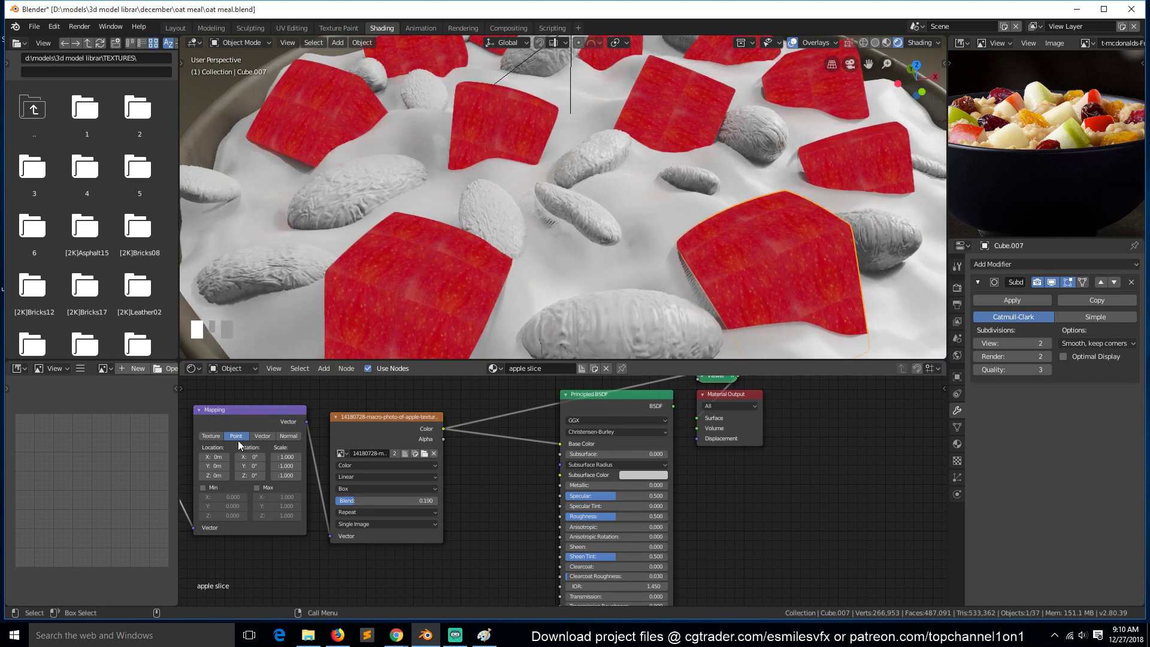
left_click(377, 513)
left_click(376, 513)
Step: Try an X scale of 2 on the apple slice material's Mapping node
left_click(285, 457)
type("2")
left_click(288, 516)
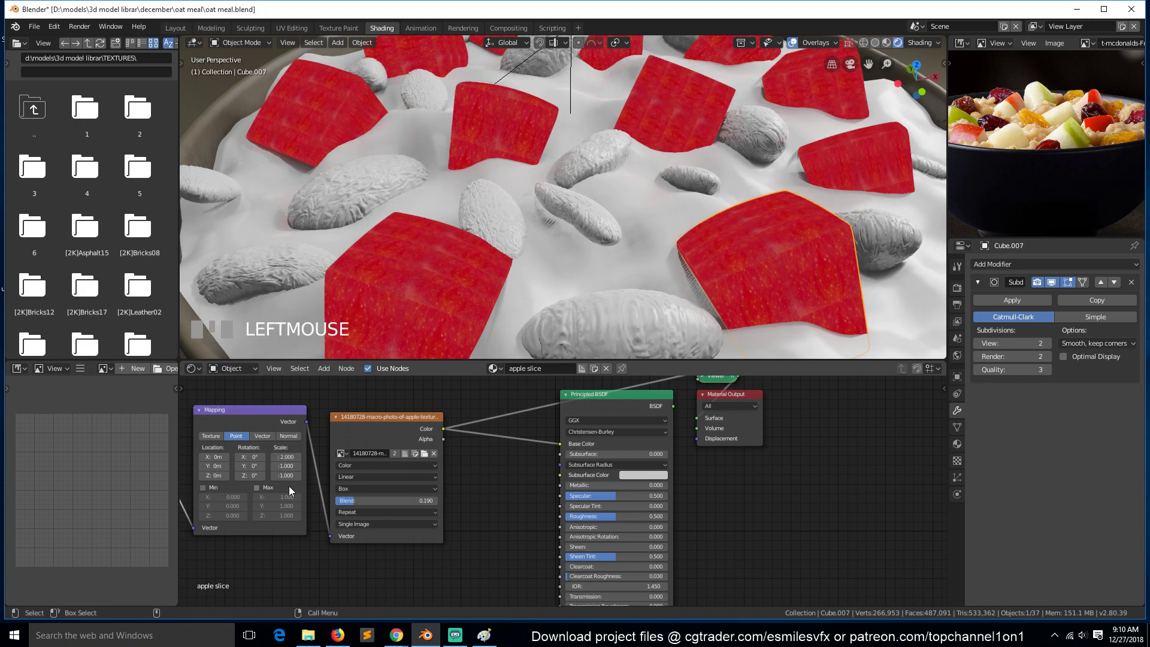
Step: Set the Mapping node's X, Y and Z scale to 0.5 and check the texture around the bowl
left_click(278, 455)
type(".5")
left_click(285, 466)
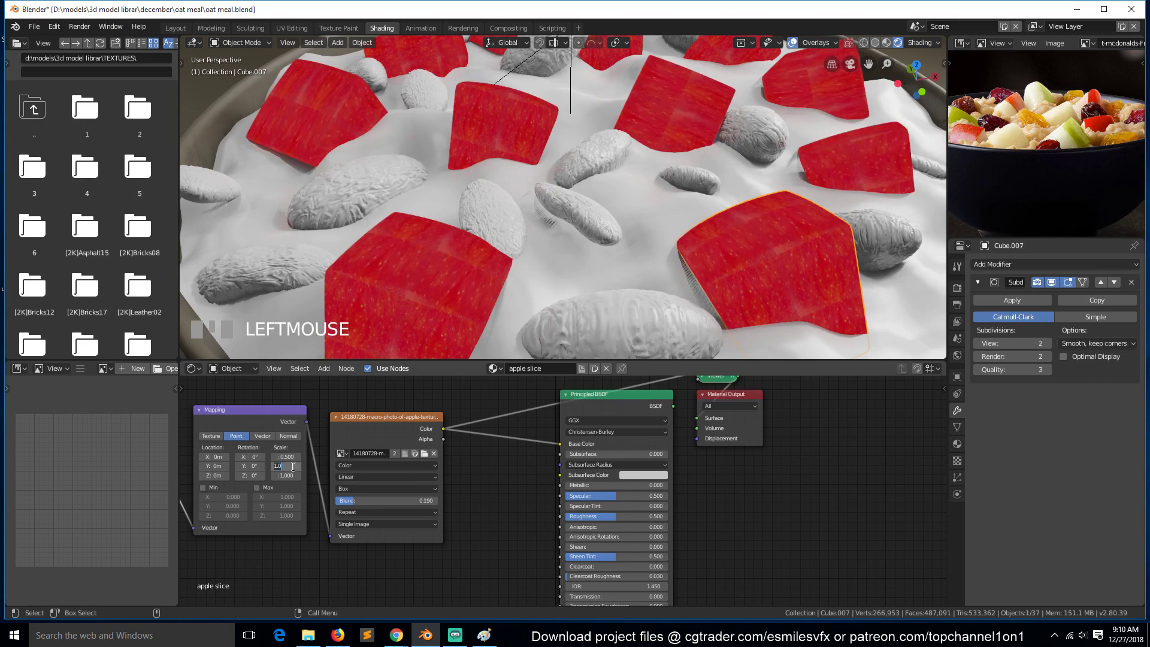
type(".5")
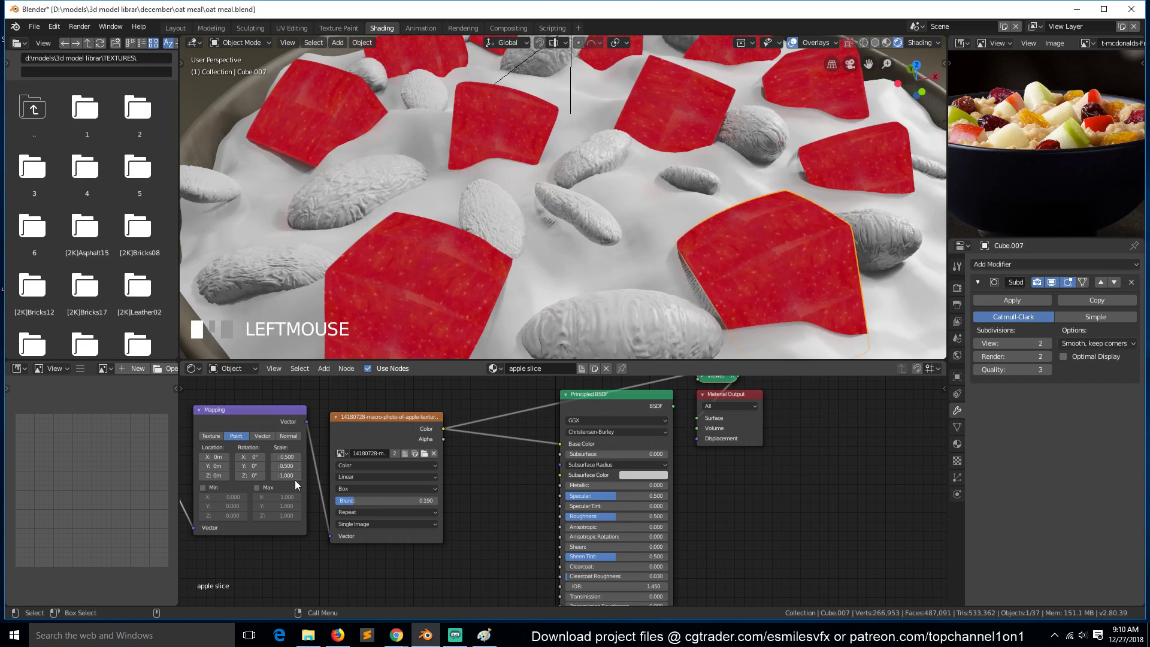
left_click(285, 475)
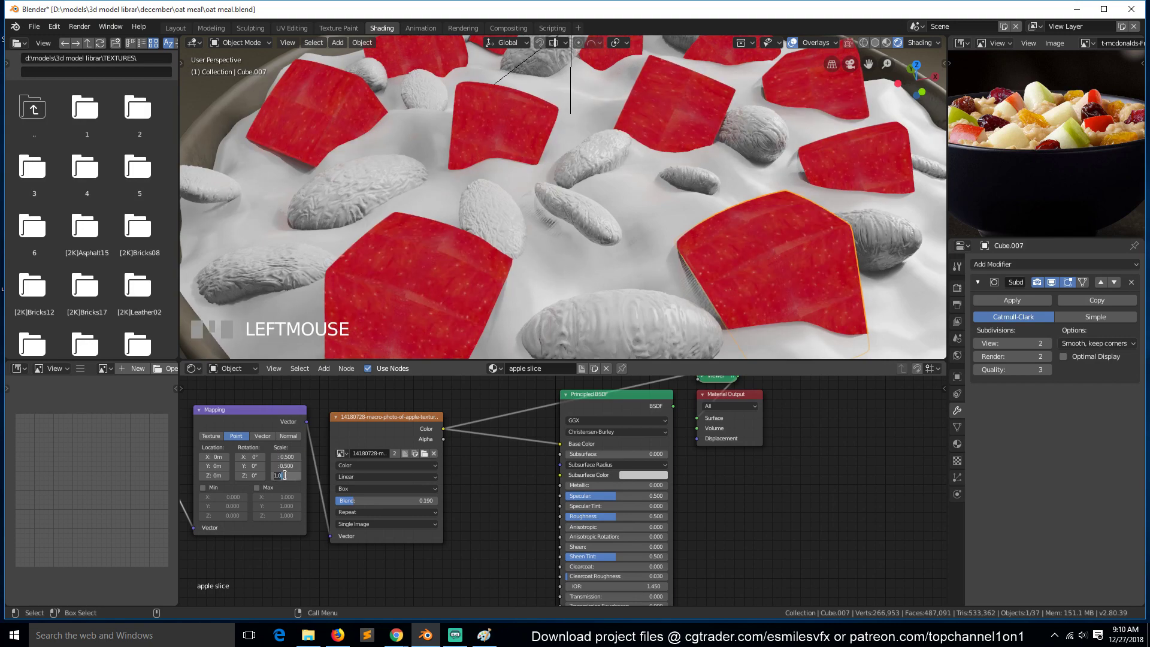
left_click(314, 493)
key("grave")
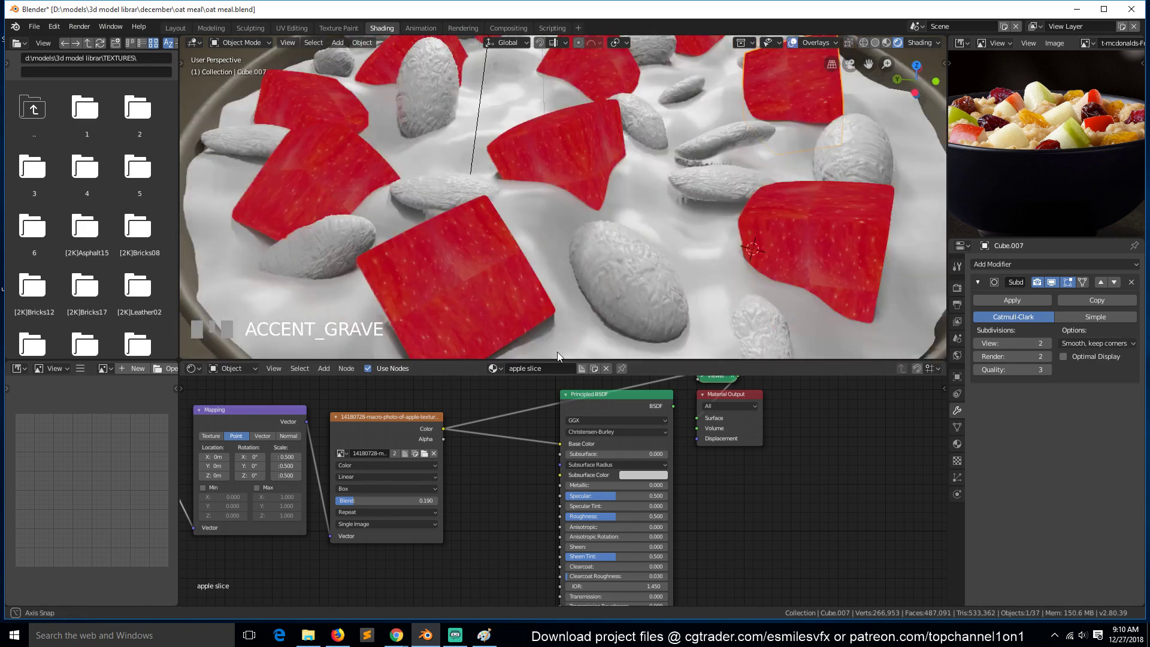
middle_click_drag(557, 351, 462, 350)
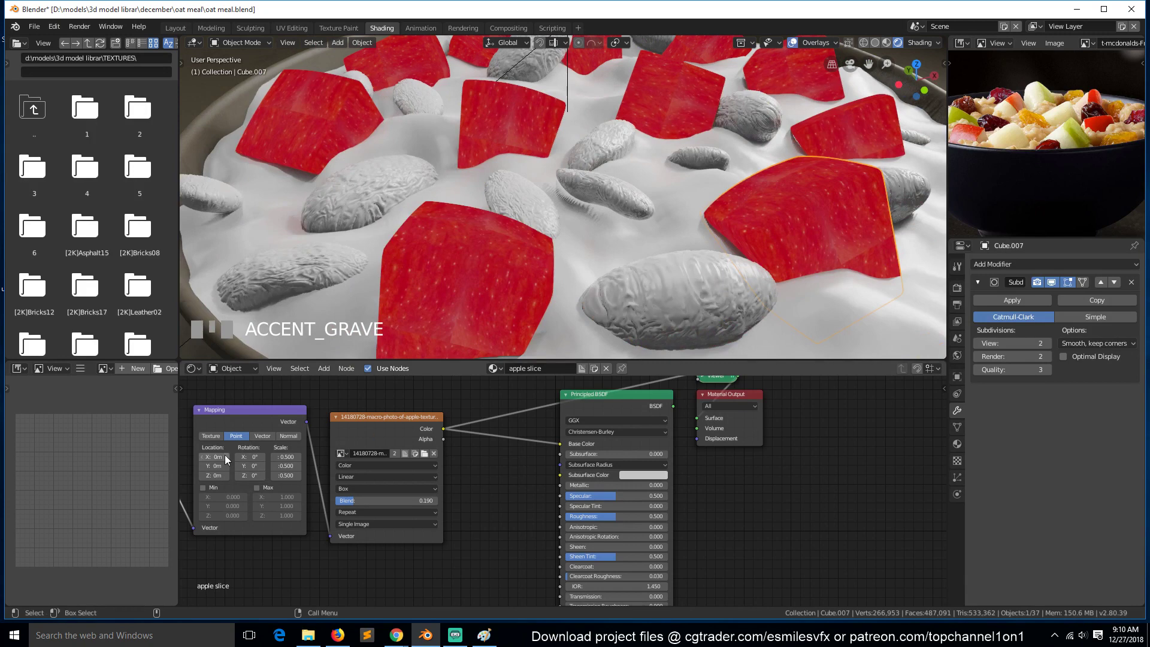
Step: Try offsetting the apple texture through the Mapping node's X and Z location, and undo the shifts
left_click_drag(225, 457, 144, 456)
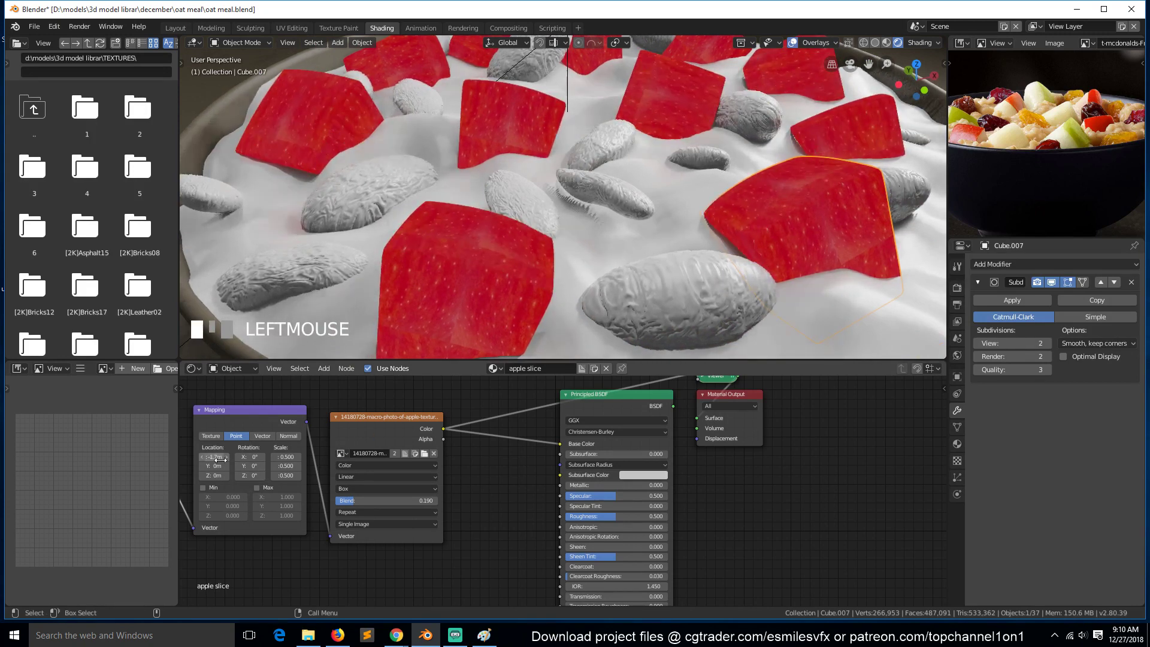
key("ctrl+z")
left_click(213, 456)
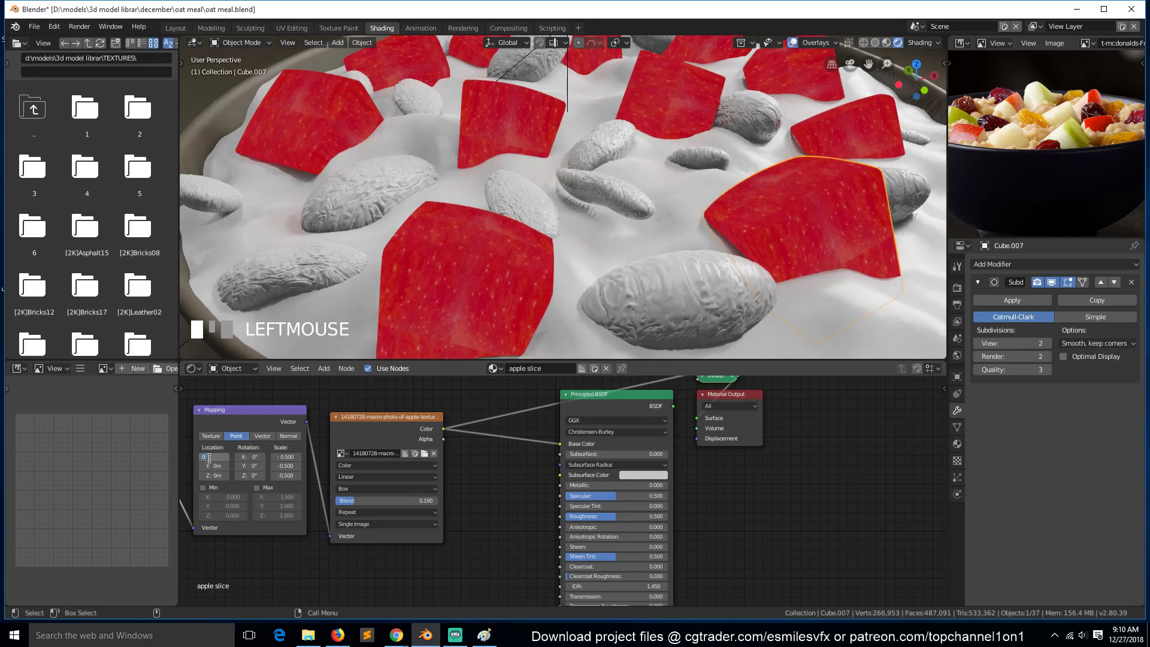
left_click(217, 477)
left_click_drag(220, 467, 231, 475)
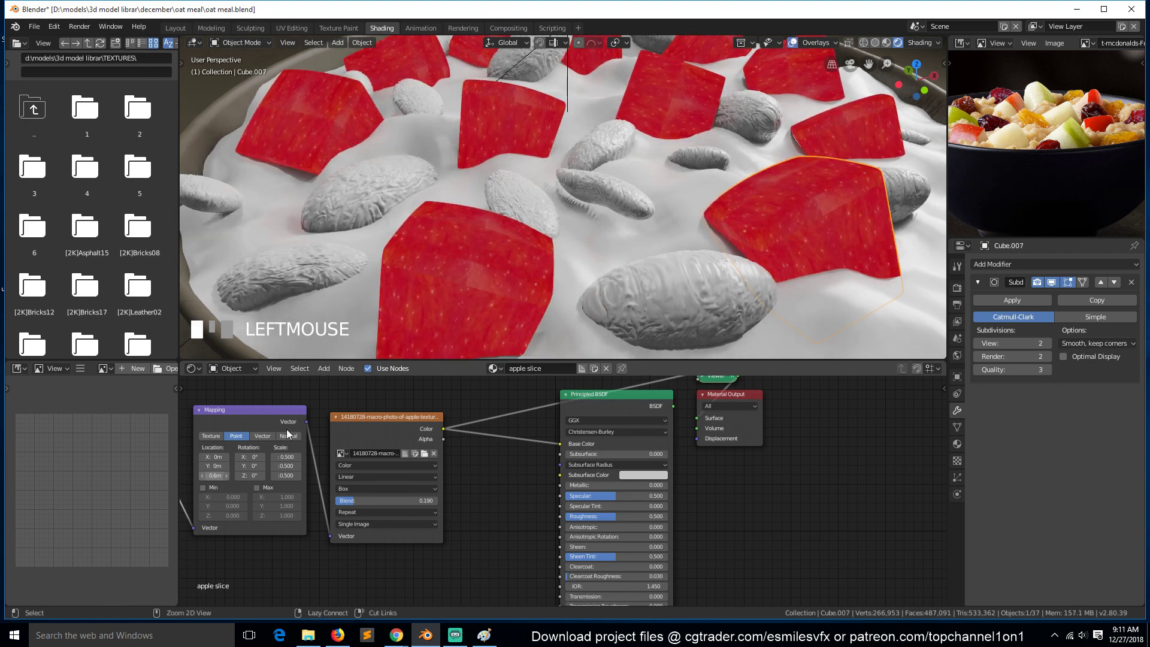
key("ctrl+z")
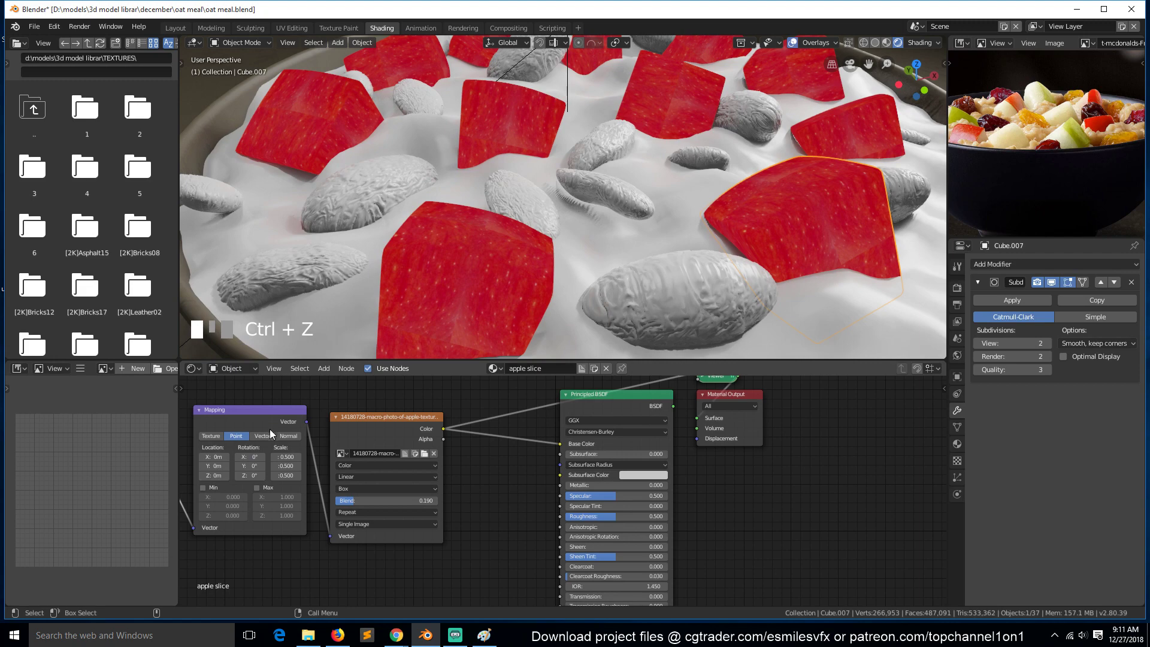
Step: Save the scene file and select the large apple cube in front, beside the large front nut, for a closer view
key("ctrl+s")
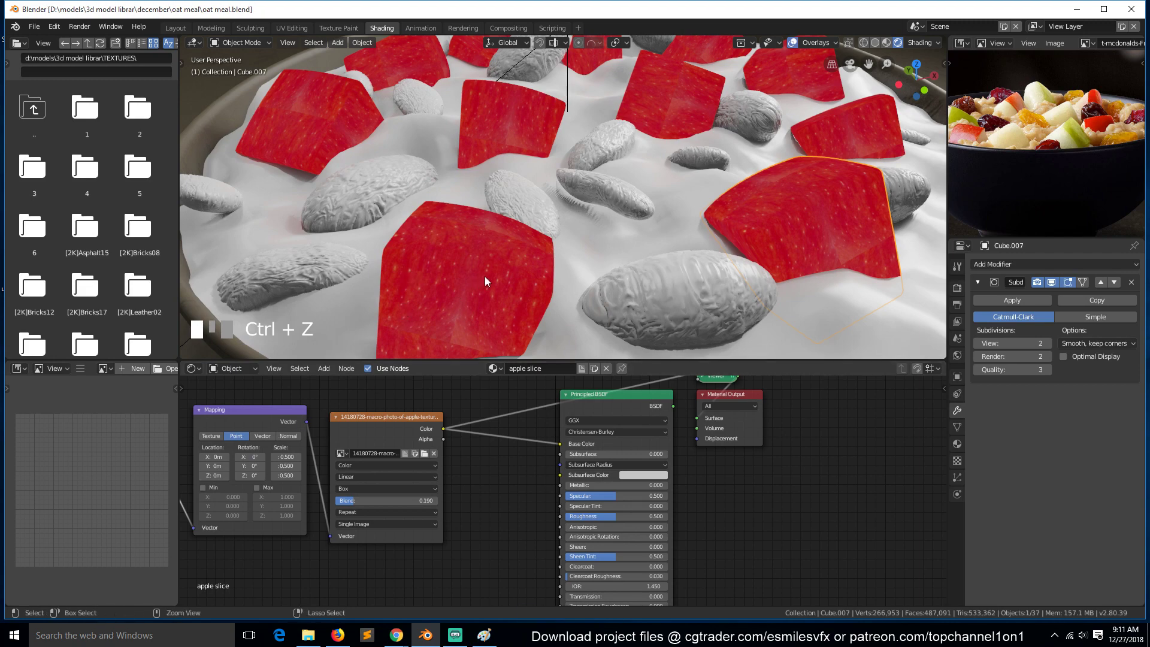
left_click(509, 269)
key("grave")
middle_click_drag(498, 296, 478, 277)
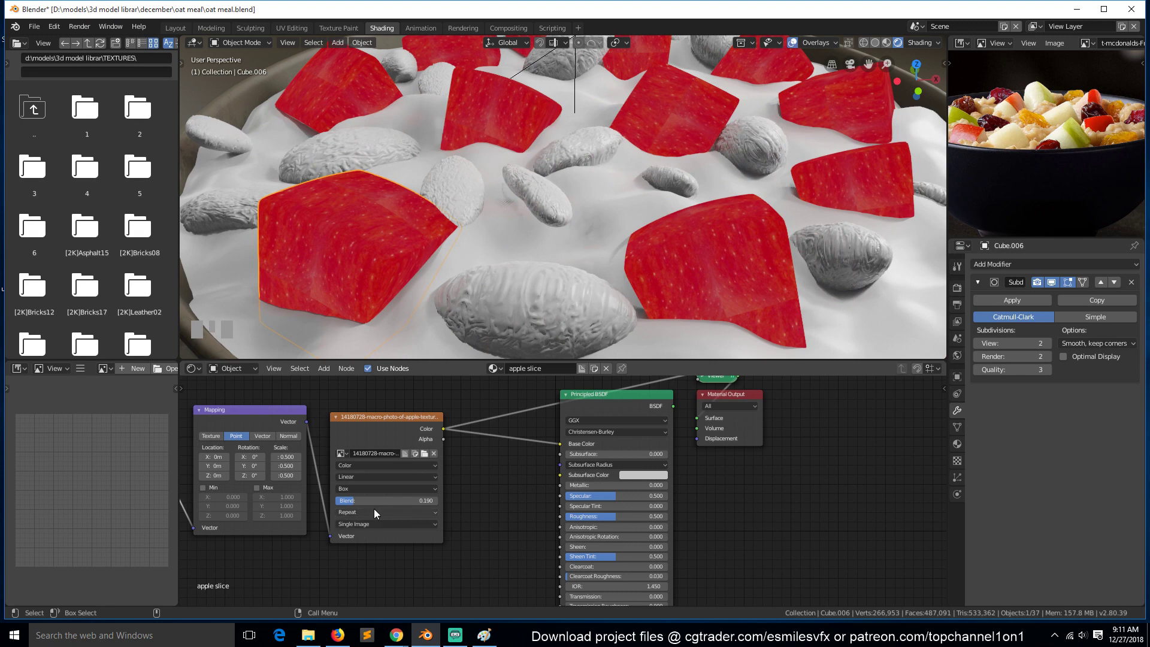
Step: Set the apple texture's box projection blend to 0.210 in the apple slice material
left_click_drag(358, 499, 368, 495)
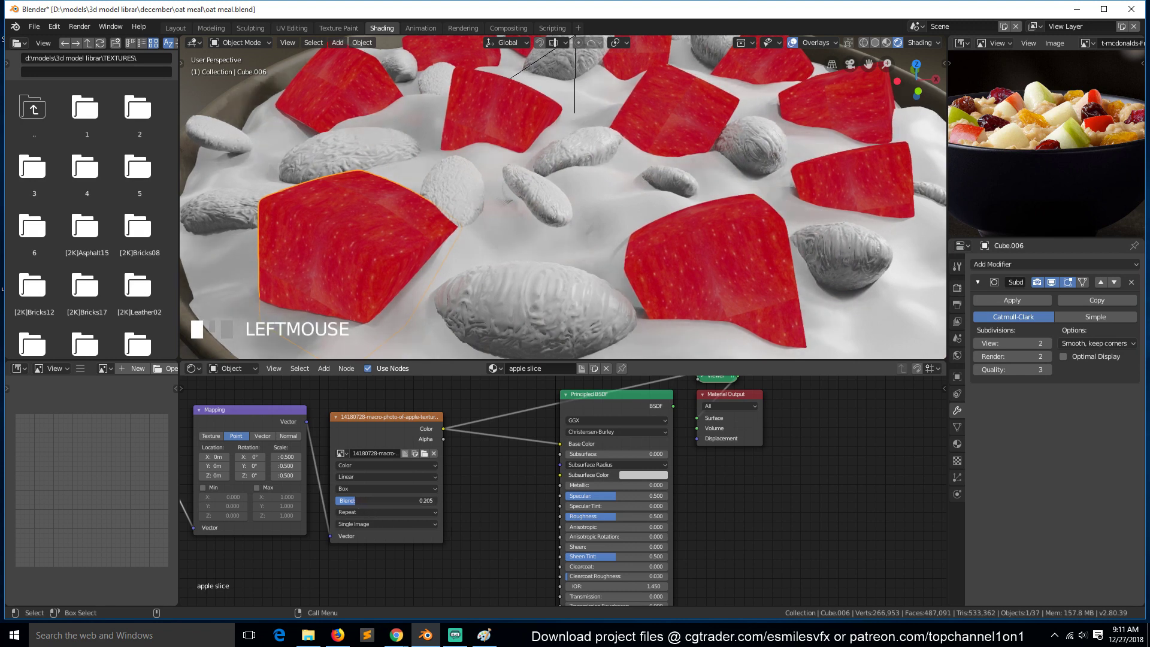
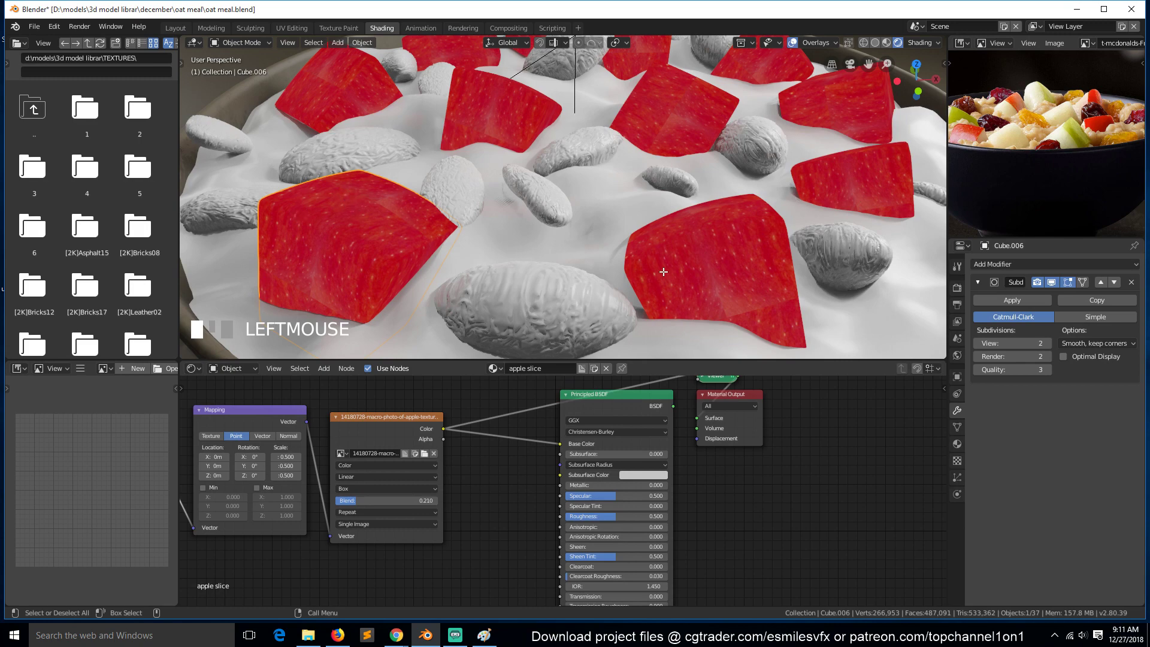
key("grave")
middle_click_drag(666, 267, 743, 285)
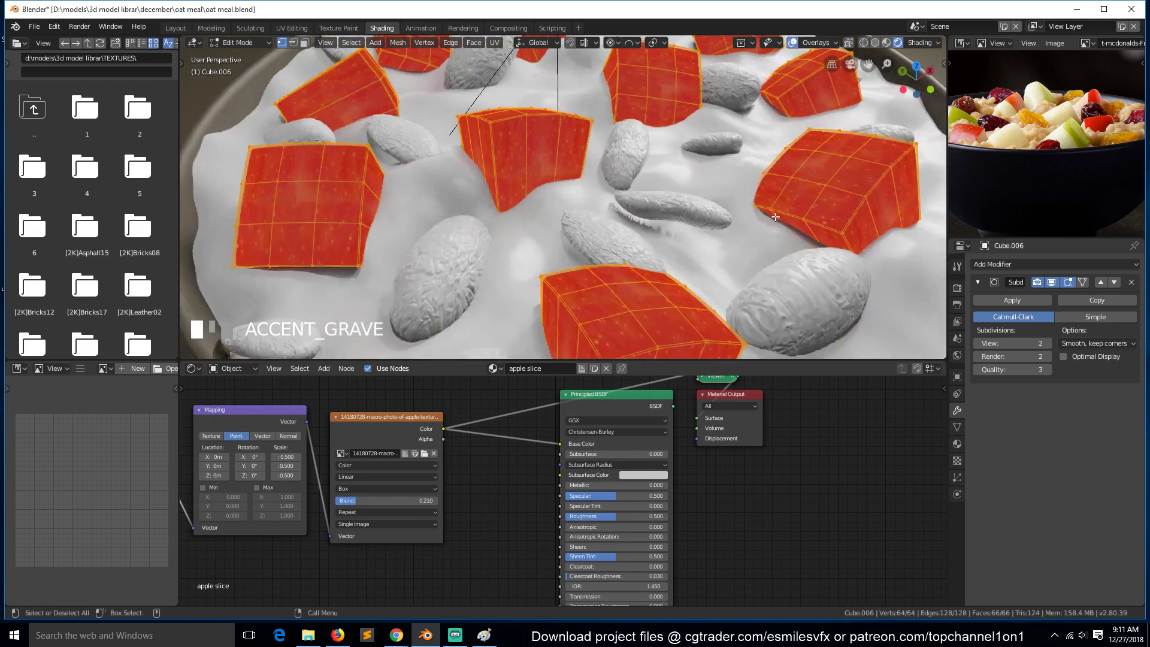
Step: Clear the mesh selection, return to Object Mode and select the apple slice at the front of the bowl
left_click(819, 161)
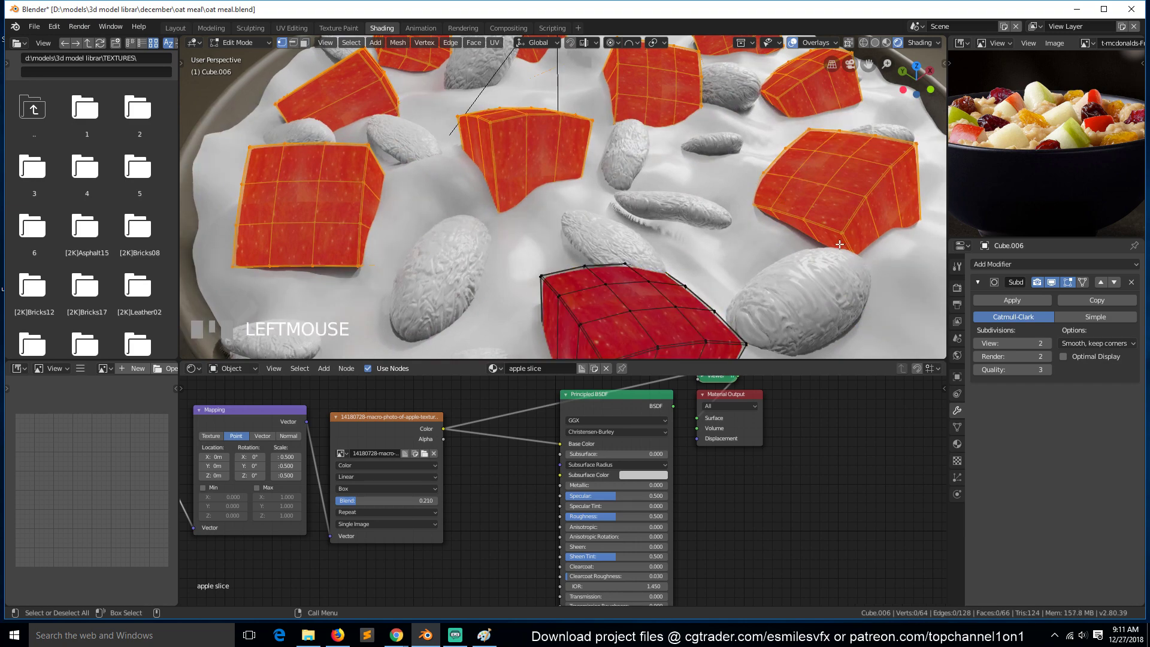
scroll(838, 247, "down", 3)
key("grave")
middle_click_drag(839, 246, 581, 292)
key("Tab")
left_click(537, 286)
left_click(537, 286)
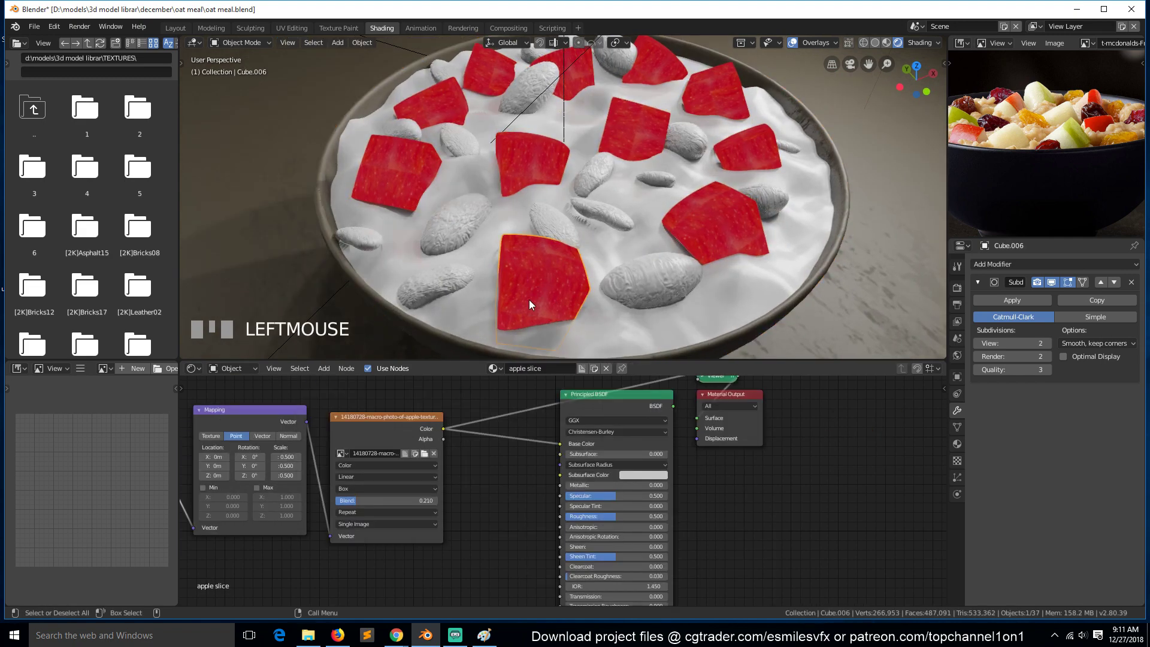
Step: Isolate the selected apple slice in local view and open its mesh for editing
key("Tab")
scroll(535, 303, "up", 2)
left_click(538, 296, "alt")
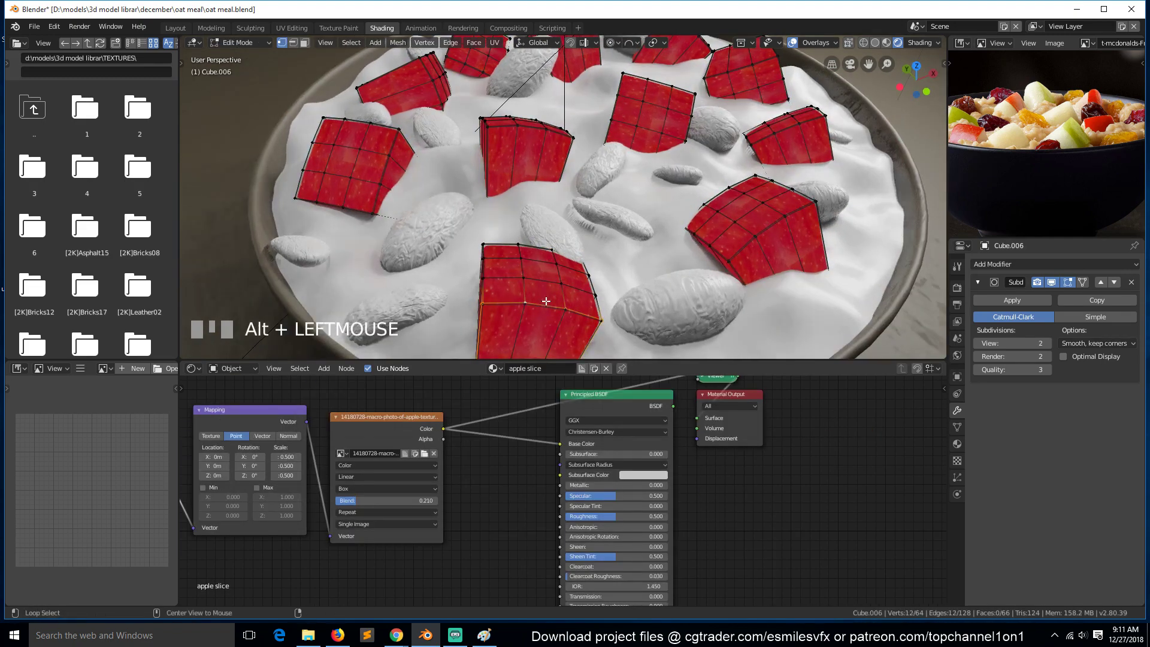
key("grave")
middle_click_drag(526, 300, 523, 163)
key("Tab")
key("KP_Divide")
key("Tab")
key("grave")
Step: Switch to edge selection and select the slice's first vertical corner edges together with the adjoining bottom rim edges
left_click(532, 165, "alt")
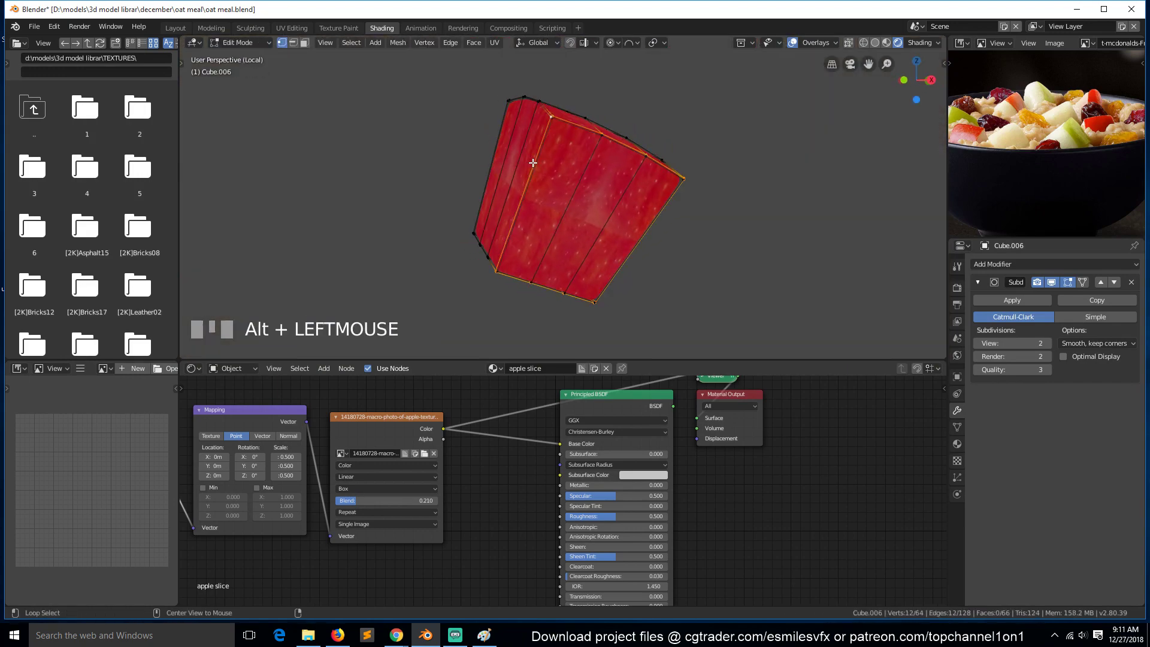
key("2")
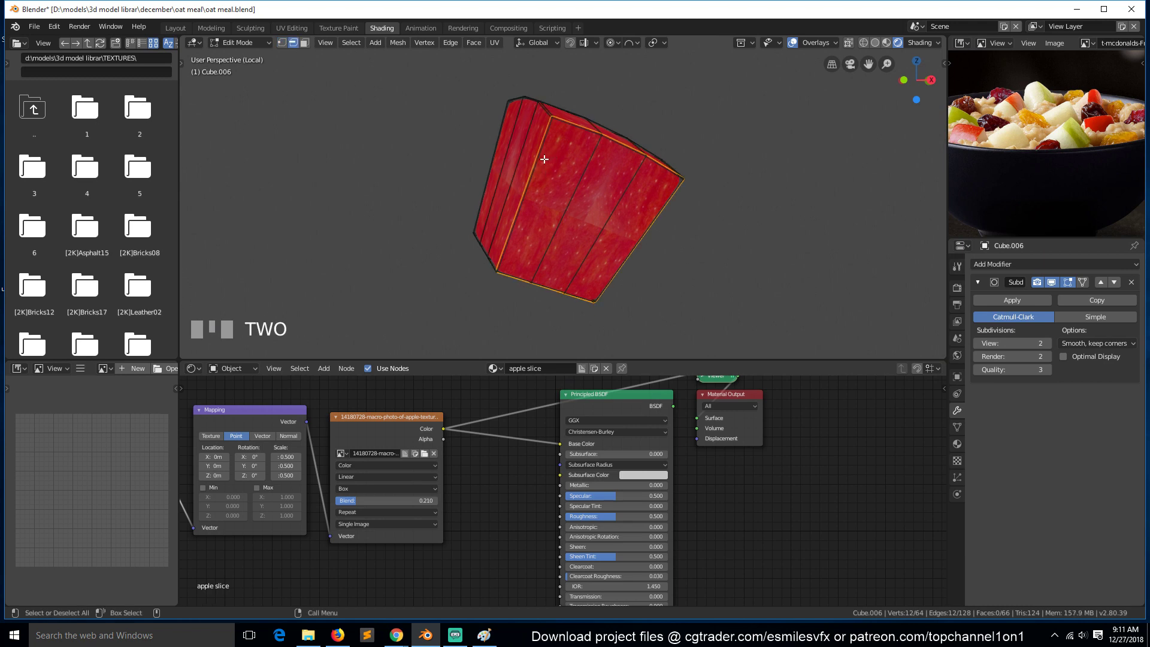
left_click(539, 153)
middle_click_drag(533, 150, 595, 233)
left_click(591, 243, "ctrl")
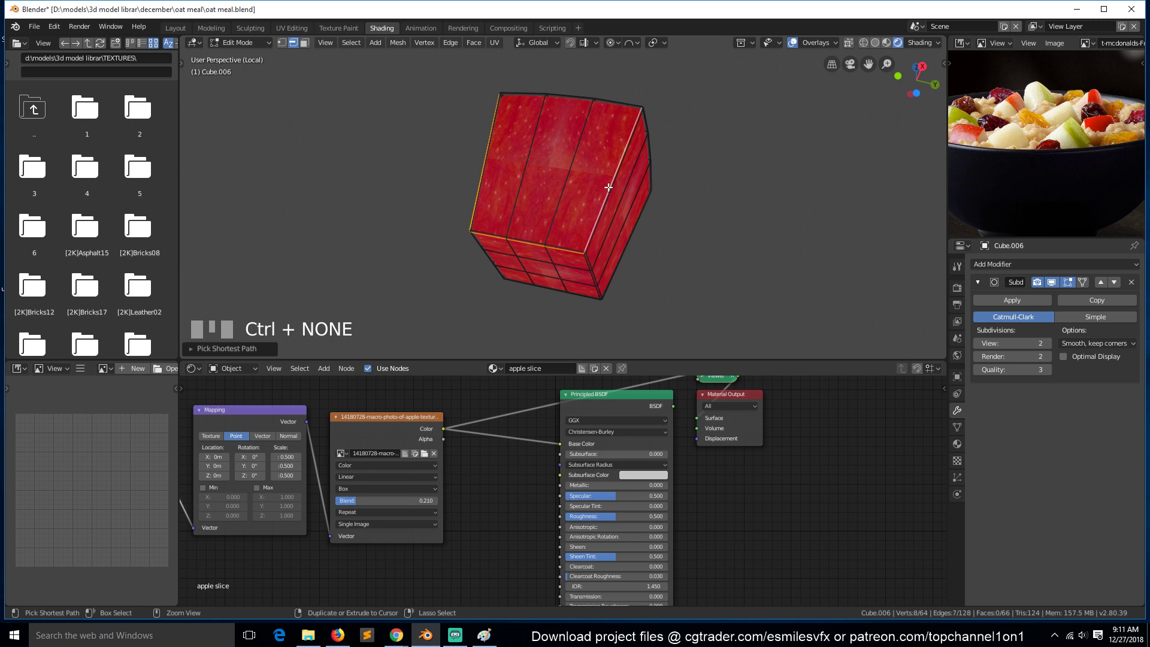
middle_click_drag(608, 187, 513, 321)
left_click(602, 262, "shift")
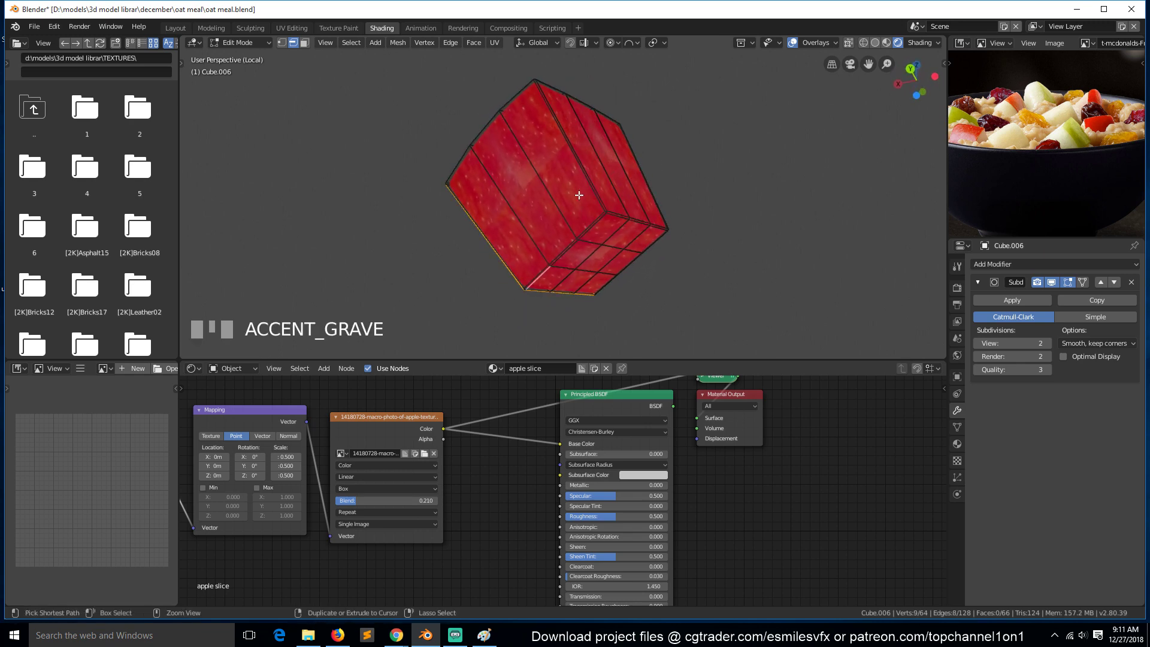
left_click(586, 168, "ctrl")
middle_click_drag(600, 181, 551, 243)
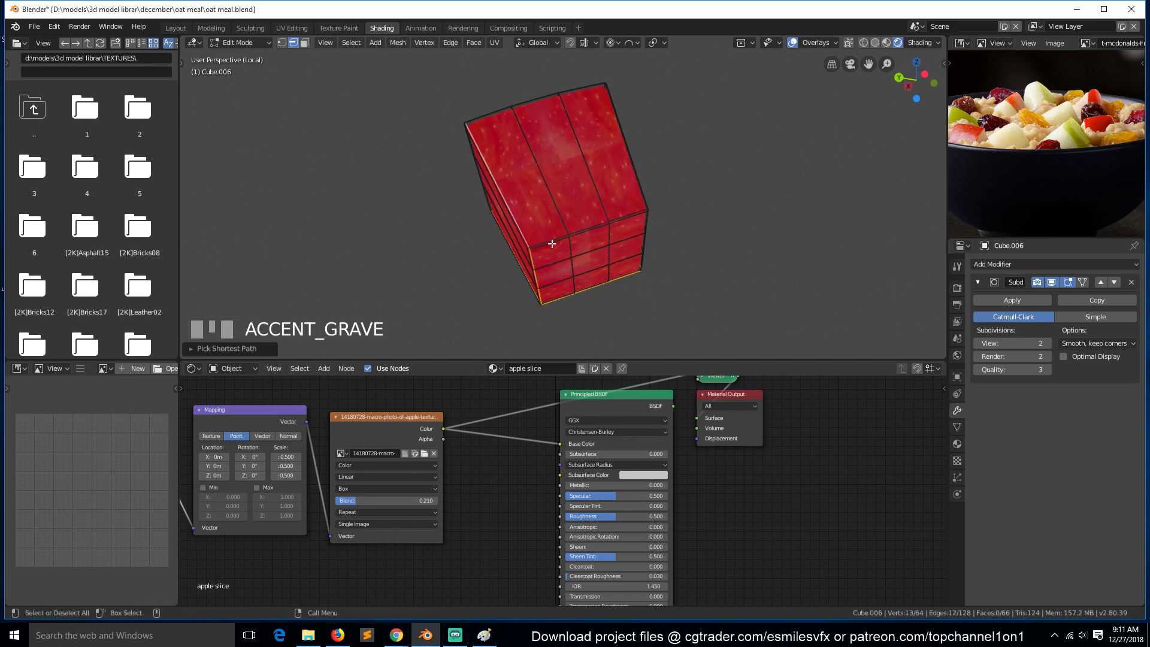
Step: Add the remaining vertical corner and bottom rim edges to the selection and mark them all as seams
left_click(547, 243, "shift")
middle_click_drag(652, 197, 593, 246)
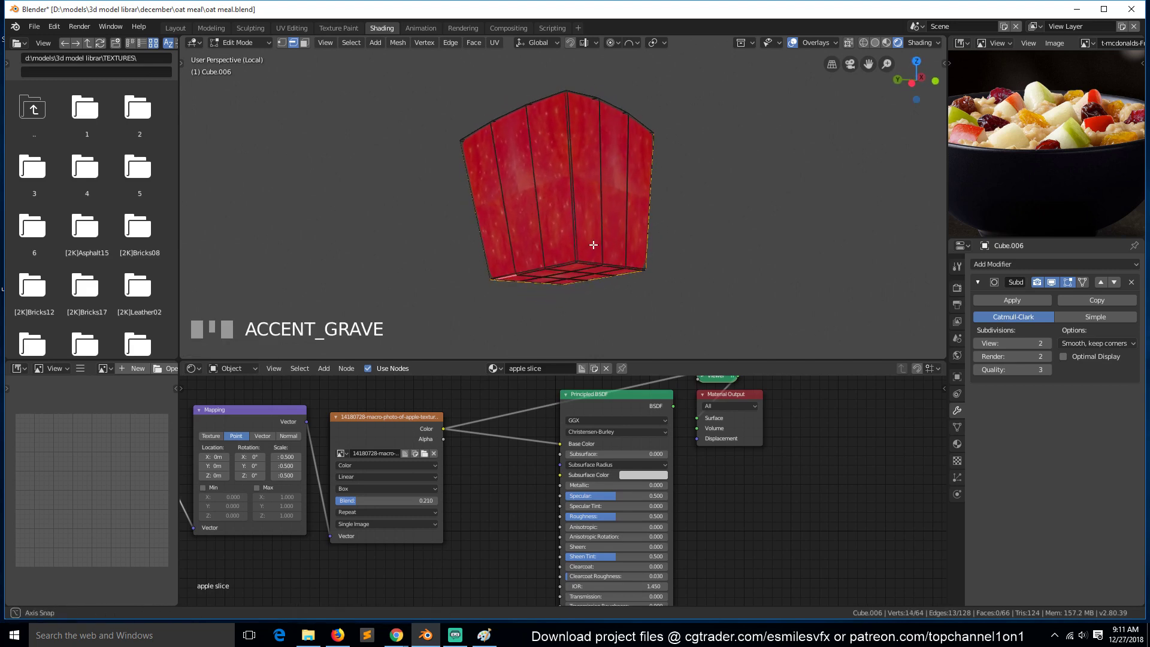
left_click(574, 170, "ctrl")
middle_click_drag(574, 170, 512, 251)
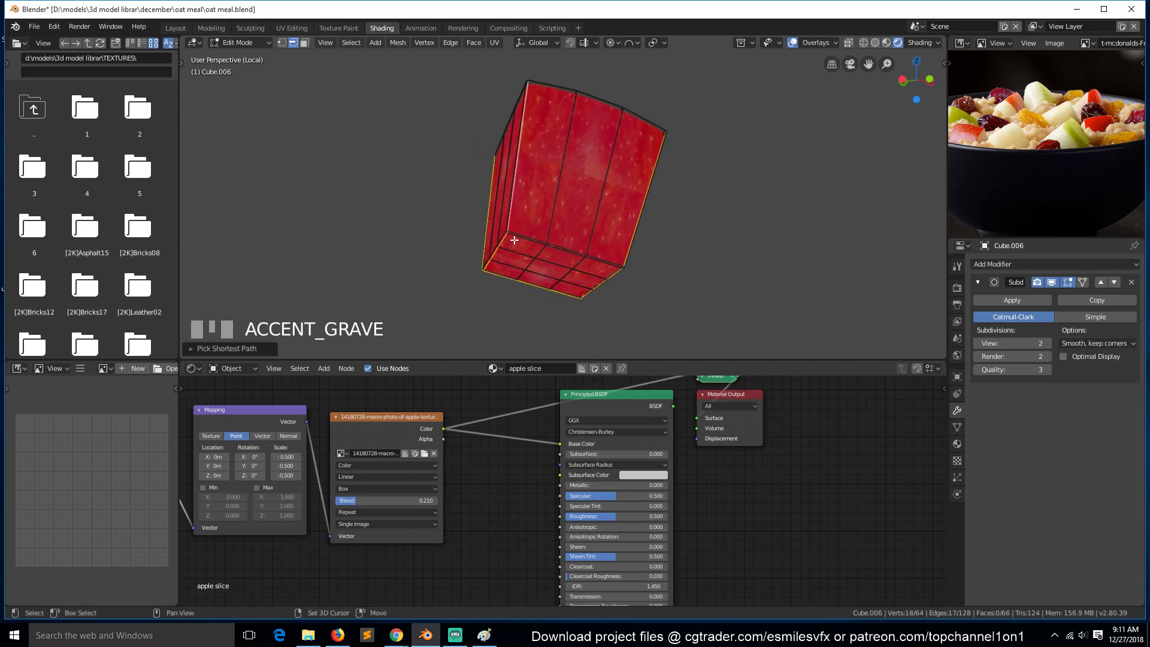
left_click(561, 247, "shift")
key("grave")
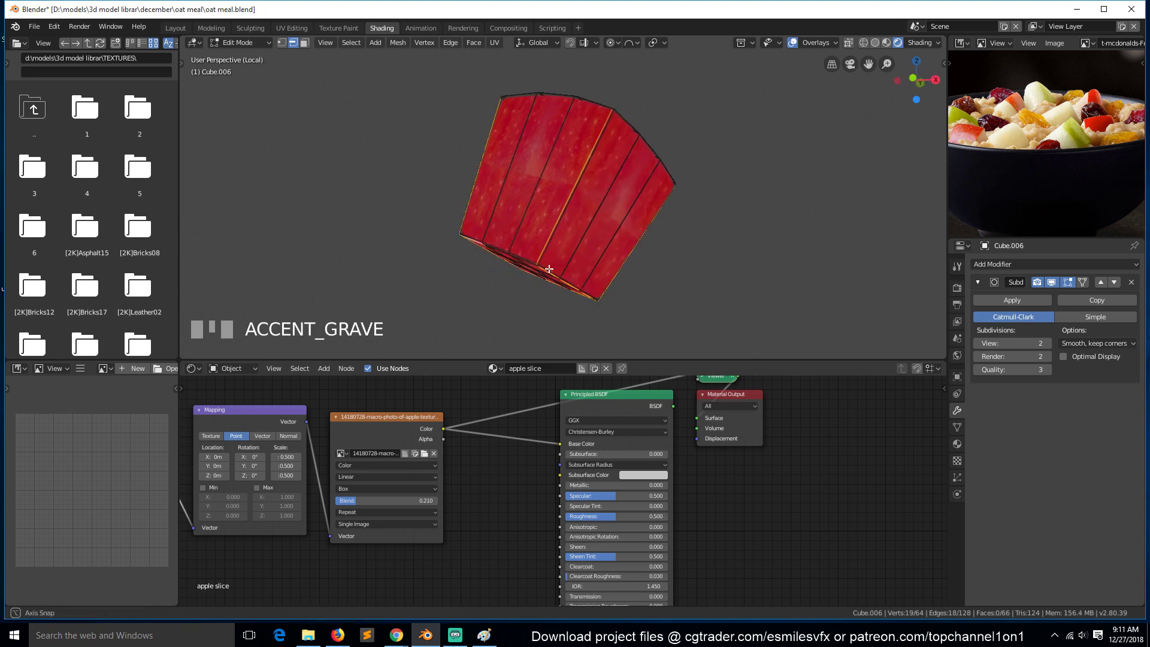
left_click(543, 246, "ctrl")
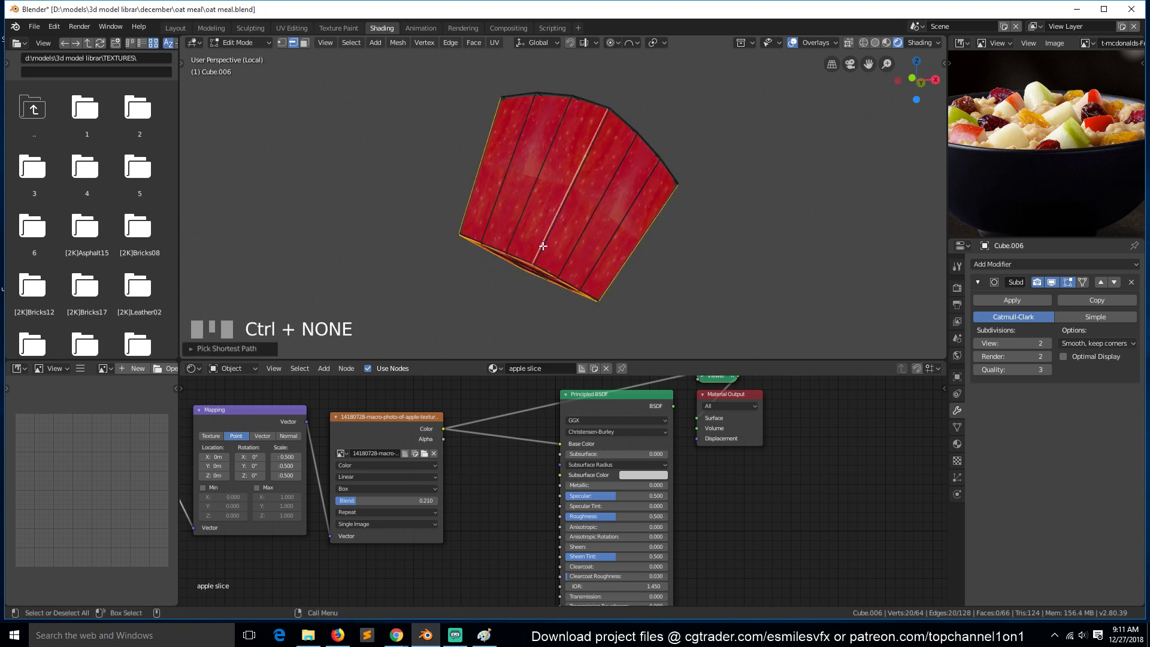
key("ctrl+e")
left_click(607, 256)
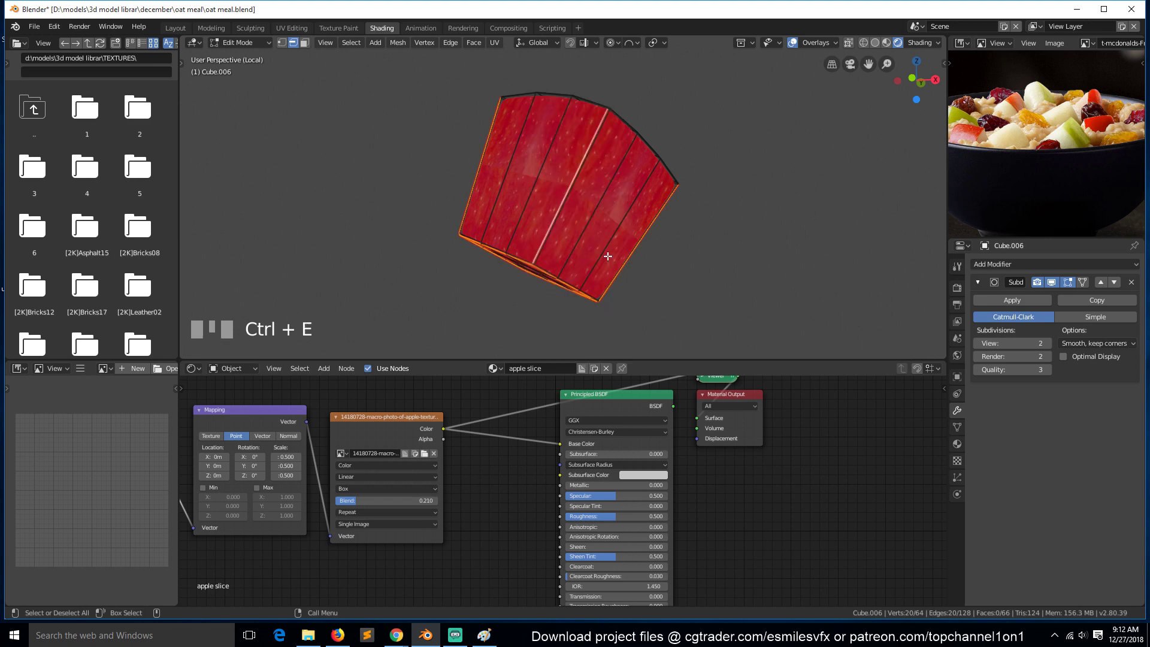
Step: Select the whole slice mesh and unwrap it in the UV Editing workspace
key("a")
left_click(292, 28)
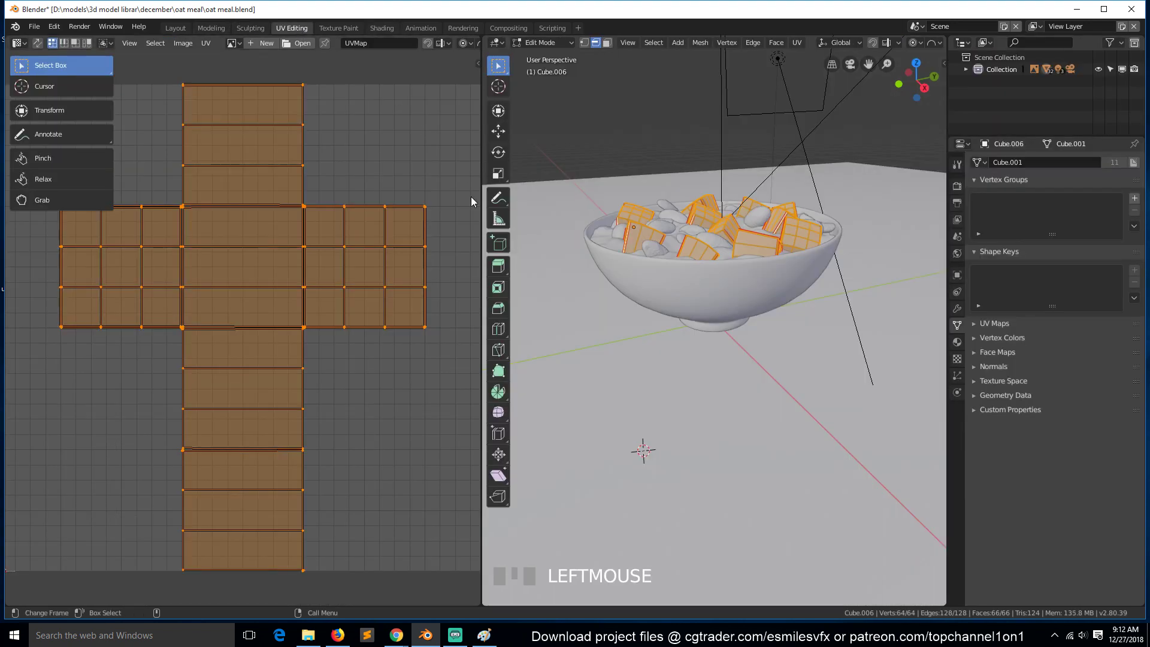
key("u")
left_click(713, 188)
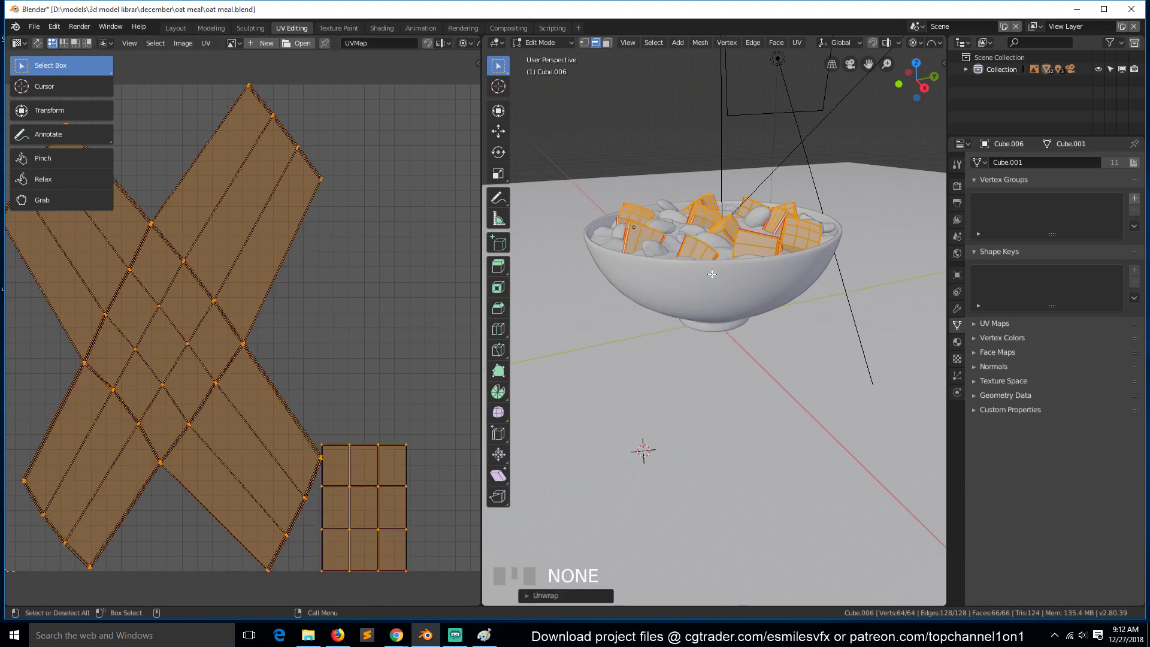
key("Tab")
key("Tab")
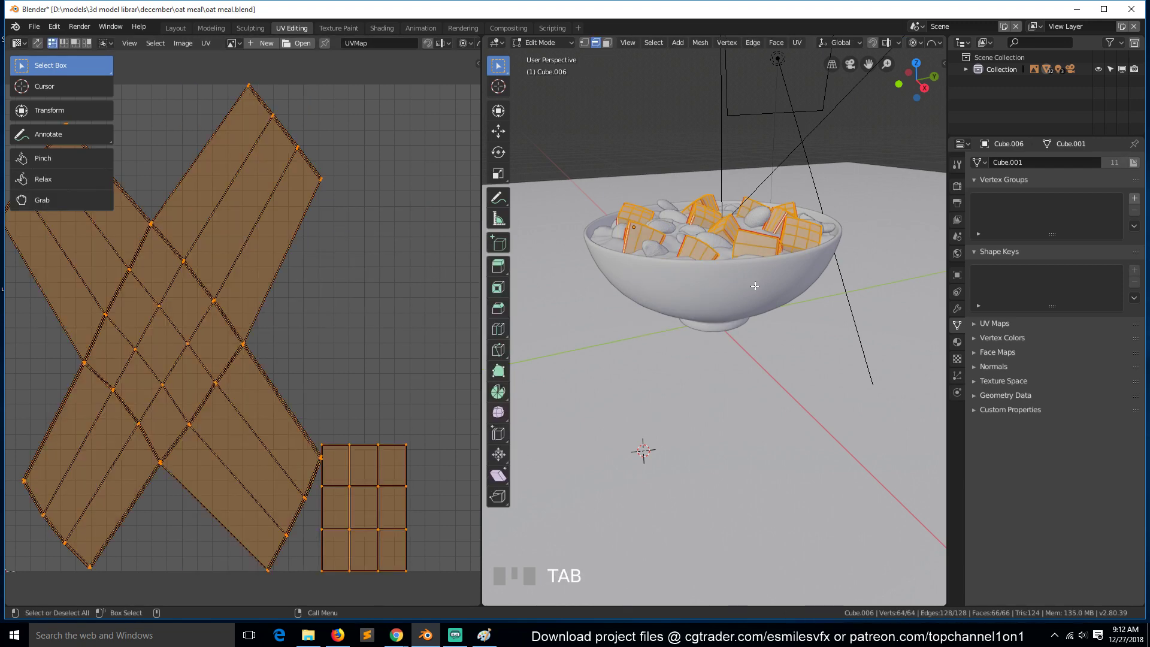
Step: Examine the unwrapped UV layout against the seams on the apple slices in the bowl
key("Tab")
key("shift+a")
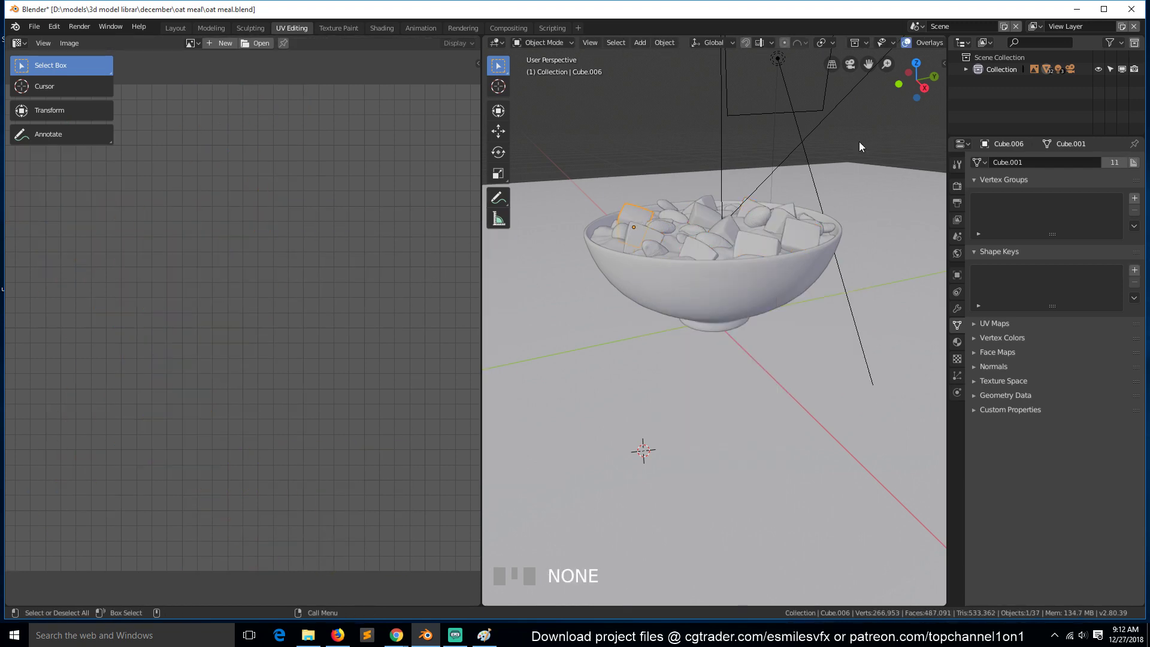
key("Tab")
scroll(375, 291, "down", 3)
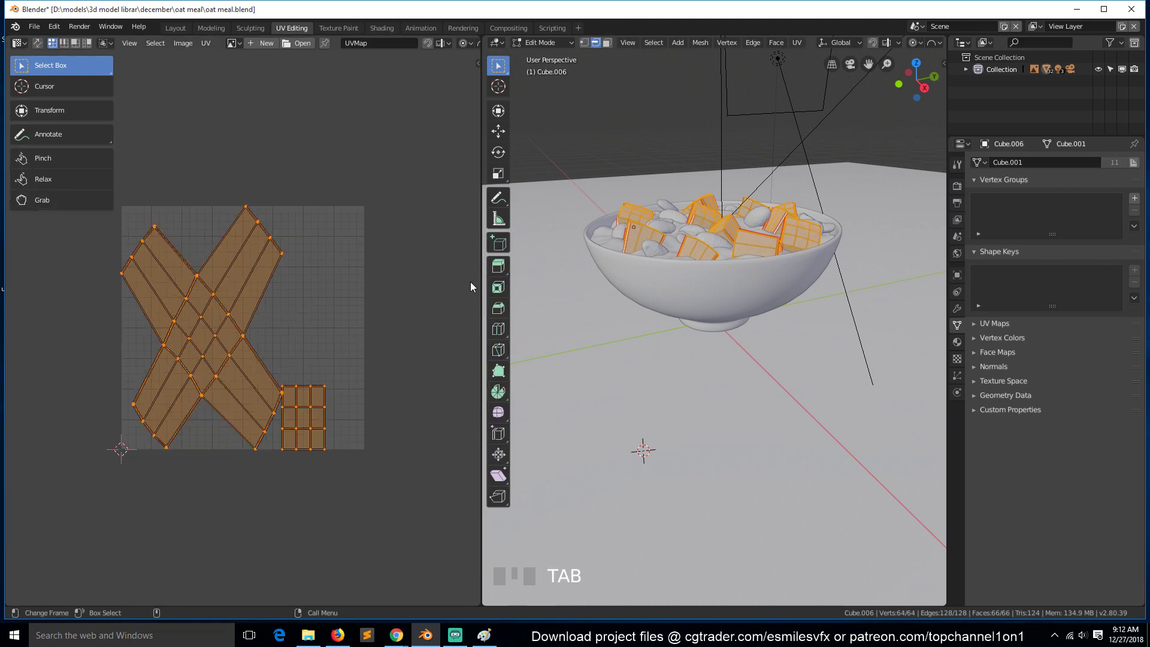
scroll(714, 246, "up", 4)
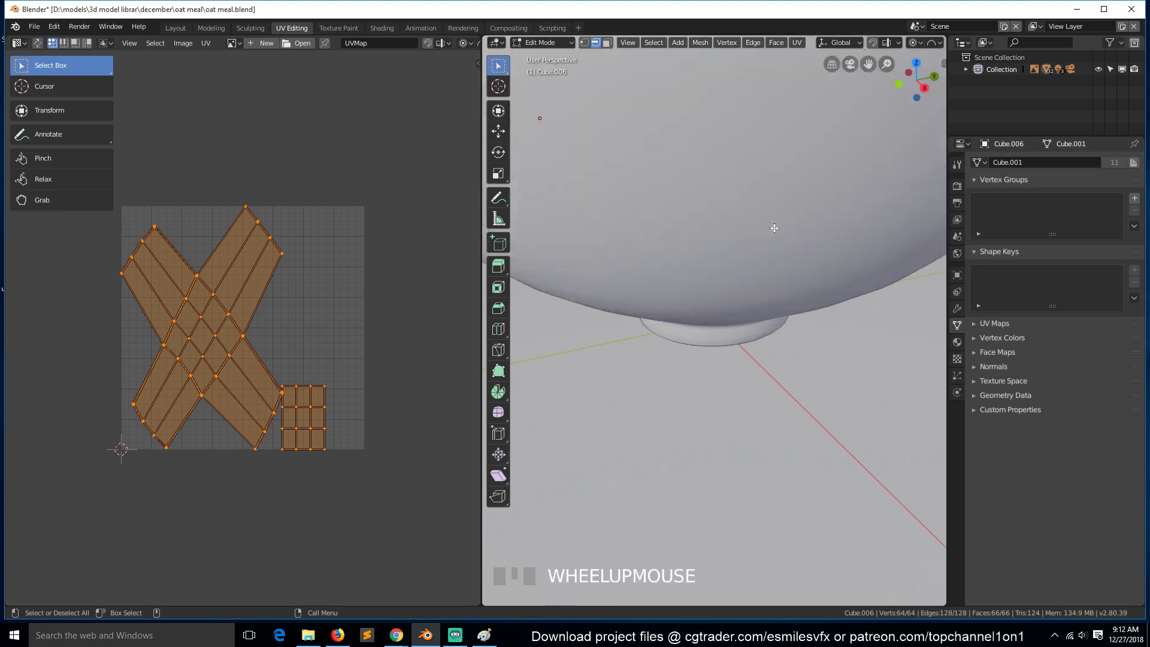
key("grave")
middle_click_drag(772, 228, 818, 264)
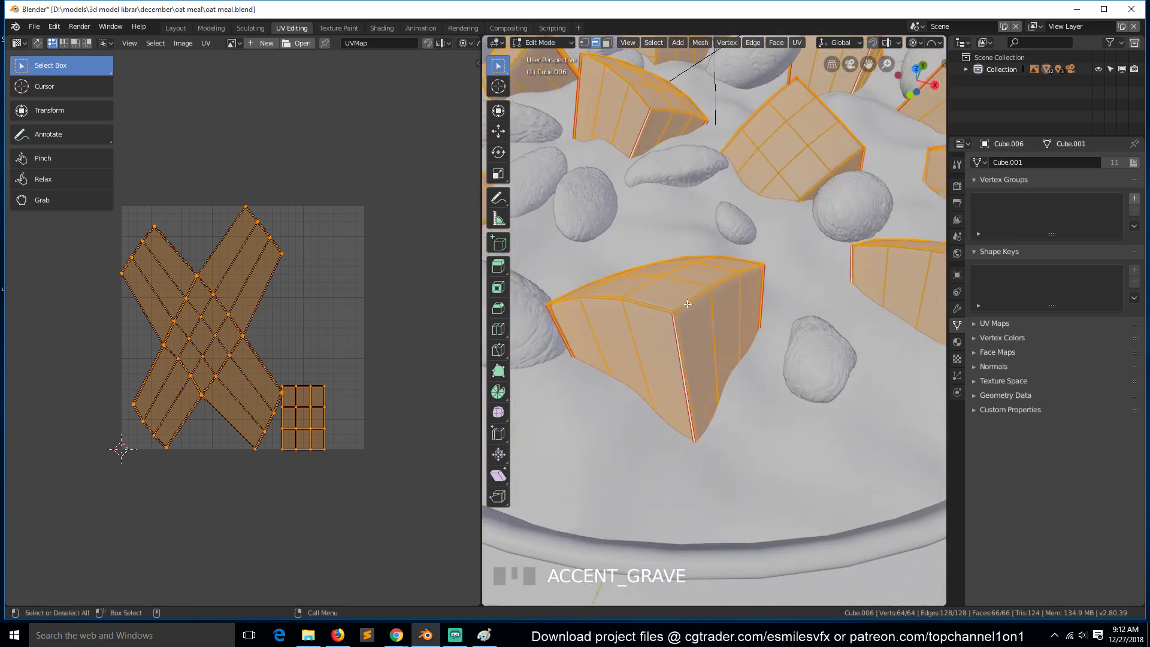
scroll(702, 312, "down", 4)
Step: Switch to vertex selection, return to Object Mode and select the apple slice near the bowl's rim
key("1")
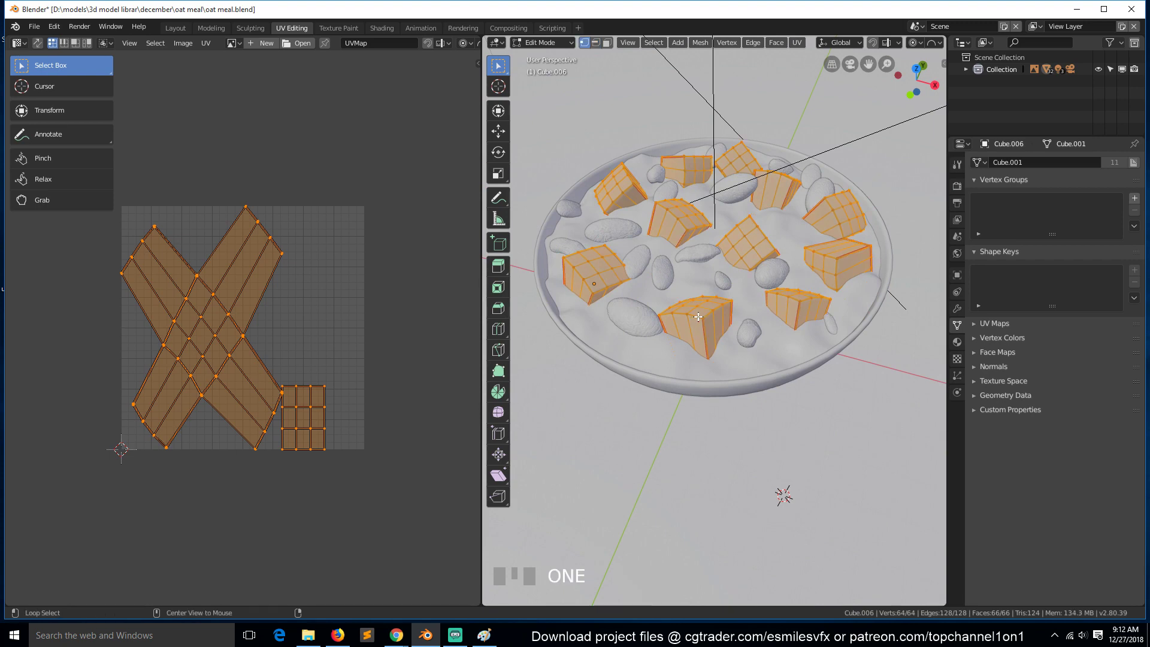
left_click(734, 321)
key("Tab")
key("Tab")
key("Tab")
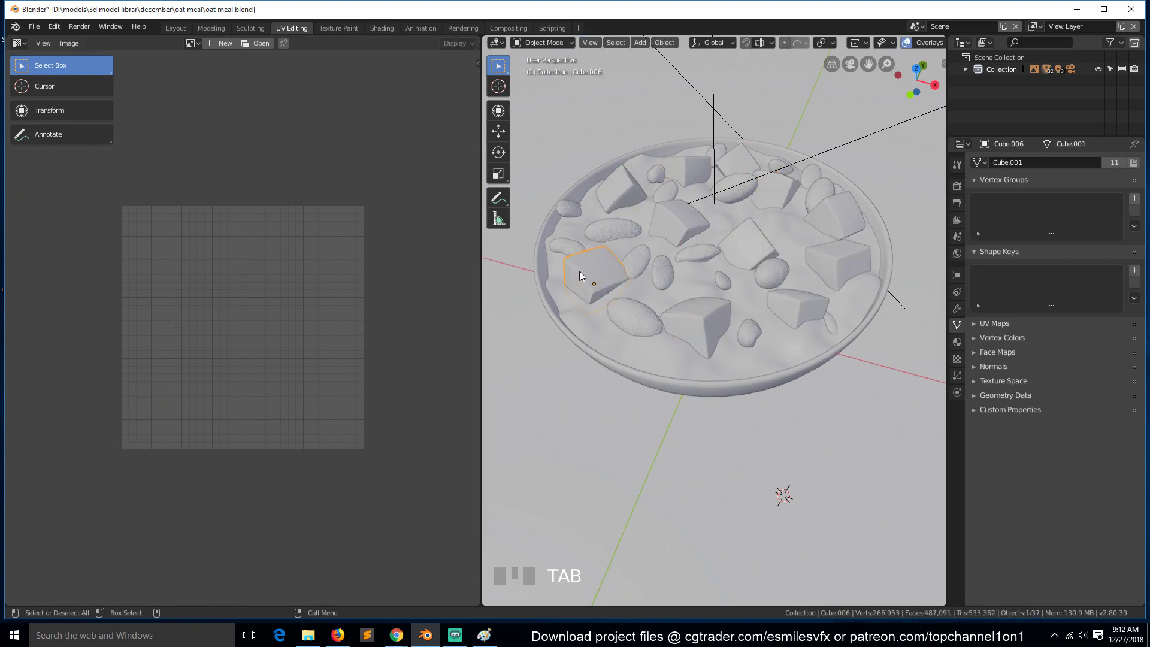
left_click(579, 272)
key("Tab")
key("Tab")
left_click(578, 269)
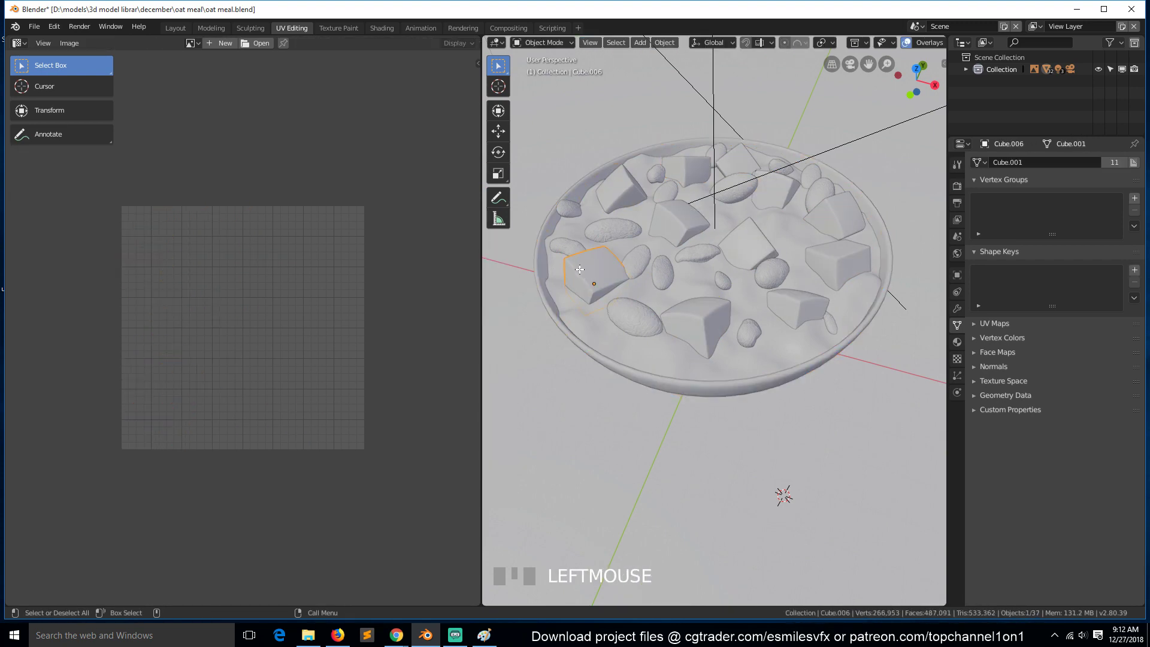
Step: Select the edge loop around the slice's top face and mark it as a seam
key("Tab")
left_click(577, 271, "alt")
key("KP_Decimal")
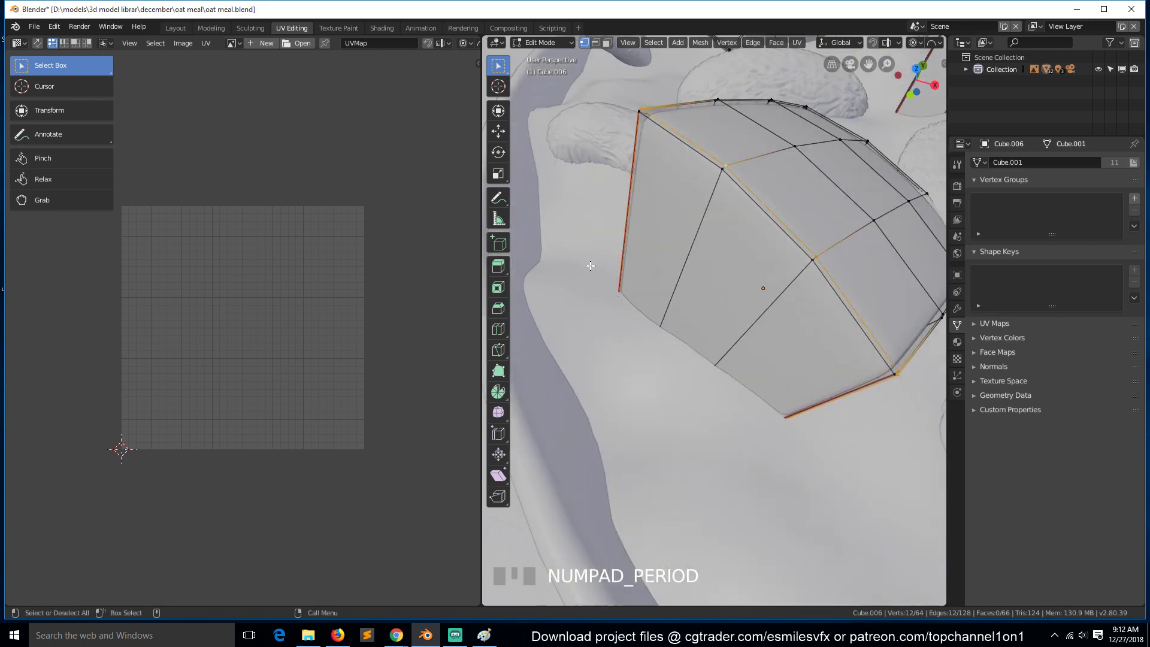
key("grave")
left_click(750, 194, "alt")
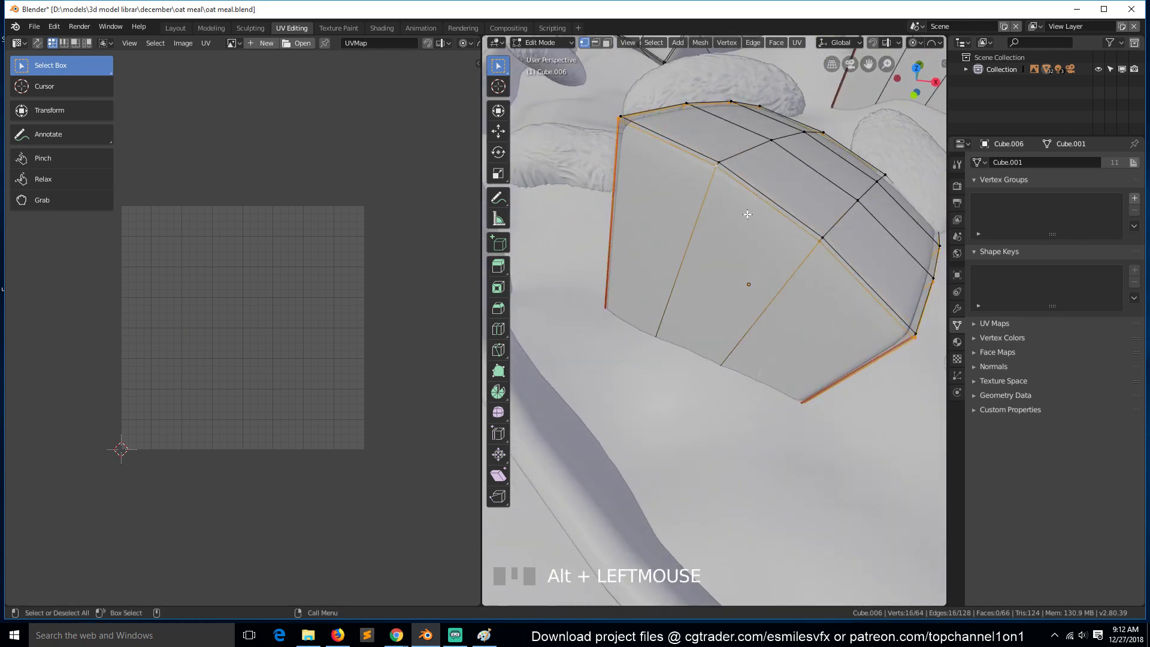
key("ctrl+e")
left_click(706, 217)
Step: Unwrap the entire slice mesh again using the added top seam
key("a")
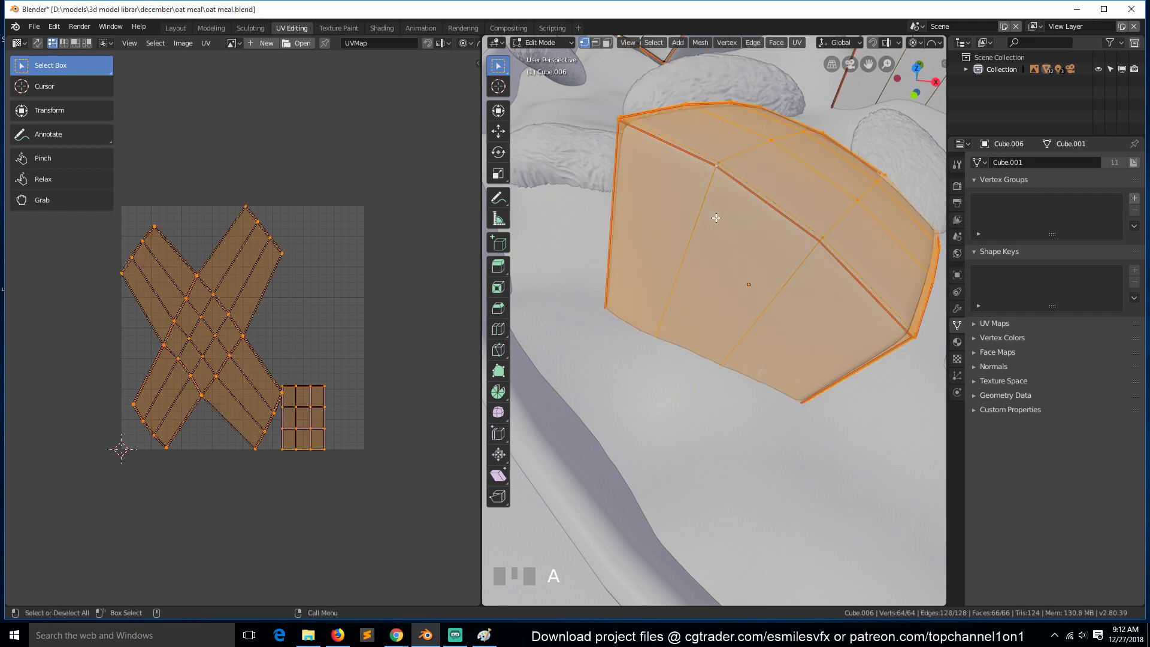
key("u")
left_click(716, 217)
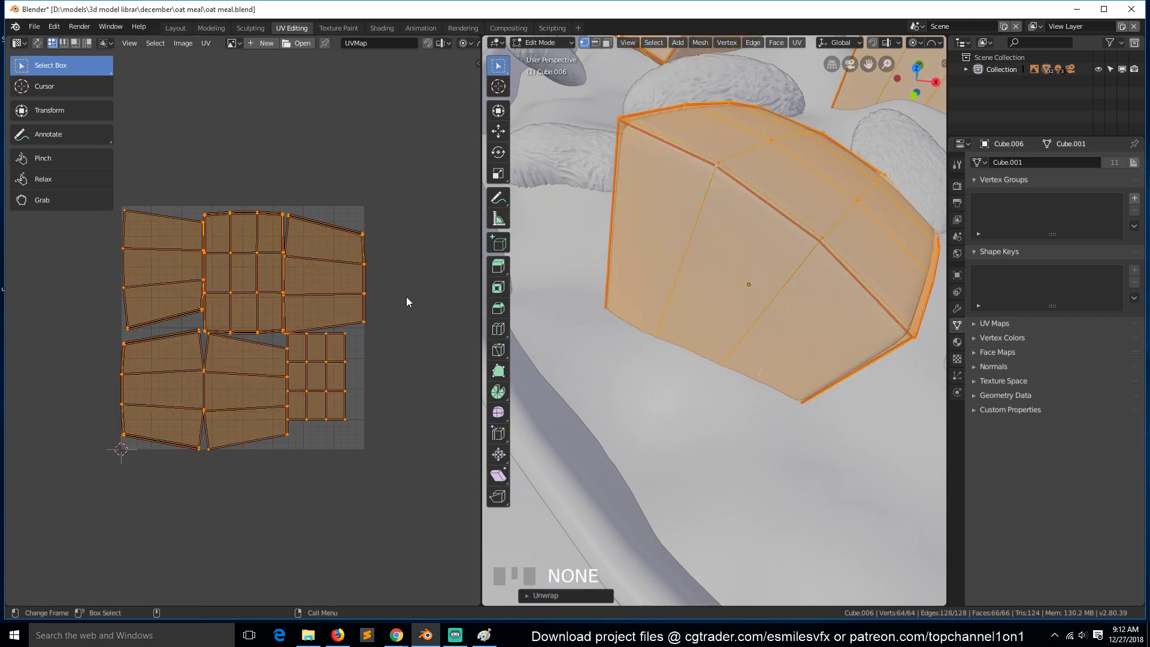
Step: Pick a vertex in the upper middle UV island and display the 14180728-macro apple texture behind the UVs
left_click(266, 267)
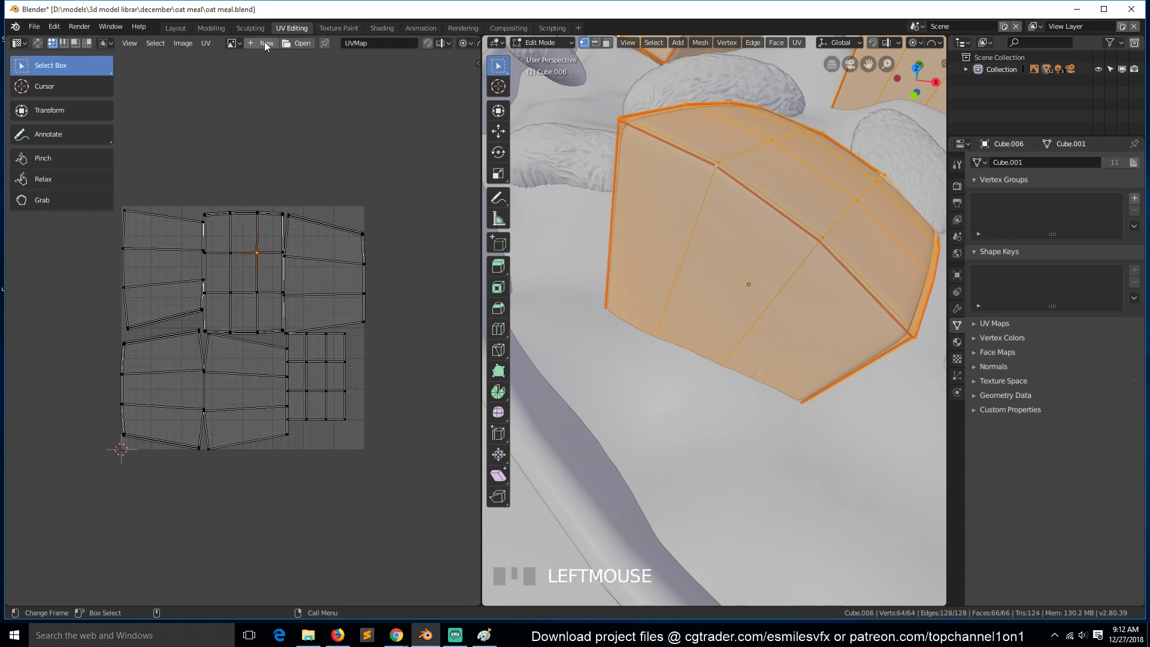
left_click(231, 42)
left_click(240, 61)
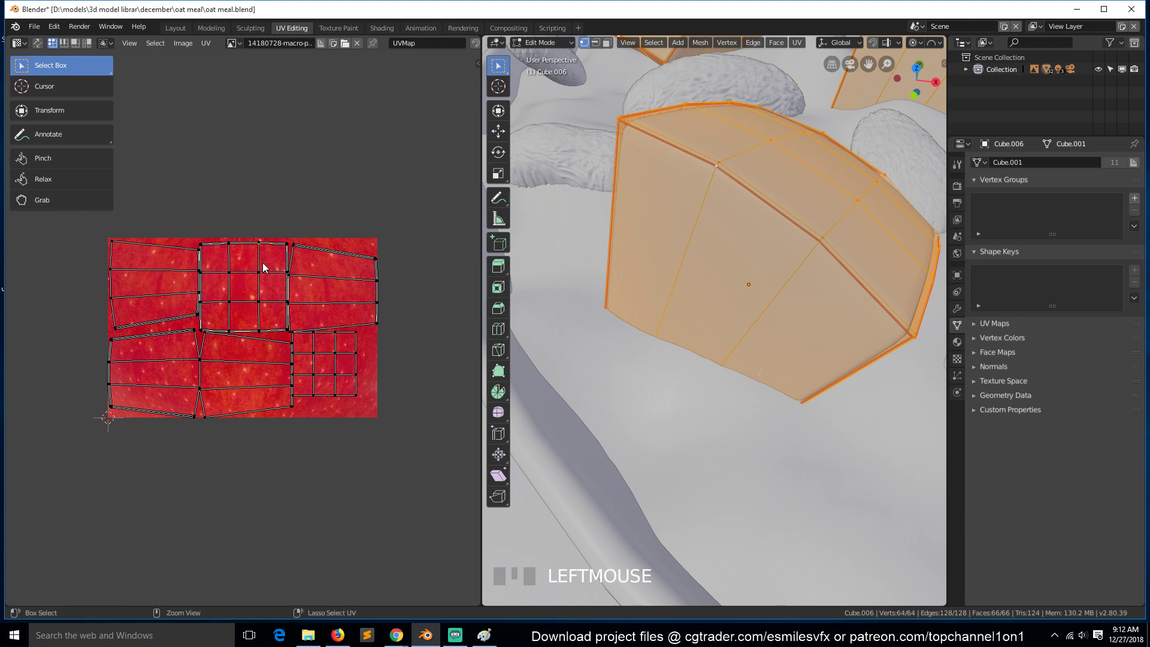
Step: Select the entire upper middle UV island, turn off proportional editing, then enlarge and reposition the island to span the apple texture's height
key("ctrl+l")
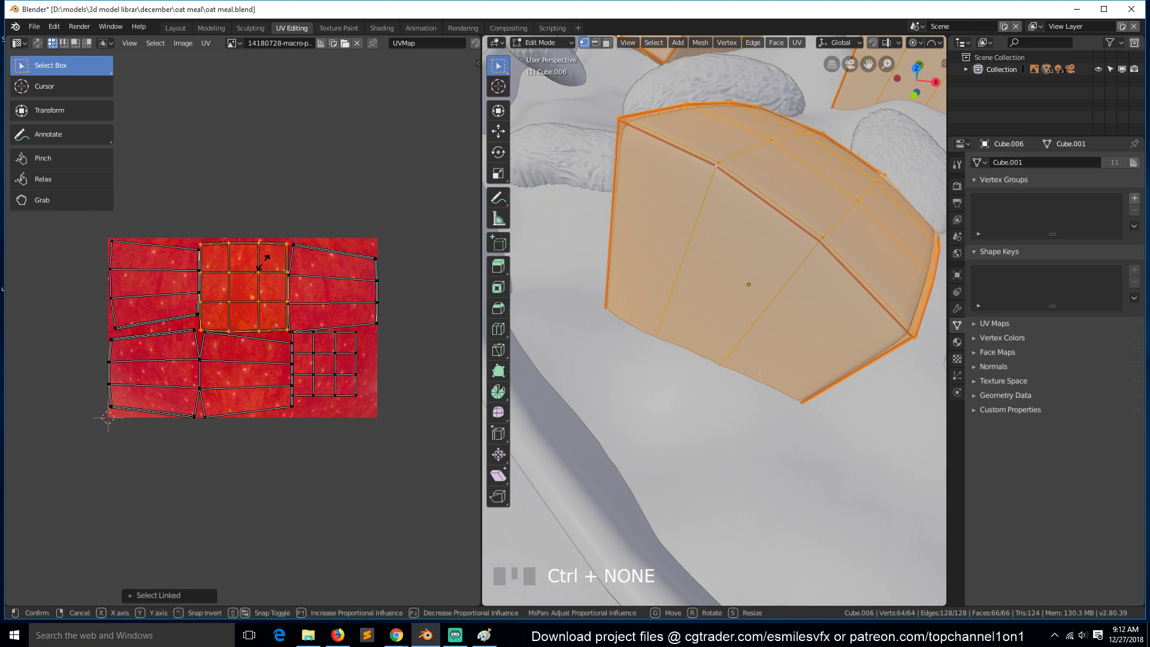
key("g")
right_click(295, 286)
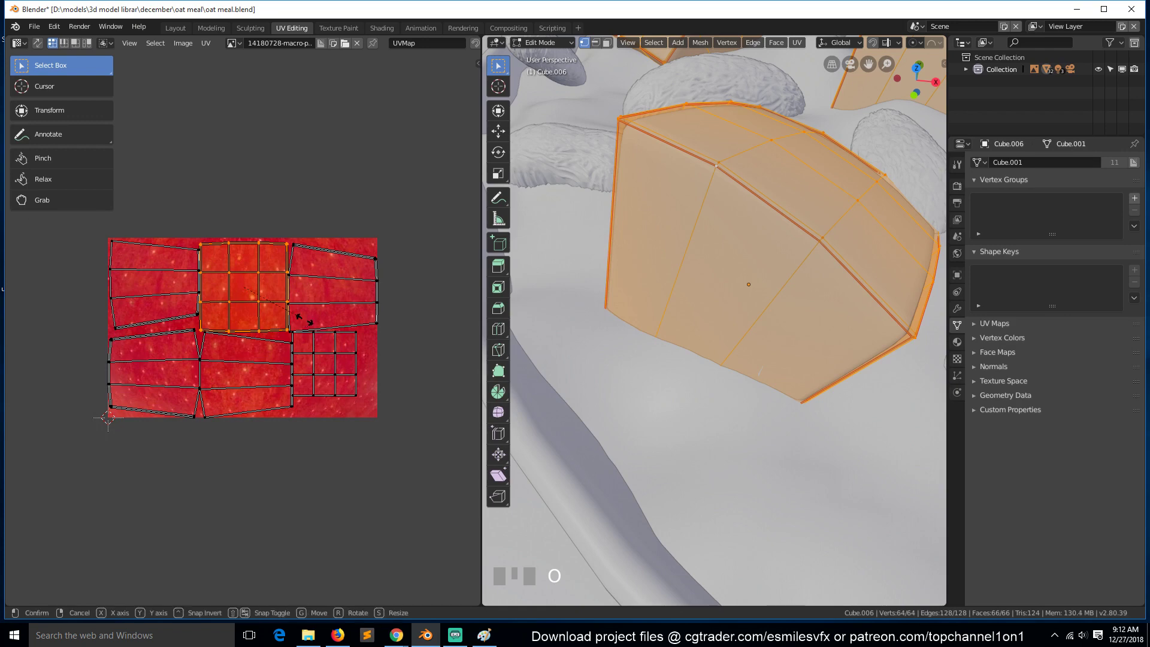
key("s")
left_click(357, 357)
key("g")
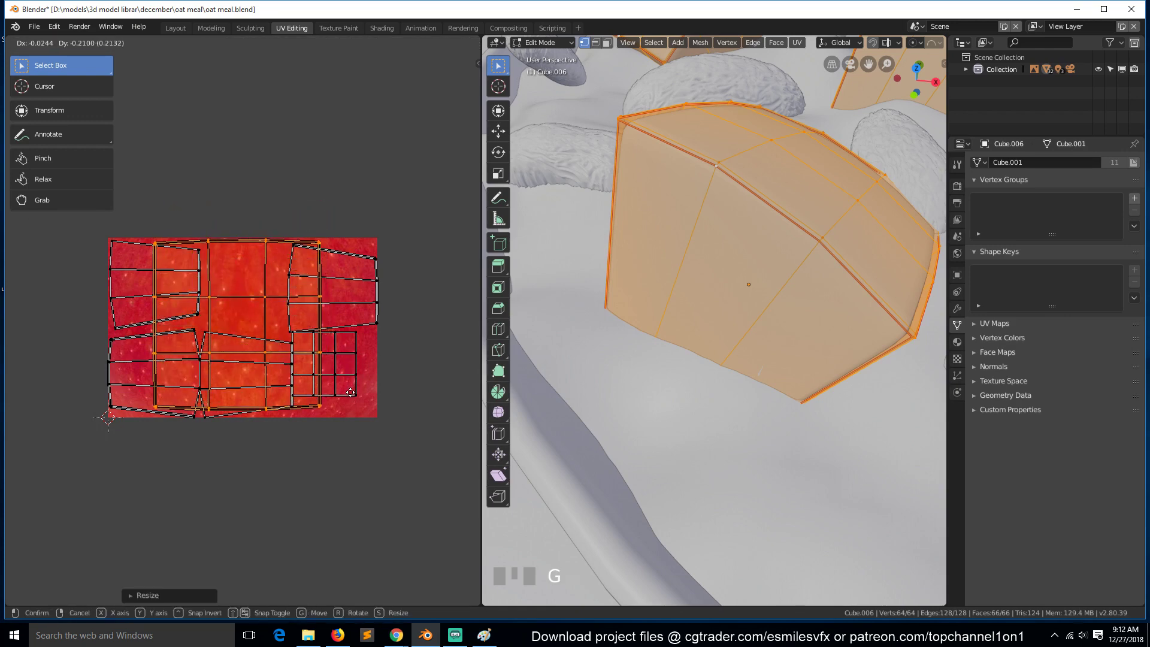
left_click(361, 371)
Step: Stretch the island along X and nudge it to cover nearly the whole texture width, then return to Object Mode
key("s")
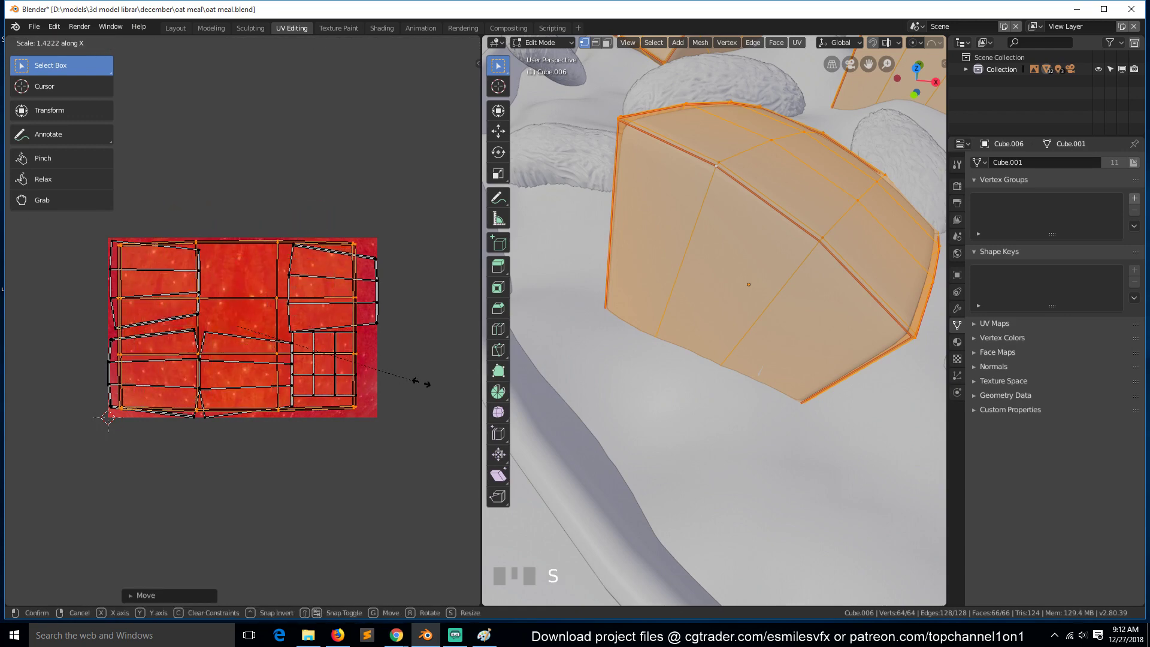
left_click(440, 381)
key("g")
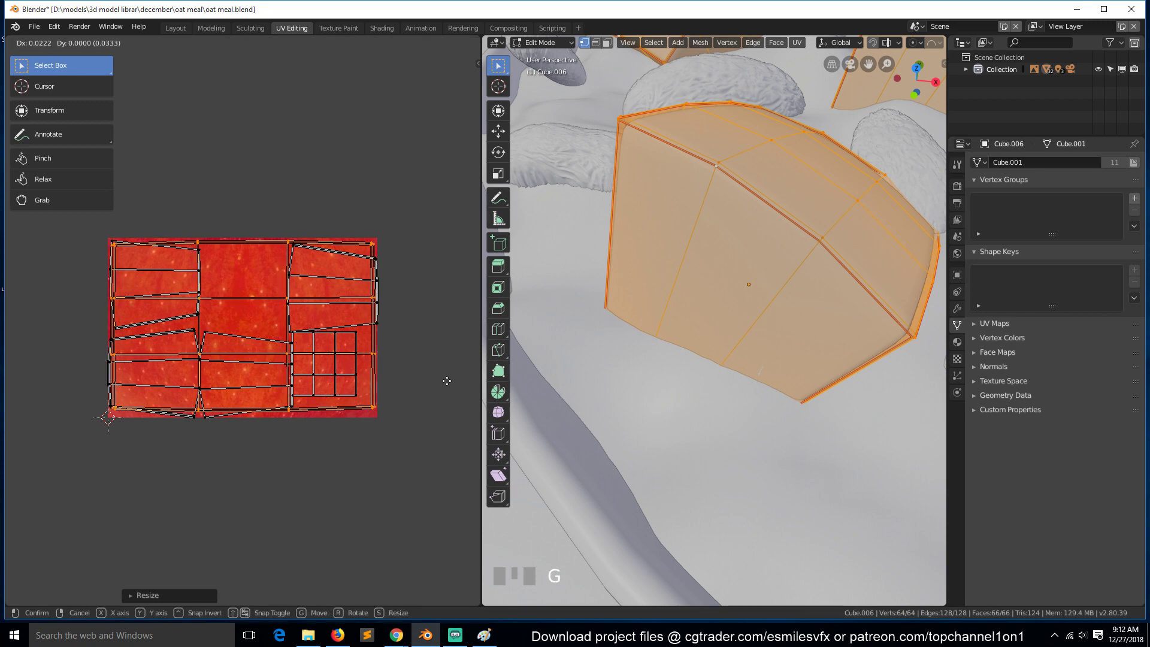
left_click(447, 381)
key("Tab")
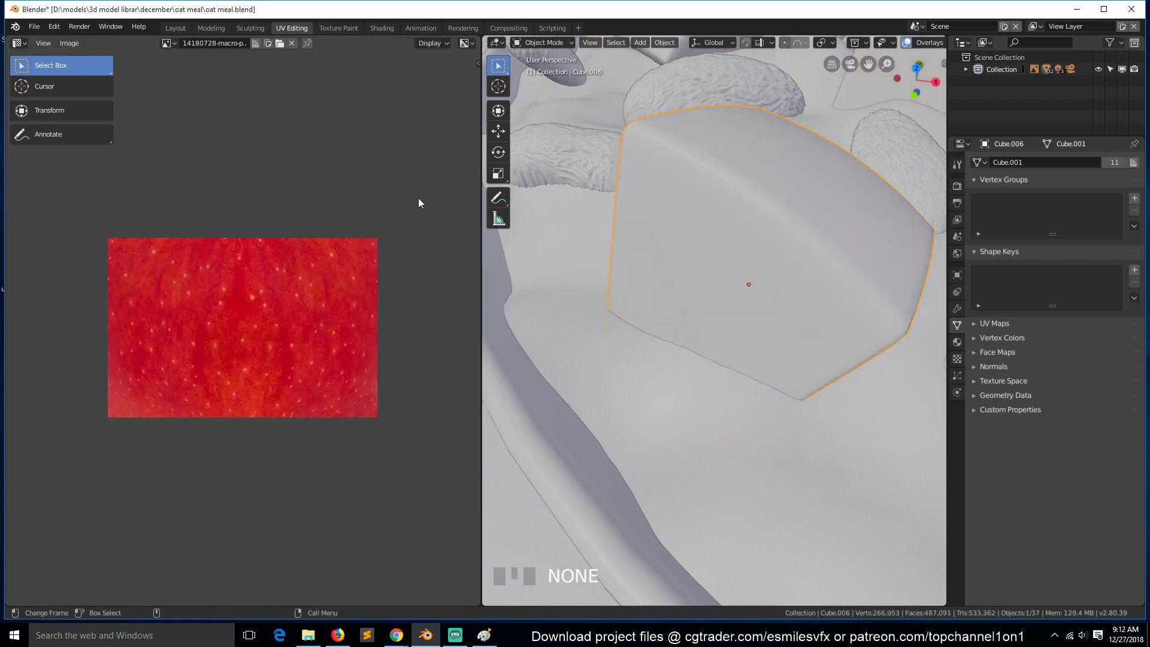
Step: In the Shading workspace, delete the Mapping and Texture Coordinate nodes from the apple slice material
left_click(383, 27)
key("grave")
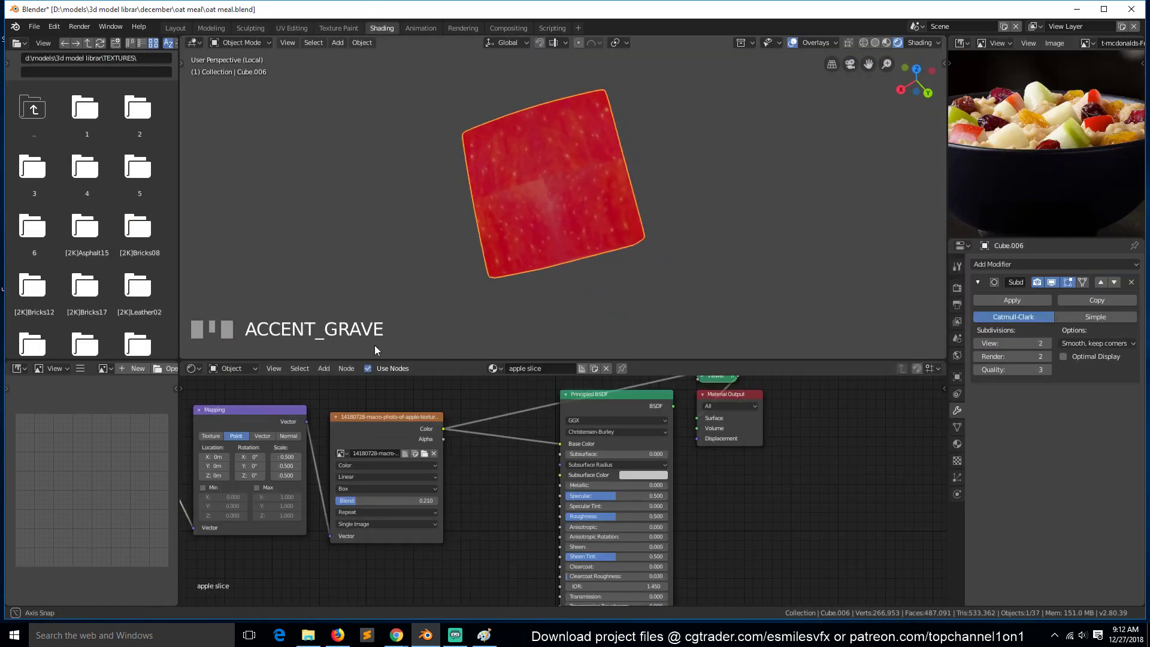
scroll(299, 465, "down", 3)
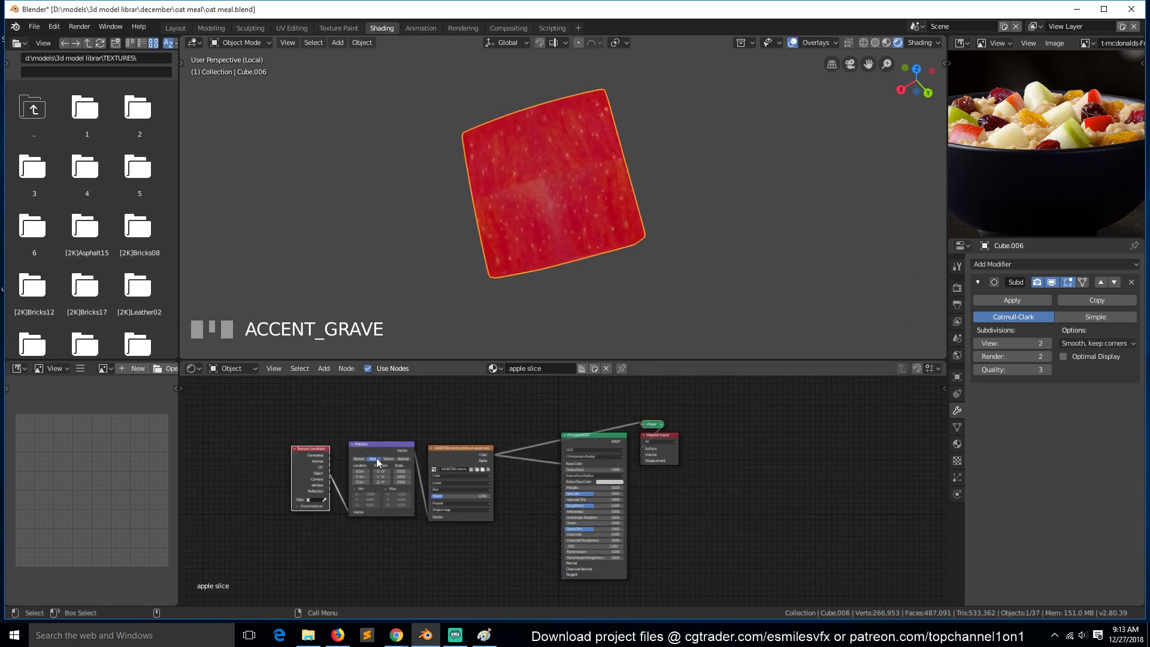
left_click(384, 457)
left_click(319, 457, "shift")
key("Delete")
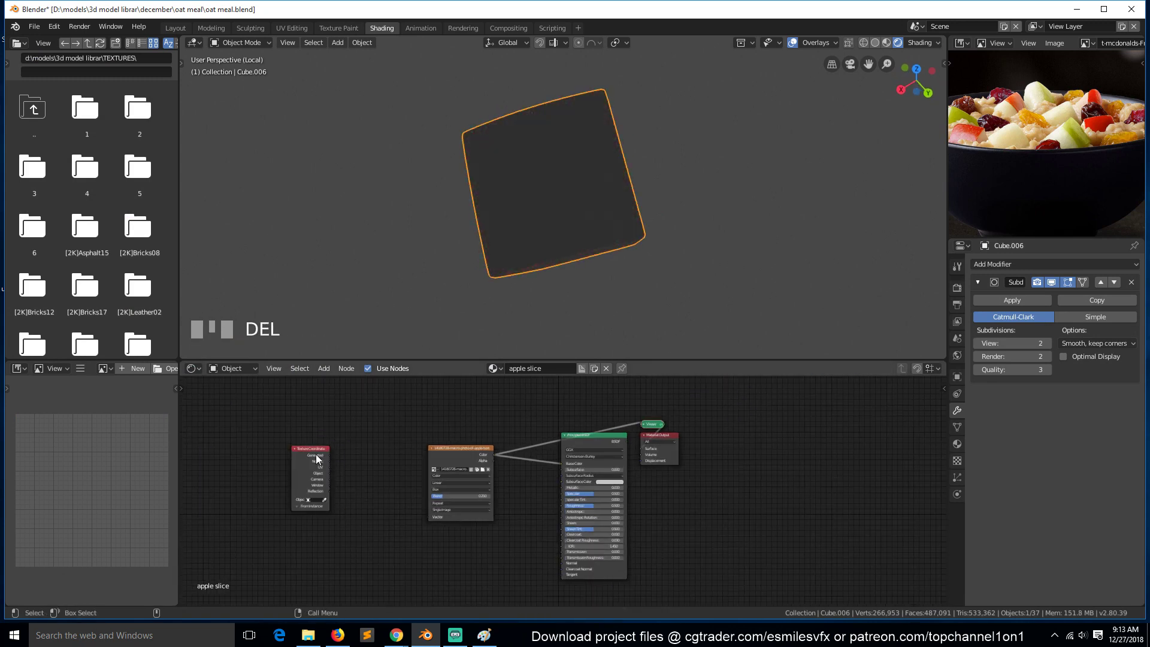
left_click(316, 459)
key("Delete")
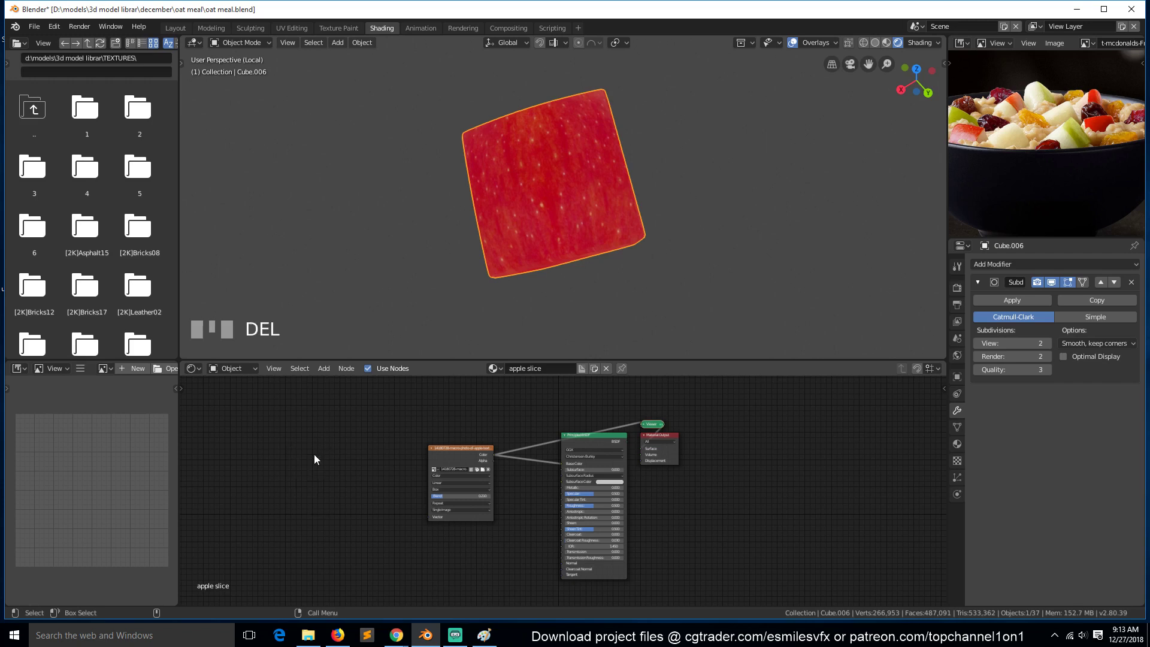
Step: Select the ring of side faces around the slice in face mode and show their UVs in the UV Editing workspace
key("grave")
middle_click_drag(610, 113, 494, 202)
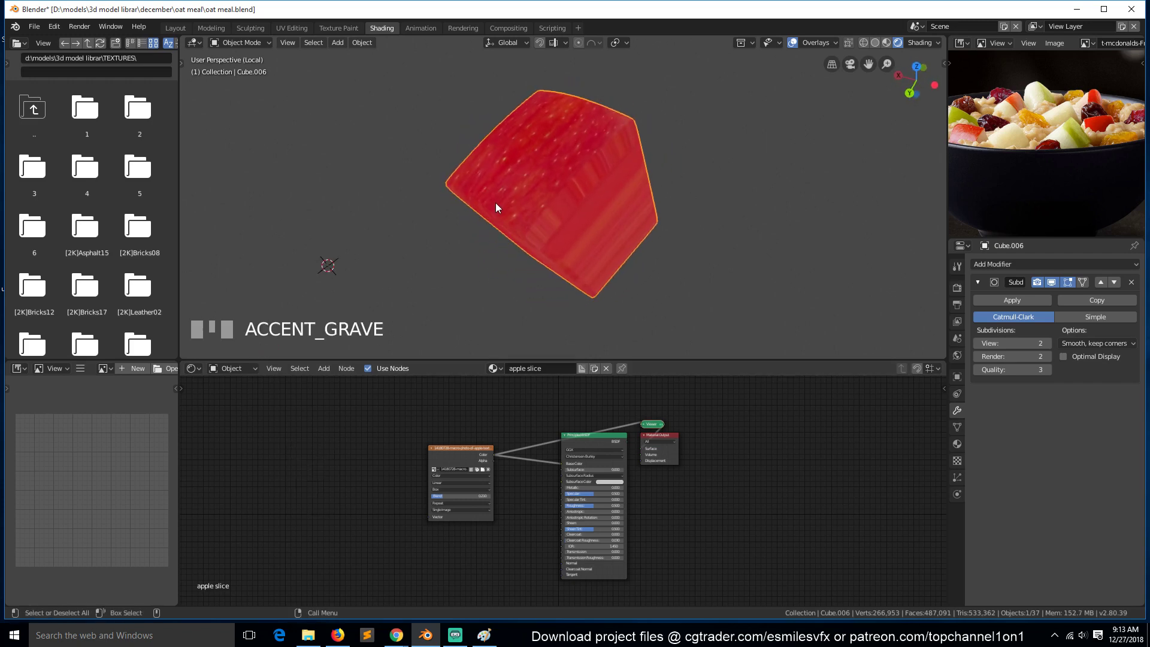
key("Tab")
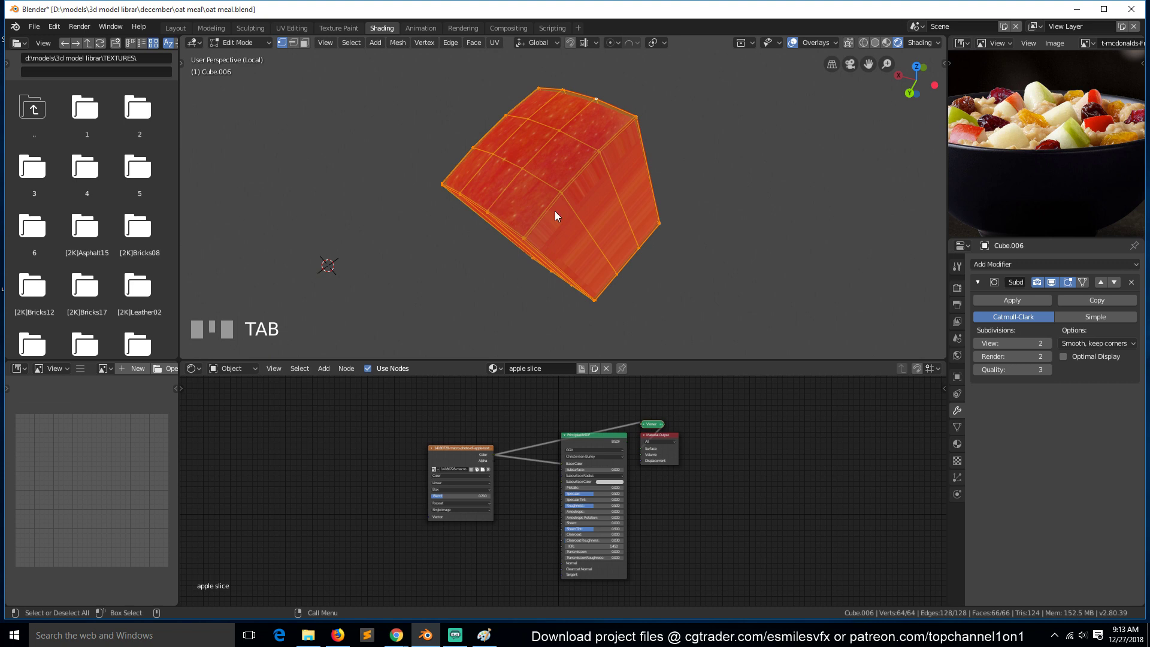
key("grave")
middle_click_drag(555, 211, 620, 185)
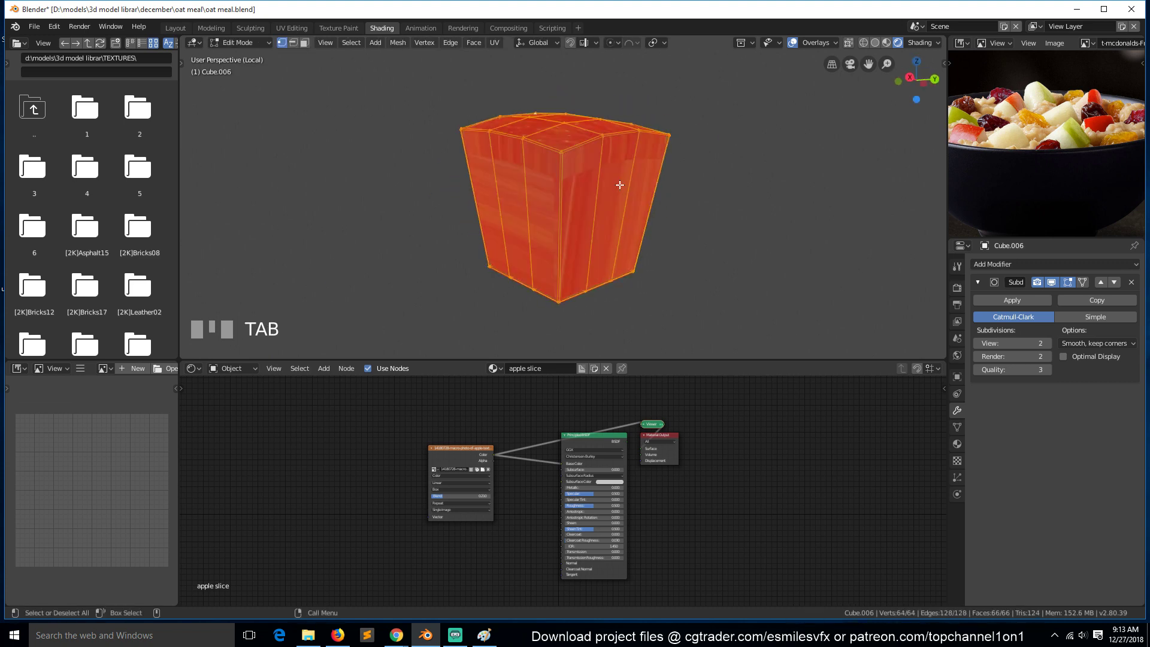
left_click(562, 197, "alt")
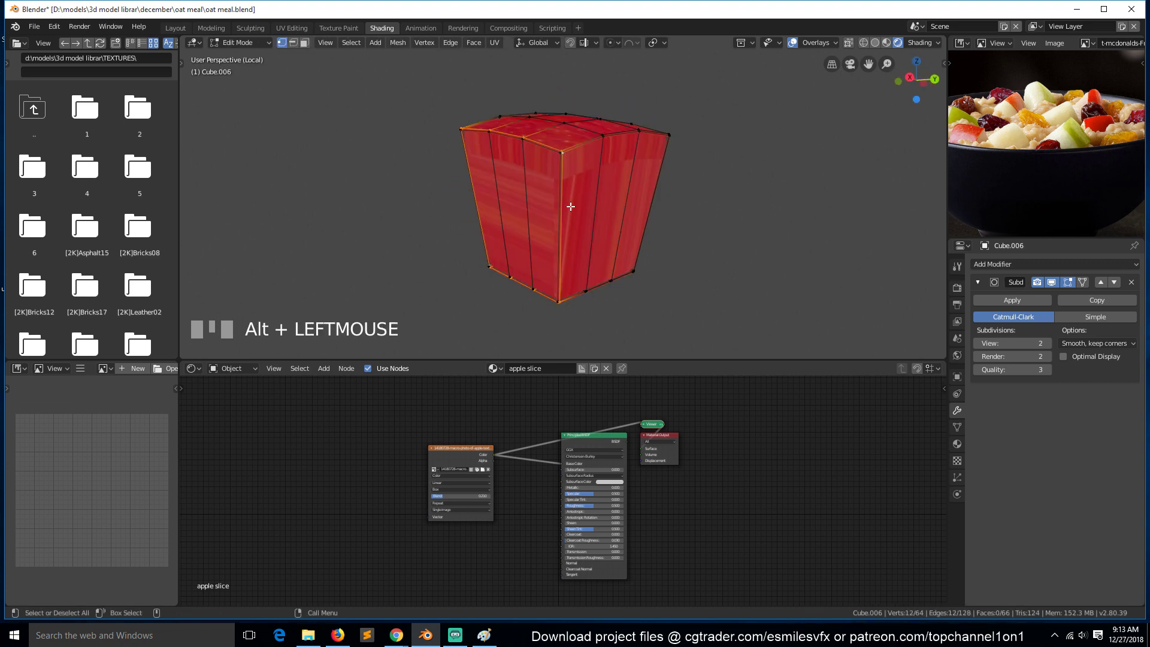
key("3")
left_click(570, 206, "alt")
left_click(293, 28)
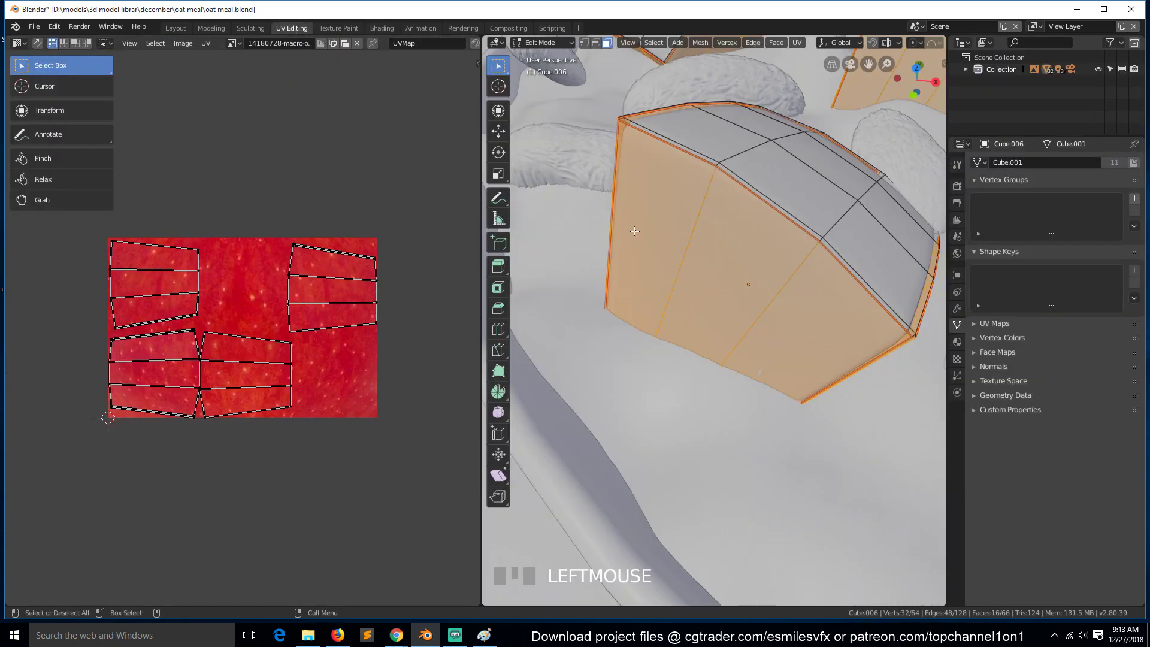
key("ctrl+KP_Add")
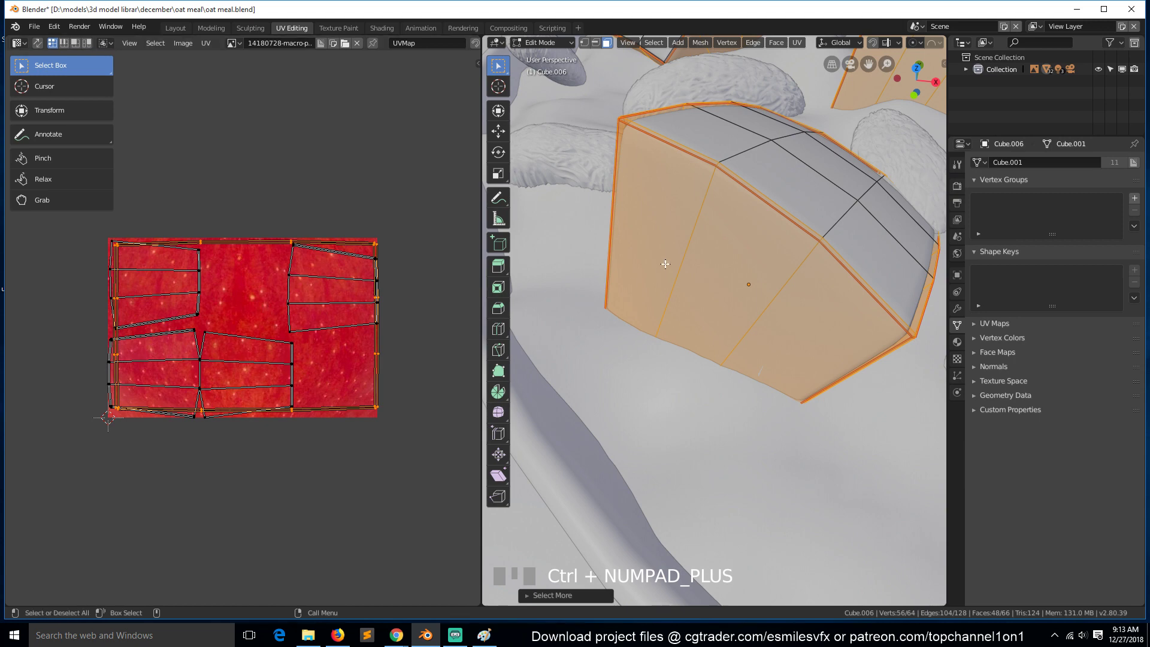
key("ctrl+z")
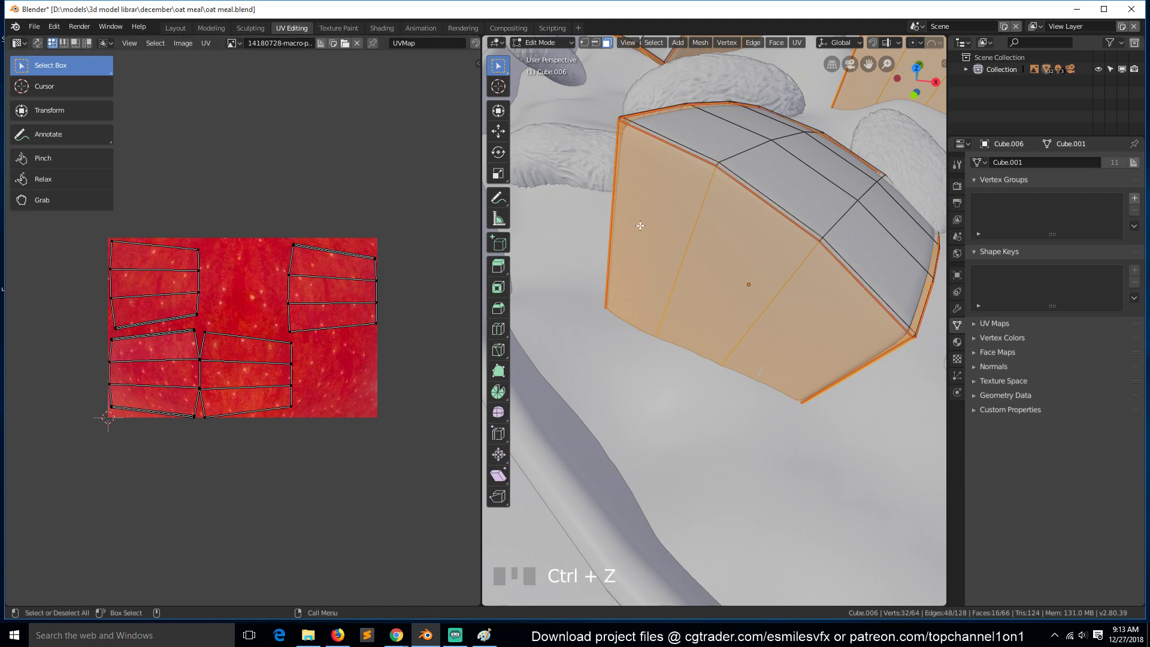
Step: Select the edge loop through the slice's near vertical corner in edge mode and clear its seam
key("grave")
middle_click_drag(640, 225, 686, 223)
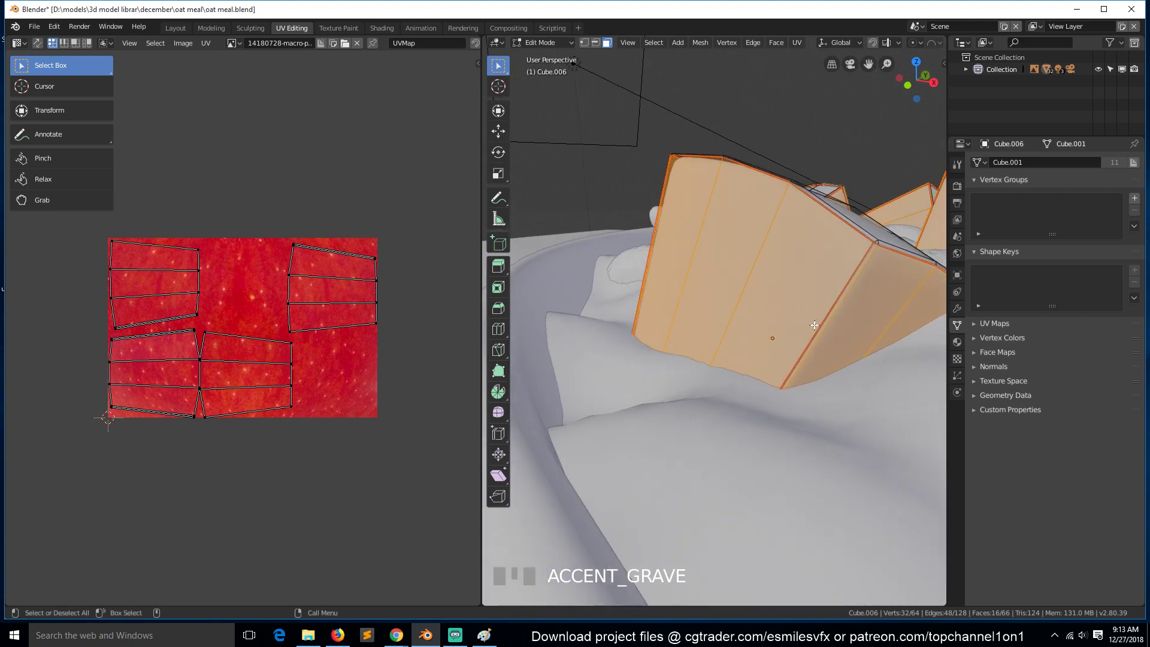
key("2")
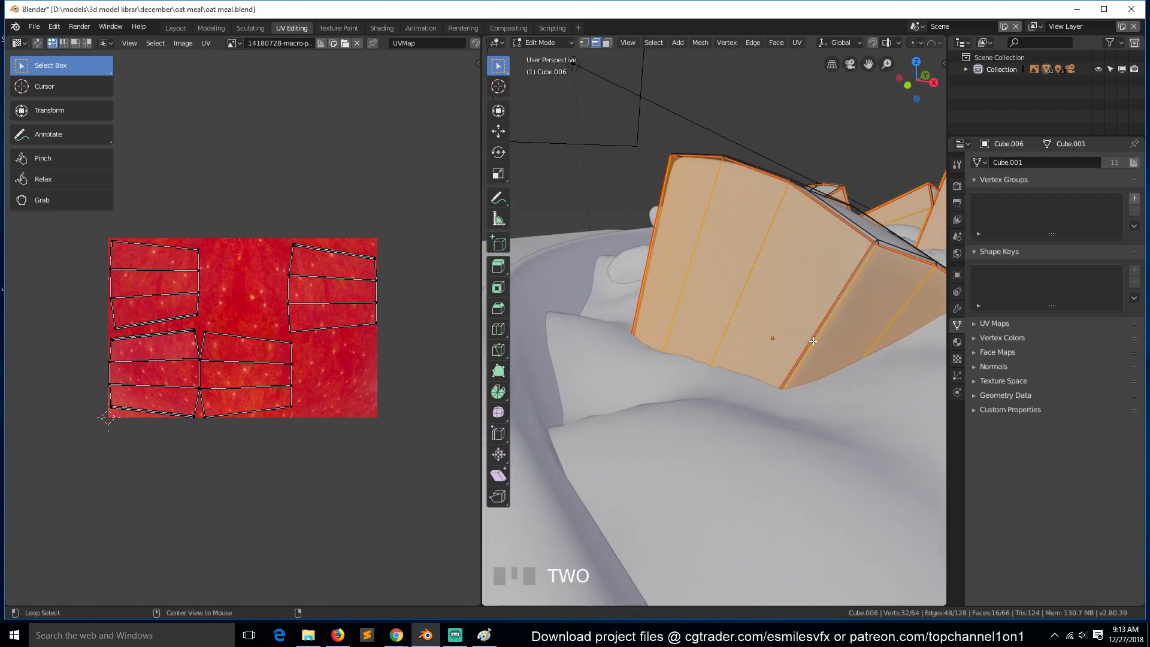
left_click(813, 338, "alt")
key("ctrl+e")
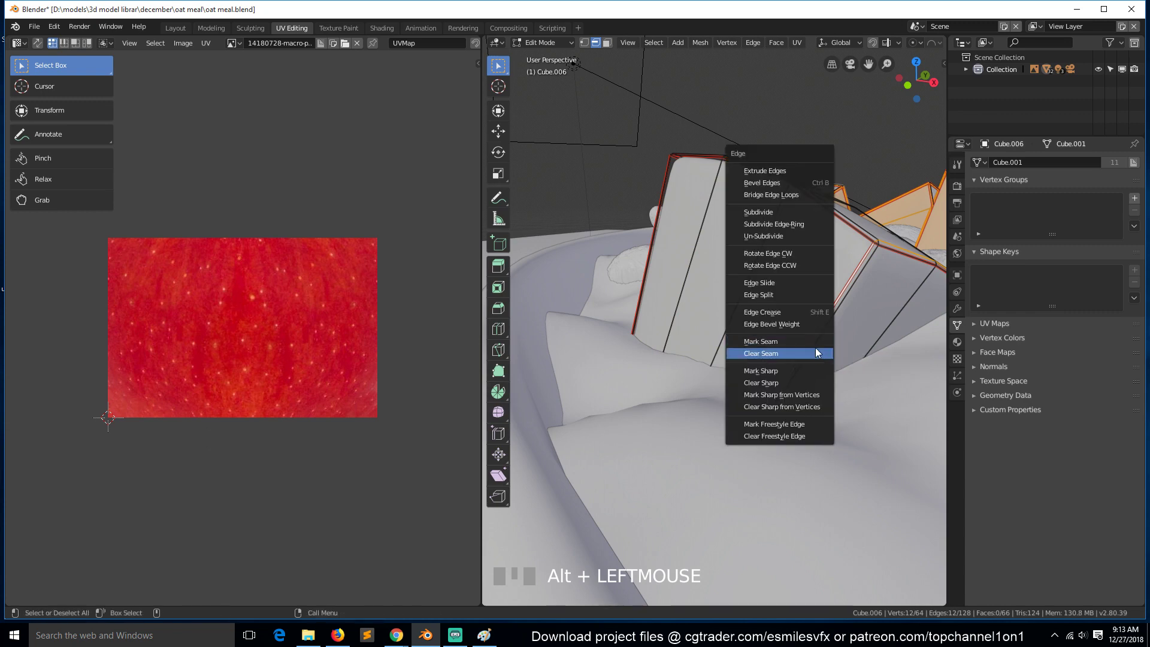
left_click(814, 342)
Step: Isolate the slice in local view and clear the remaining seams on the edge loop at its front vertical corner
key("Tab")
key("KP_Divide")
key("Tab")
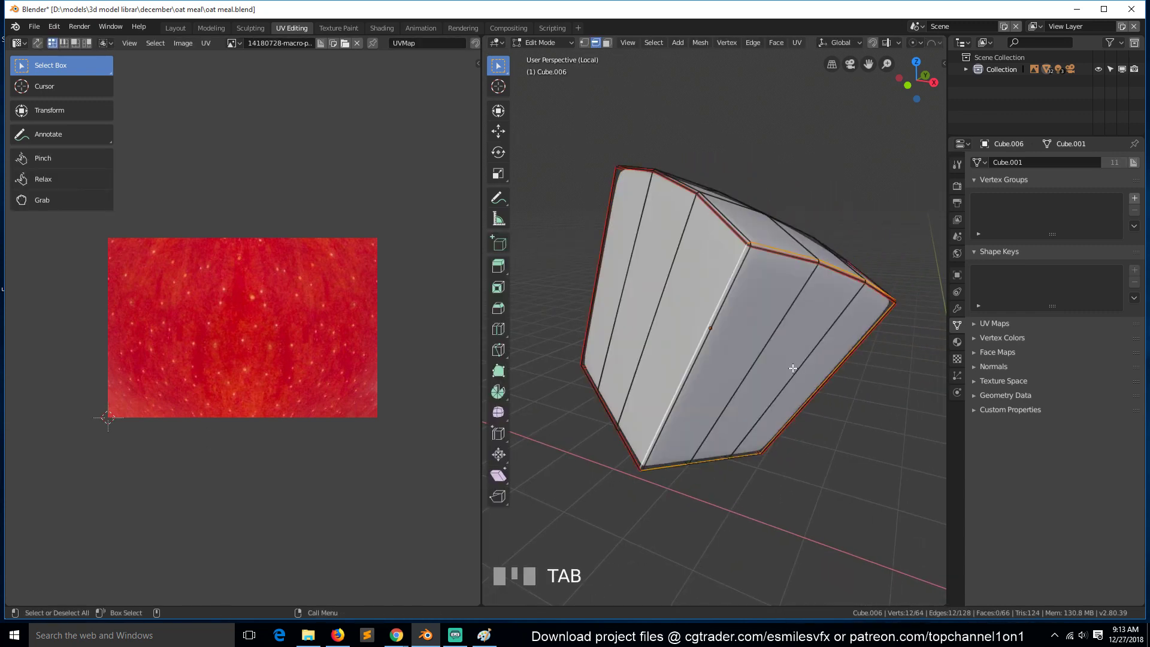
key("grave")
middle_click_drag(814, 352, 692, 313)
left_click(692, 314, "alt")
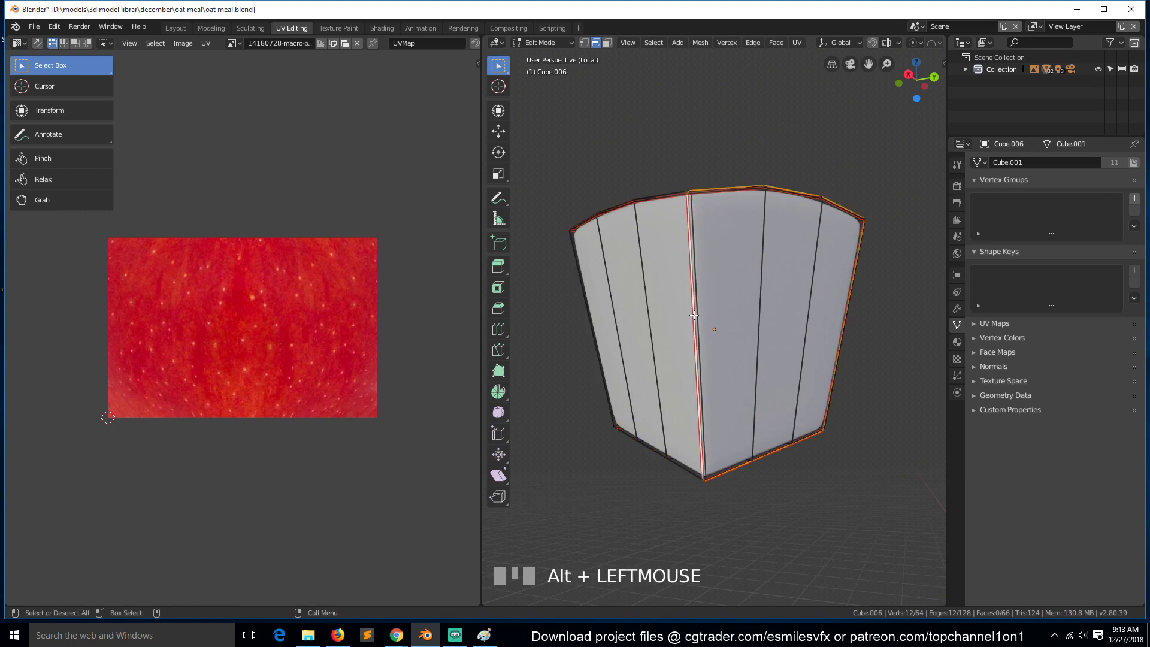
key("ctrl+e")
left_click(696, 316)
key("grave")
middle_click_drag(905, 257, 805, 331)
key("ctrl+e")
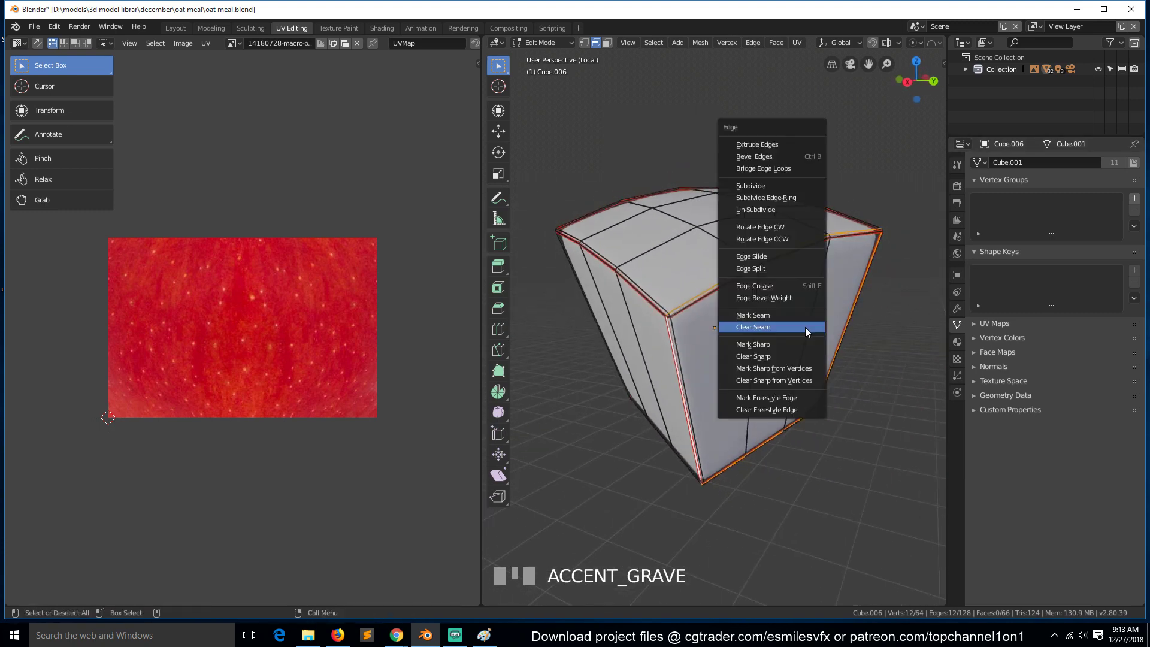
left_click(805, 327)
Step: Select the ring of side faces, unwrap it as a connected strip and select all of the strip's UVs
key("a")
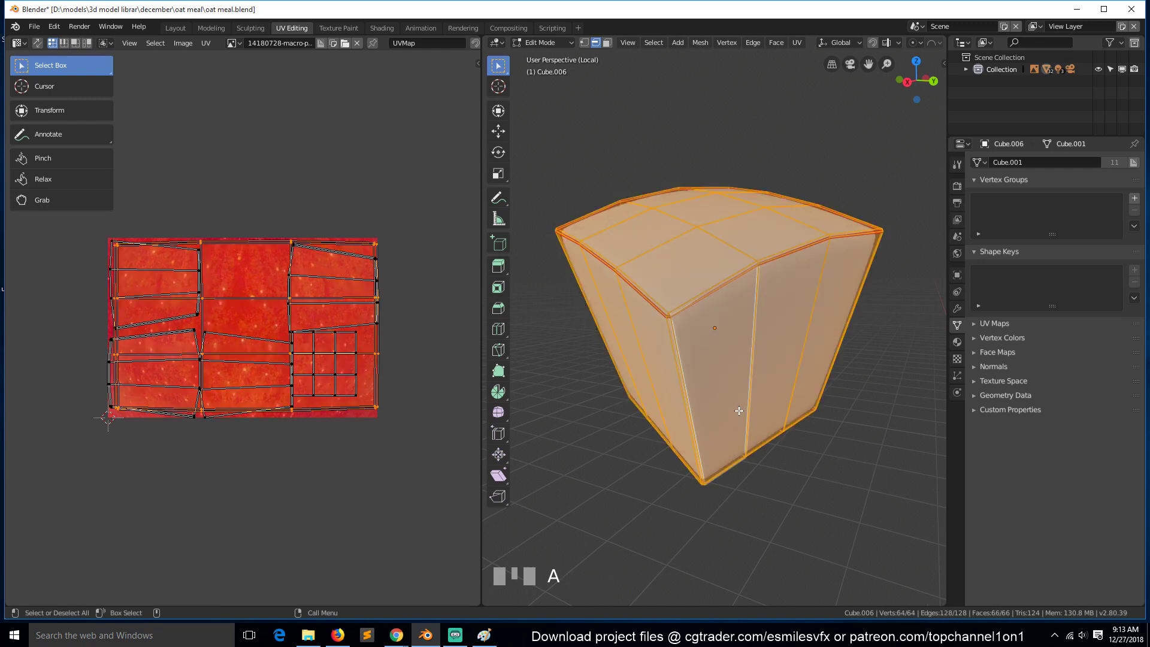
key("3")
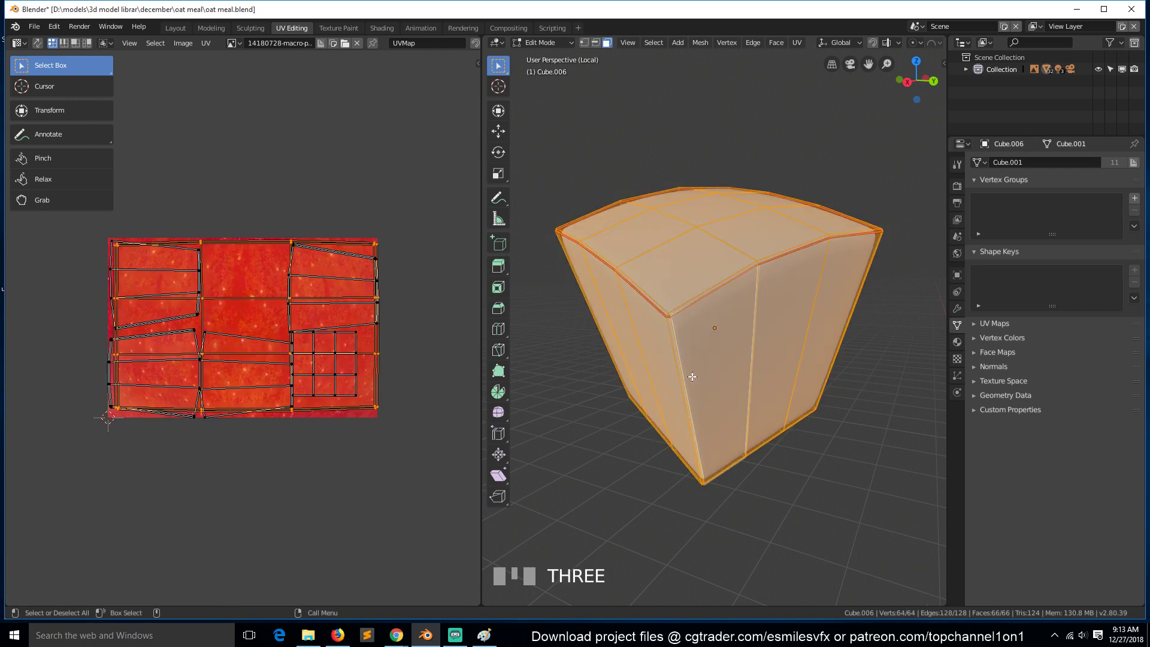
left_click(692, 376, "alt")
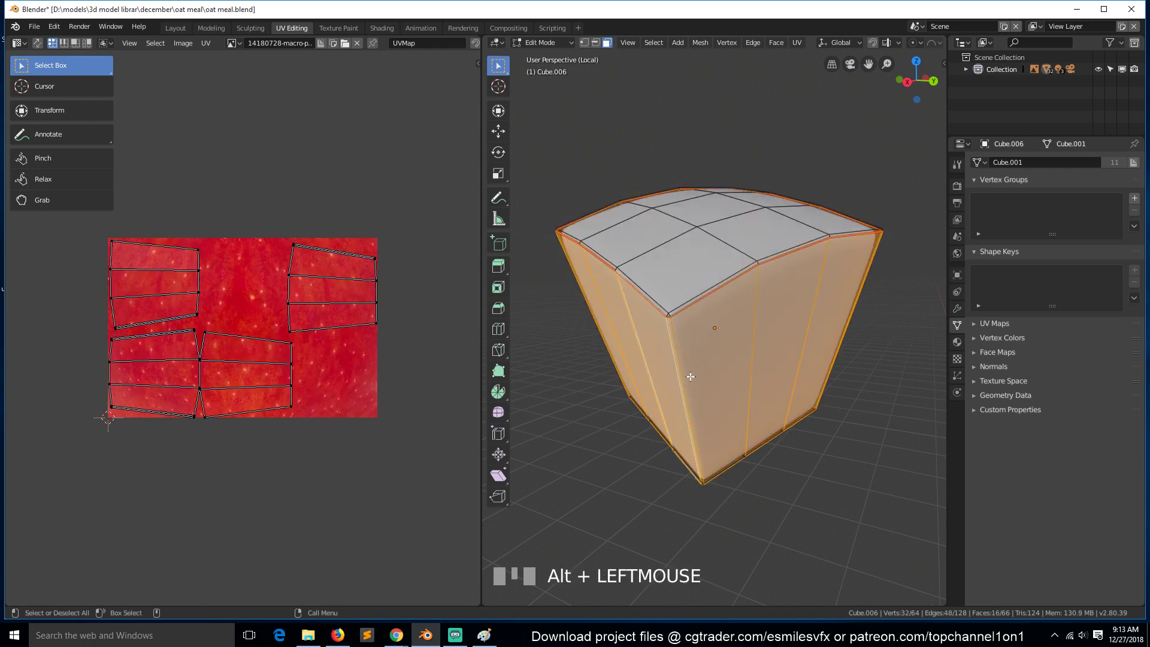
key("u")
left_click(690, 376)
key("a")
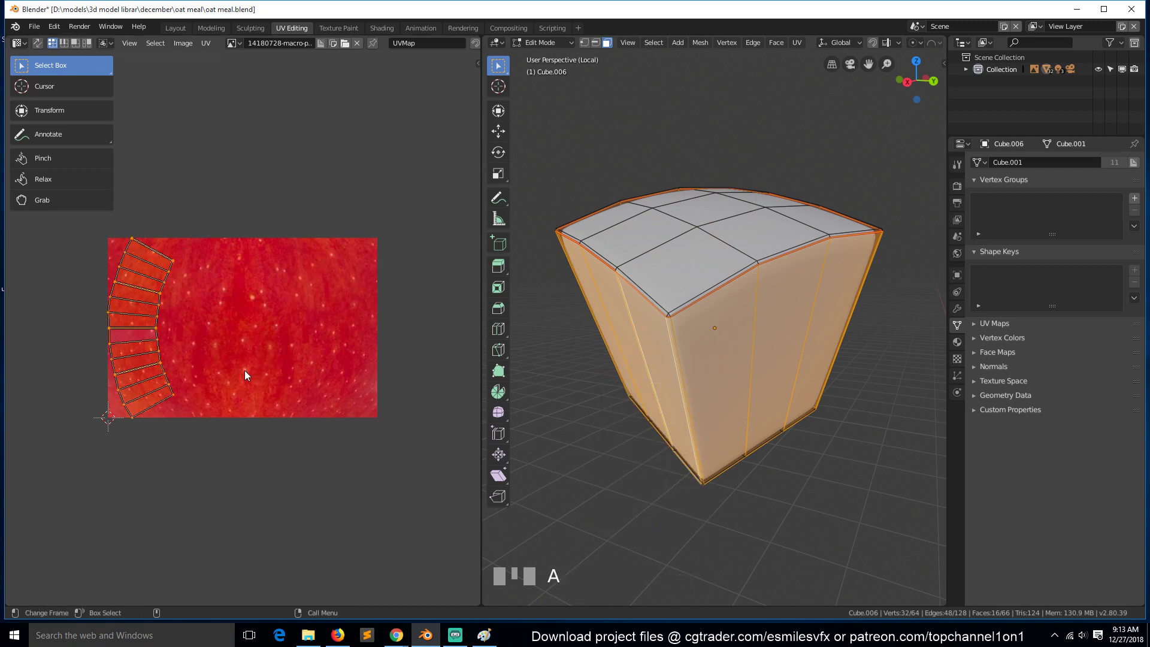
Step: Rotate the side-face UV strip 90°, enlarge it well beyond the texture's width and move it over the apple texture
key("r")
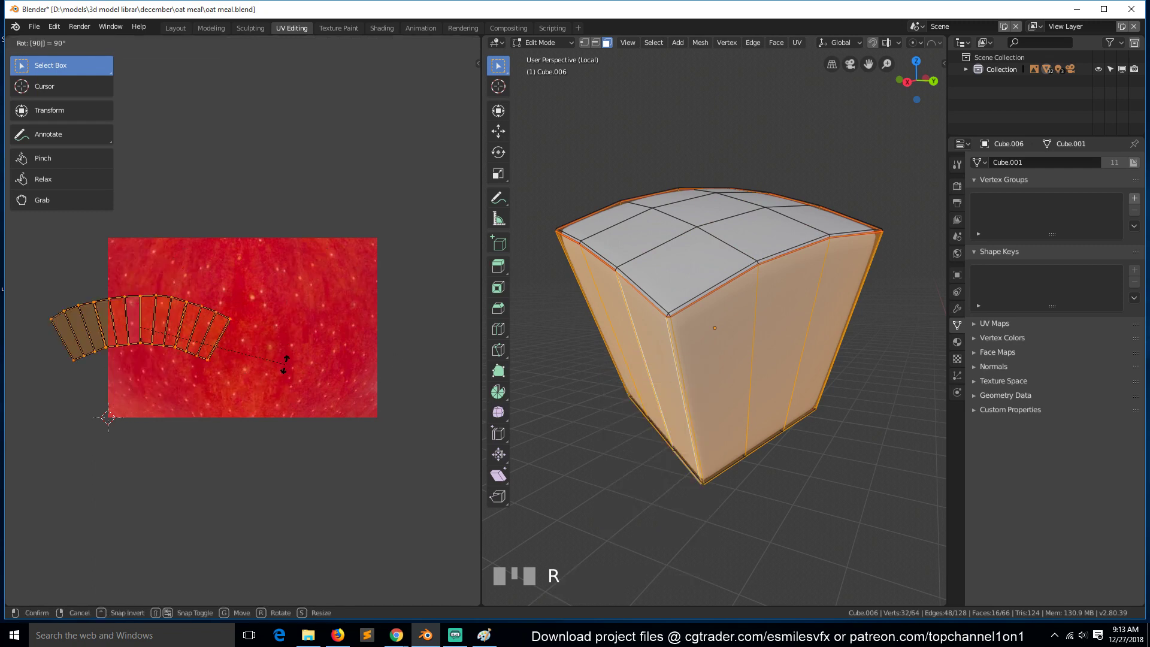
left_click(288, 367)
key("s")
left_click(212, 493)
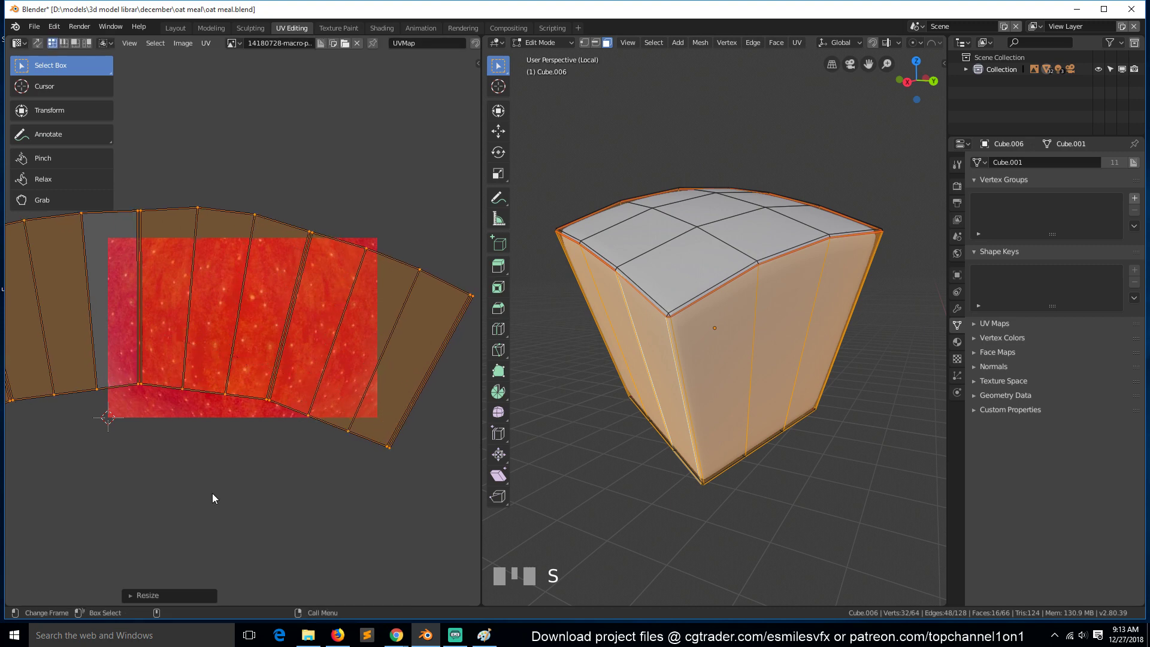
key("g")
left_click(231, 458)
Step: Return to Object Mode, examine the textured slice's sides in the Shading workspace and save the oat meal.blend file
key("grave")
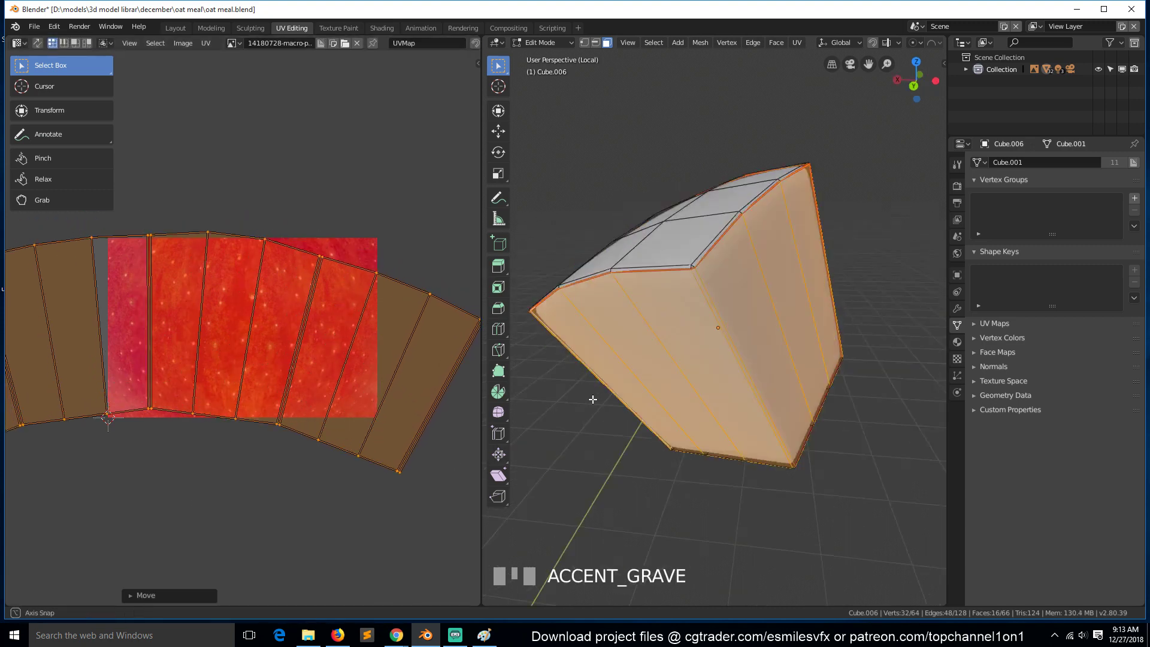
middle_click_drag(526, 415, 599, 413)
key("Tab")
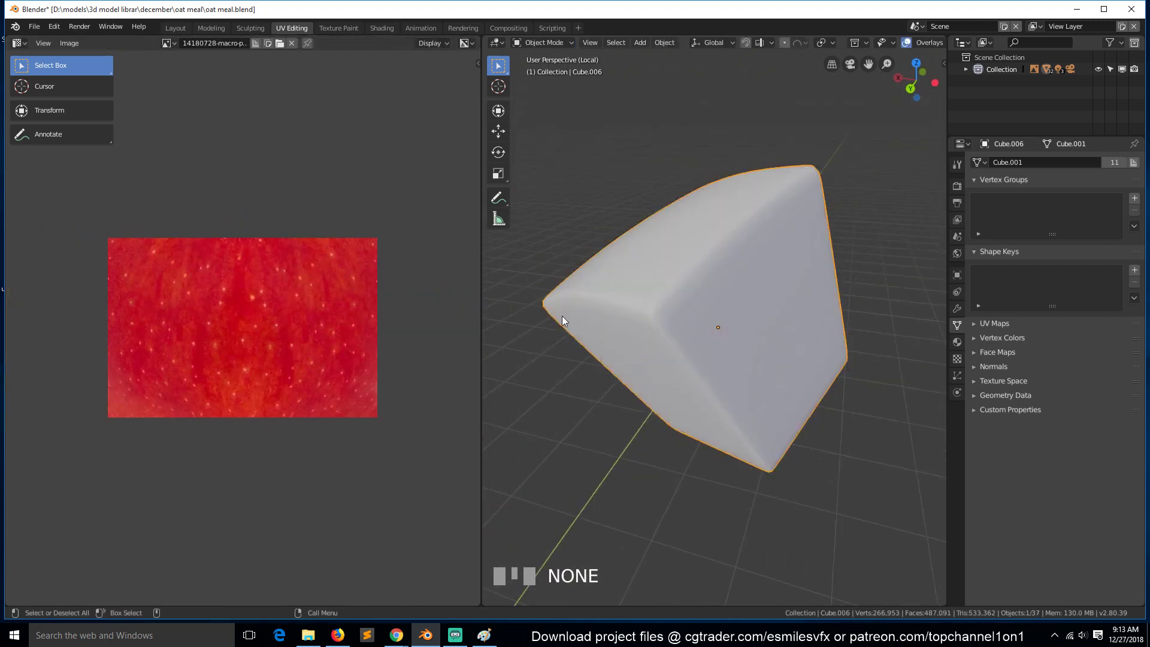
left_click(375, 28)
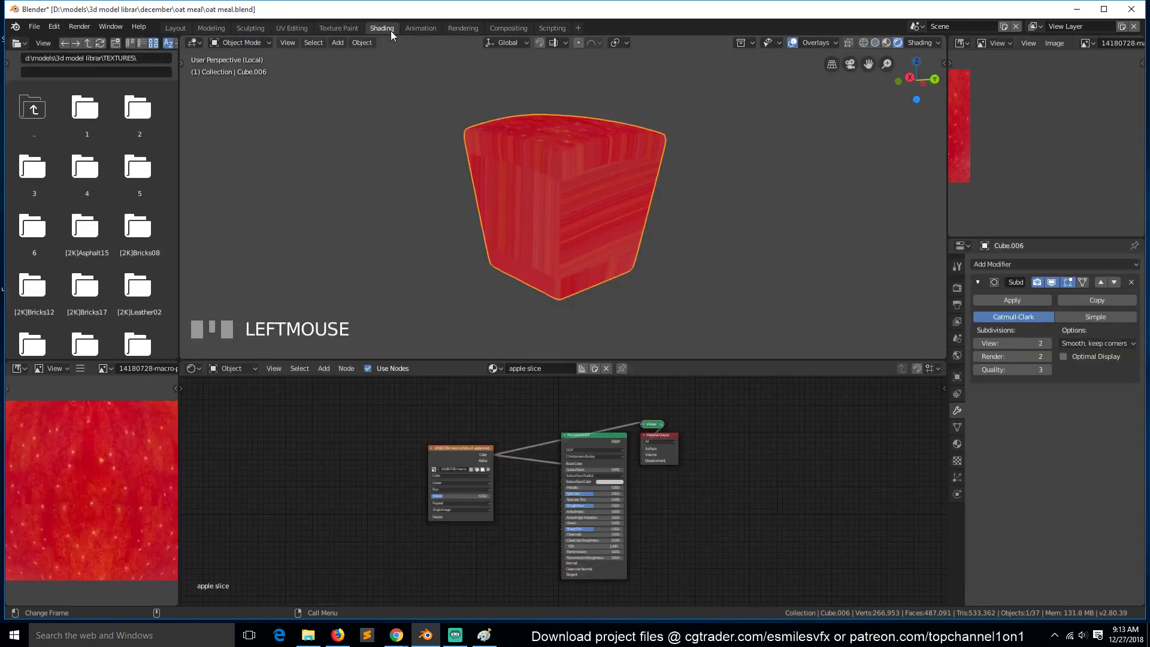
key("Tab")
key("Tab")
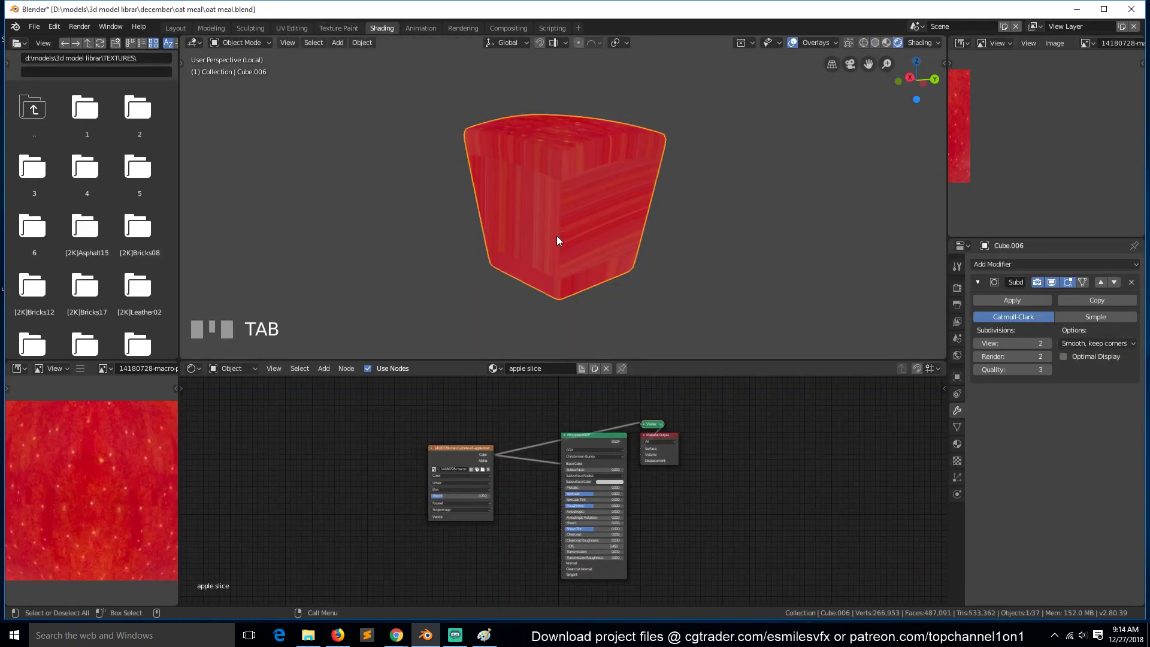
scroll(555, 248, "up", 3)
key("grave")
middle_click_drag(555, 249, 491, 231)
key("ctrl+s")
Step: Add Texture Coordinate and Mapping nodes to the apple image texture node
left_click(465, 451)
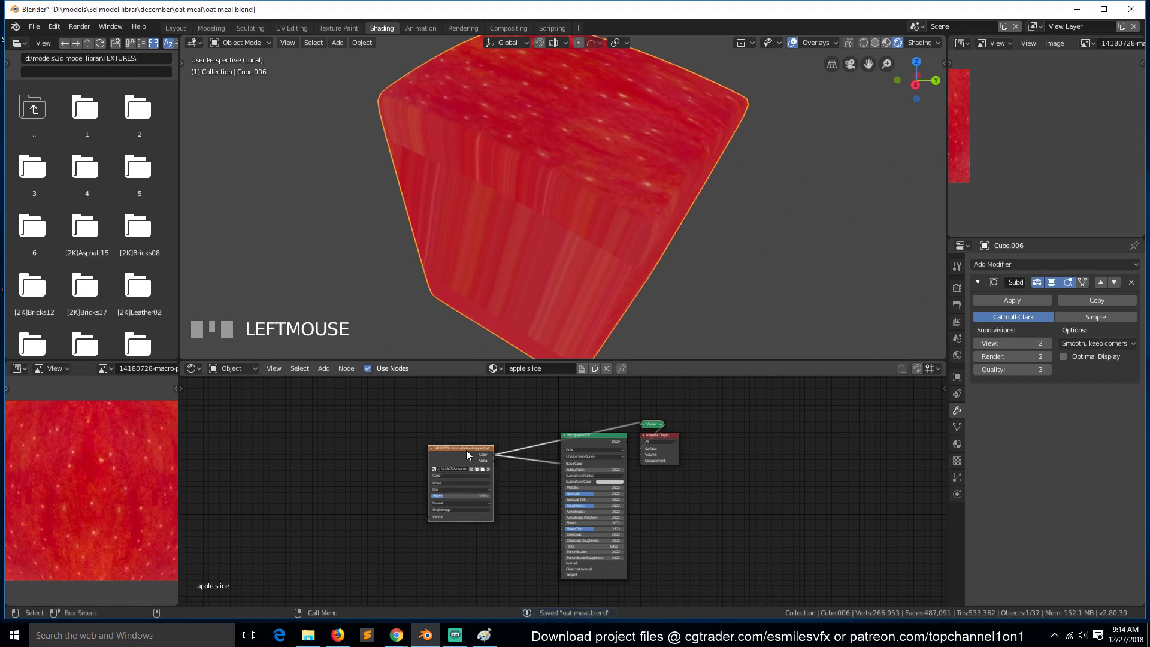
key("ctrl+t")
scroll(311, 519, "up", 1)
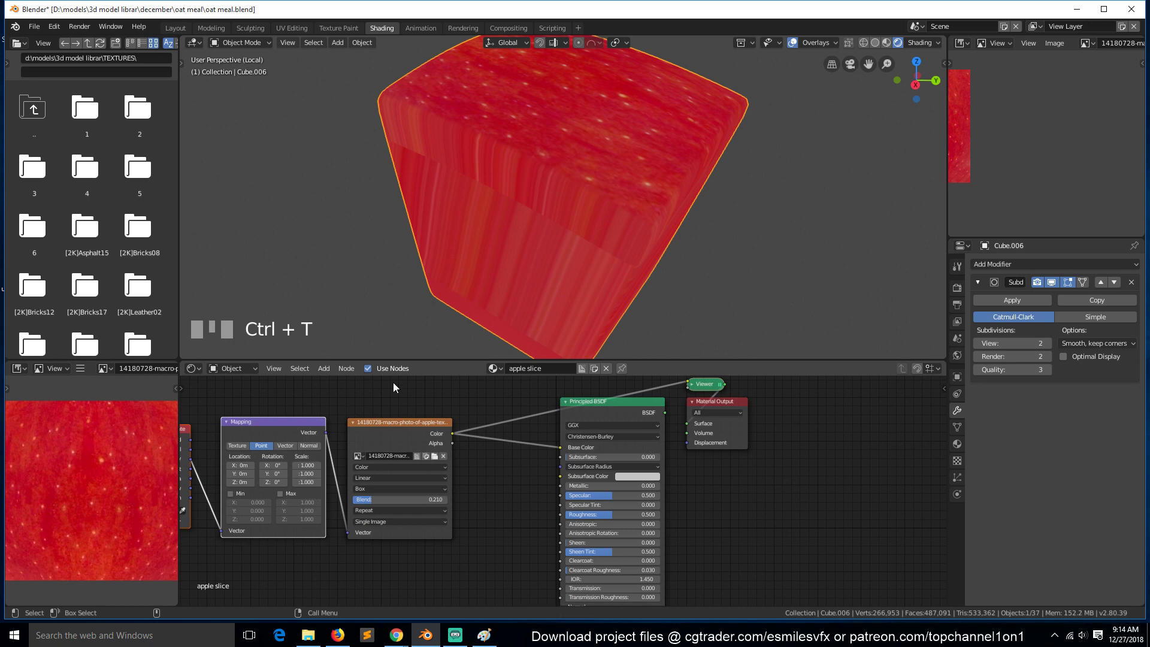
Step: Examine the textured slice from several angles and save the oat meal.blend file
scroll(437, 328, "down", 3)
key("grave")
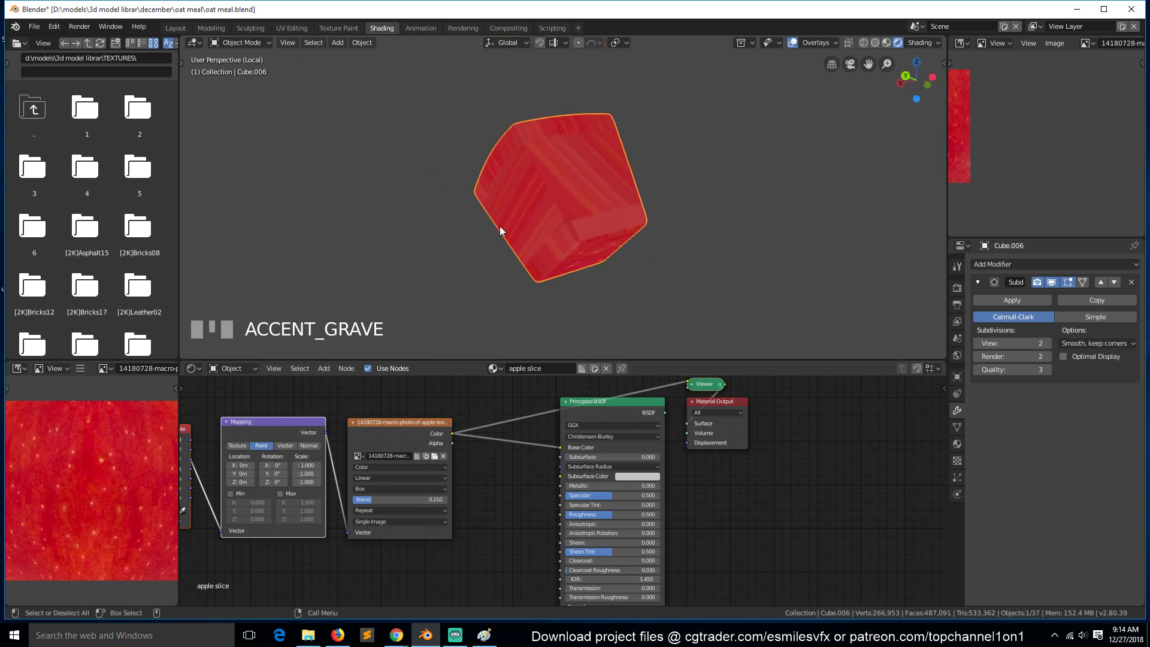
key("Tab")
key("Tab")
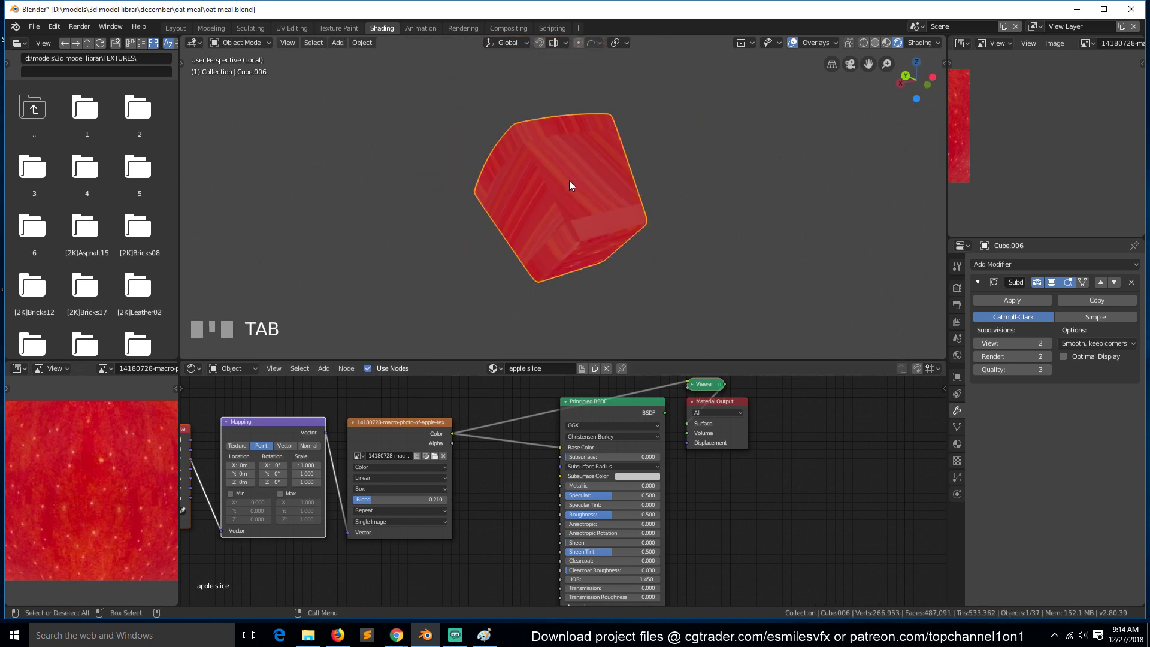
key("ctrl+s")
key("grave")
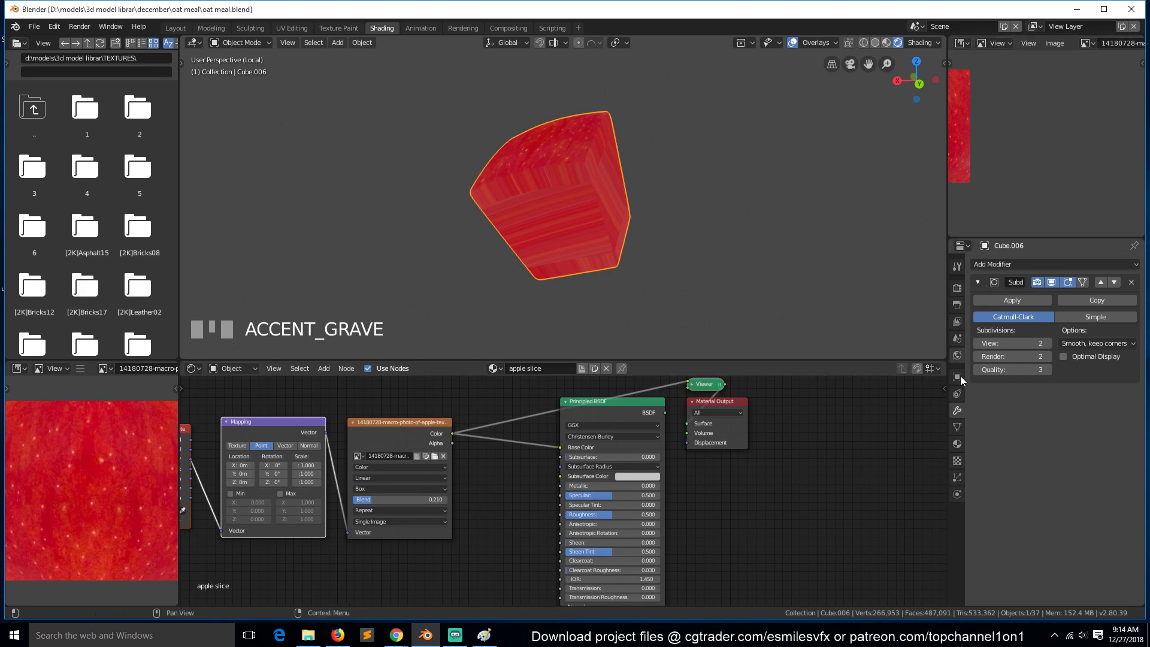
Step: Show the slice's material settings and load the t-mcdonalds-Fruit-Maple-Oatmeal.jpg reference into the image viewer
left_click(956, 443)
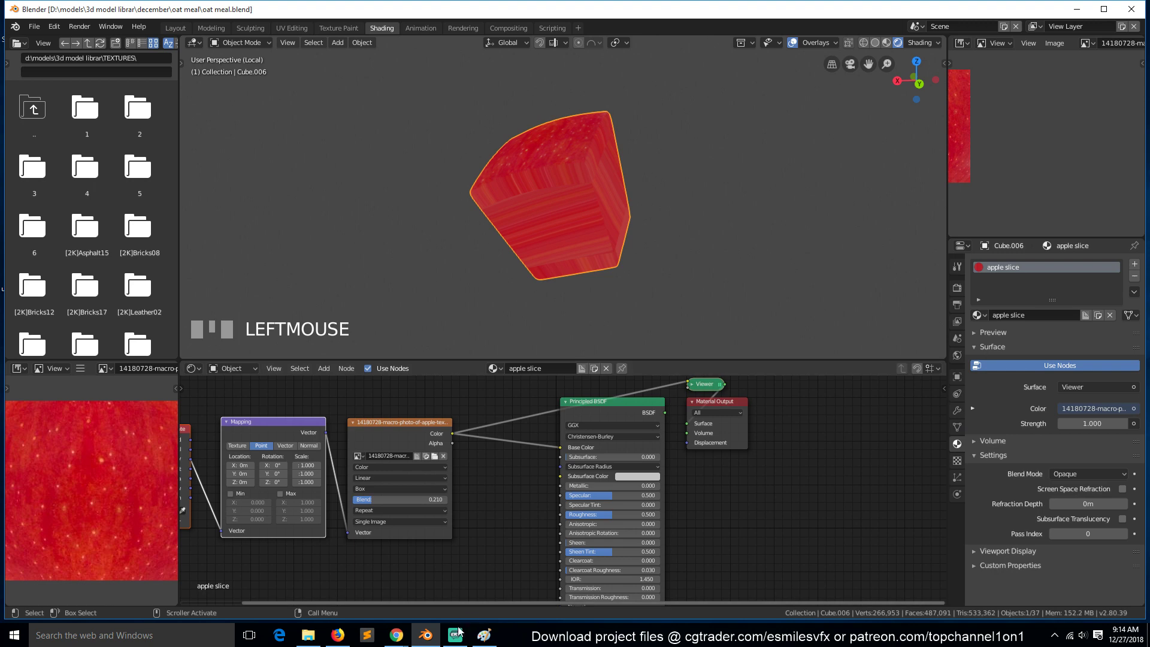
left_click(455, 635)
left_click(455, 634)
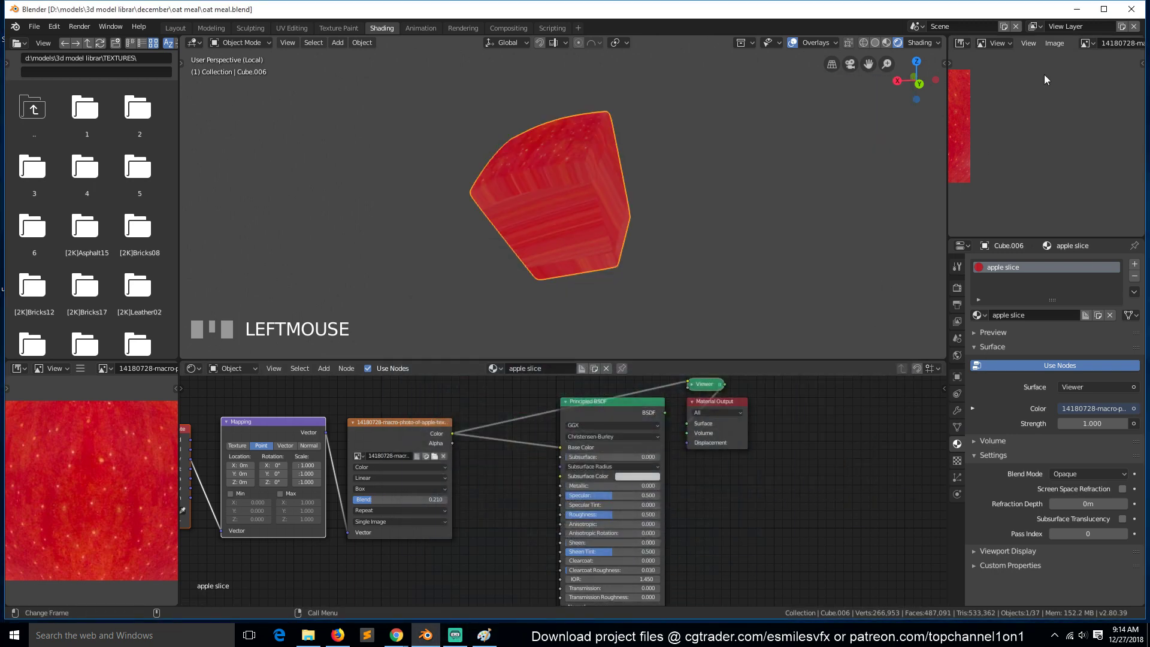
left_click(1085, 43)
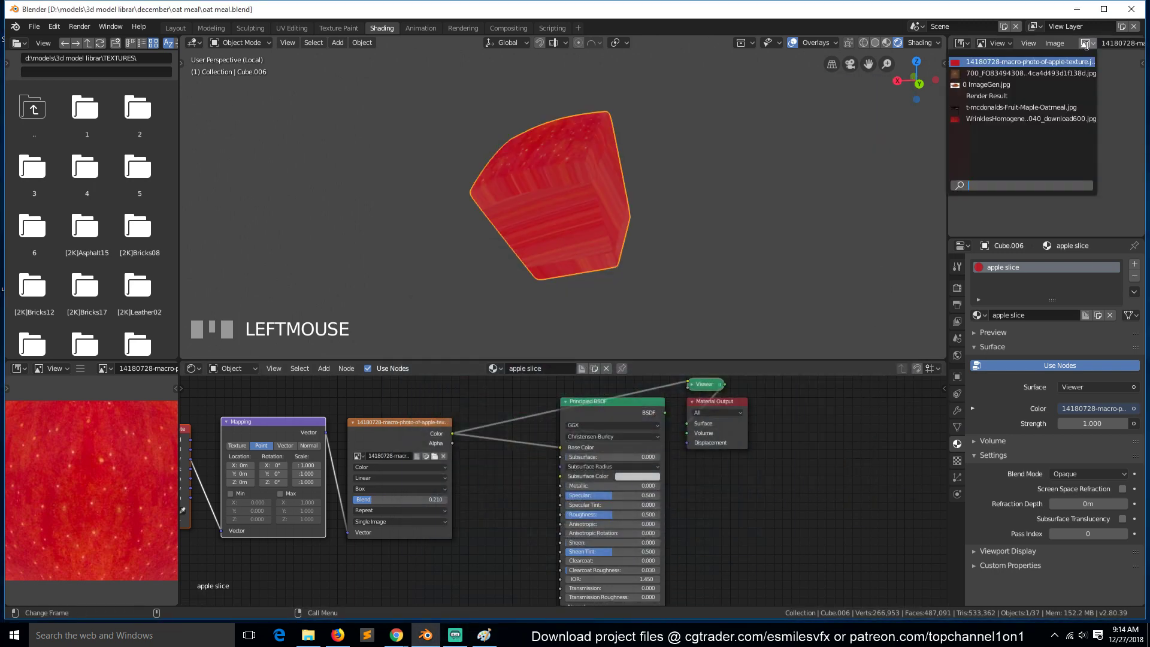
left_click(987, 107)
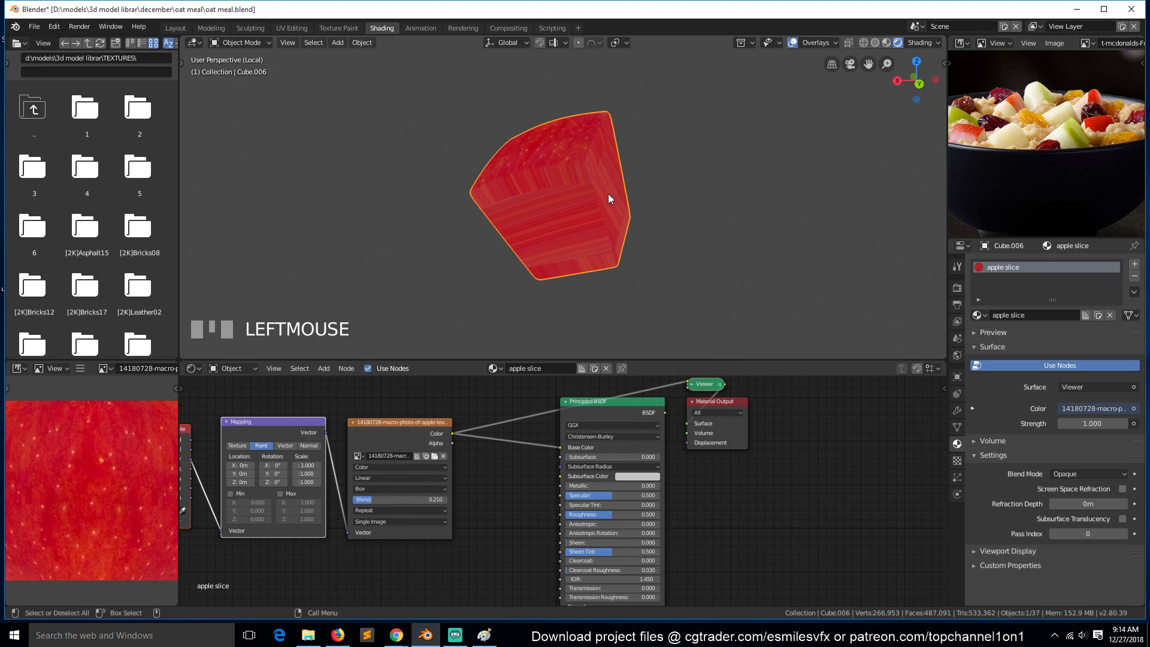
Step: Add a second material slot with a new material to the apple slice and enter Edit Mode
left_click(1134, 263)
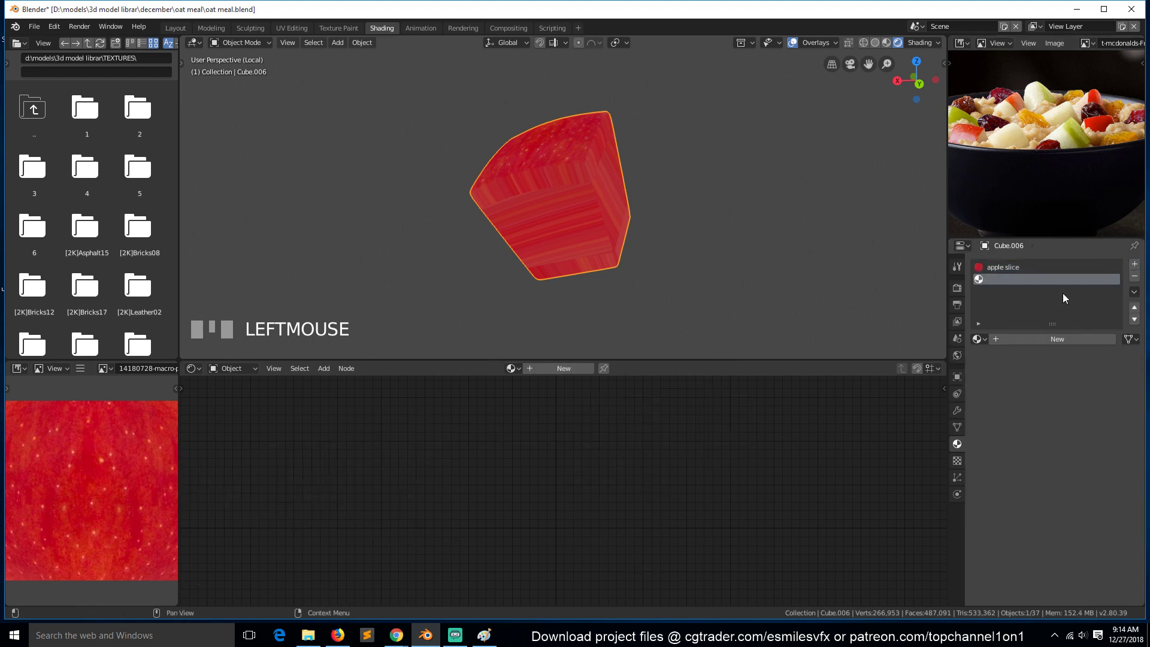
left_click(1037, 343)
key("Tab")
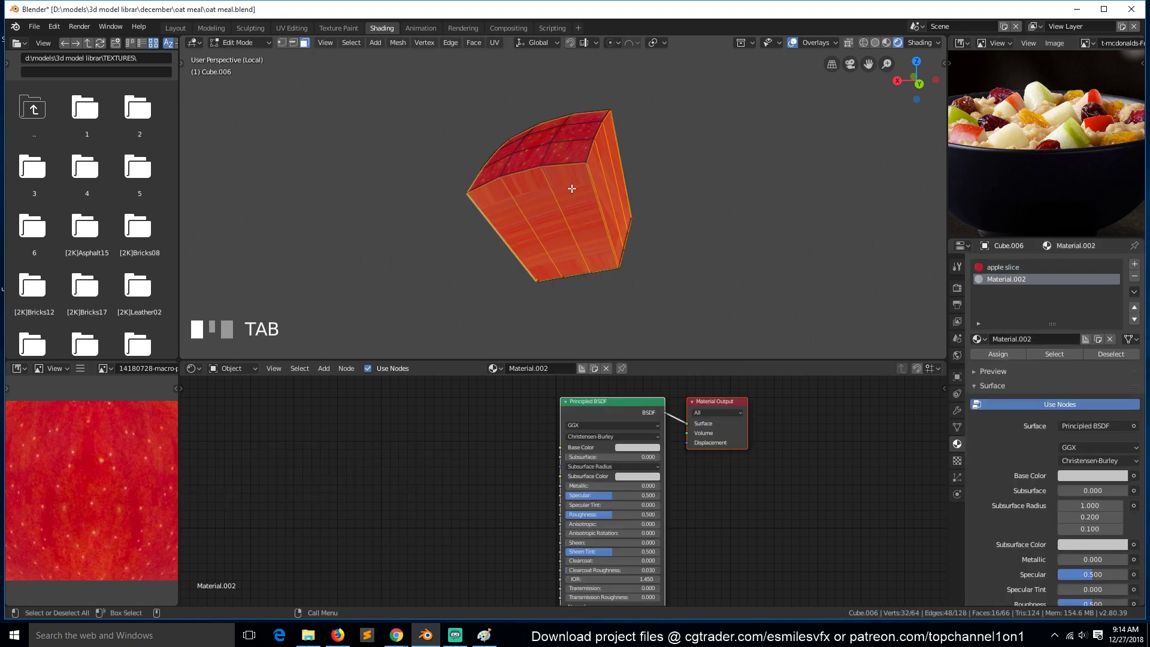
Step: Select the curved skin faces by growing from the centre face, invert the selection and assign Material.002 to the remaining faces
key("grave")
left_click(549, 142)
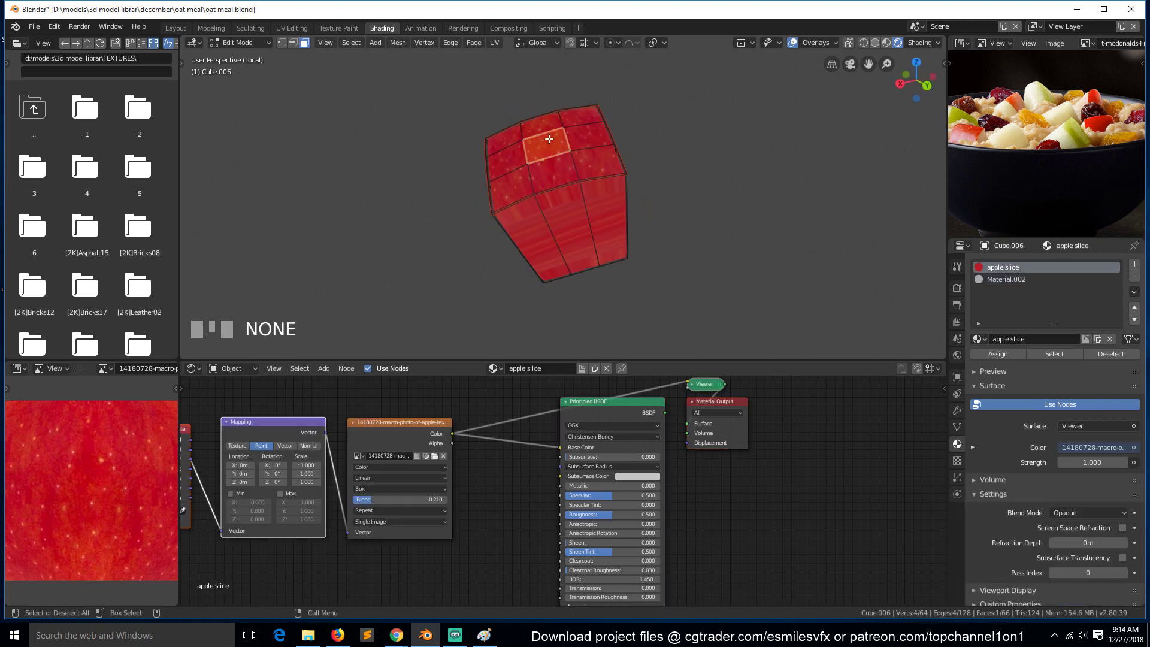
key("ctrl+KP_Add")
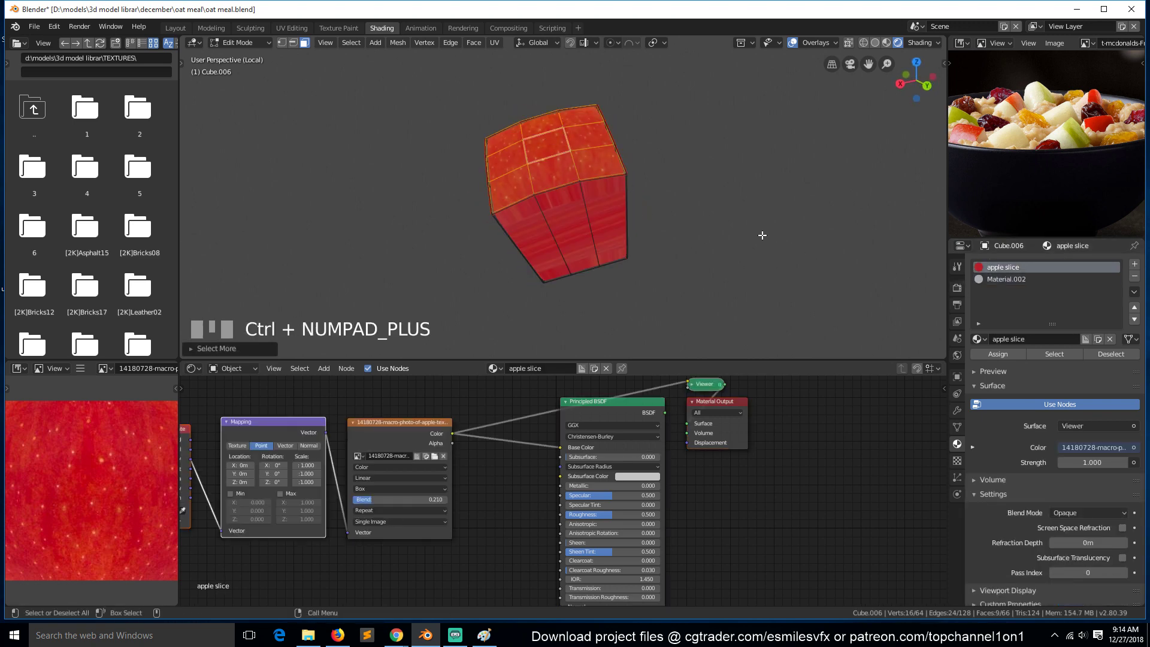
key("ctrl+KP_Add")
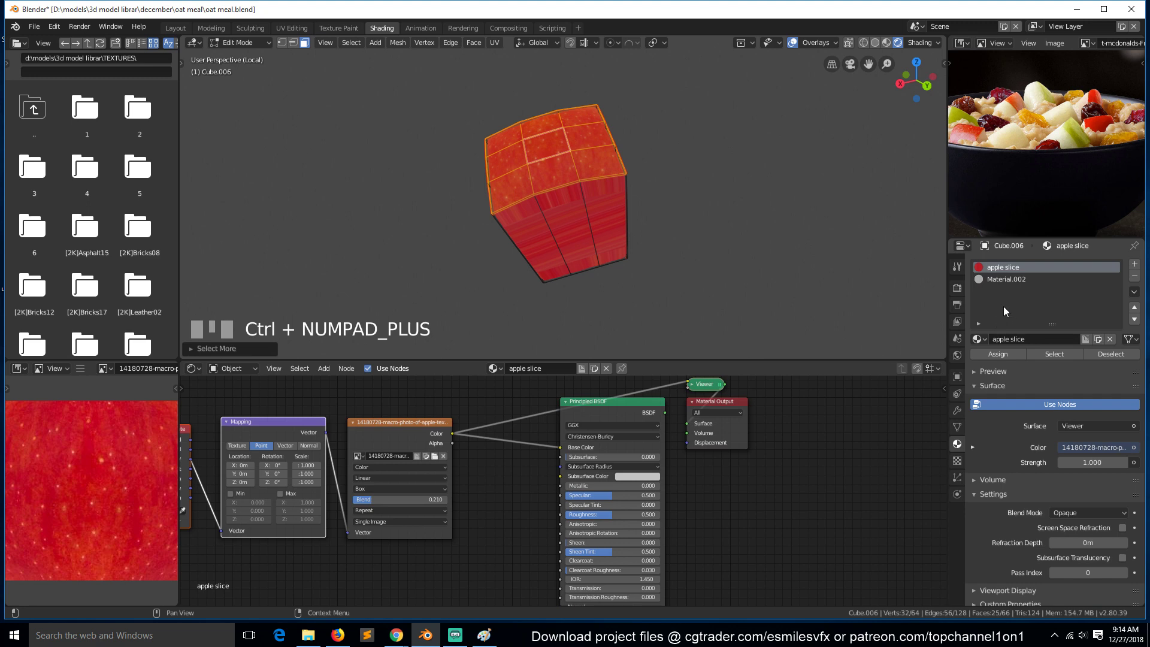
key("ctrl+i")
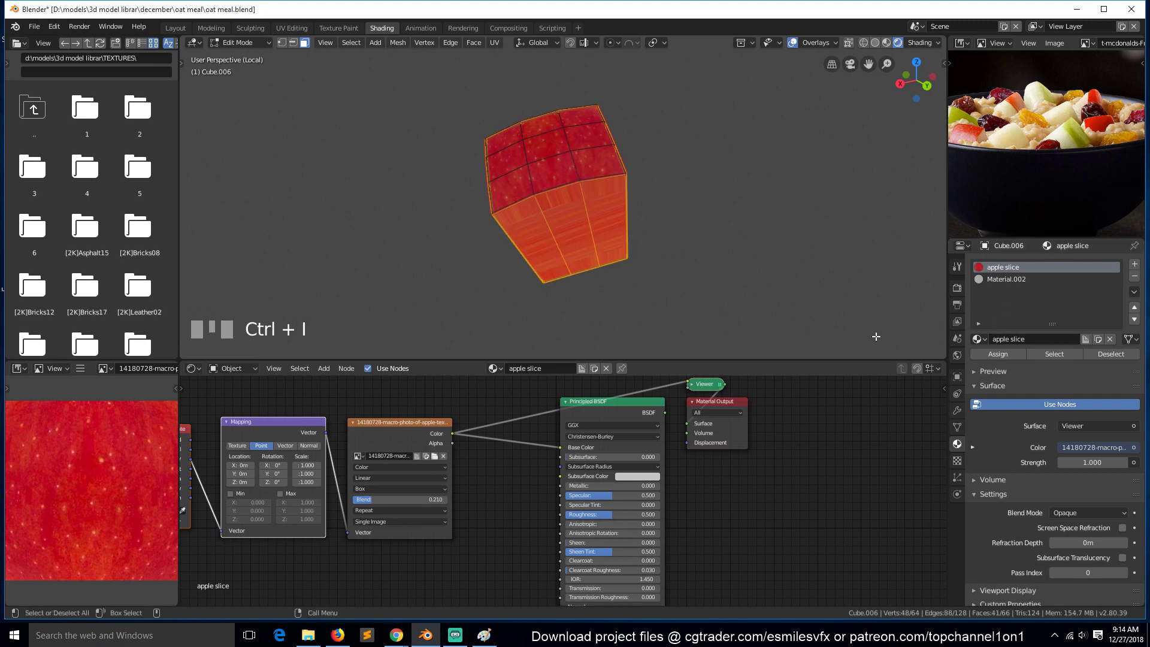
left_click(1011, 278)
left_click(1006, 354)
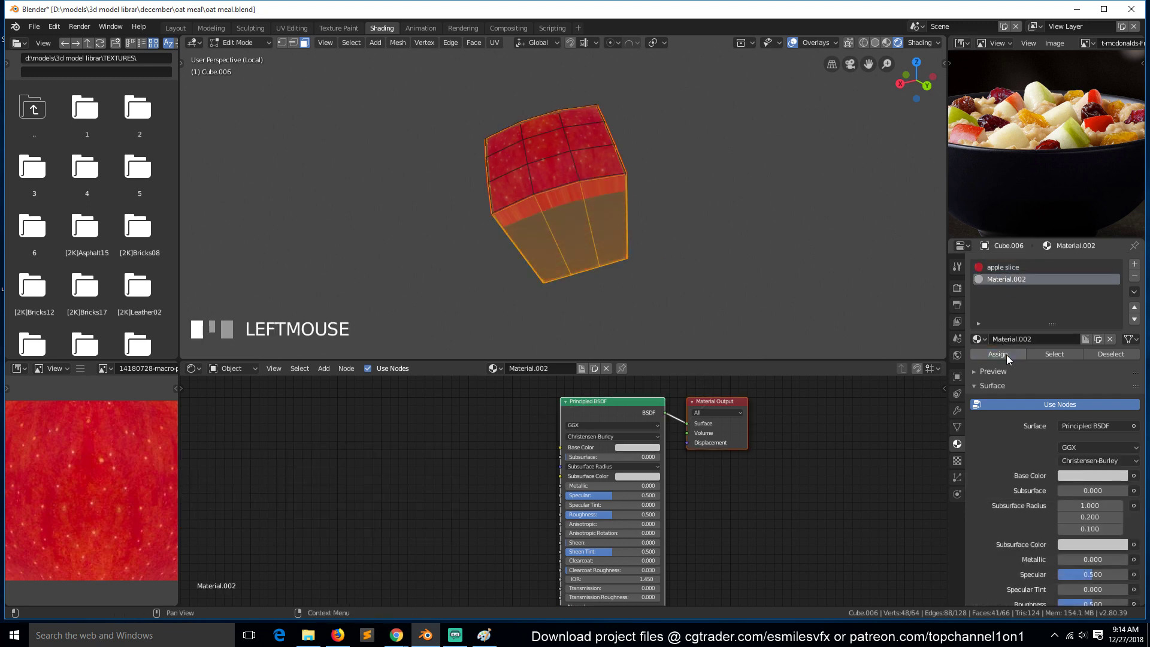
Step: Add a loop cut around the slice's sides, slide it about -0.975 up against the skin edge and return to Object Mode
key("ctrl+r")
left_click(590, 225)
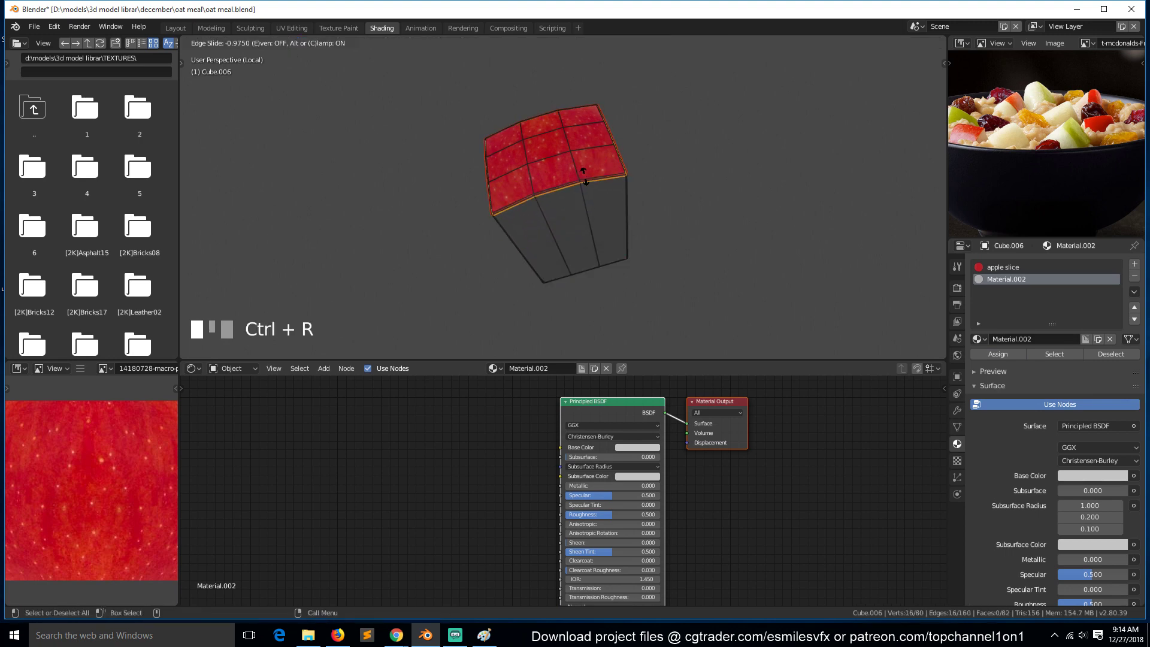
left_click(586, 179)
key("Tab")
Step: Leave local view to show the whole bowl, save the file and deselect everything
key("grave")
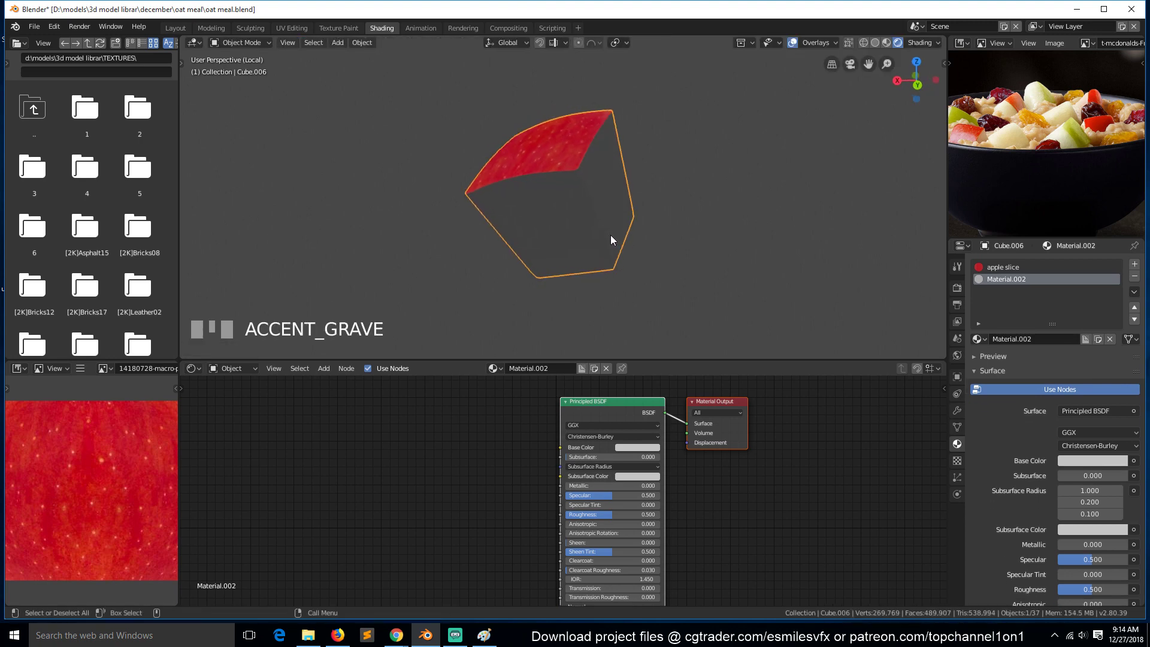
key("KP_Divide")
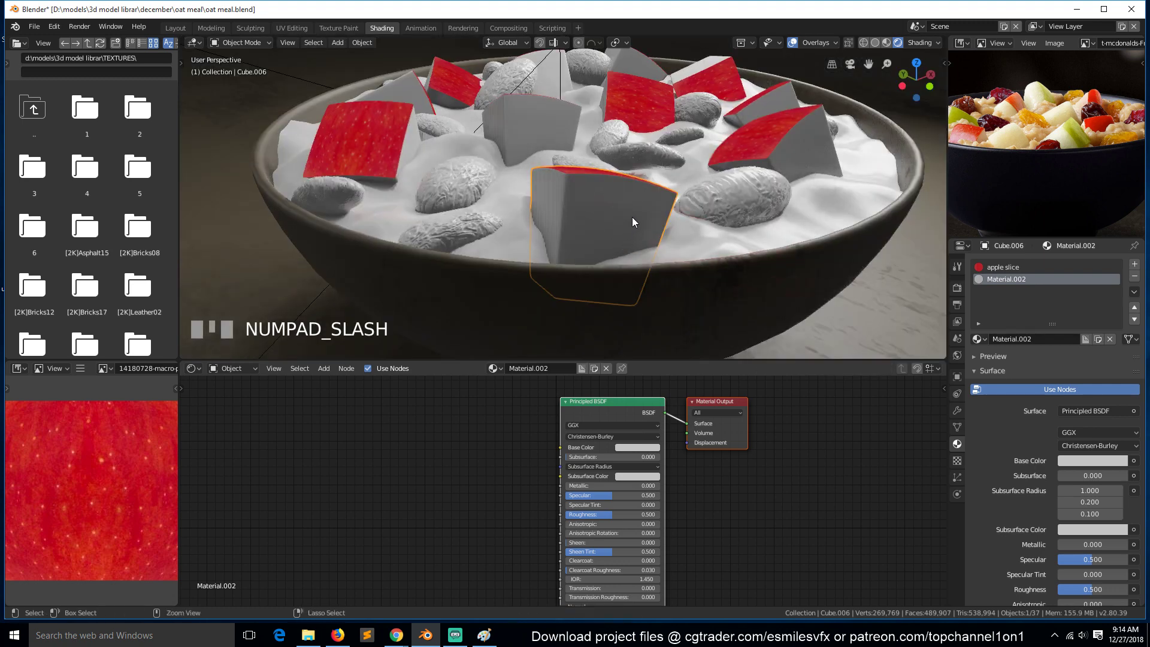
key("ctrl+s")
key("a")
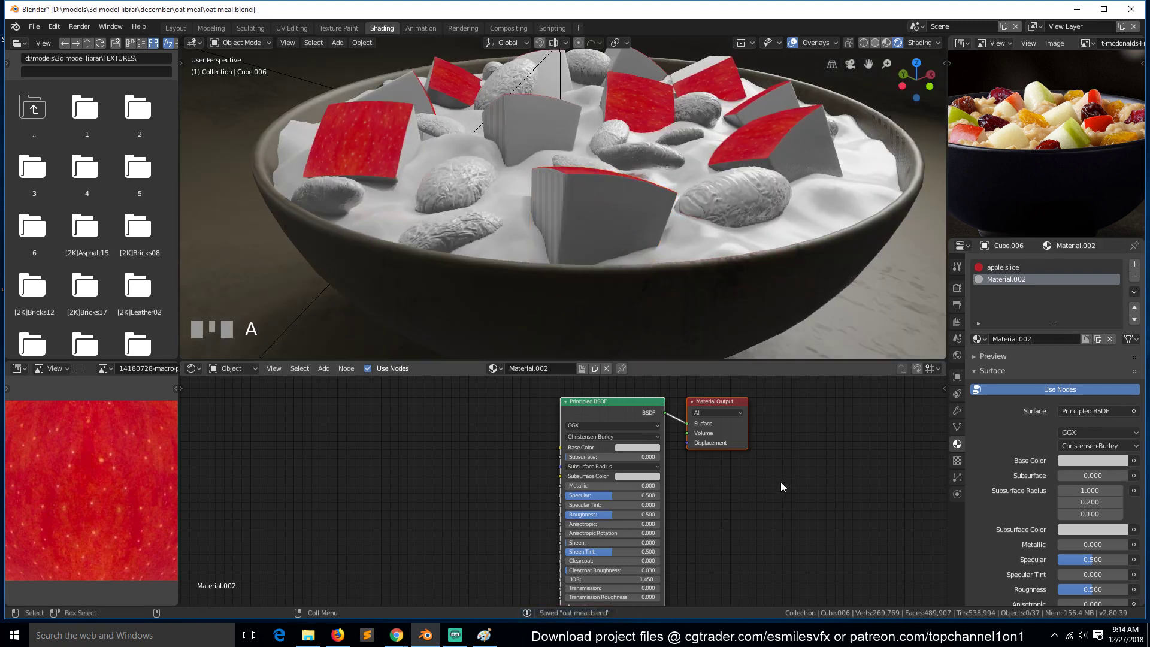
Step: Raise Material.002's base color to full white (1.000) and save the file
left_click(641, 447)
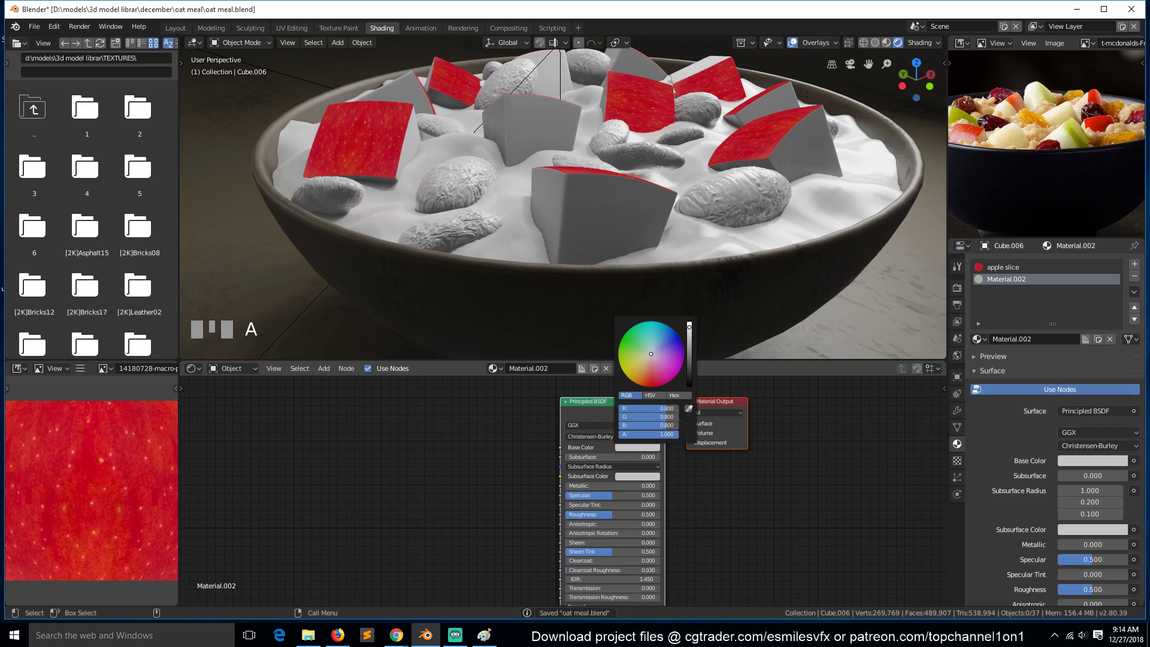
left_click(689, 329)
key("ctrl+s")
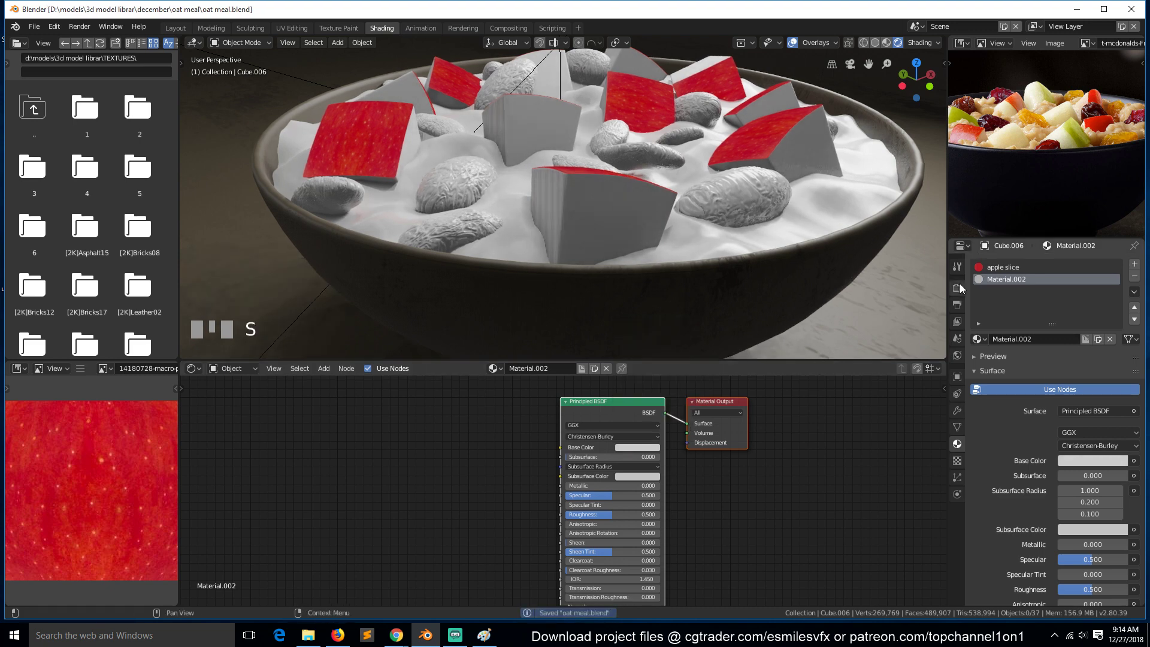
Step: Enable Subsurface Scattering in the Eevee render settings and save the file
left_click(957, 288)
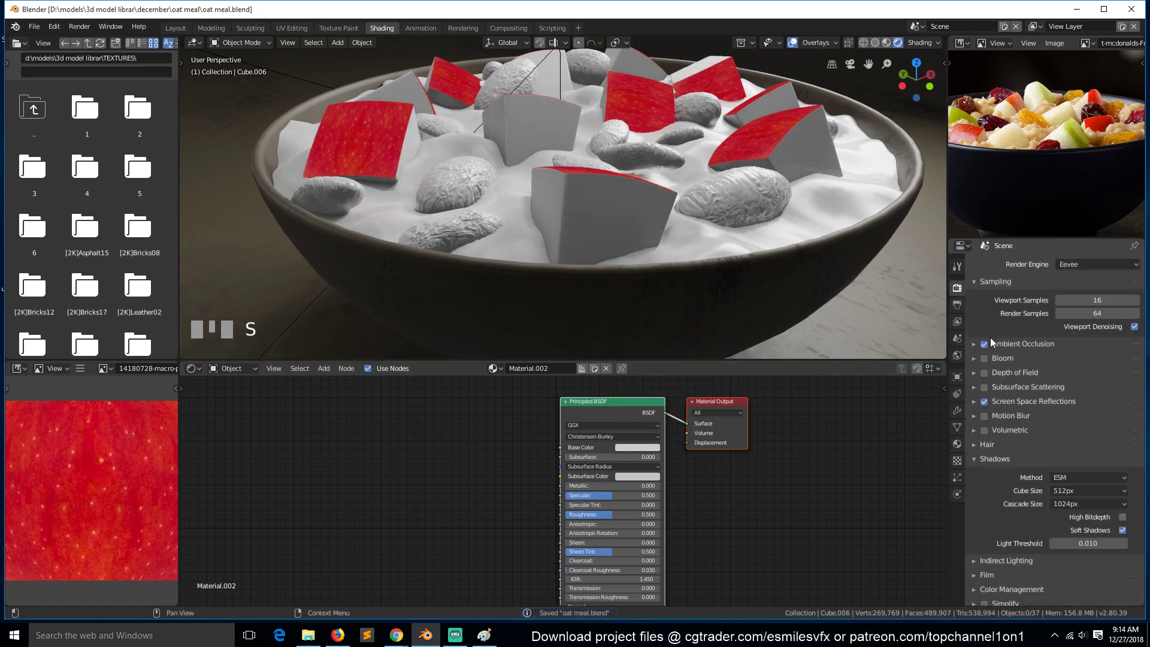
left_click(982, 387)
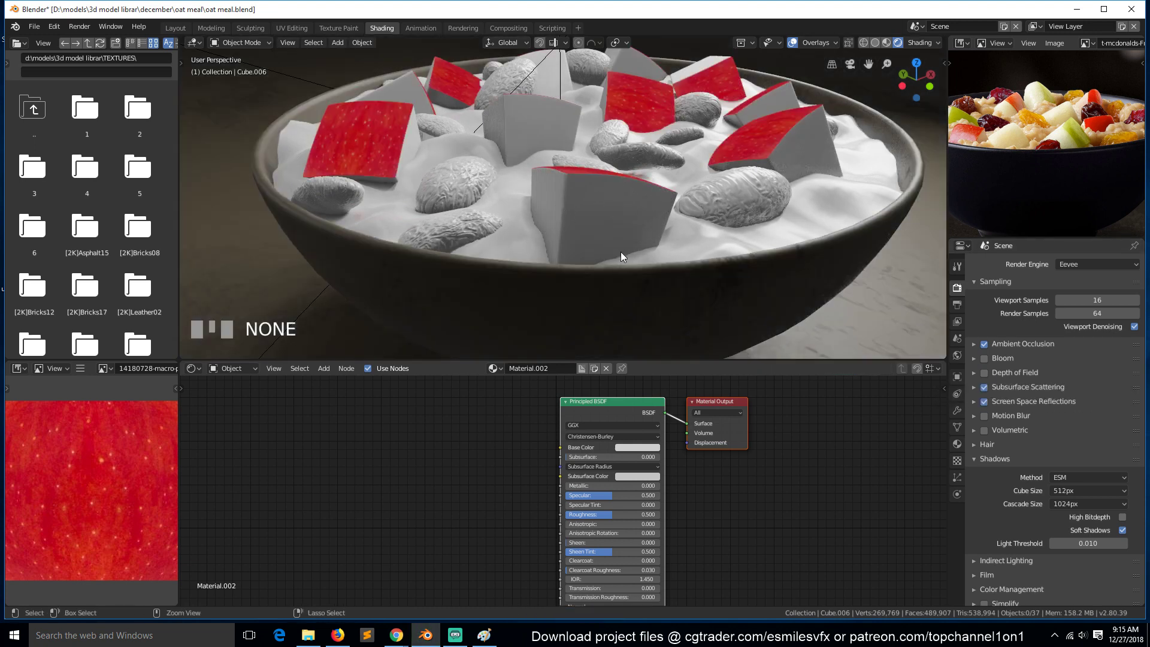
key("ctrl+s")
Step: Select the front apple slice, set Material.002's Subsurface to 1.000 and save the file
left_click(610, 225)
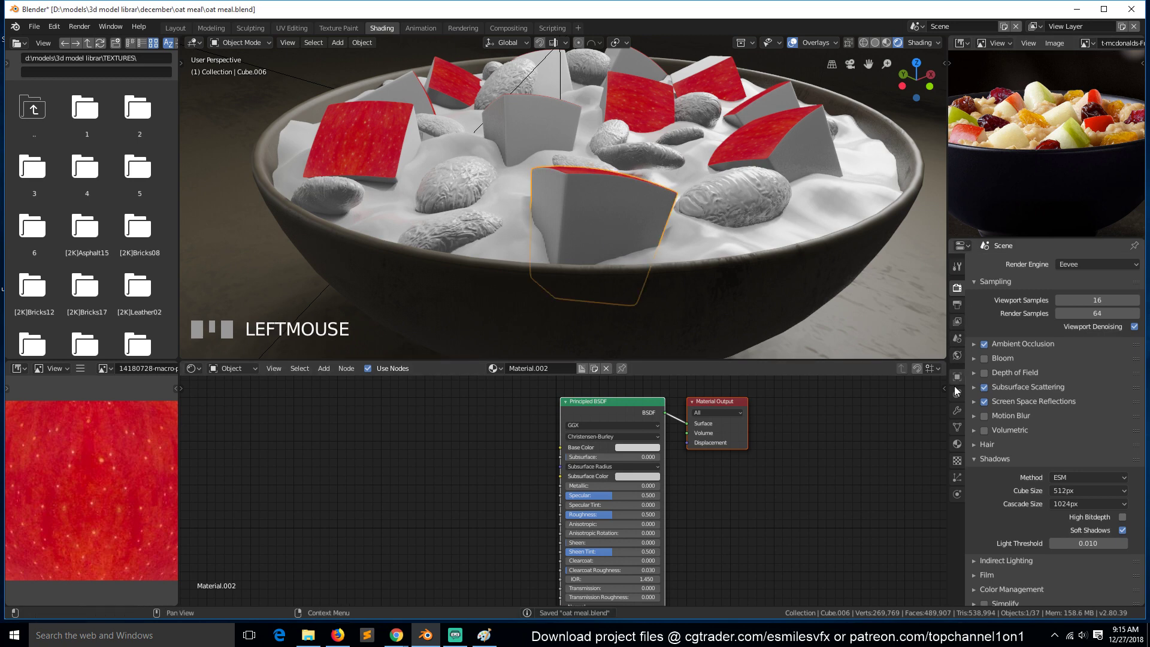
left_click(956, 443)
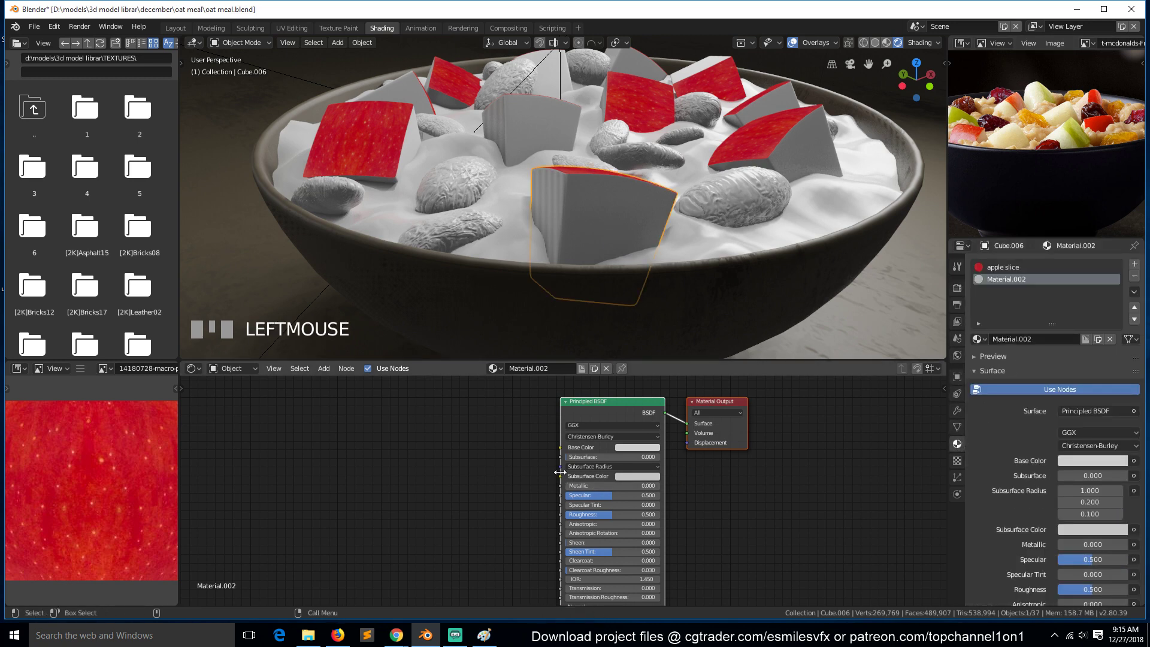
left_click_drag(583, 457, 749, 493)
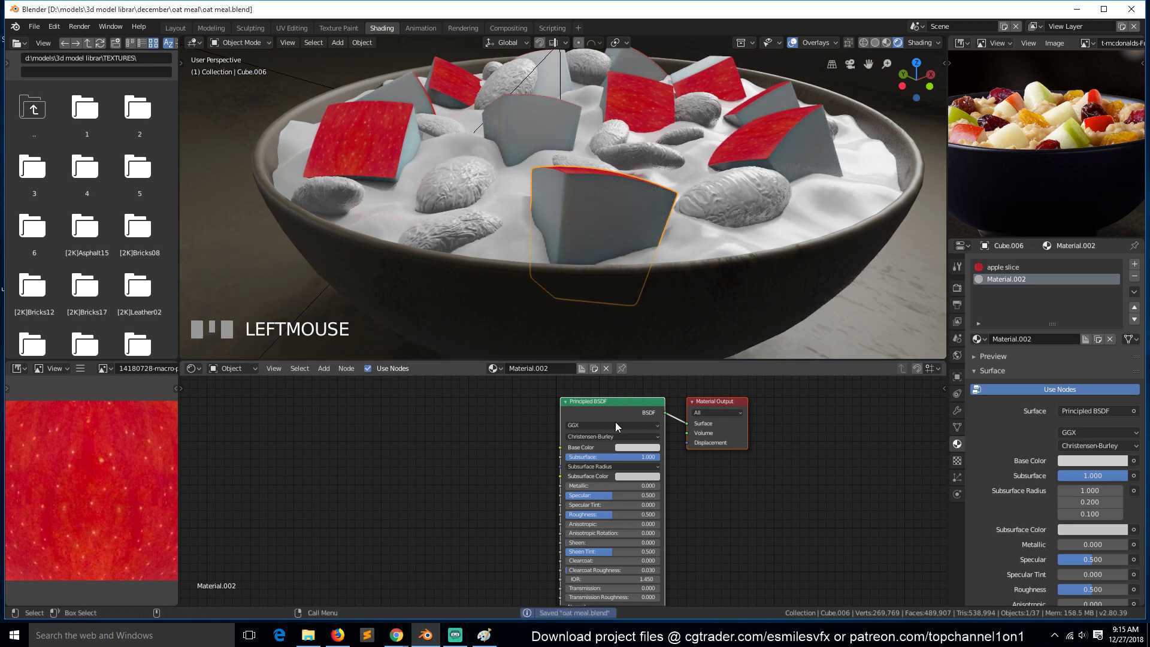
key("ctrl+s")
Step: Keep Material.002's base color at full white, change its subsurface color to a pale yellow and save the file
left_click(626, 447)
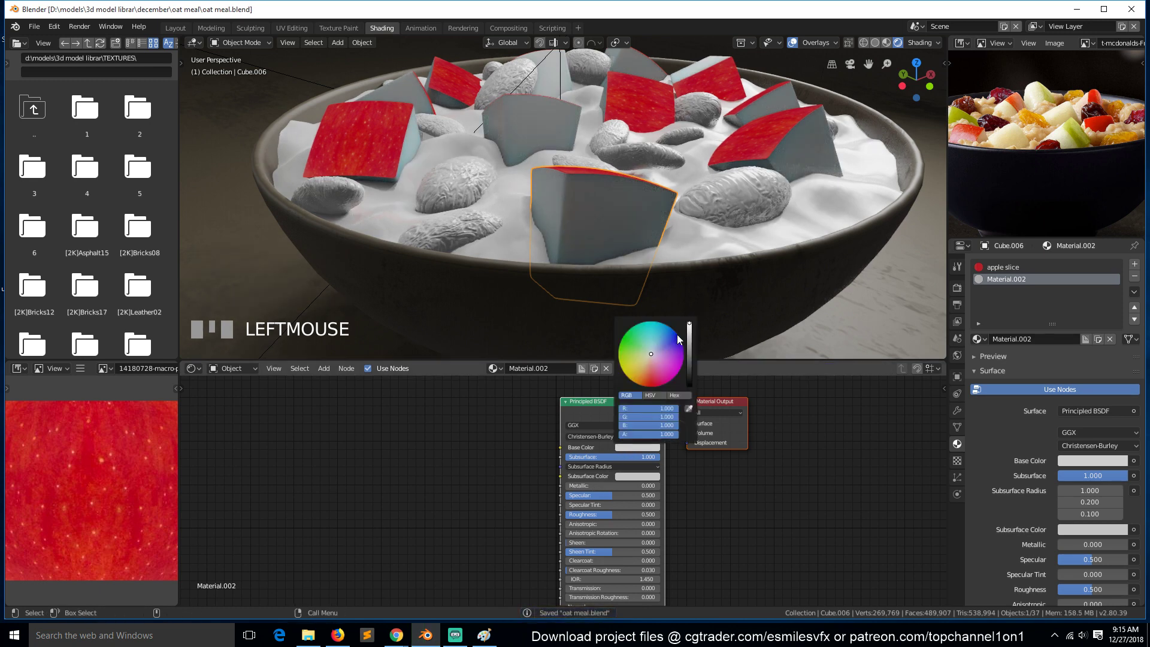
left_click(688, 324)
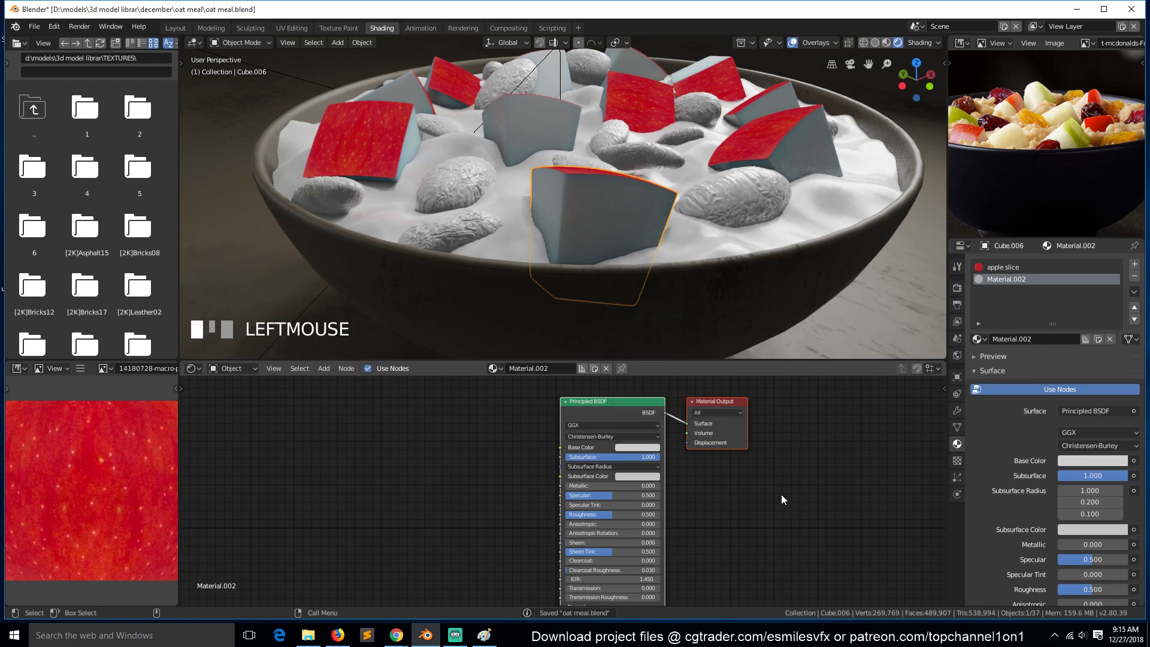
left_click(641, 476)
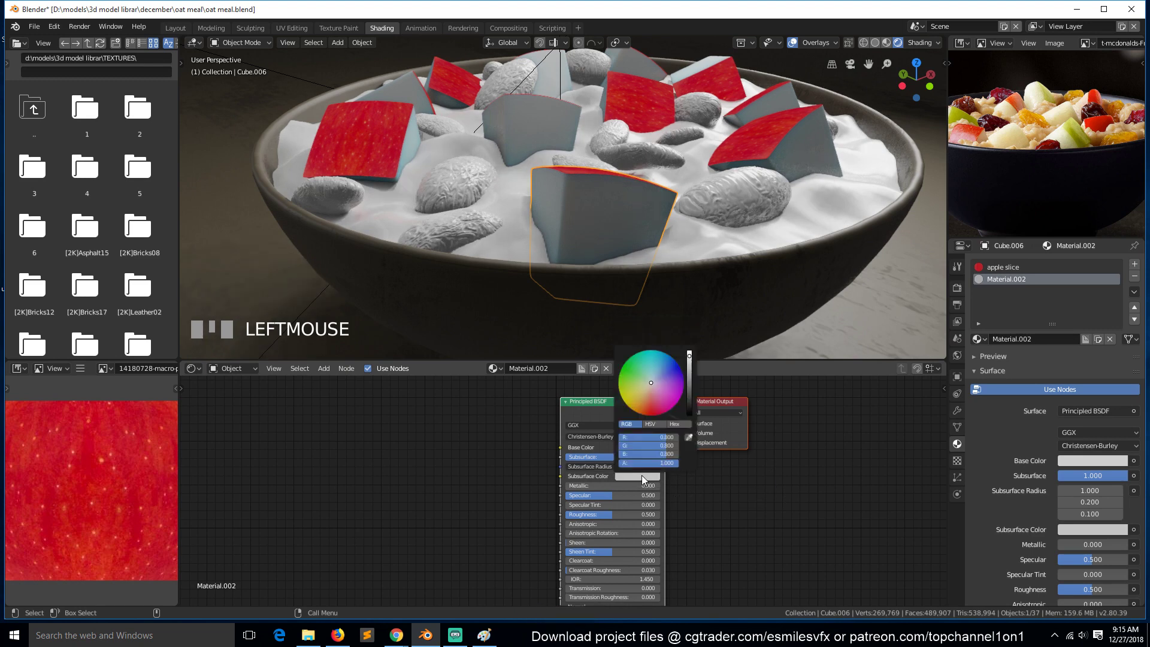
left_click(642, 397)
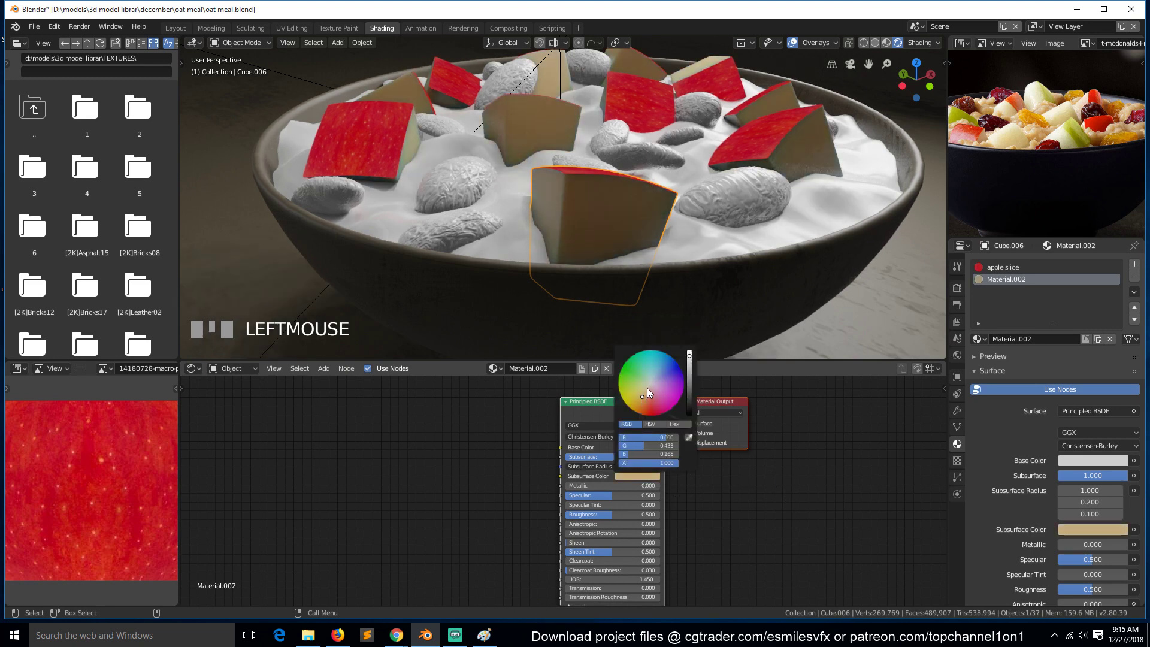
left_click(638, 391)
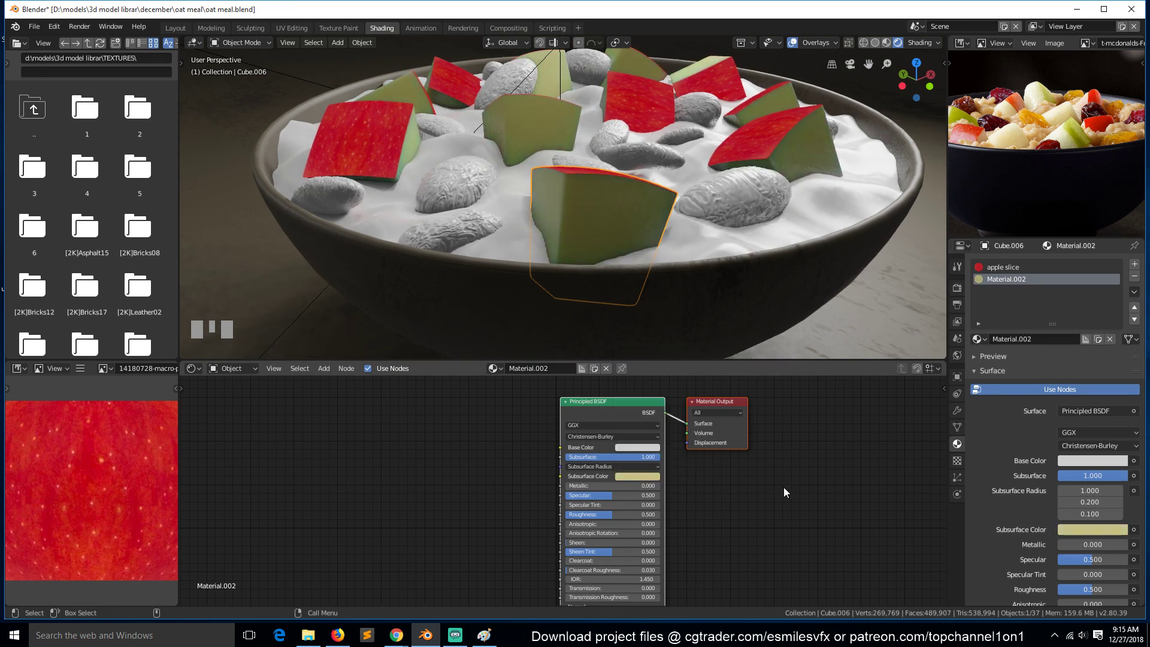
key("ctrl+s")
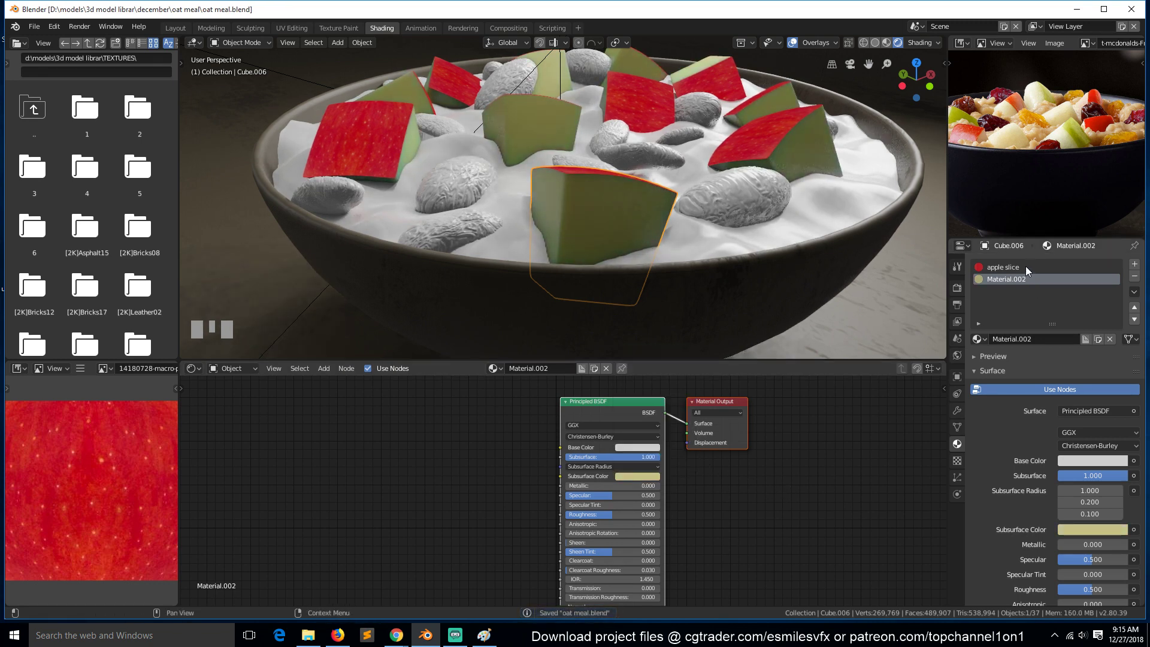
Step: In the apple slice material, set Subsurface to 0.338, move the Principled BSDF node aside and connect it to the Material Output surface
left_click(1025, 267)
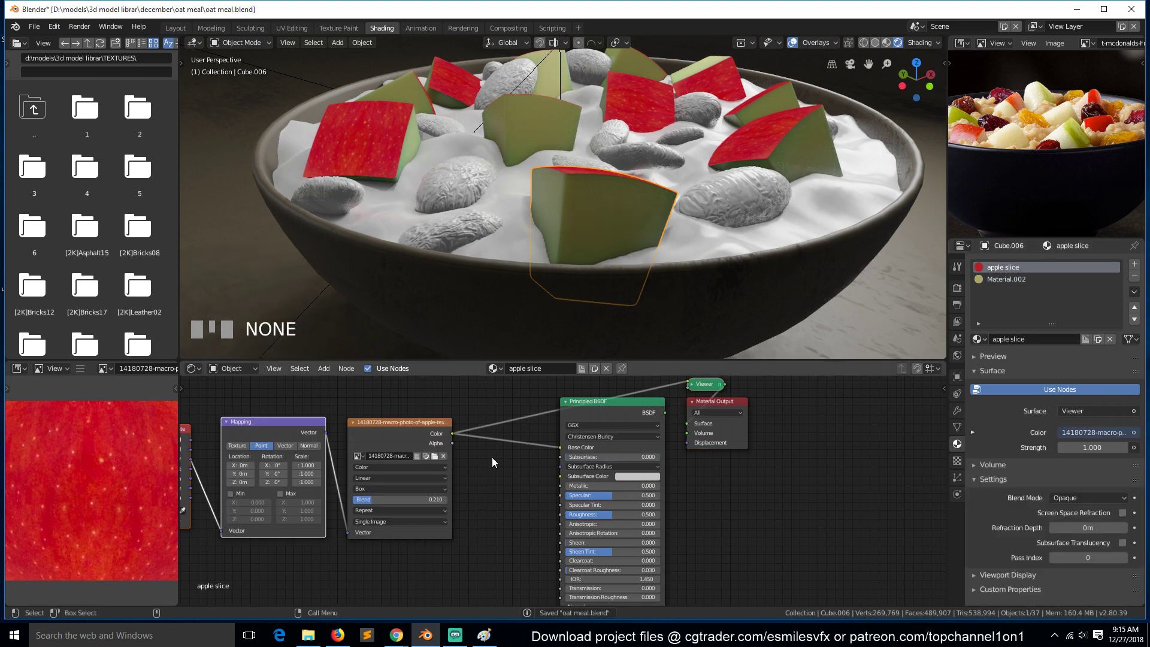
left_click_drag(623, 457, 646, 456)
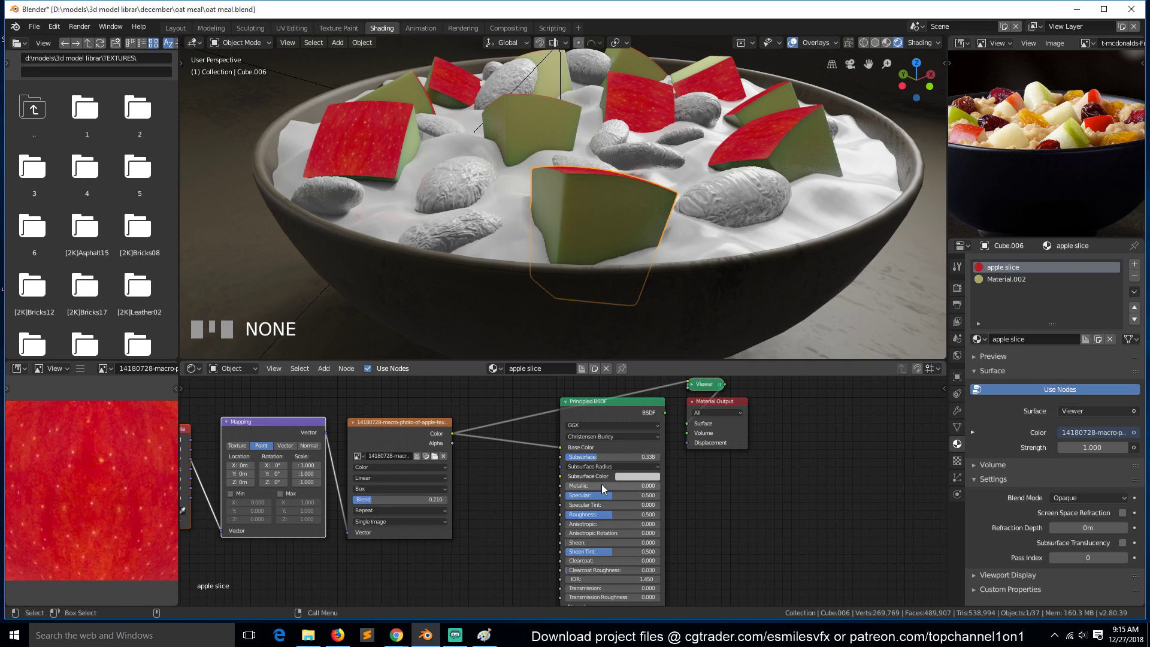
left_click_drag(620, 413, 669, 448)
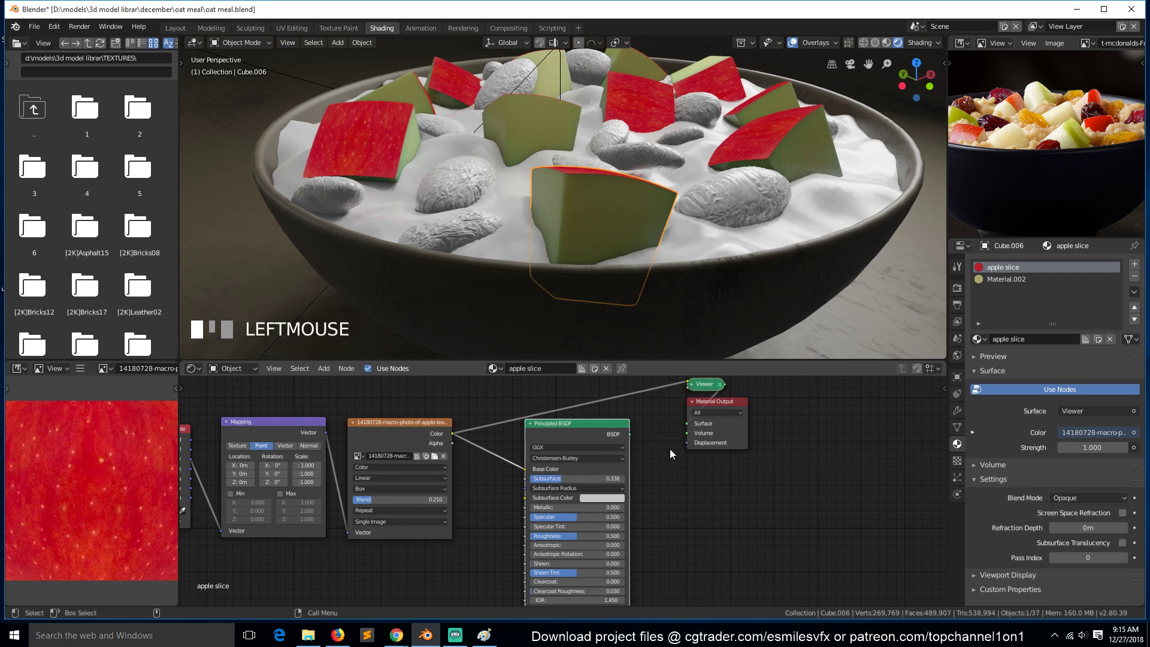
left_click(602, 431, "ctrl+shift")
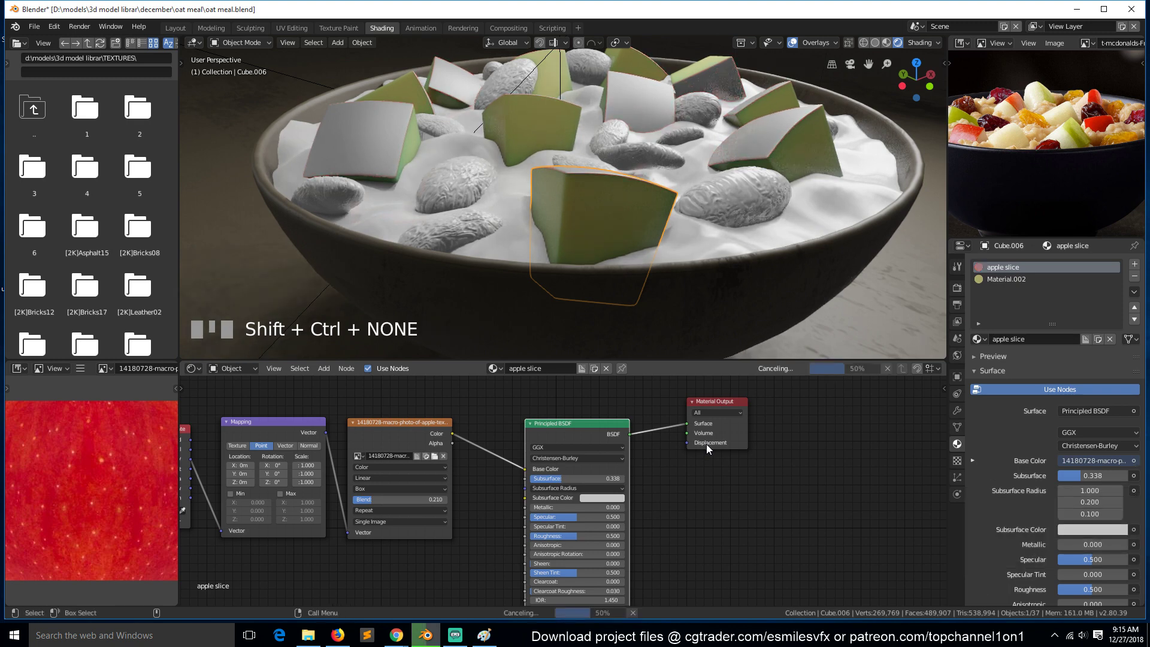
Step: Connect the apple image texture's Color output to the Principled BSDF's Subsurface Color and save the file
key("ctrl+s")
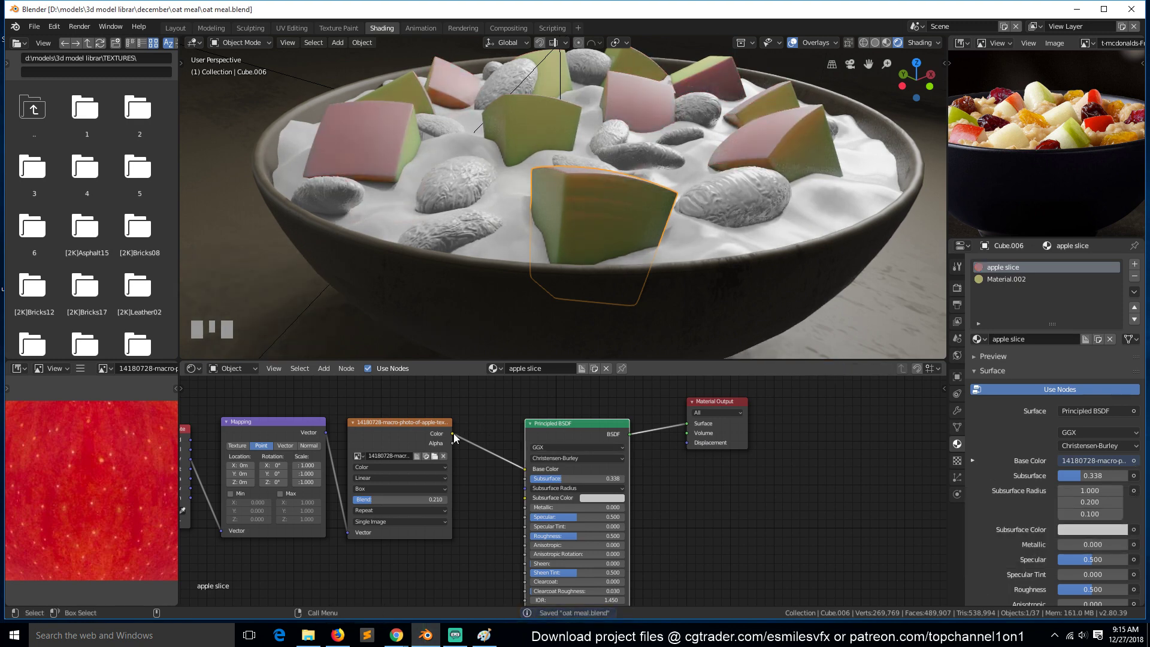
mouse_move(452, 432)
left_mouse_down()
mouse_move(535, 525)
mouse_move(526, 497)
left_mouse_up()
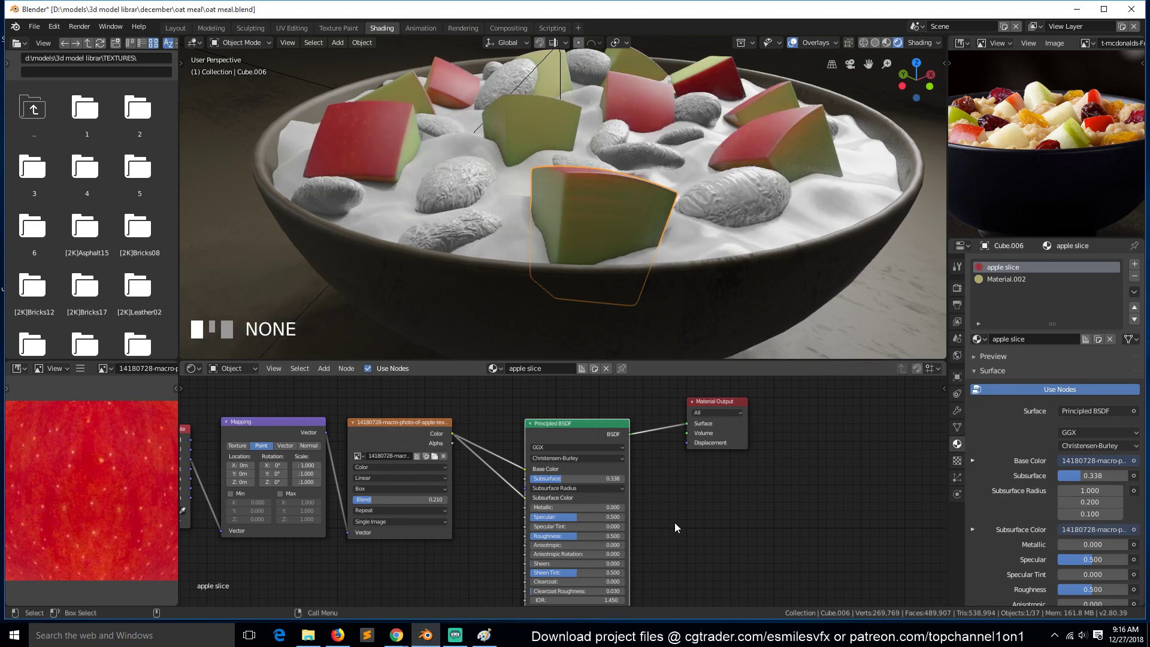
key("ctrl+s")
Step: Move the Principled BSDF node up and set its Roughness to 0.333
scroll(605, 447, "up", 1)
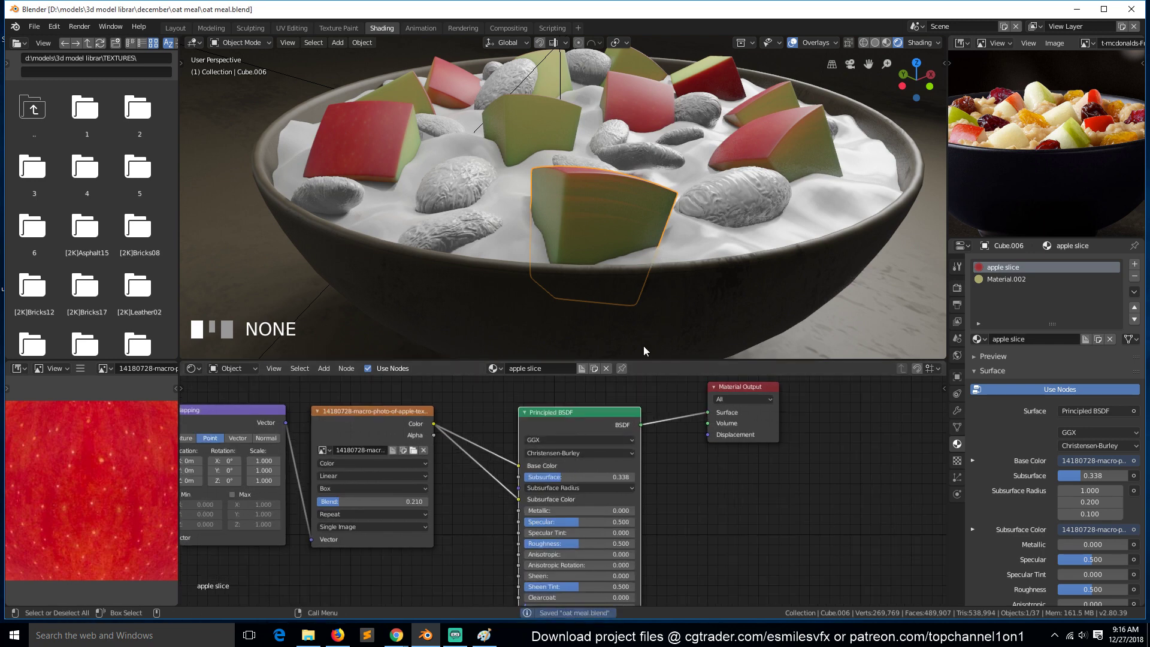
scroll(601, 479, "up", 1)
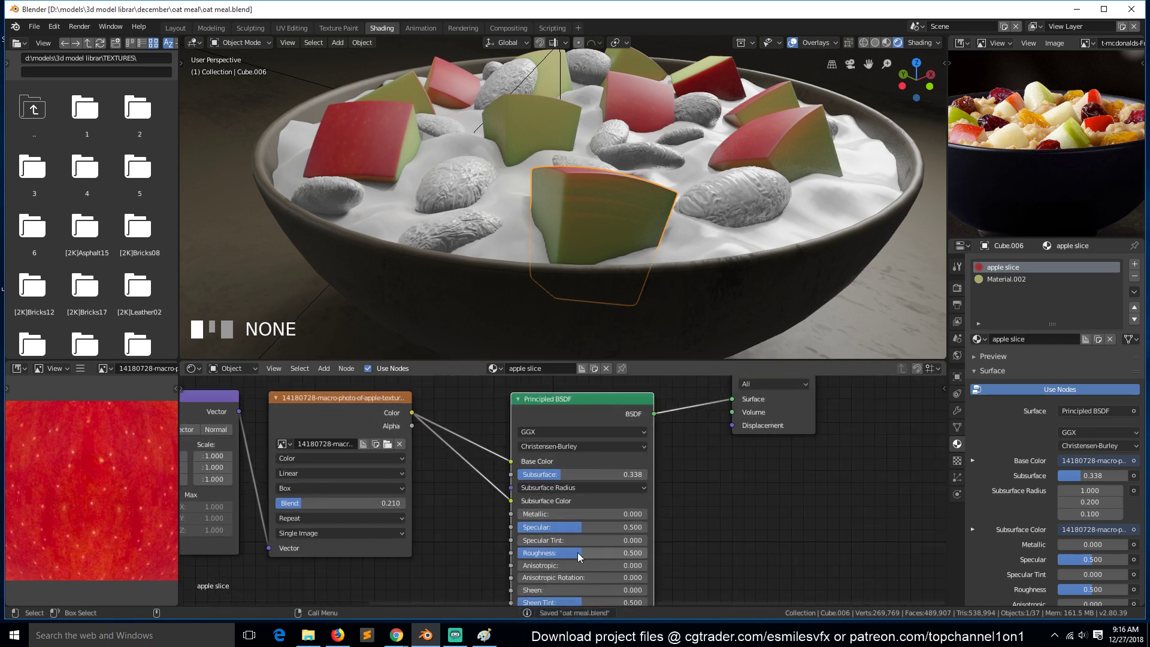
left_click_drag(577, 552, 535, 535)
scroll(478, 501, "down", 2)
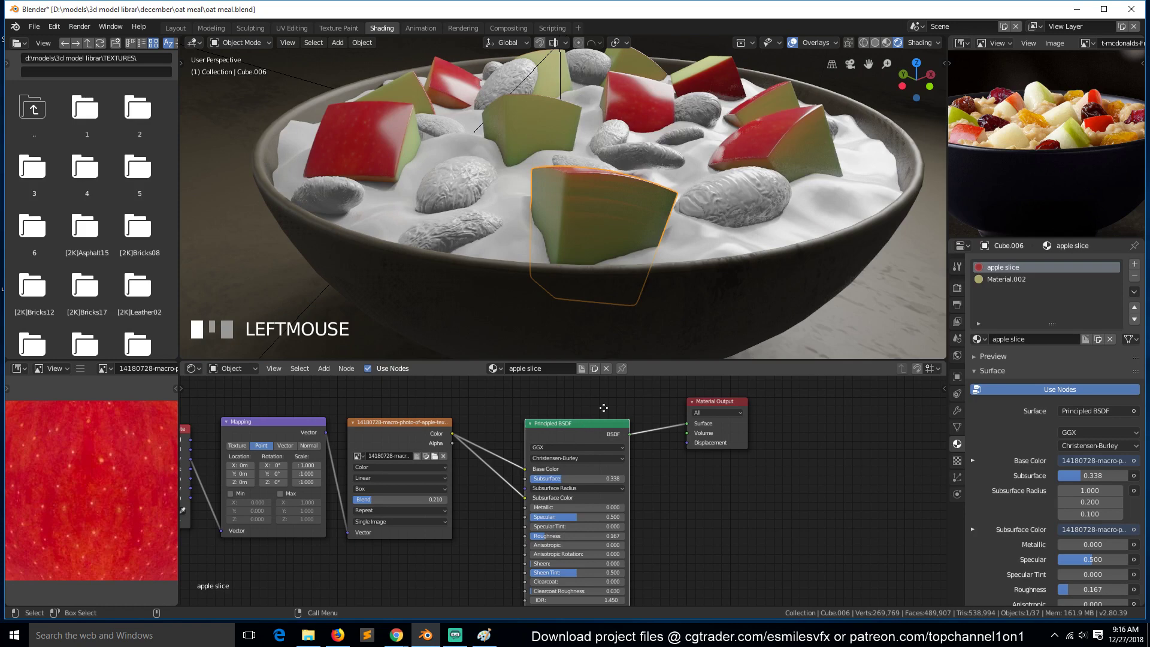
left_click_drag(603, 408, 641, 363)
left_click_drag(587, 490, 602, 490)
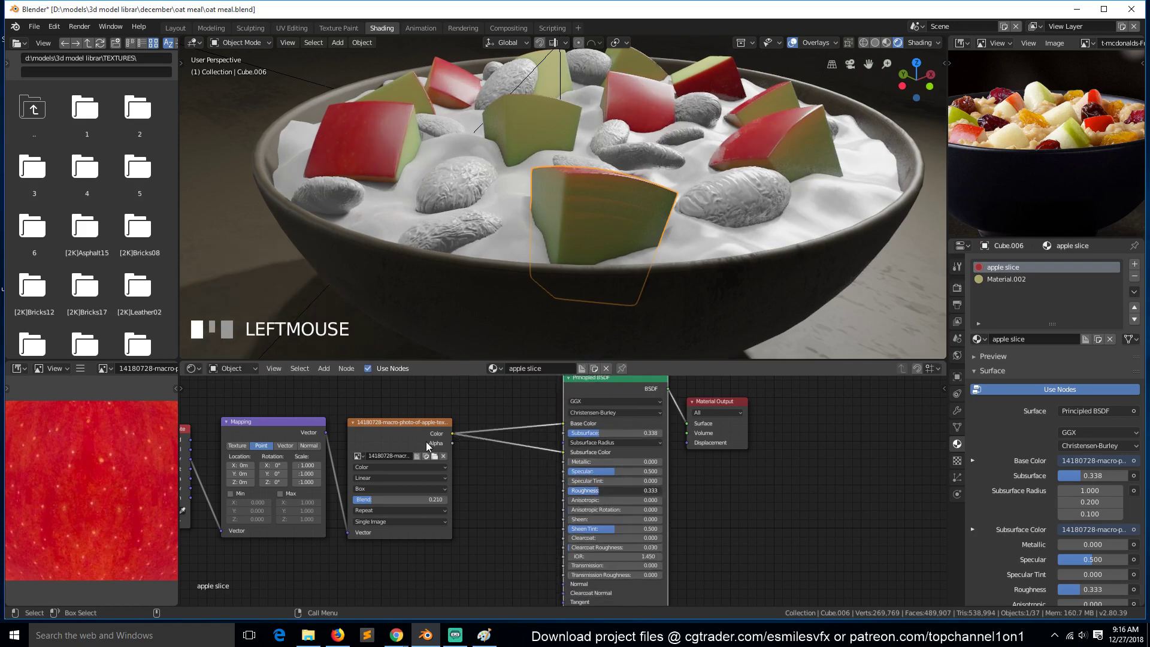
Step: Connect the apple image's Color to the Principled BSDF's Roughness and insert a ColorRamp node on that link
left_click_drag(427, 444, 563, 490)
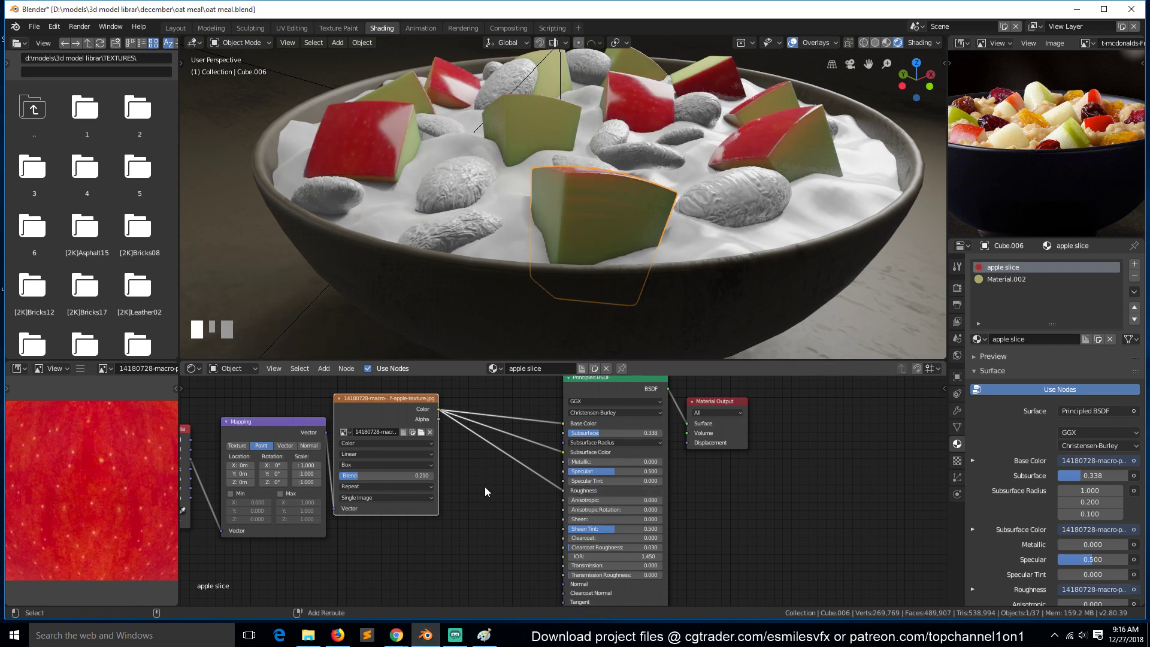
key("shift+a")
mouse_move(453, 477)
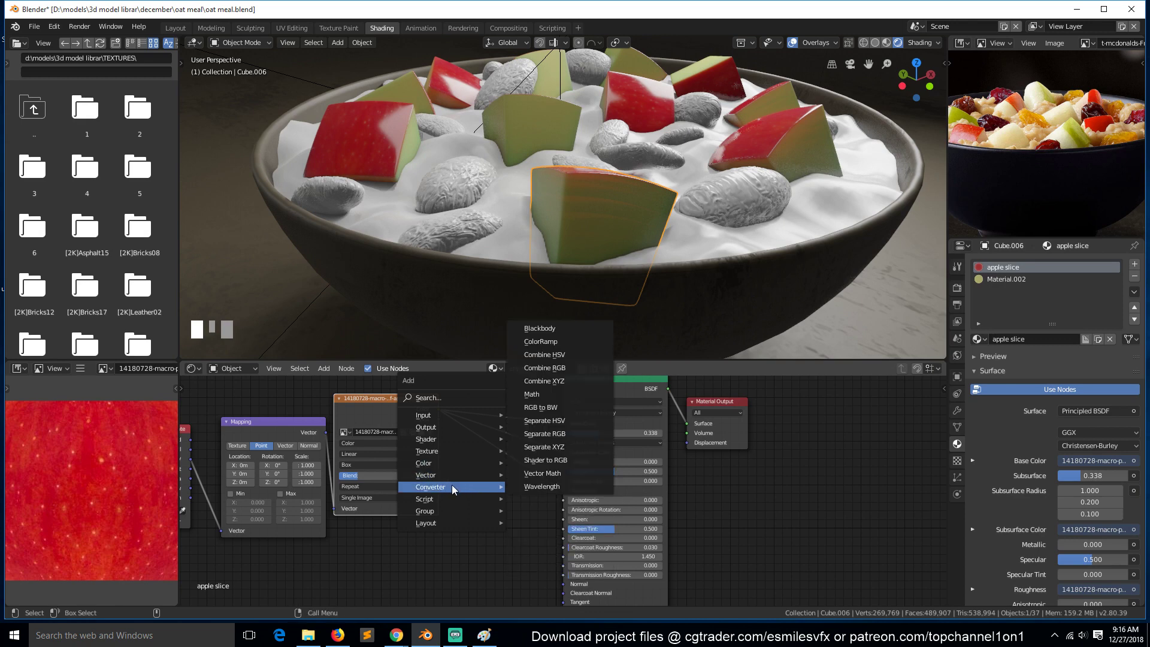
left_click(565, 340)
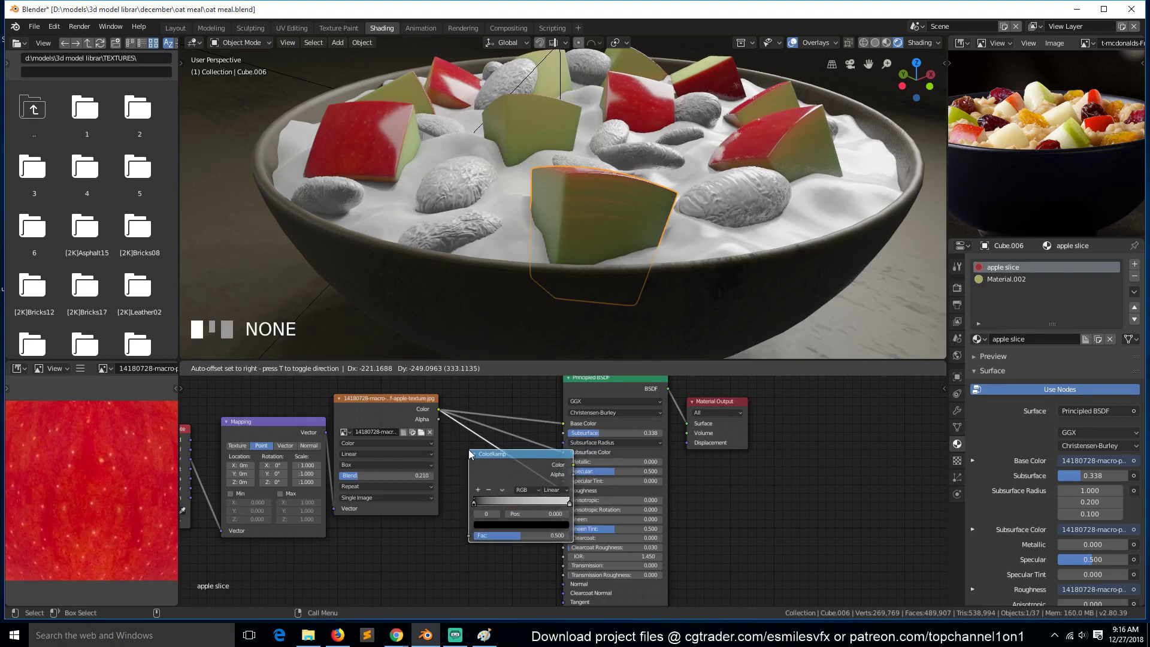
left_click(515, 453)
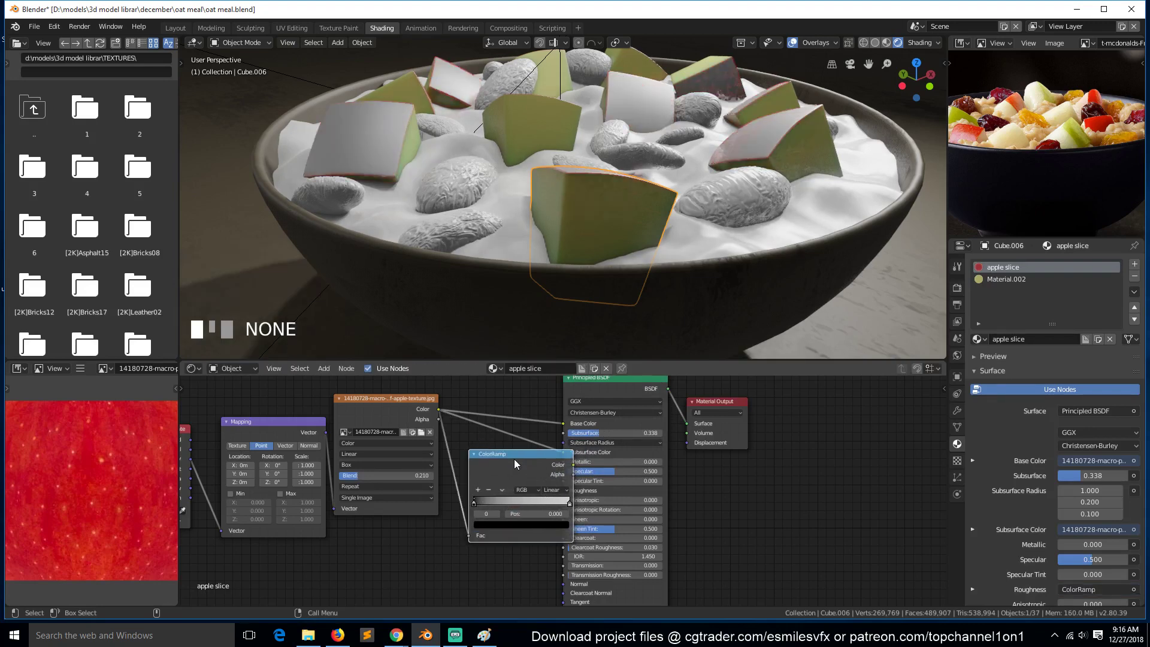
Step: Preview the ColorRamp output on the apple slices through a Viewer node and save the file
left_click(514, 459, "ctrl+shift")
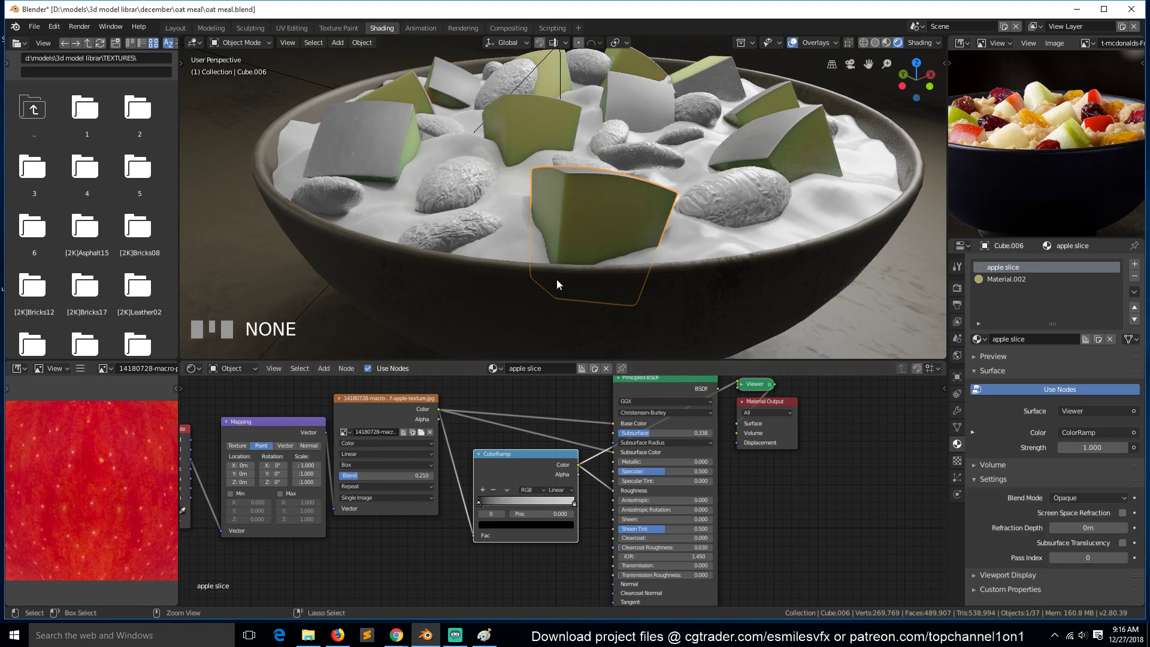
key("ctrl+s")
key("shift+grave")
key("grave")
middle_click_drag(627, 249, 688, 212)
scroll(560, 491, "up", 4)
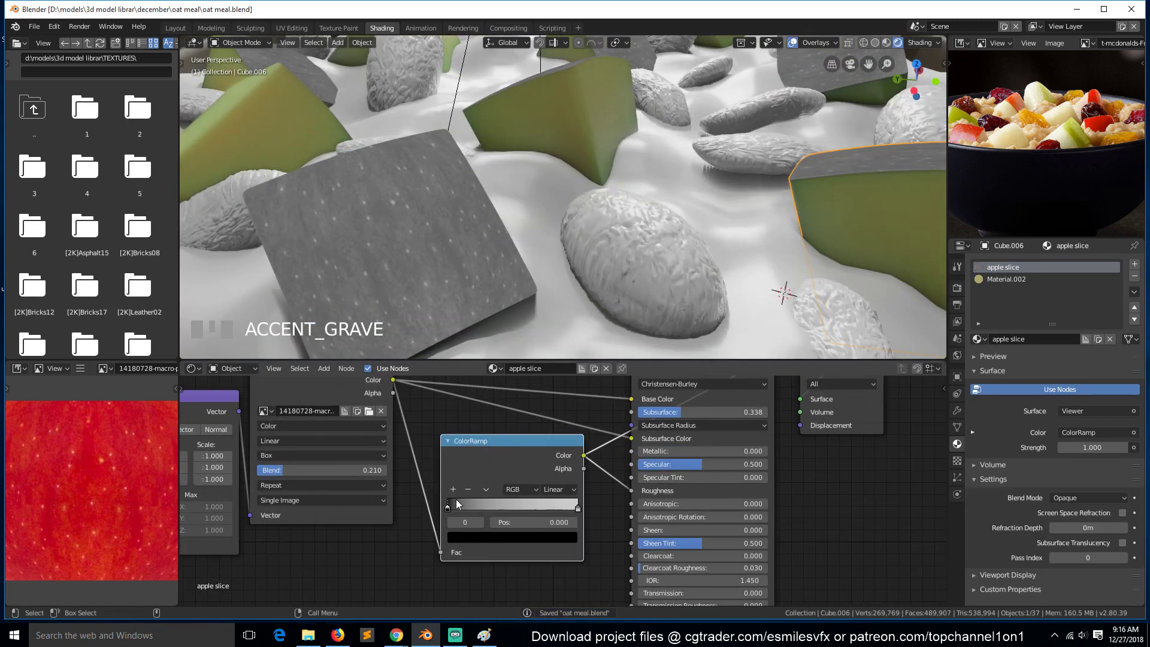
Step: Move the ColorRamp's black stop to position 0.127 and change its color to a dark grey of RGB 0.080
mouse_move(454, 502)
left_mouse_down()
mouse_move(448, 510)
mouse_move(466, 514)
left_mouse_up()
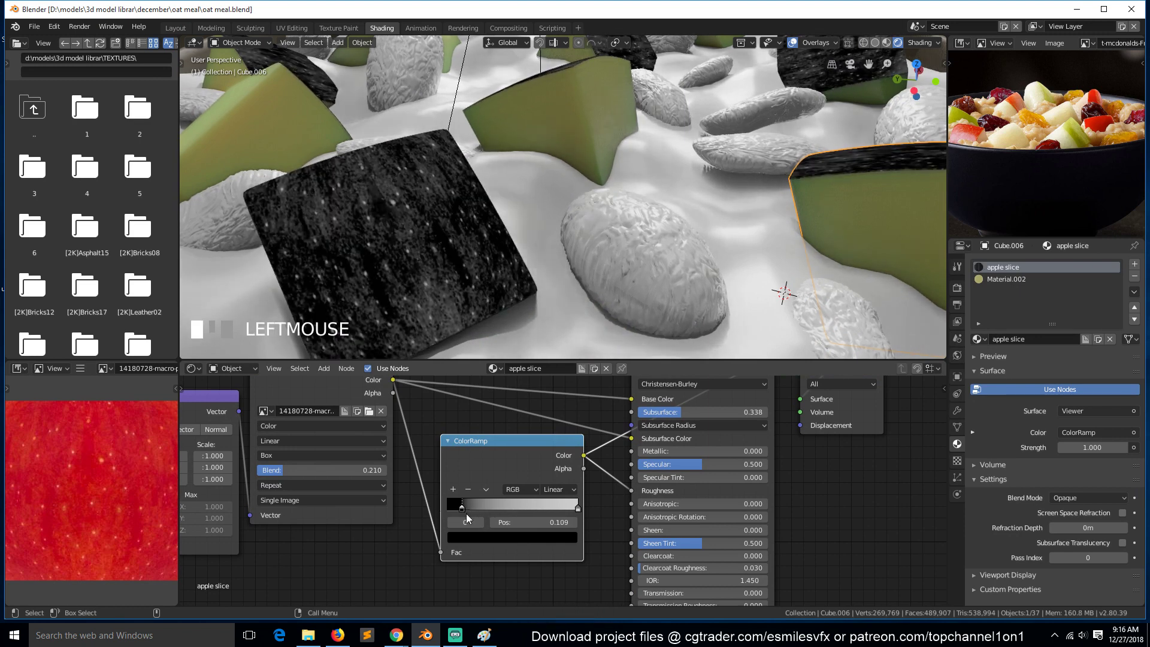
left_click(497, 537)
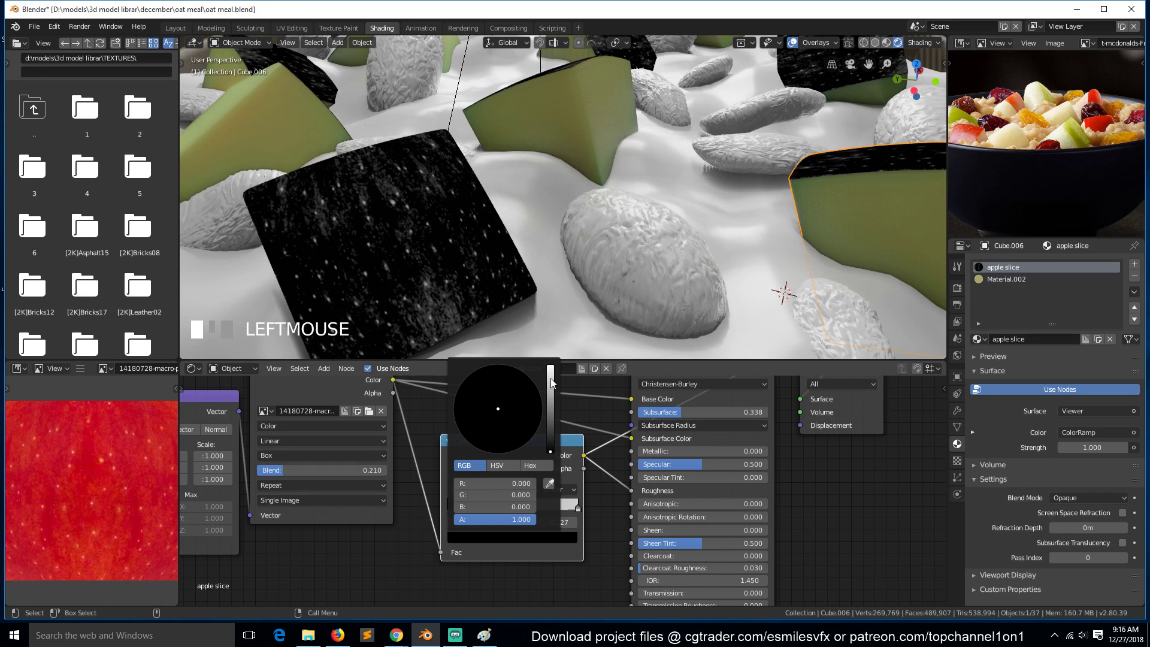
left_click_drag(549, 394, 550, 413)
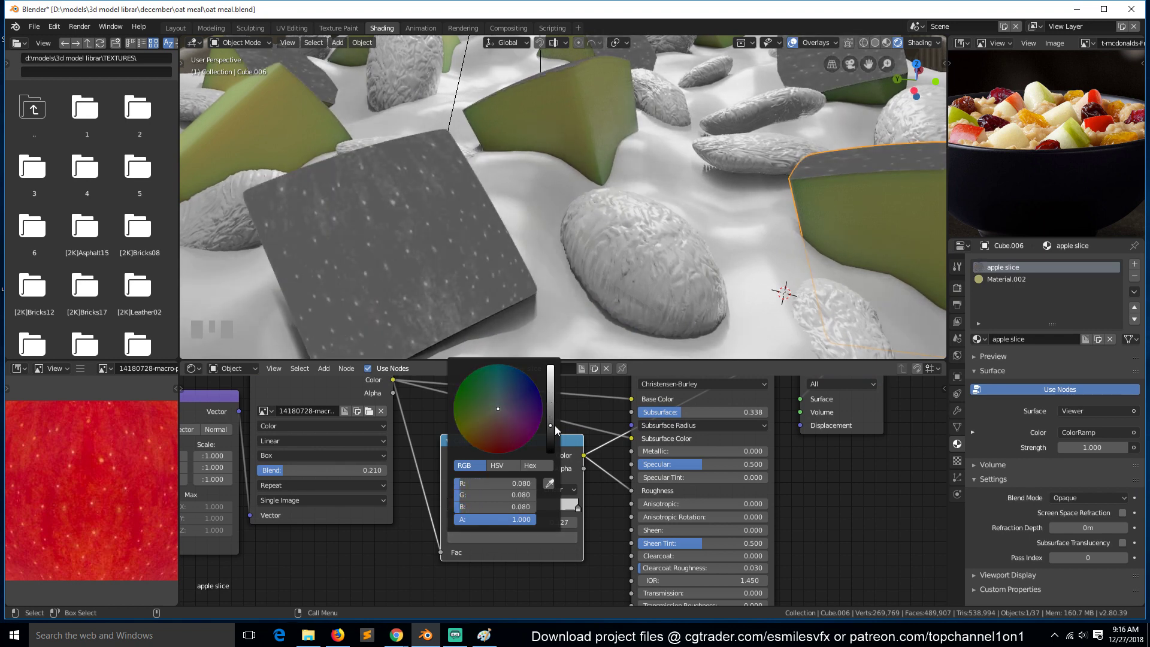
Step: Switch the material preview back to the Principled BSDF shader and save the file
scroll(655, 469, "down", 1)
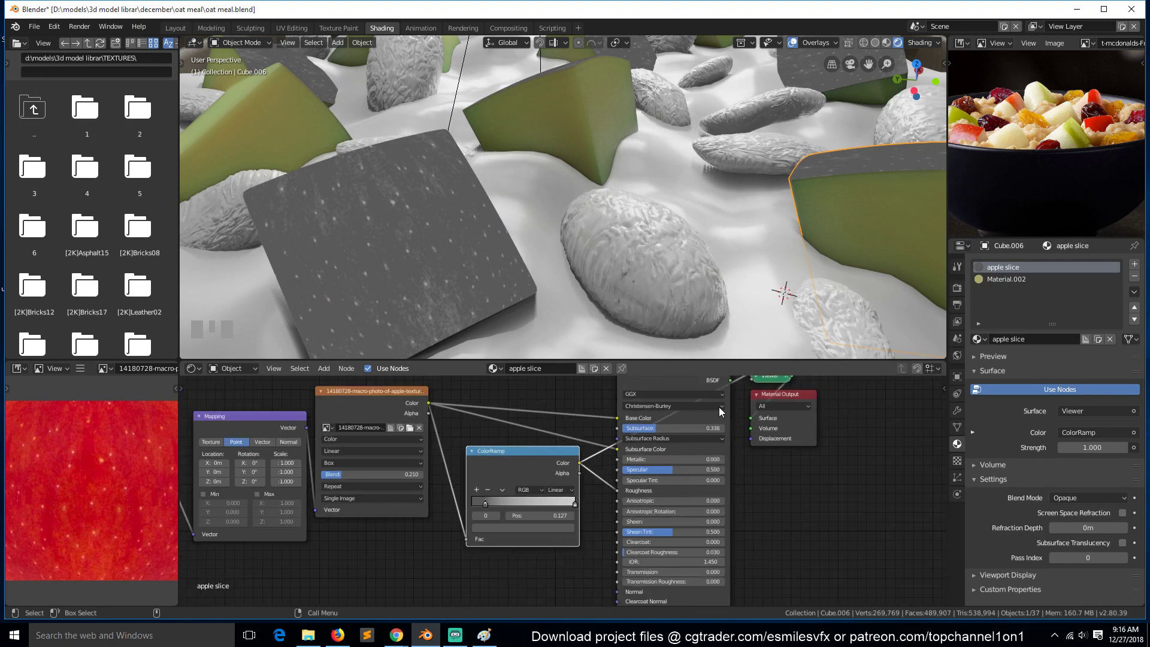
left_click(695, 384, "ctrl+shift")
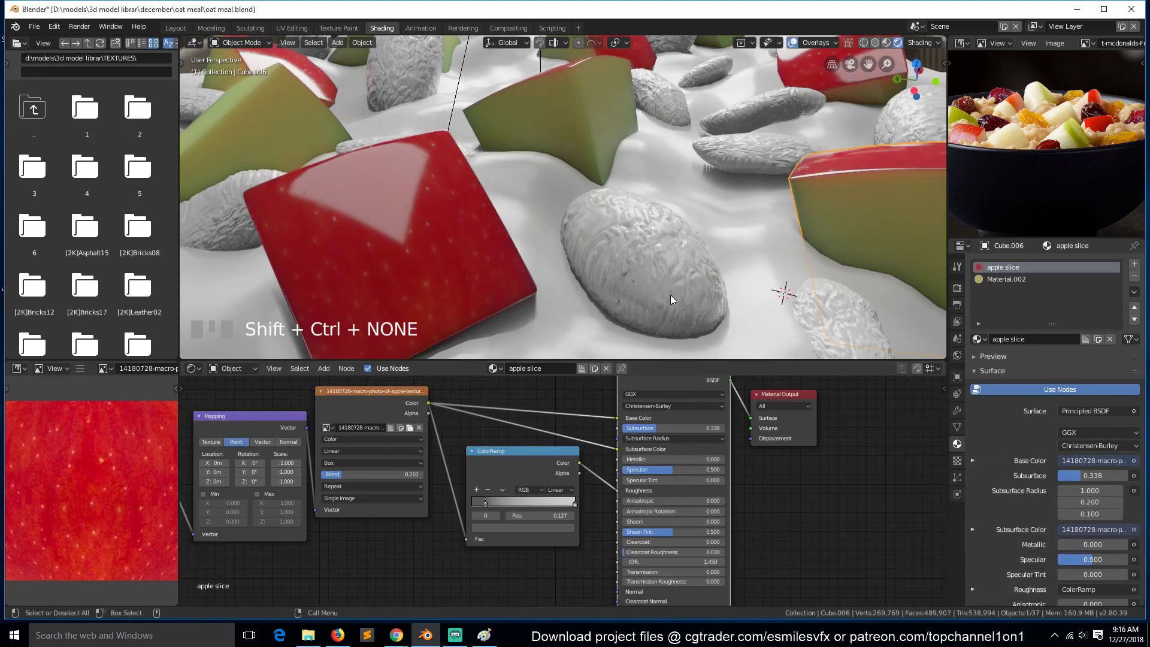
key("ctrl+s")
middle_click_drag(578, 296, 509, 288)
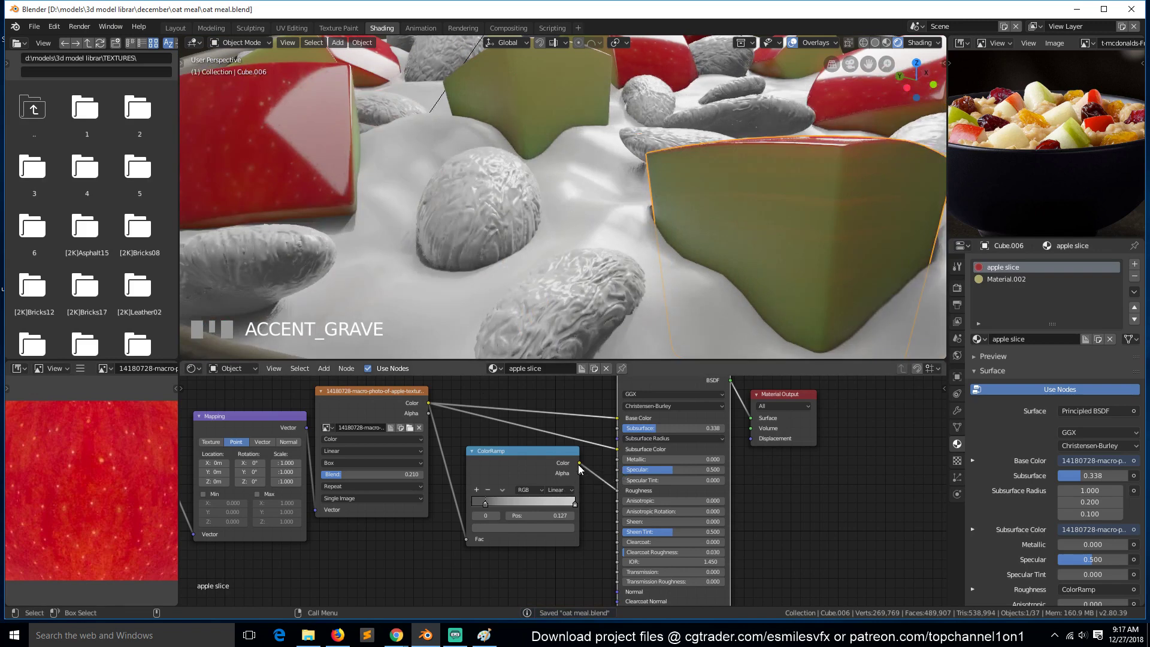
Step: Move the Material Output node farther from the shader and connect the apple image's Color to its Displacement input
left_click_drag(579, 462, 757, 443)
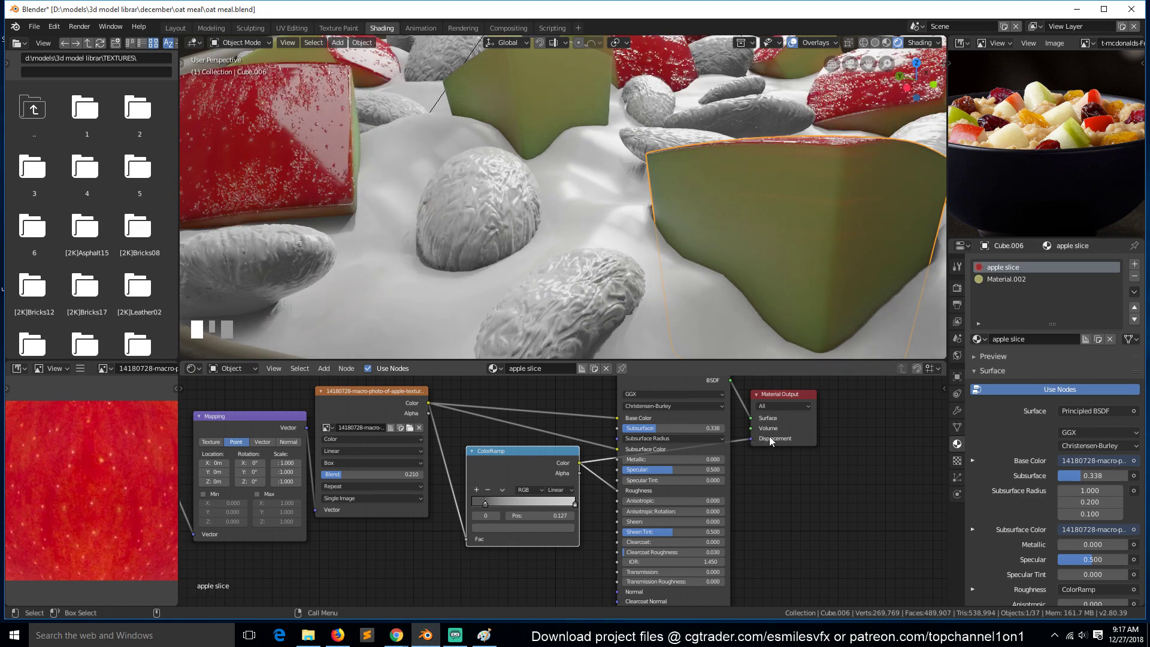
left_click_drag(790, 429, 919, 429)
mouse_move(430, 402)
left_mouse_down()
mouse_move(822, 458)
mouse_move(878, 437)
left_mouse_up()
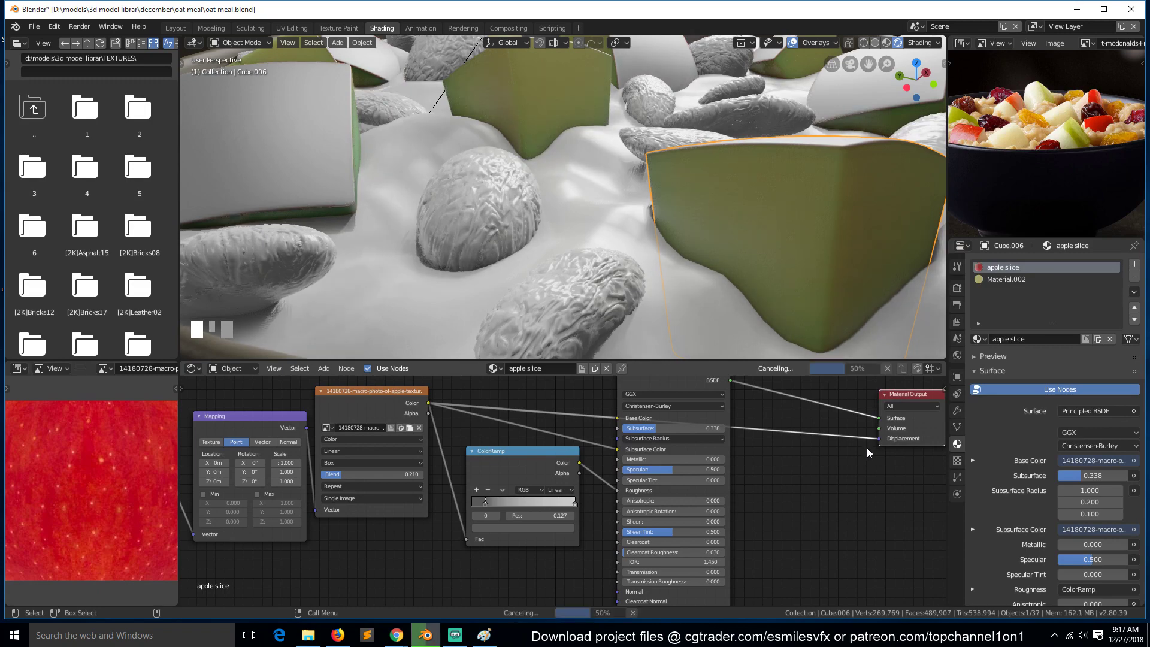
Step: Insert a Math node on the displacement link and set its operation to Multiply
key("shift+a")
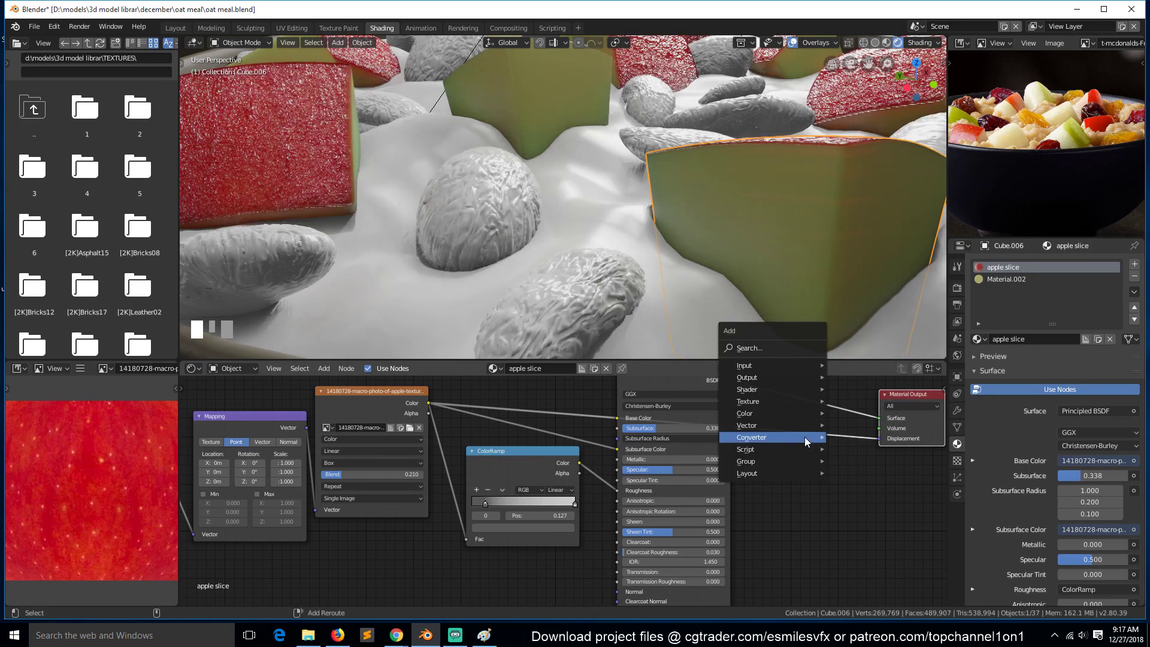
mouse_move(803, 436)
left_click(862, 343)
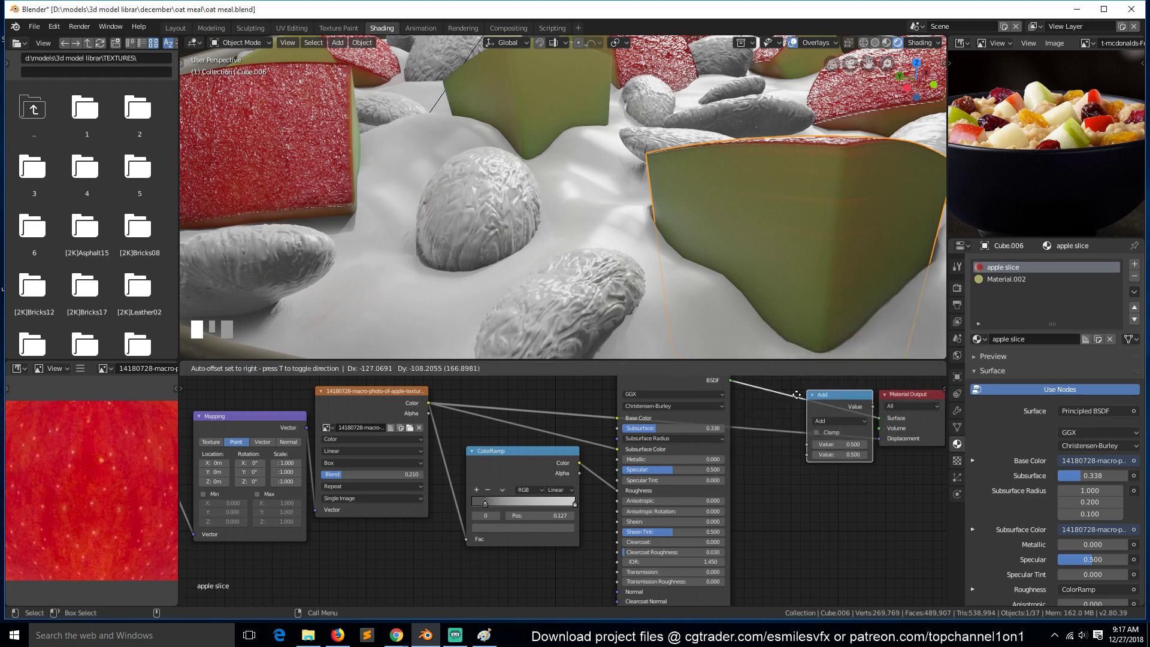
left_click(807, 444)
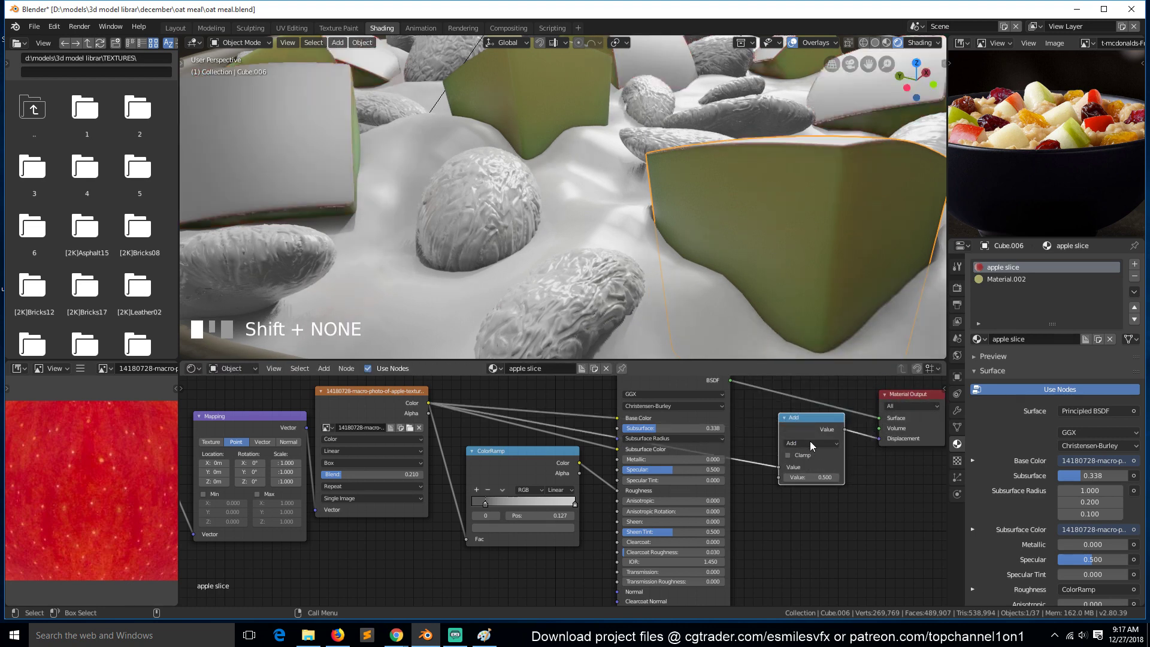
left_click(809, 443)
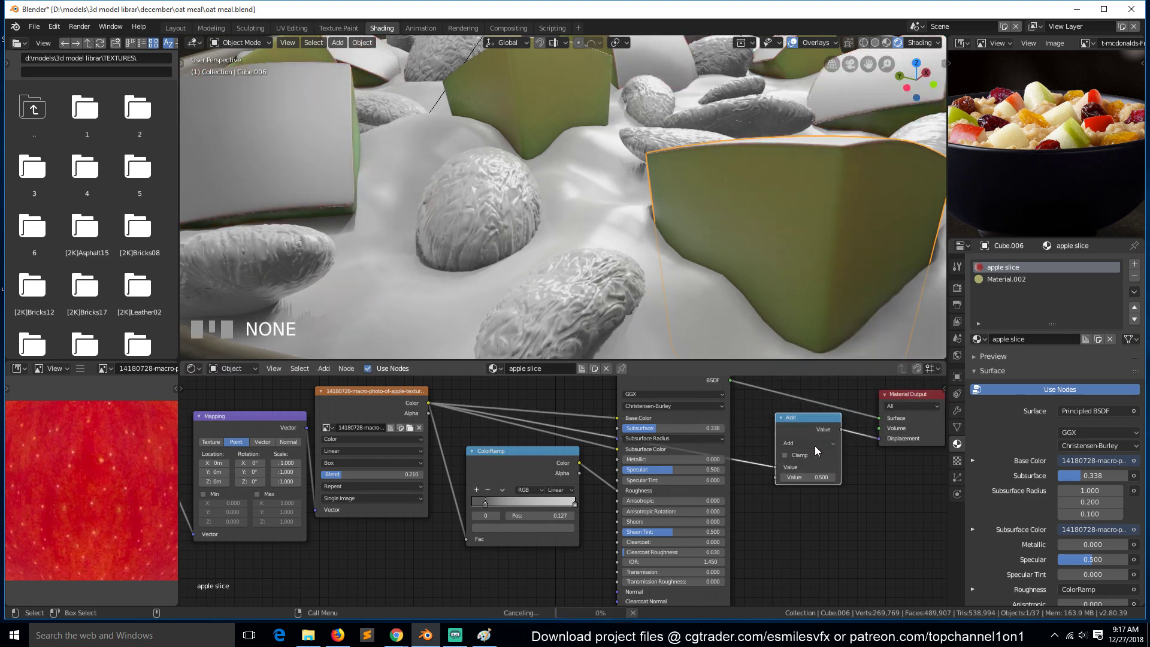
left_click(803, 410)
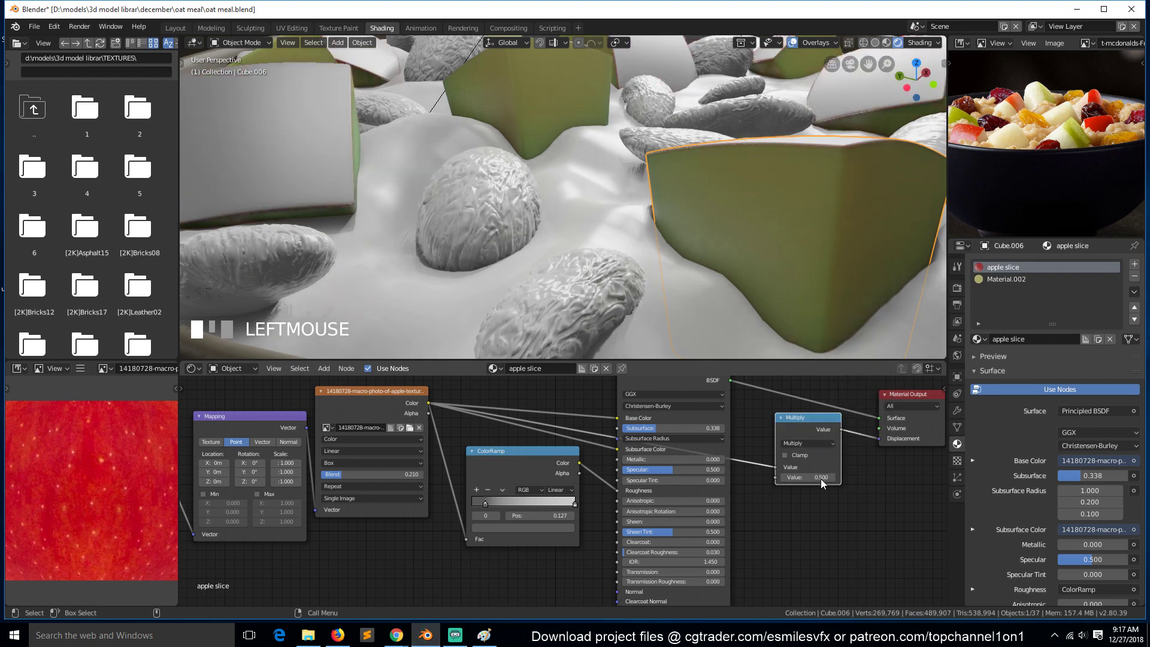
Step: Set the Multiply node's value to 0.05 to weaken the displacement
left_click(819, 477)
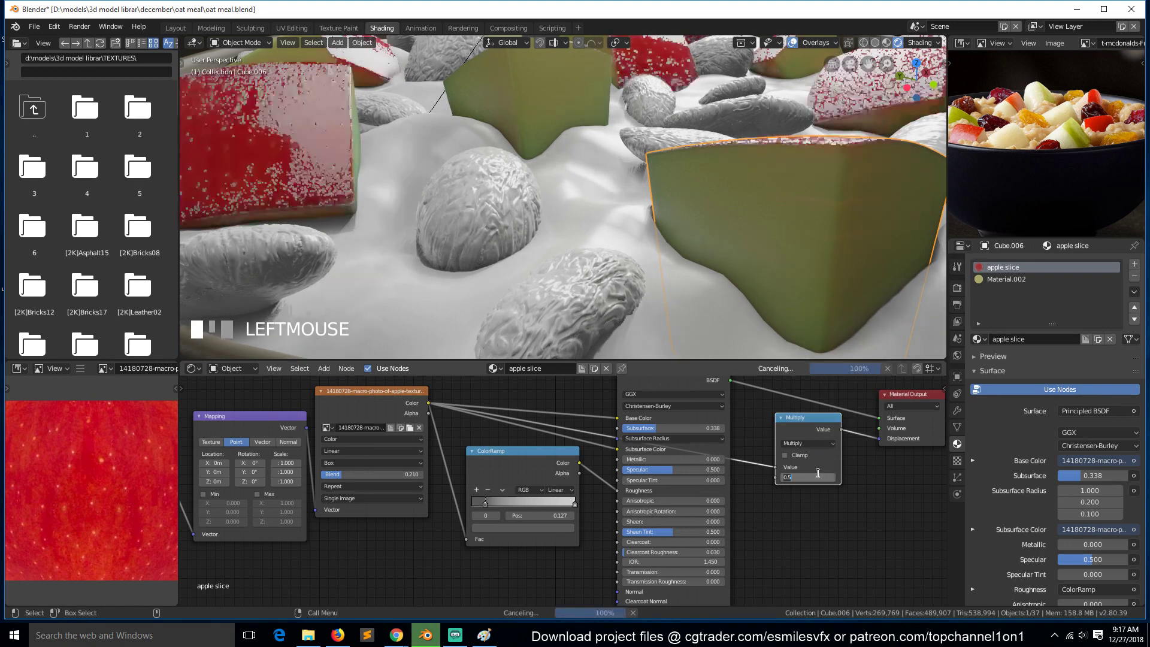
type("0.1")
key("Return")
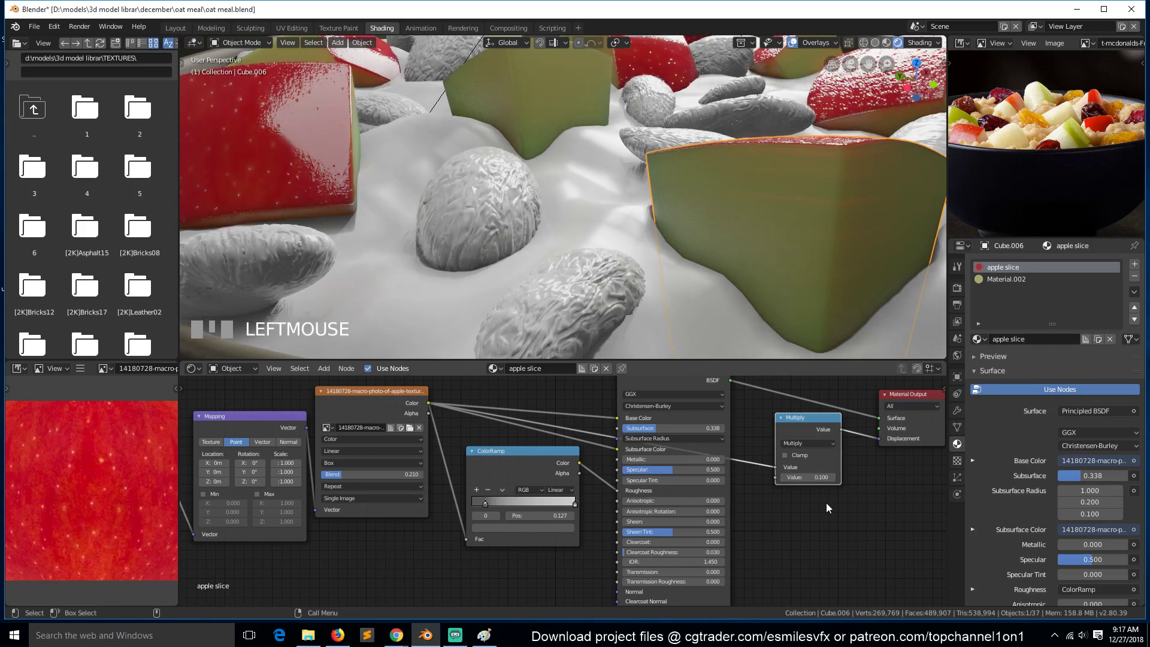
left_click(810, 474)
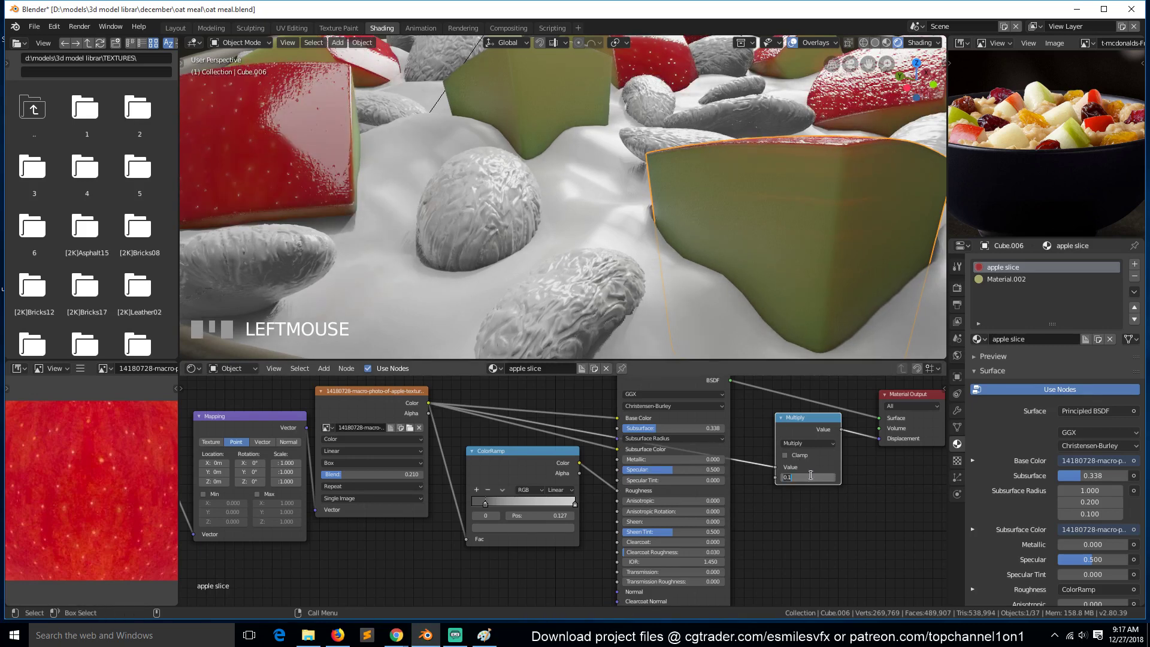
type(".05")
key("Return")
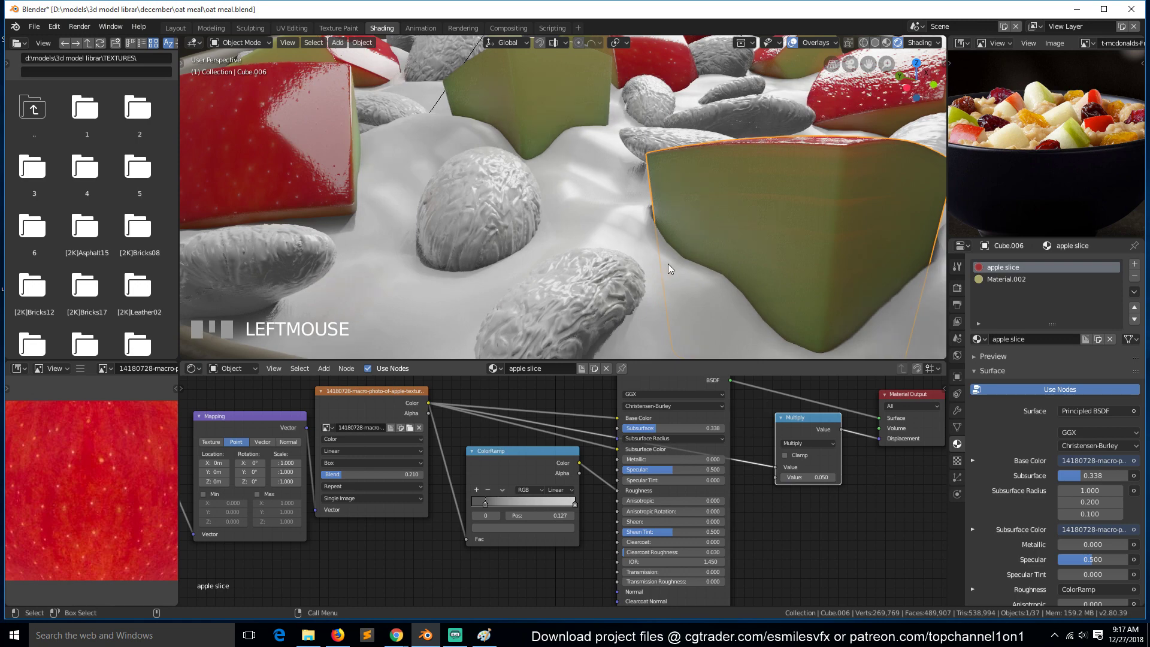
Step: Check the textured apple slices from the camera view and save the file
key("KP_0")
scroll(640, 225, "up", 3)
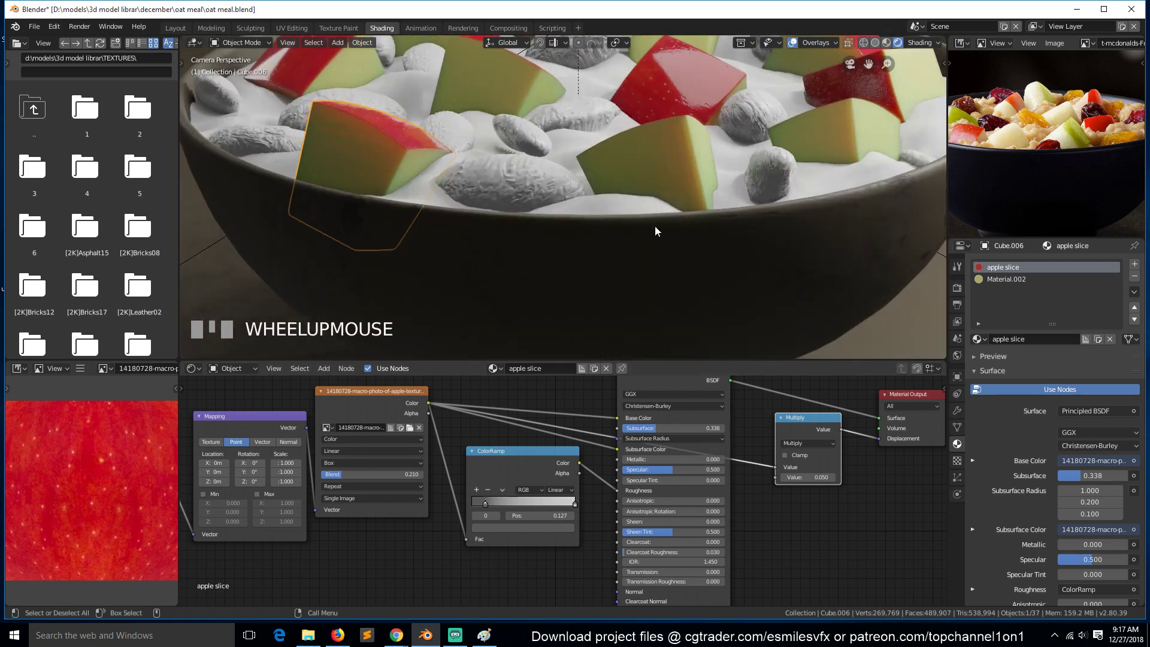
scroll(655, 232, "down", 1)
key("ctrl+s")
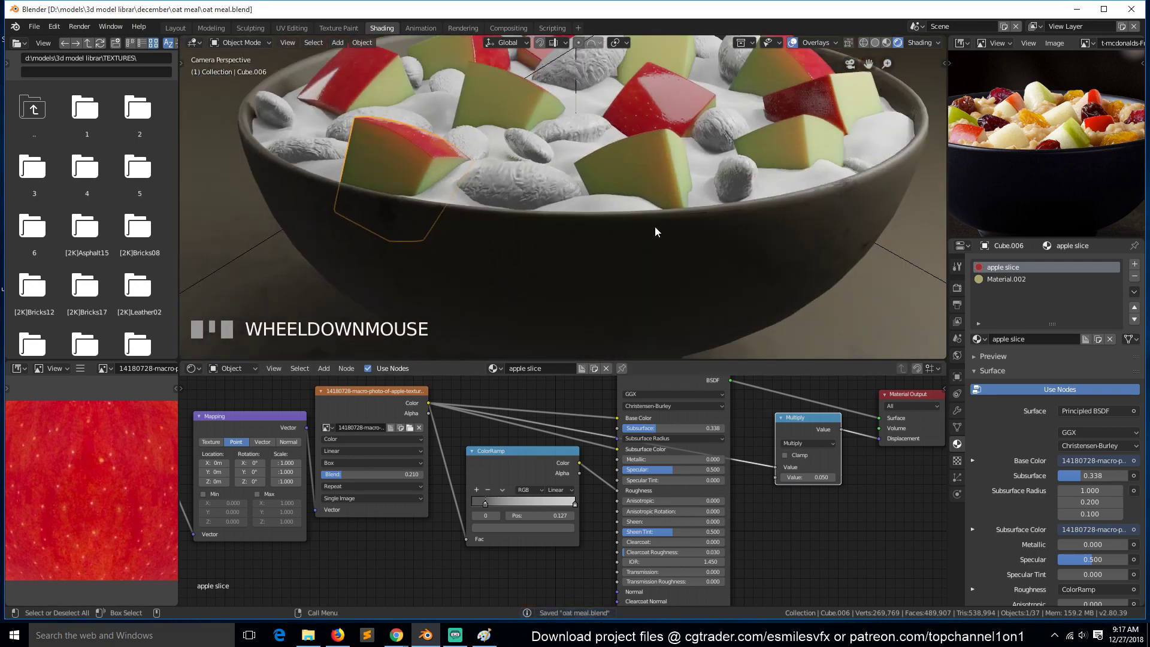
scroll(655, 228, "down", 4)
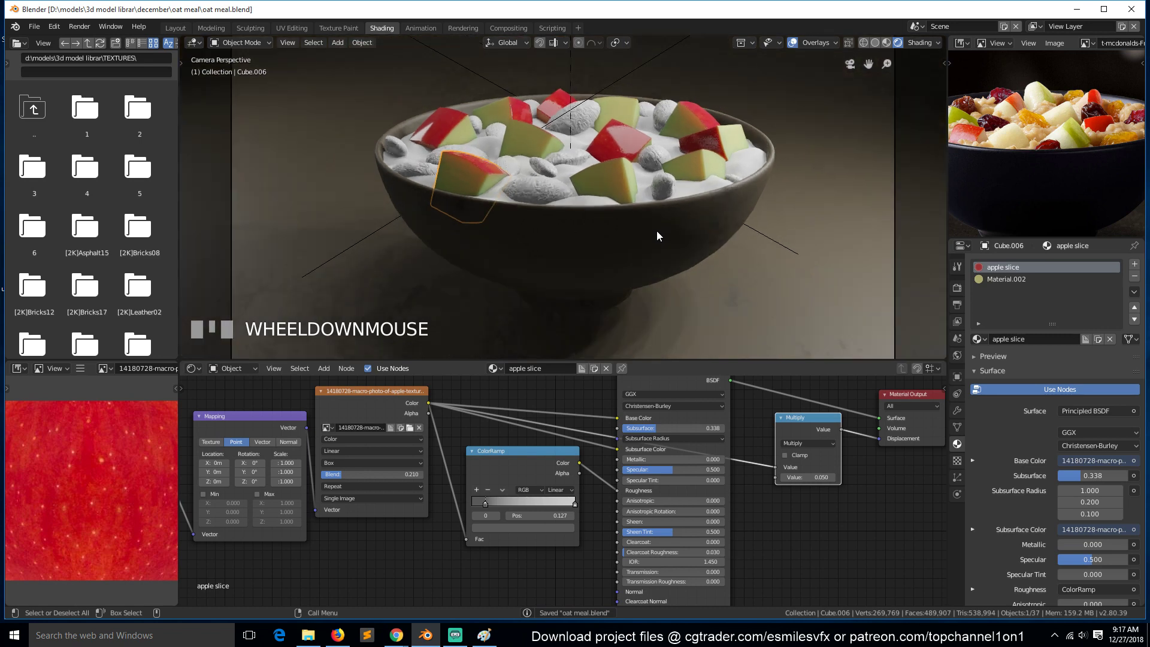
scroll(655, 233, "up", 1)
key("ctrl+s")
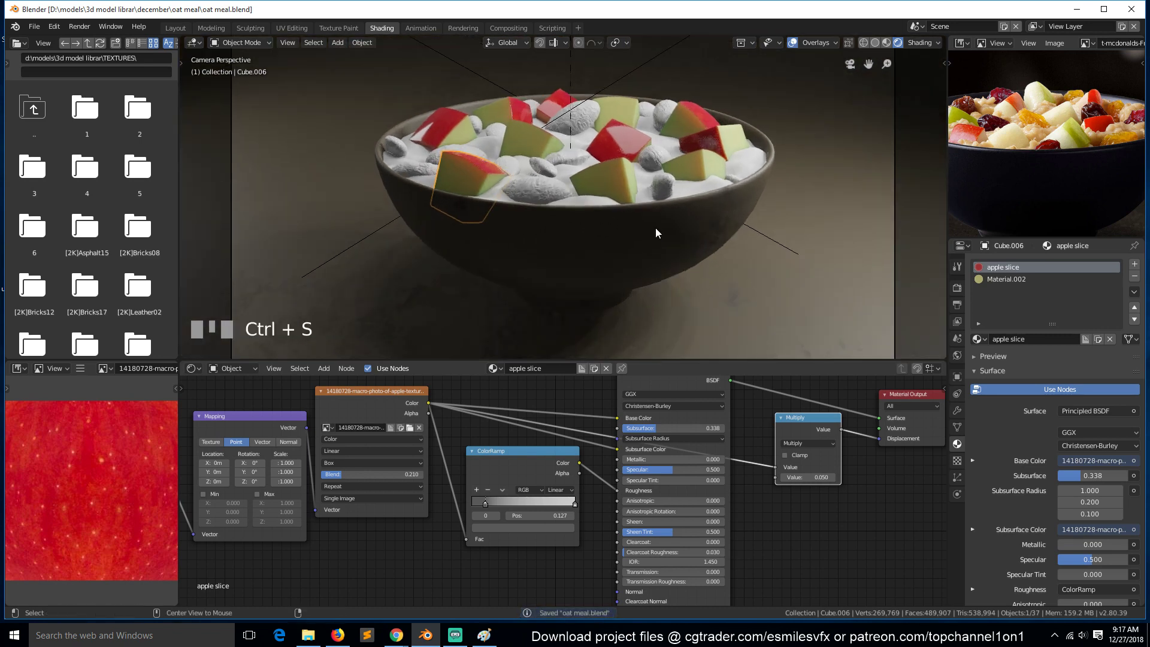
Step: Deselect everything and select the apple slice at the front middle of the bowl
key("a")
scroll(656, 227, "up", 2)
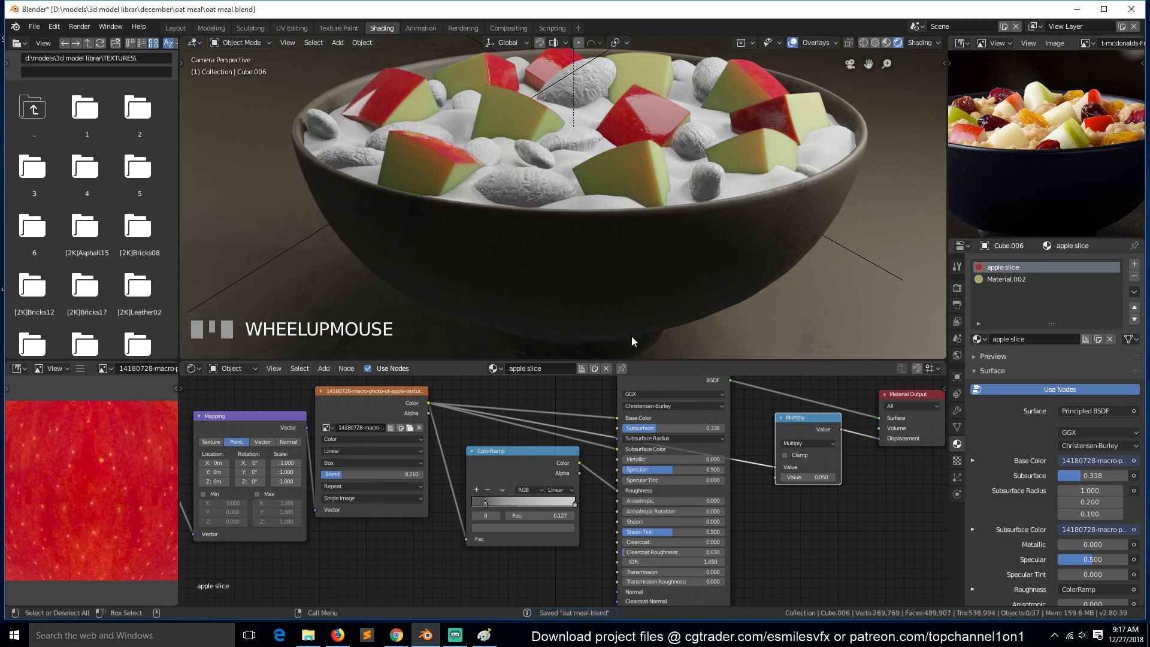
left_click(621, 161)
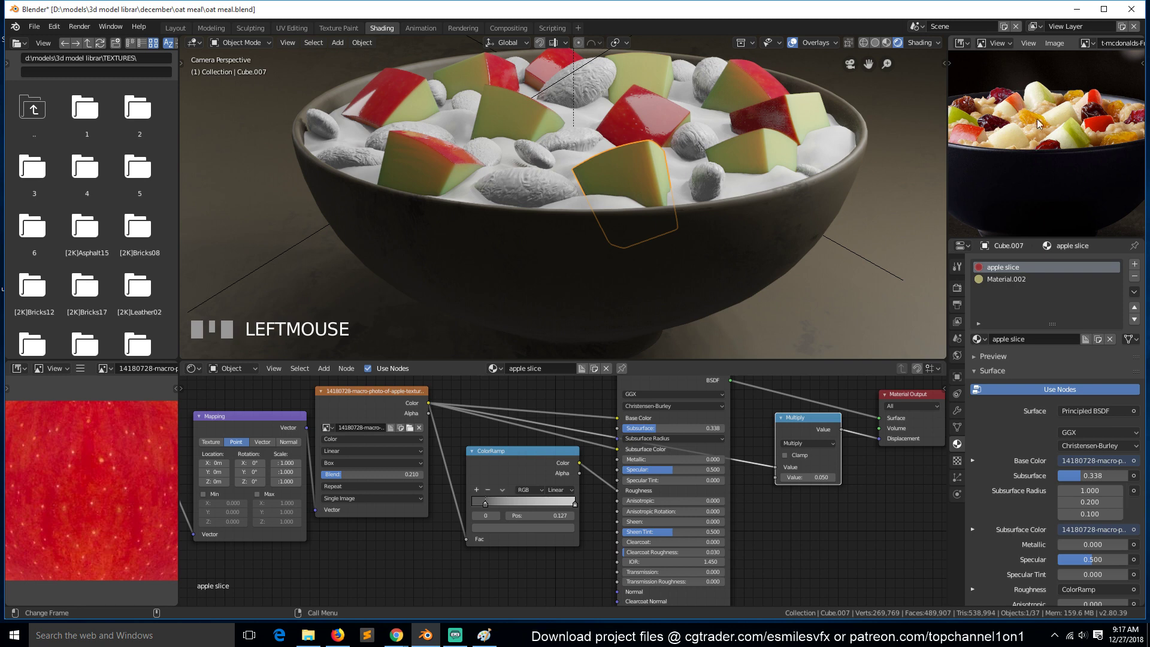
Step: Spread out the Principled BSDF, image texture and ColorRamp nodes of the apple slice material, and save the file
key("Home")
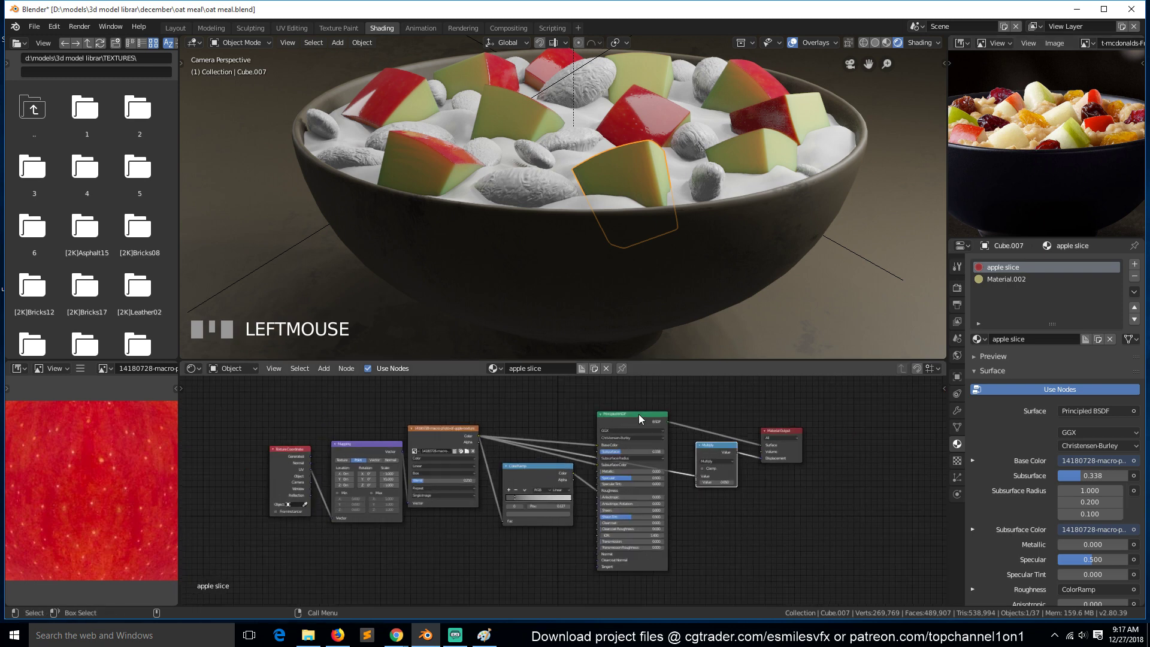
left_click_drag(638, 414, 710, 382)
left_click_drag(448, 436, 544, 523)
scroll(483, 422, "up", 1)
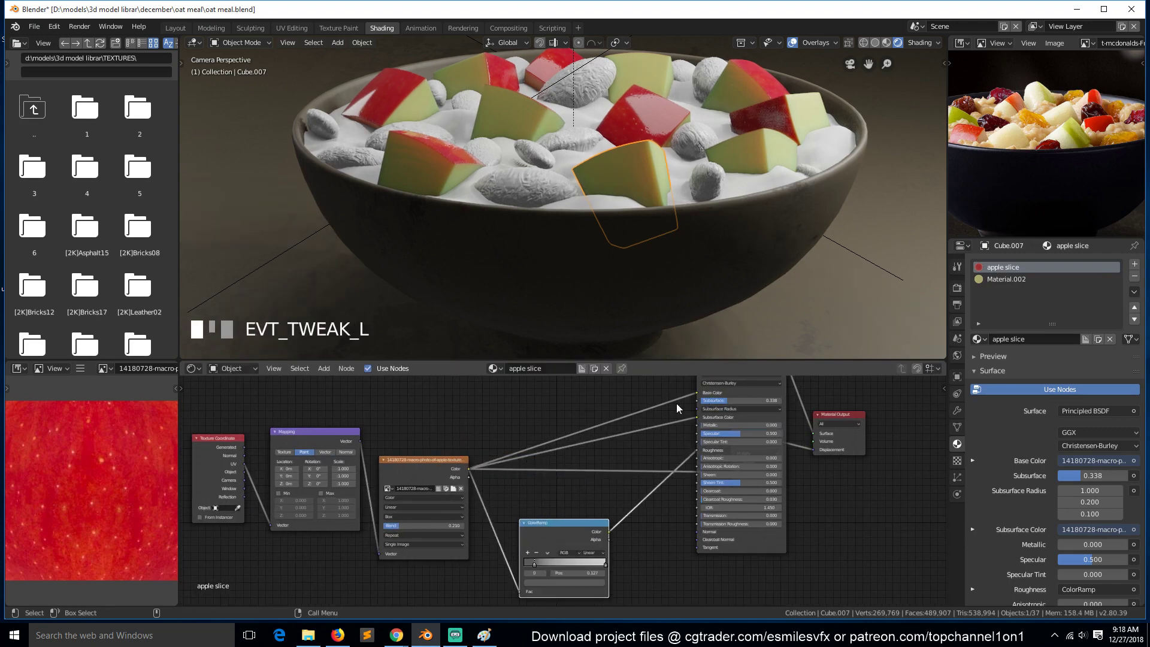
scroll(572, 440, "down", 1)
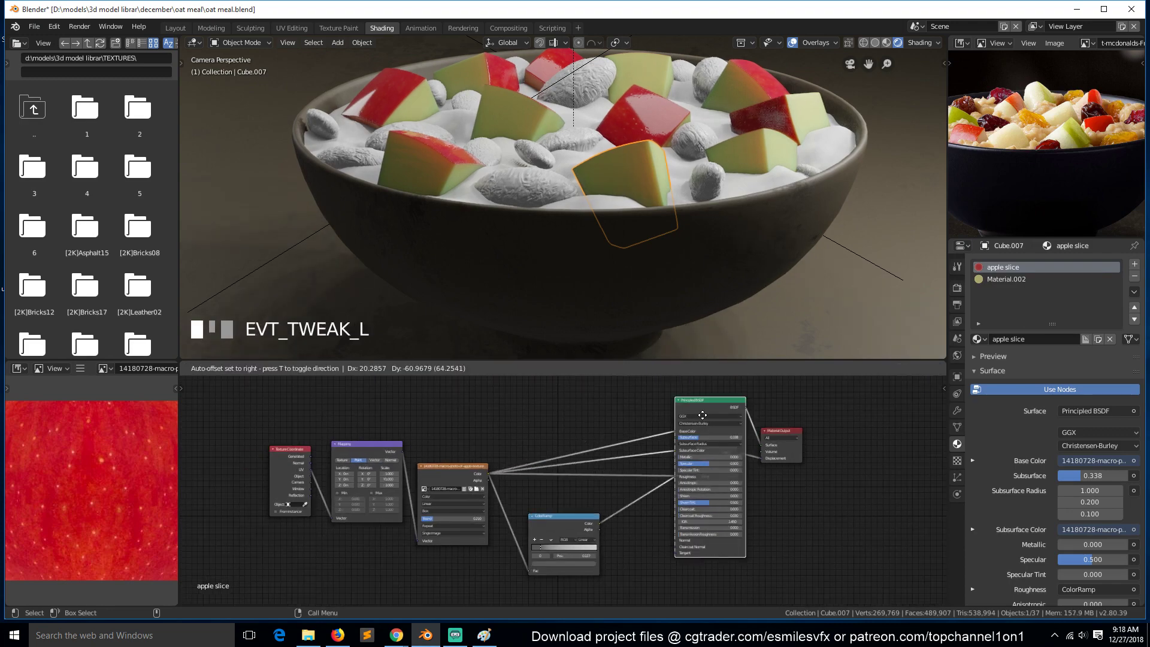
scroll(558, 439, "up", 1)
key("ctrl+s")
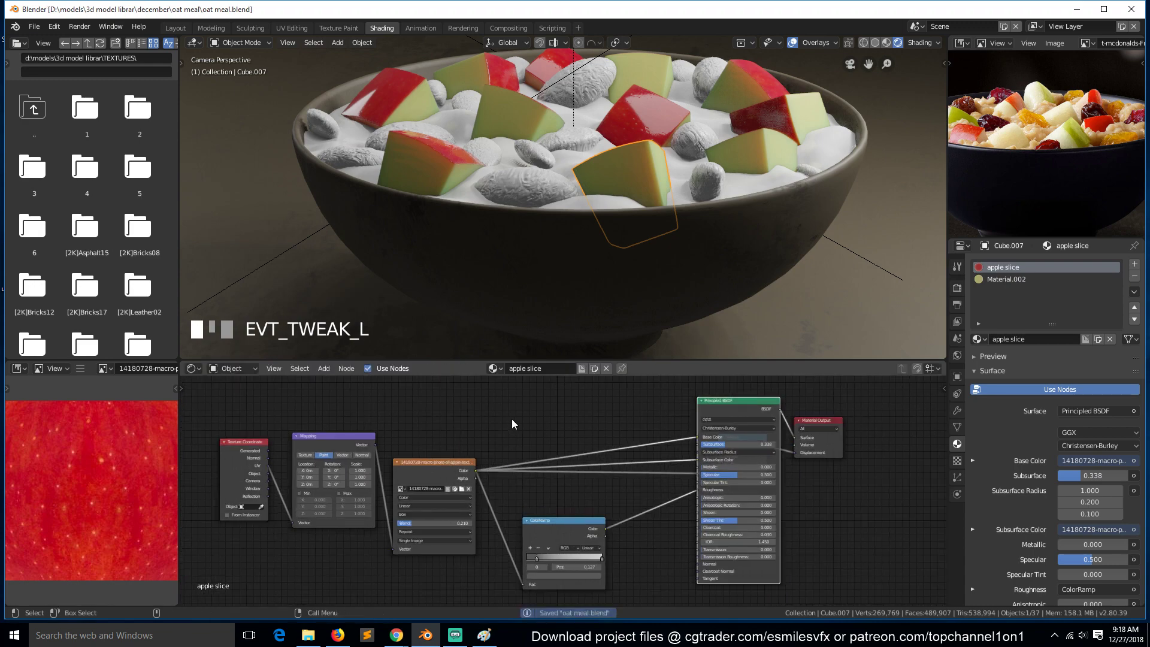
Step: Preview the apple image texture through a Viewer node and reposition the Principled BSDF, Viewer, Multiply and Material Output nodes to free up space
left_click(447, 466, "ctrl+shift")
left_click_drag(753, 403, 803, 522)
left_click_drag(790, 393, 769, 374)
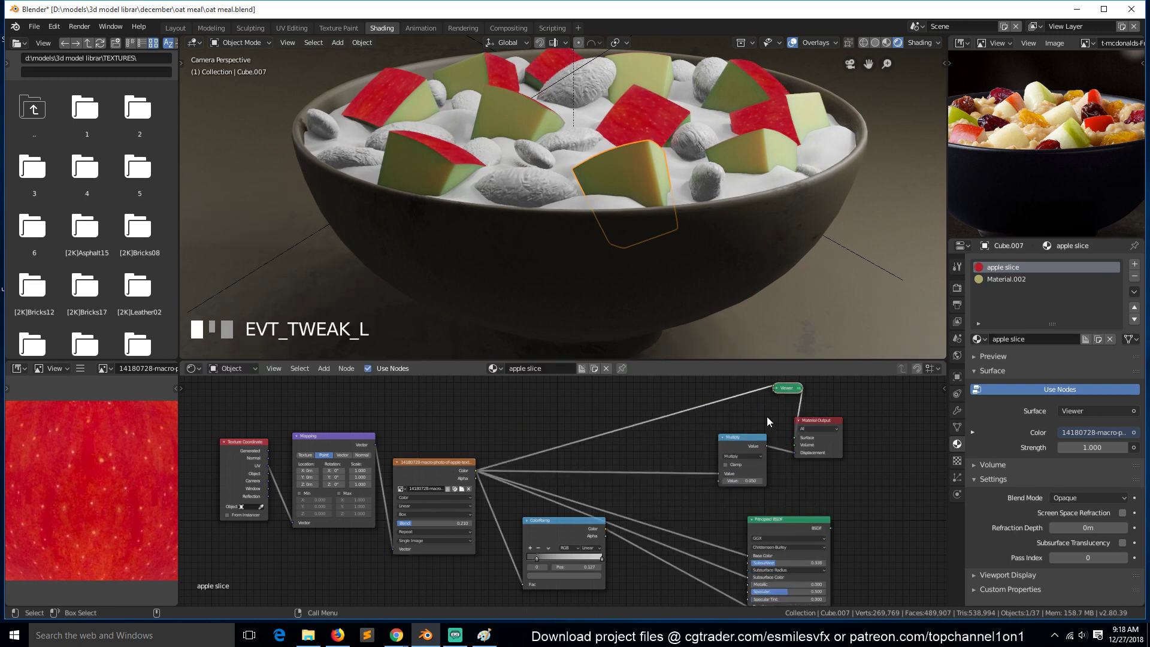
left_click_drag(761, 436, 791, 474)
left_click_drag(821, 427, 893, 466)
Step: Add an Object Info node and place it above the apple image texture node
key("shift+a")
mouse_move(550, 371)
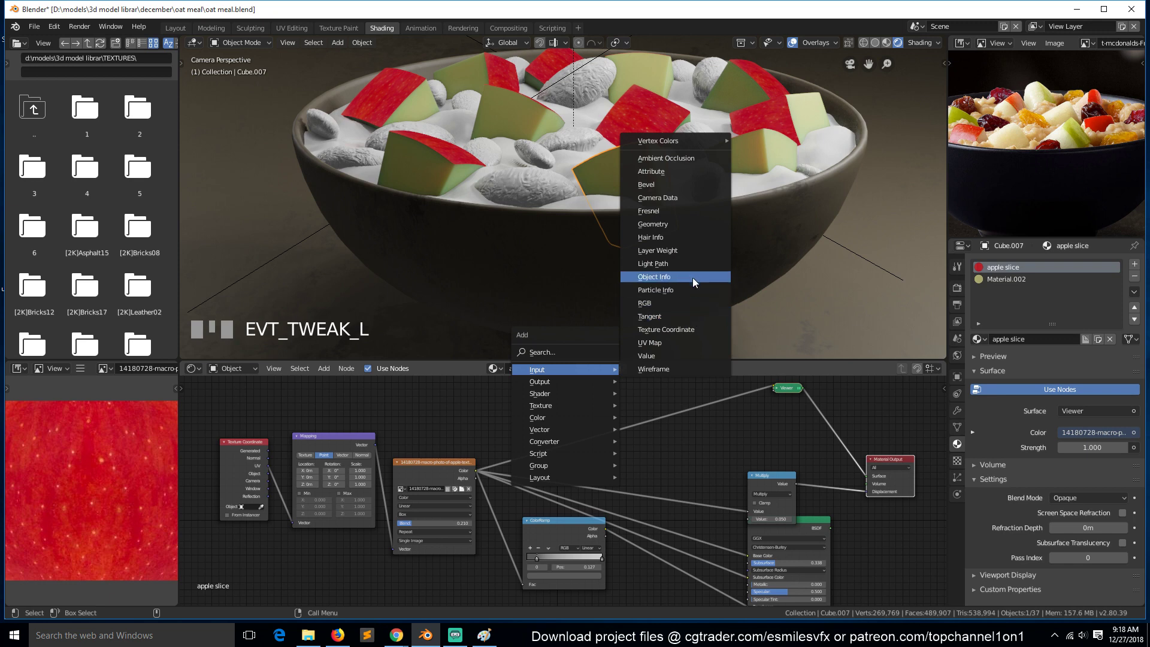
left_click(680, 276)
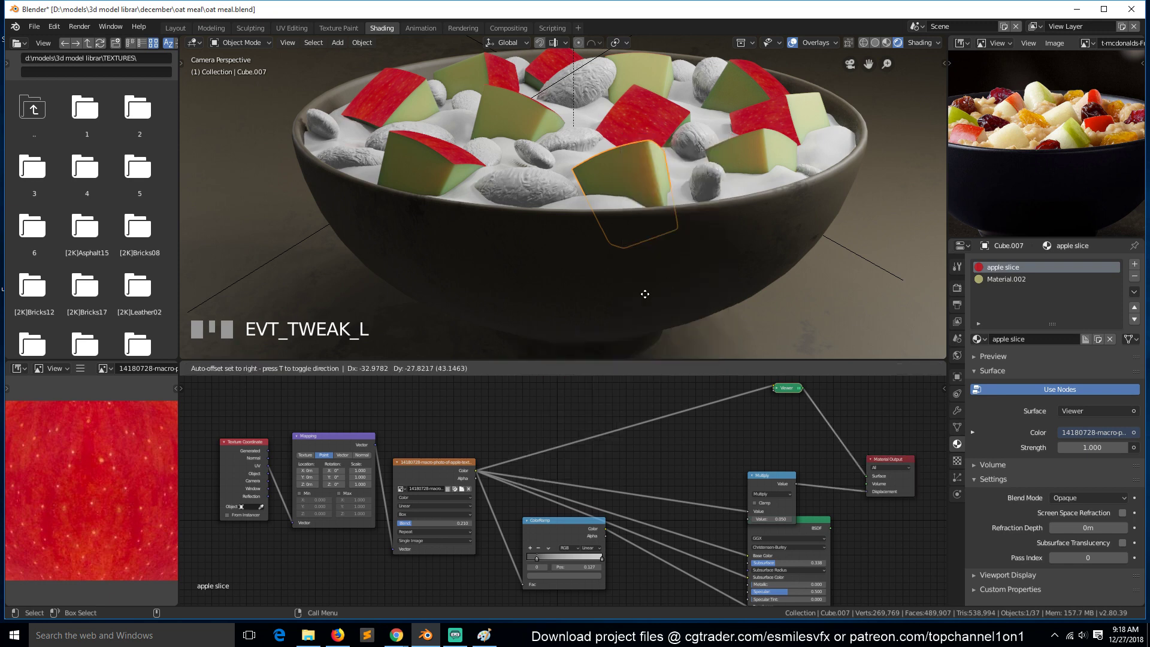
scroll(489, 405, "up", 1)
scroll(488, 405, "down", 3)
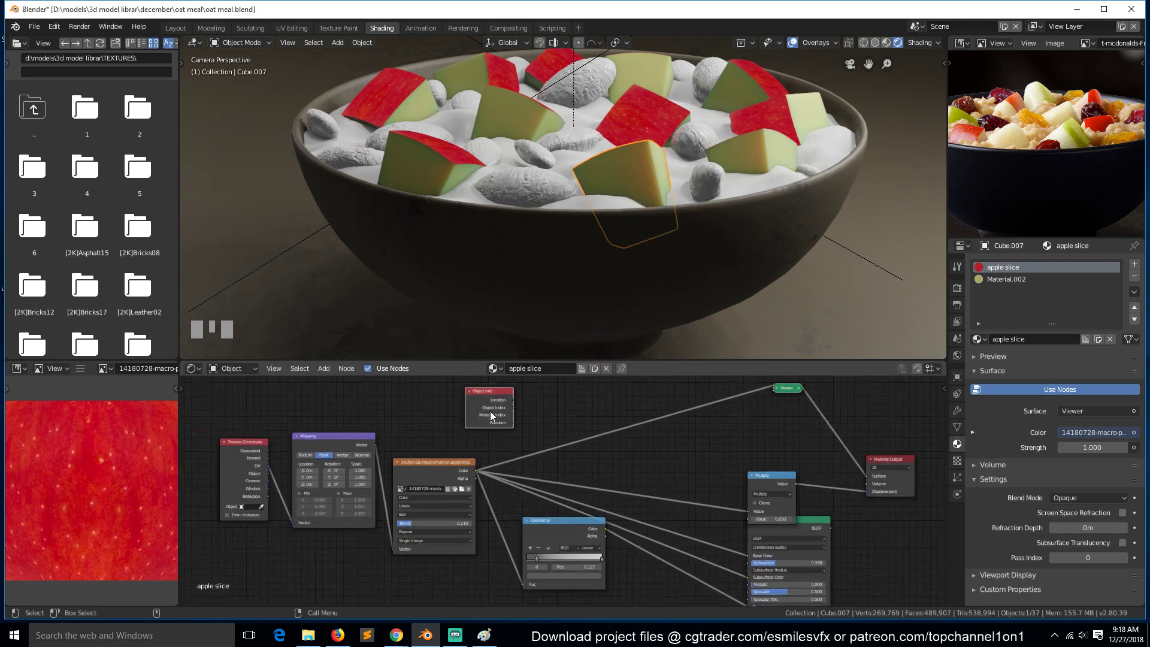
left_click_drag(482, 404, 450, 397)
Step: Add a second ColorRamp node beside the Object Info node
key("shift+a")
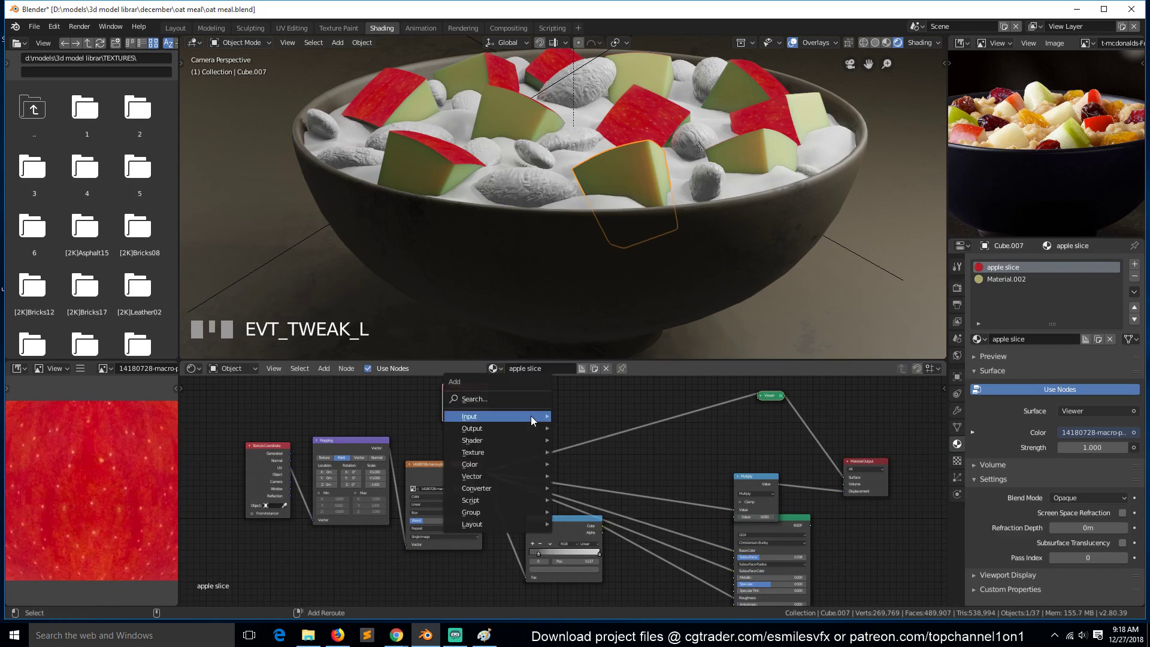
mouse_move(530, 415)
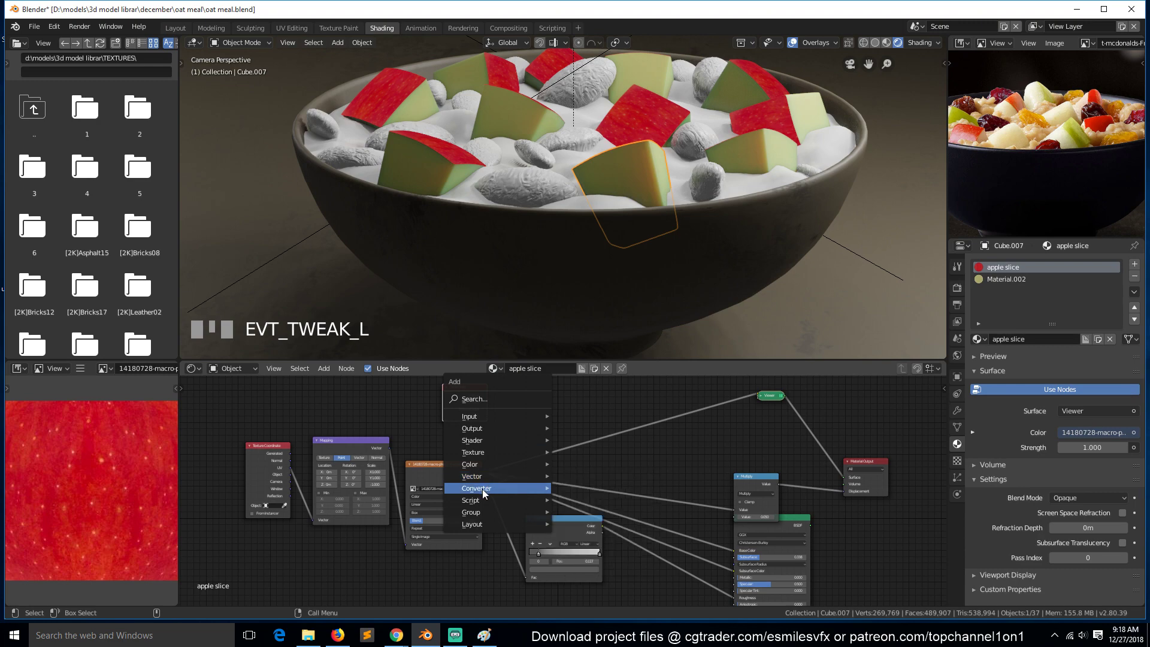
mouse_move(483, 489)
left_click(616, 343)
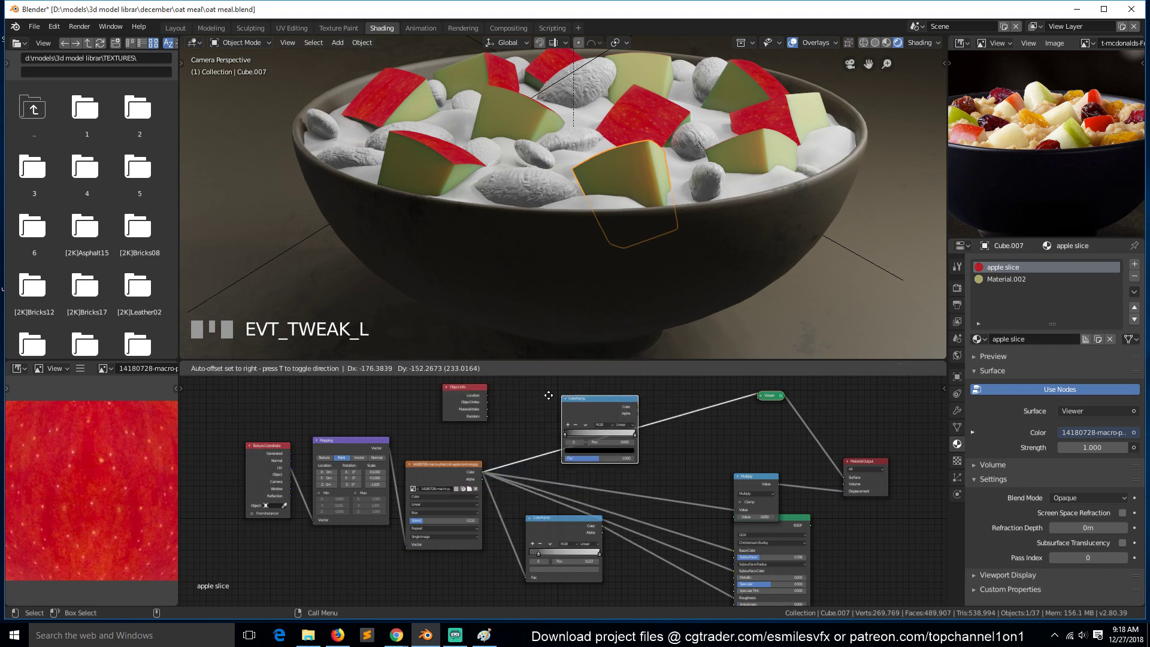
left_click(523, 368)
scroll(512, 394, "up", 2)
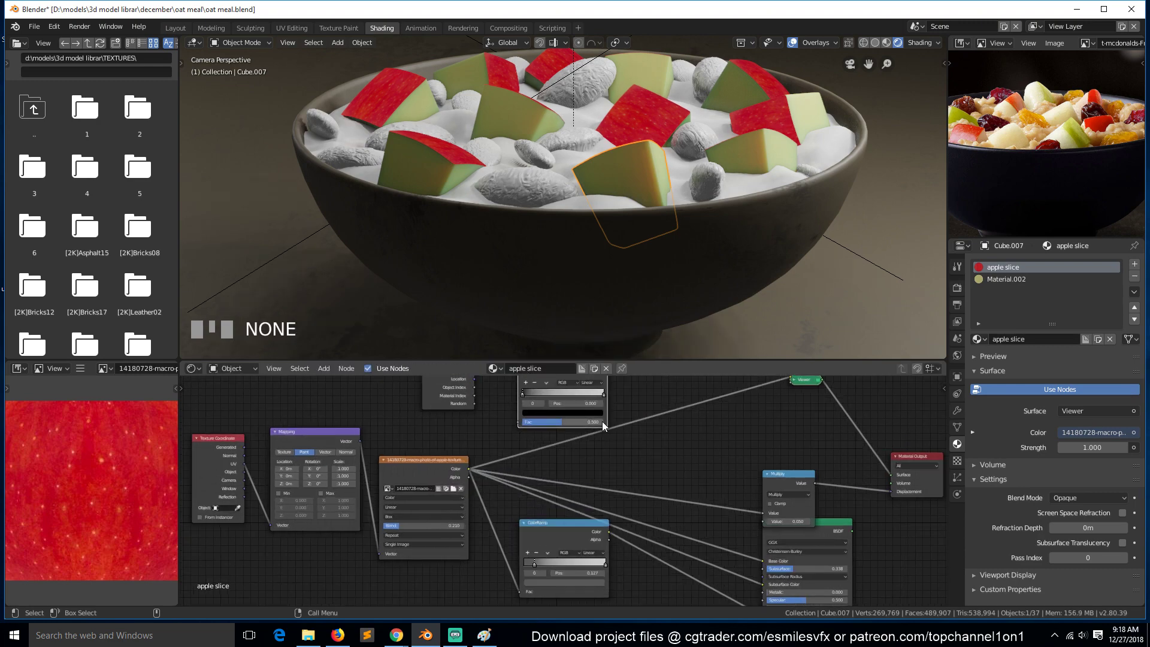
scroll(602, 422, "down", 2)
left_click(555, 379)
middle_click_drag(554, 379, 555, 467)
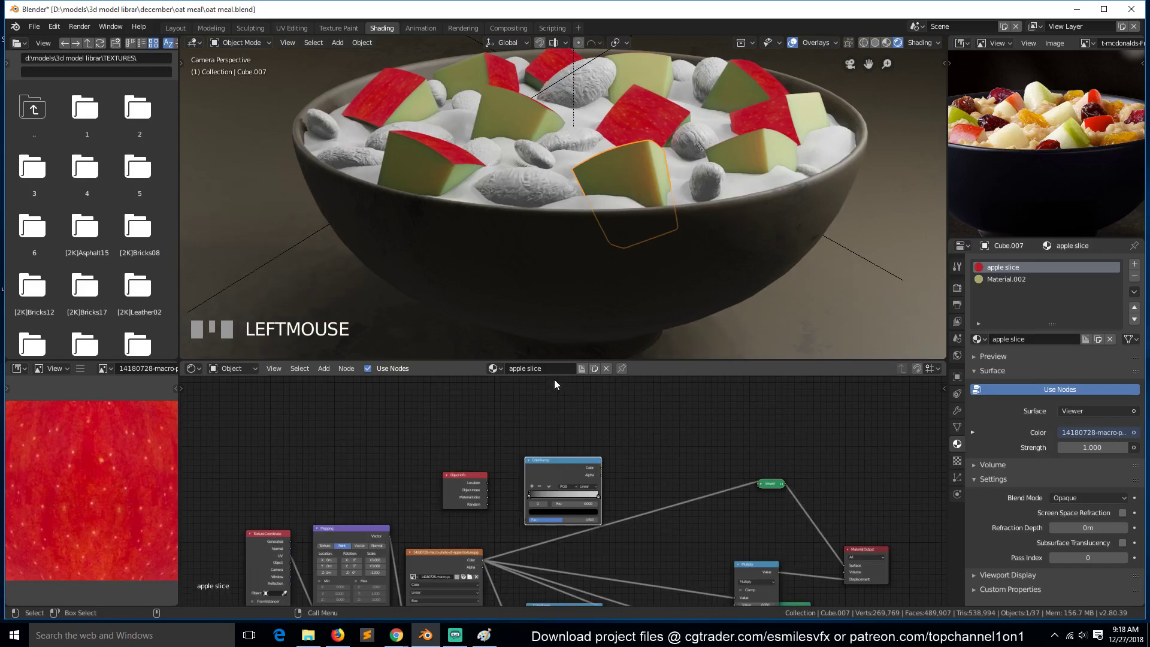
Step: Connect the Object Info node's Random output to the new ColorRamp's Fac and preview the ramp on the slices across the bowl
scroll(626, 552, "up", 2)
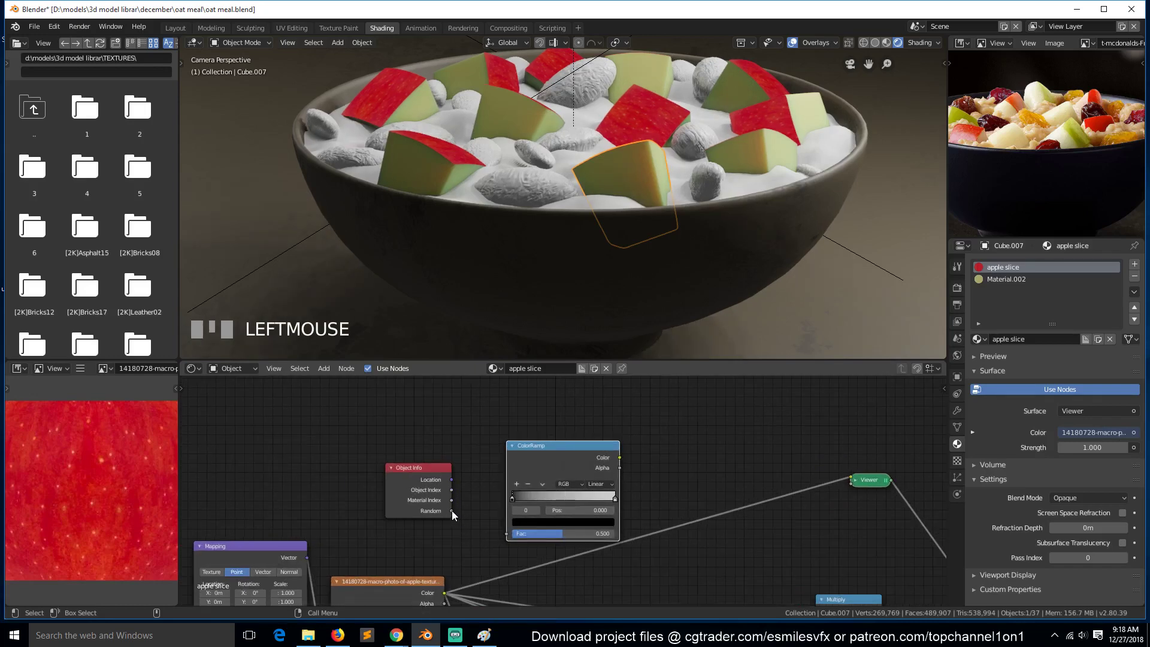
left_click_drag(451, 510, 509, 534)
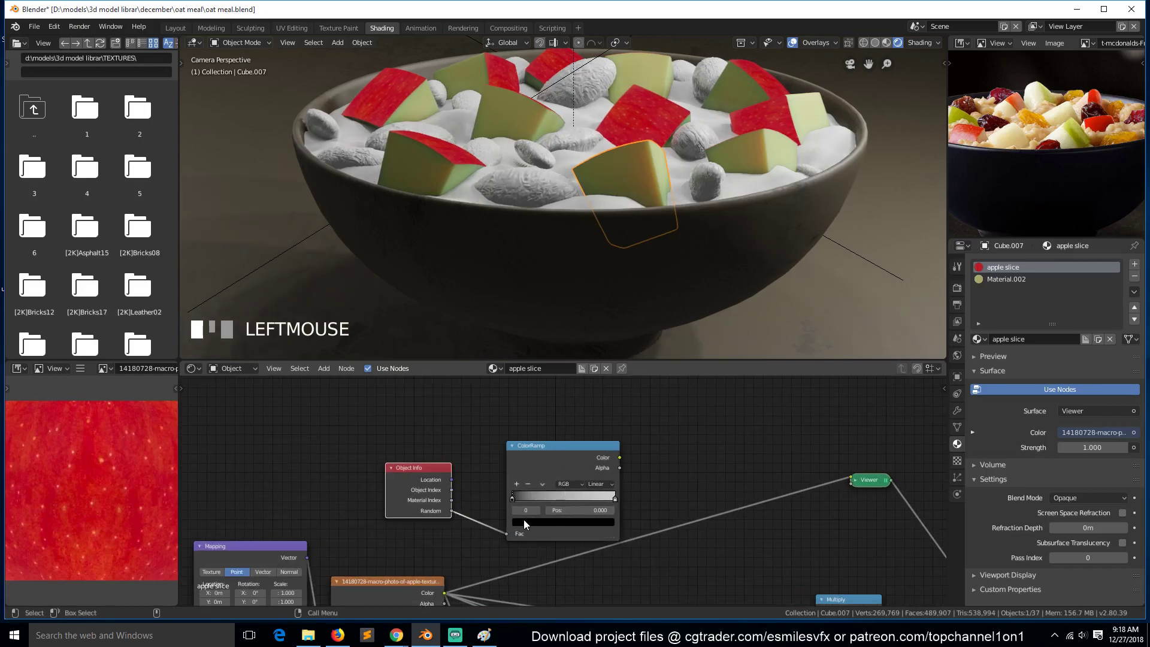
left_click(577, 451, "ctrl+shift")
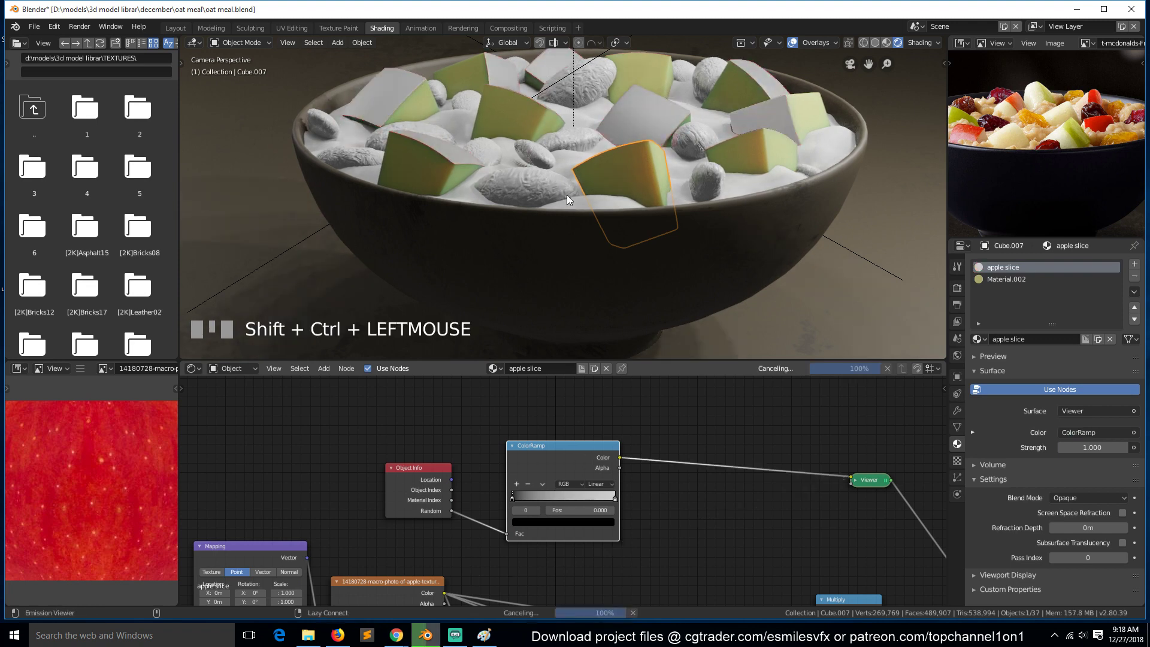
key("grave")
middle_click_drag(525, 222, 409, 214)
scroll(505, 242, "up", 4)
middle_click_drag(595, 238, 582, 118)
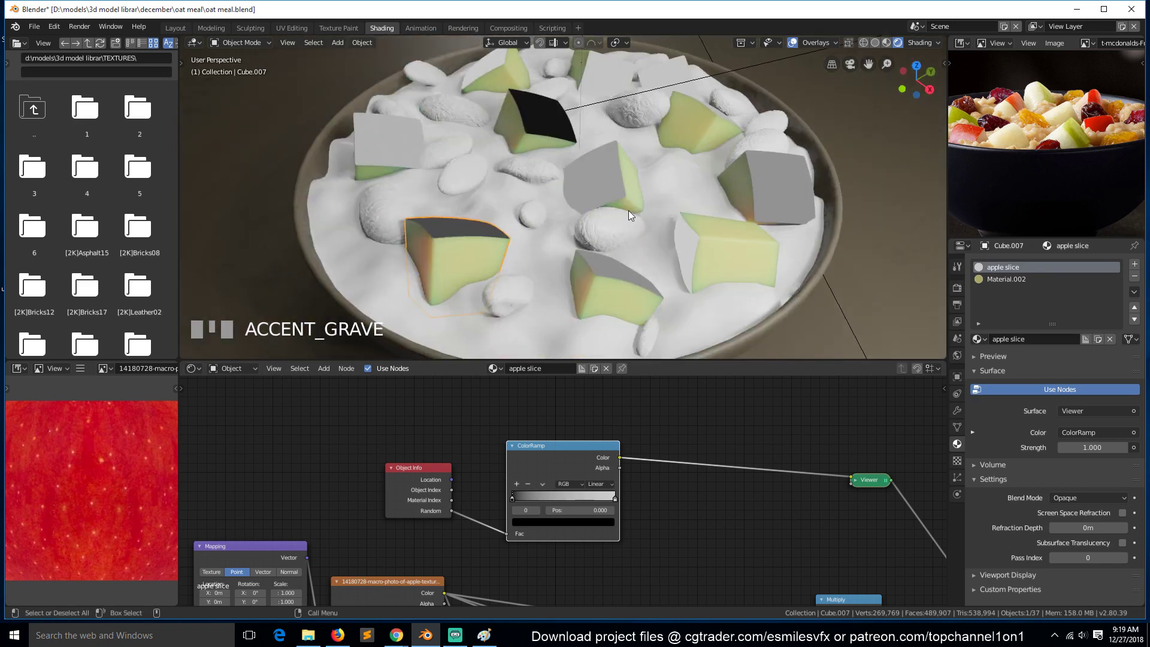
Step: Set the new ColorRamp's interpolation to Constant and move its white stop to position 0.482
scroll(594, 494, "up", 2)
left_click(607, 482)
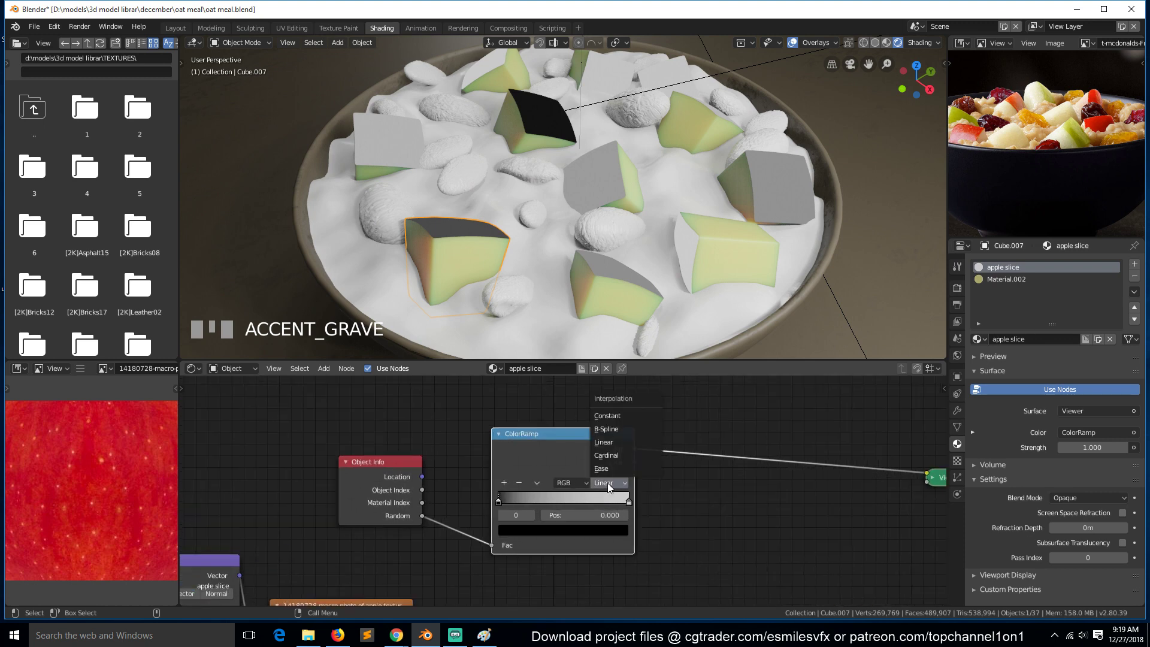
left_click(615, 416)
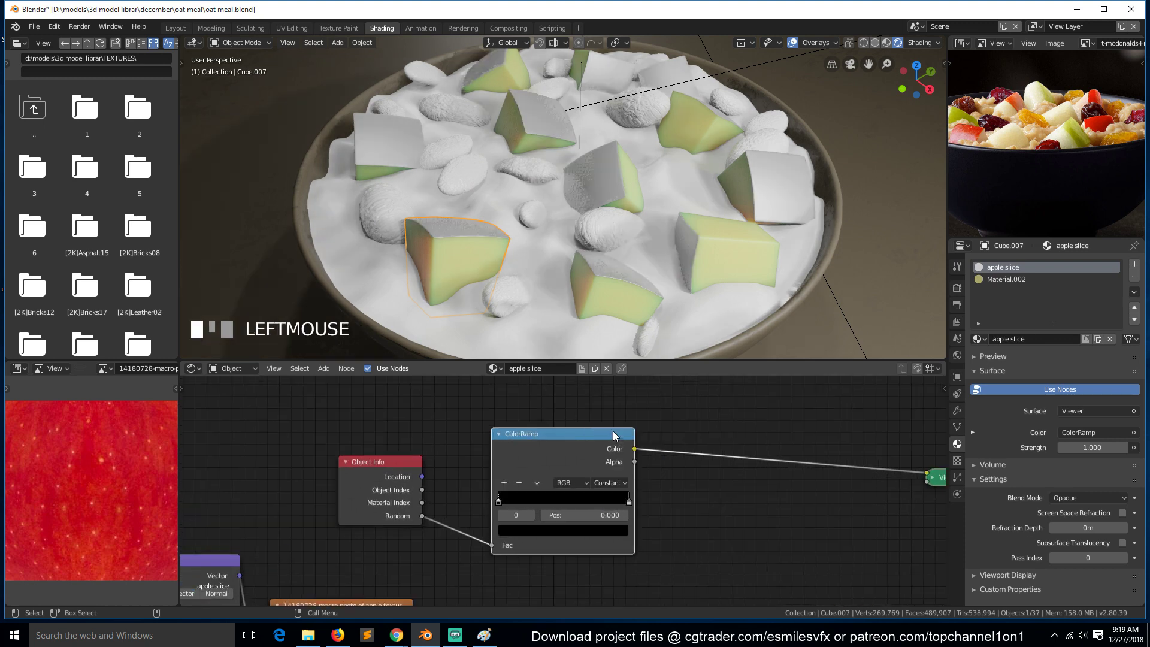
left_click_drag(627, 500, 561, 513)
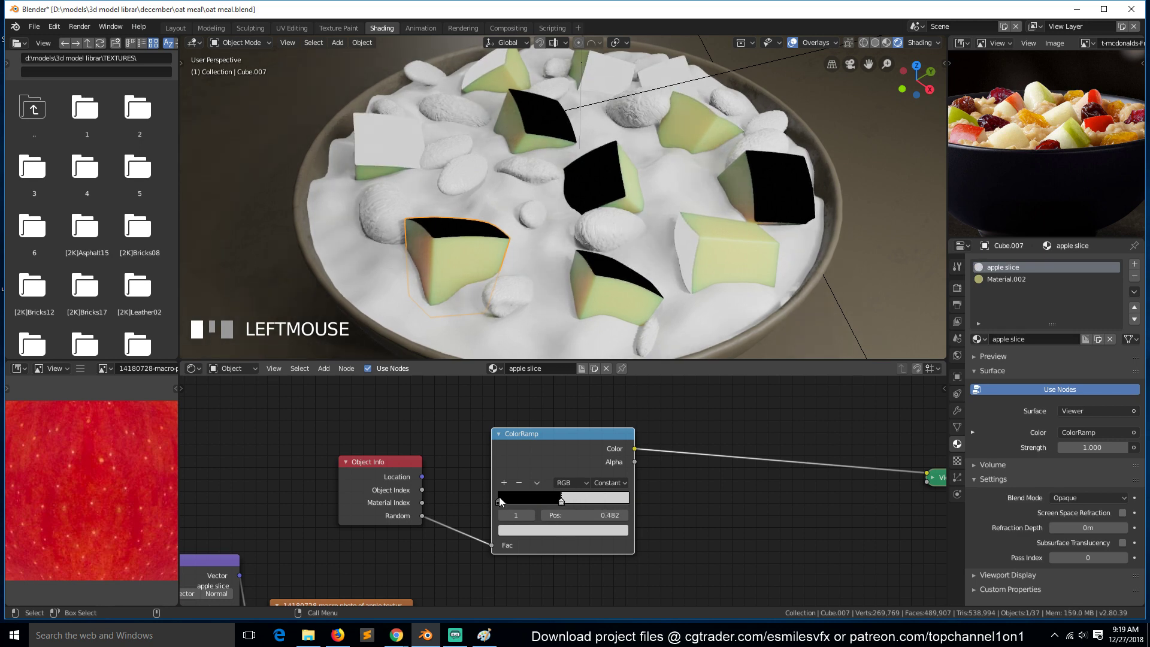
Step: Colour the ramp's first stop green, sampling an apple tone from the reference picture and shifting its hue to a saturated green
left_click(499, 501)
left_click(545, 531)
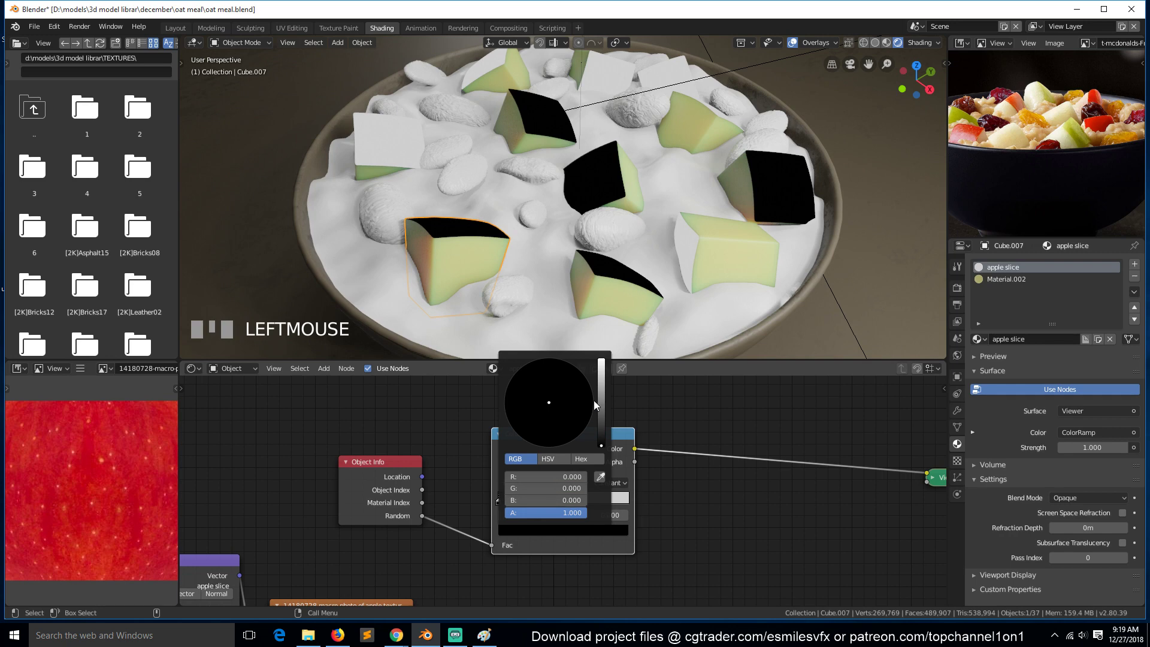
left_click_drag(604, 377, 601, 360)
left_click_drag(546, 386, 506, 386)
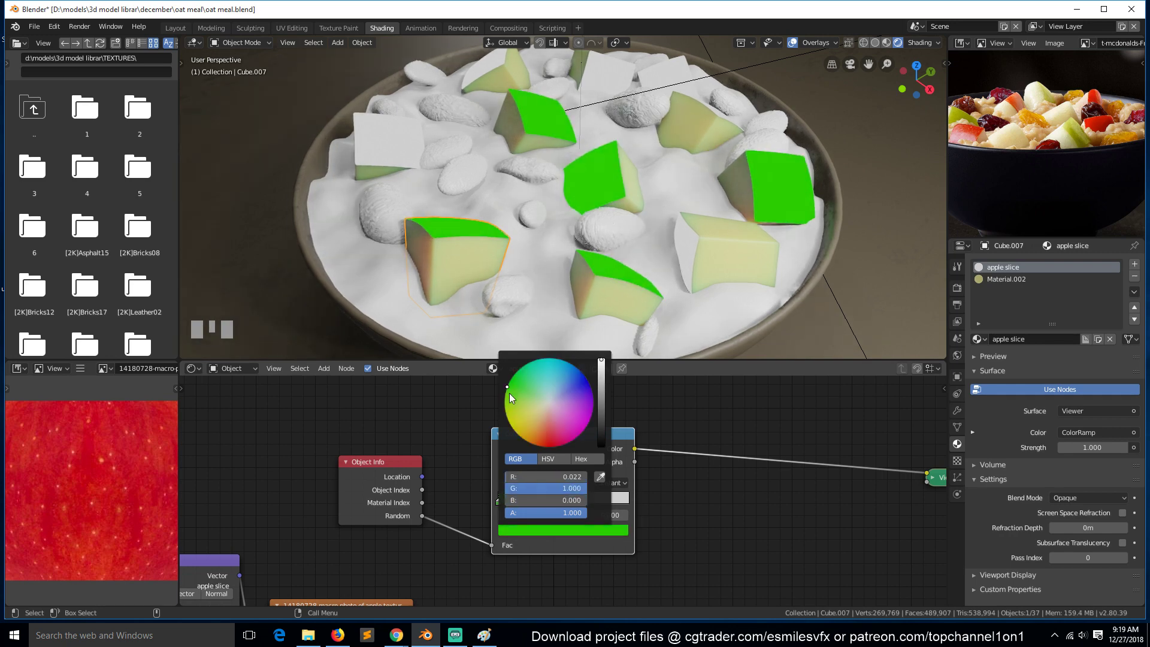
left_click(600, 476)
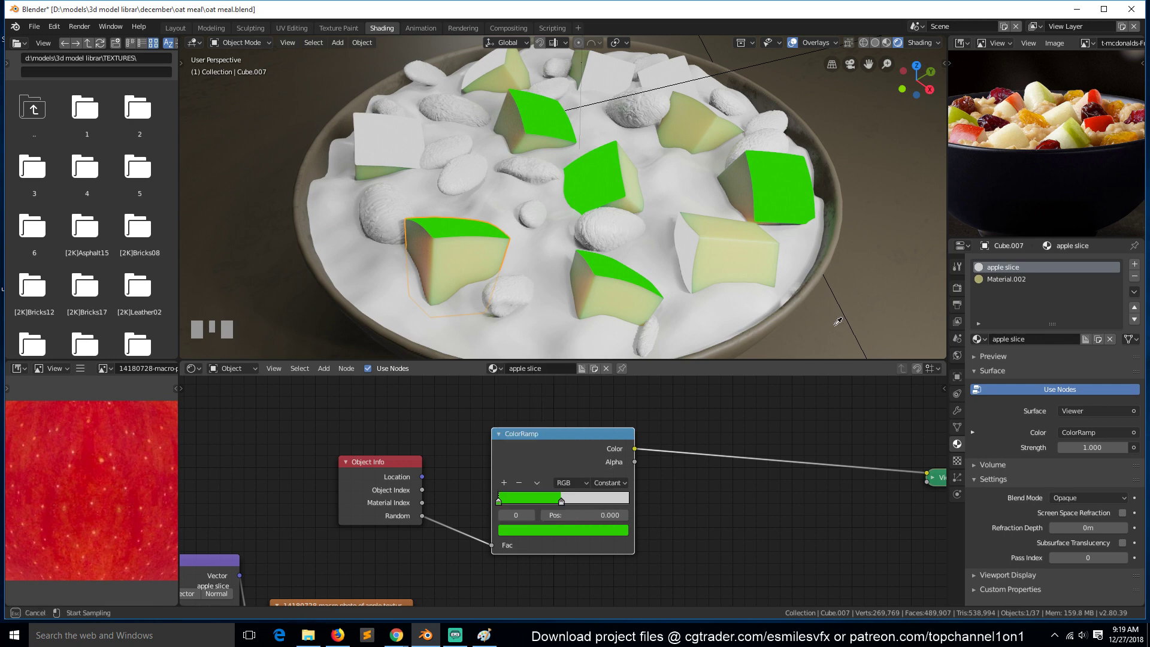
left_click(1079, 127)
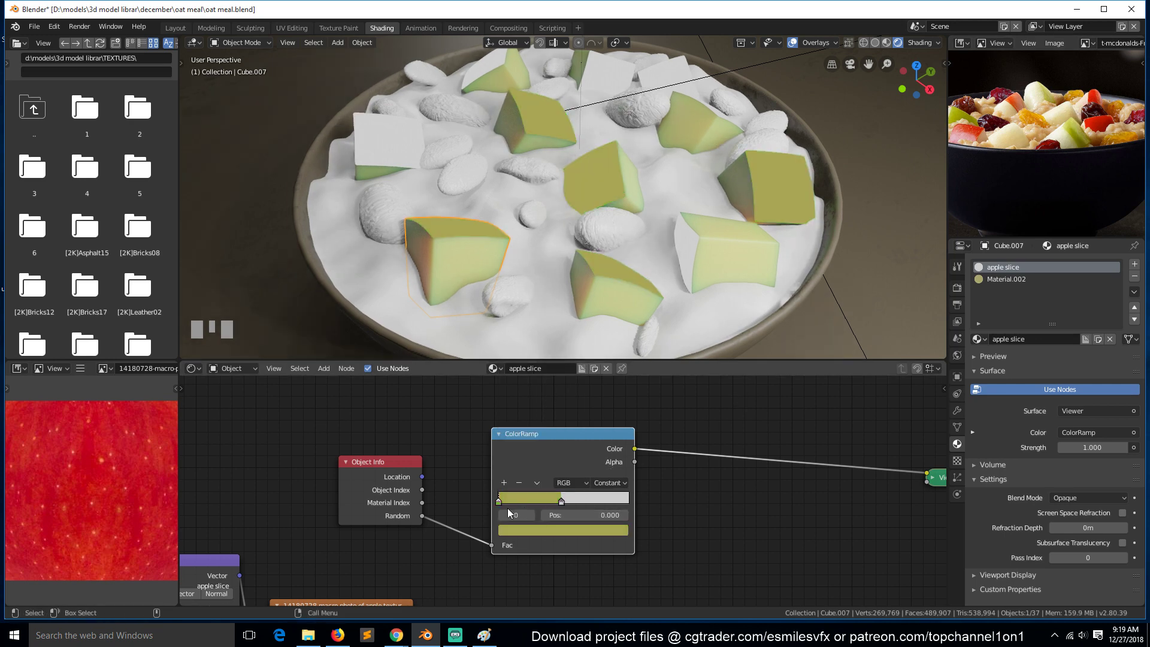
left_click(514, 531)
left_click(506, 390)
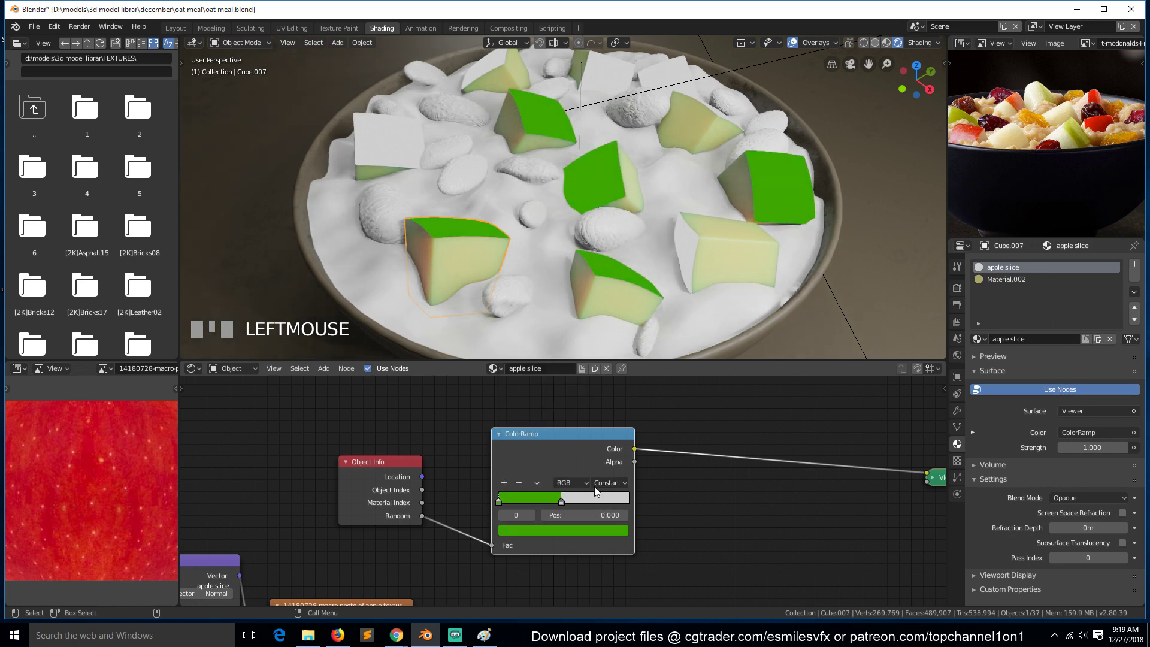
Step: Colour the ramp's second stop pure red and save the file
left_click(563, 499)
left_click(579, 534)
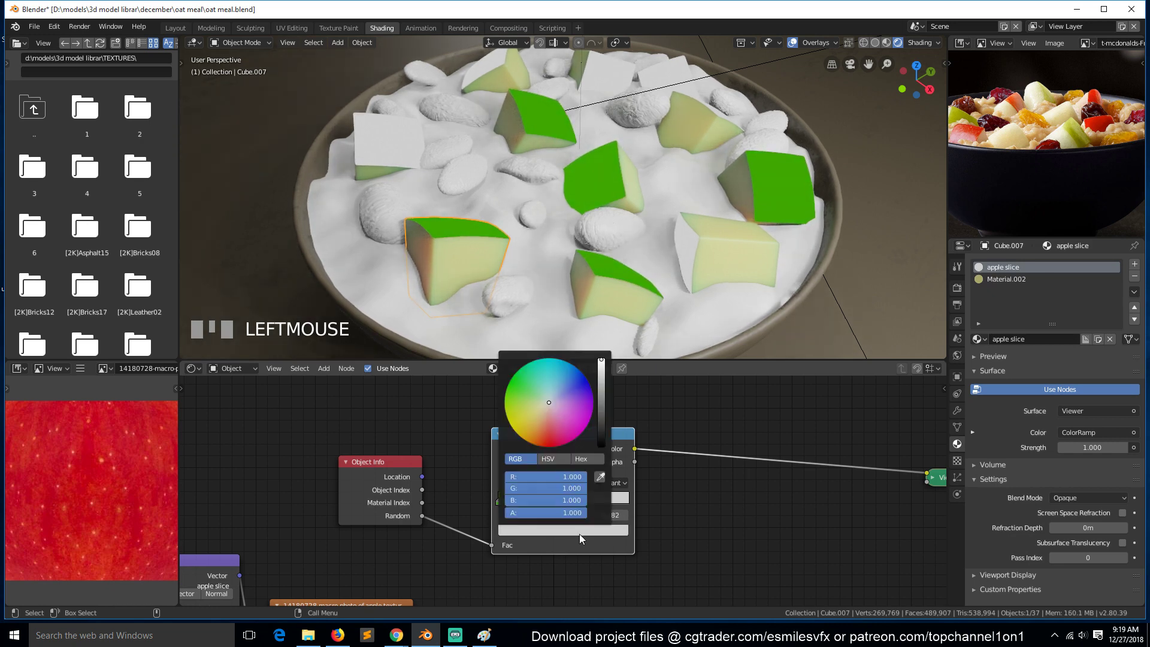
left_click_drag(560, 413, 549, 447)
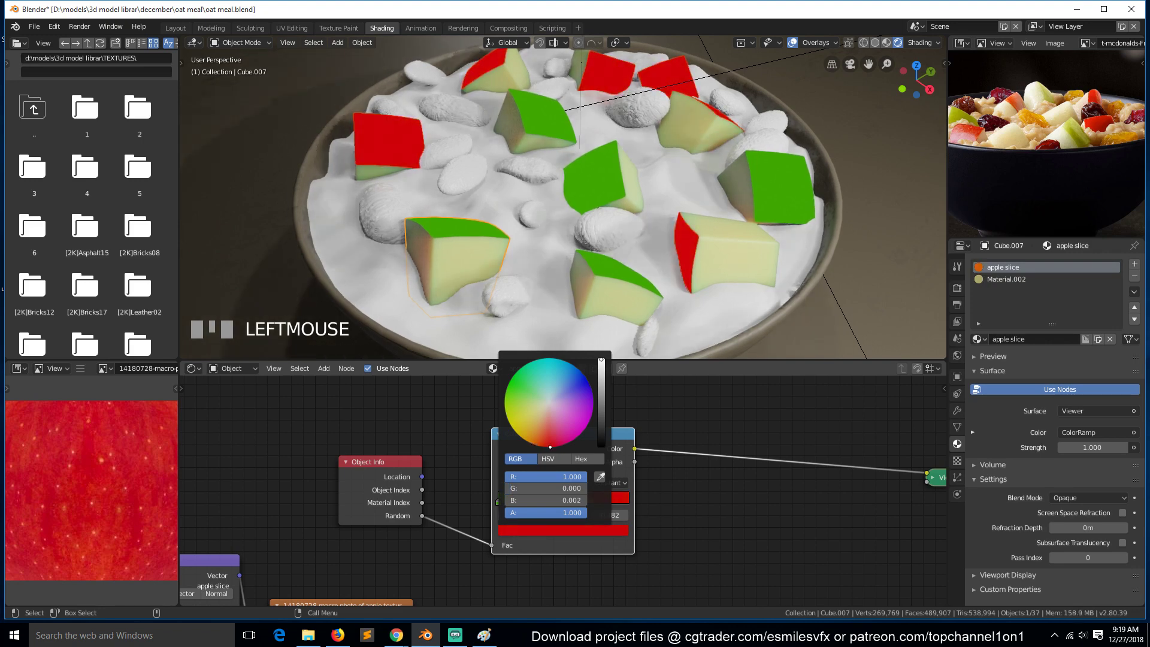
left_click(741, 483)
key("ctrl+s")
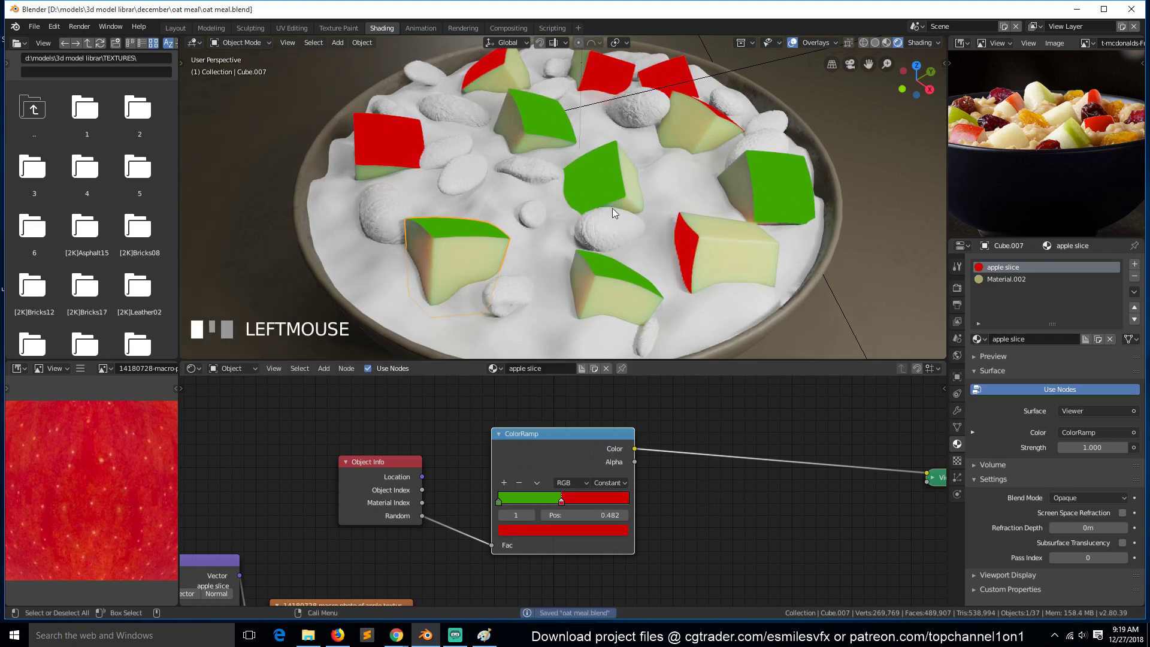
Step: Move the red stop to position 0.268 and check the green and red slices from several angles
middle_click_drag(624, 217, 655, 210)
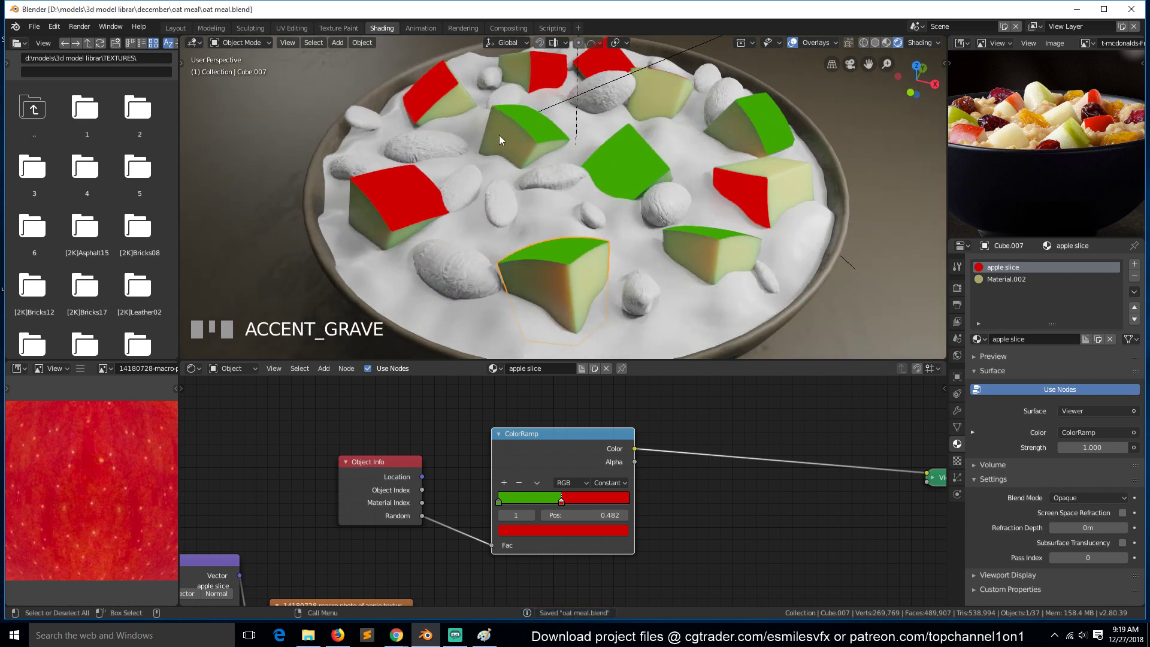
middle_click_drag(555, 192, 503, 219)
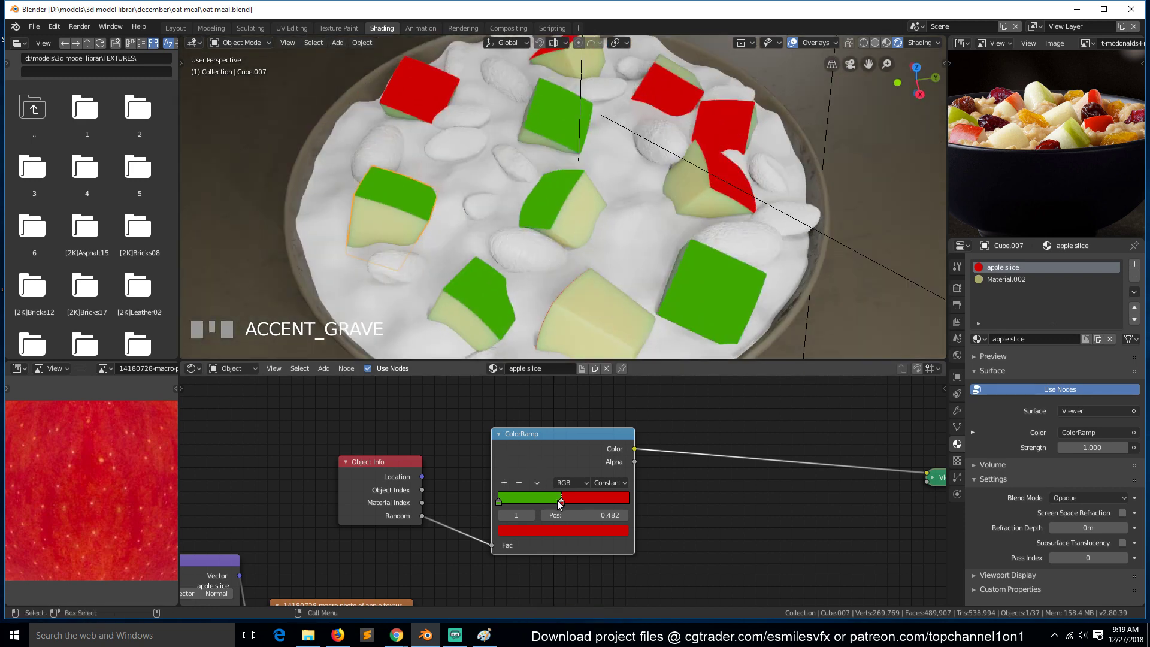
left_click_drag(559, 503, 519, 504)
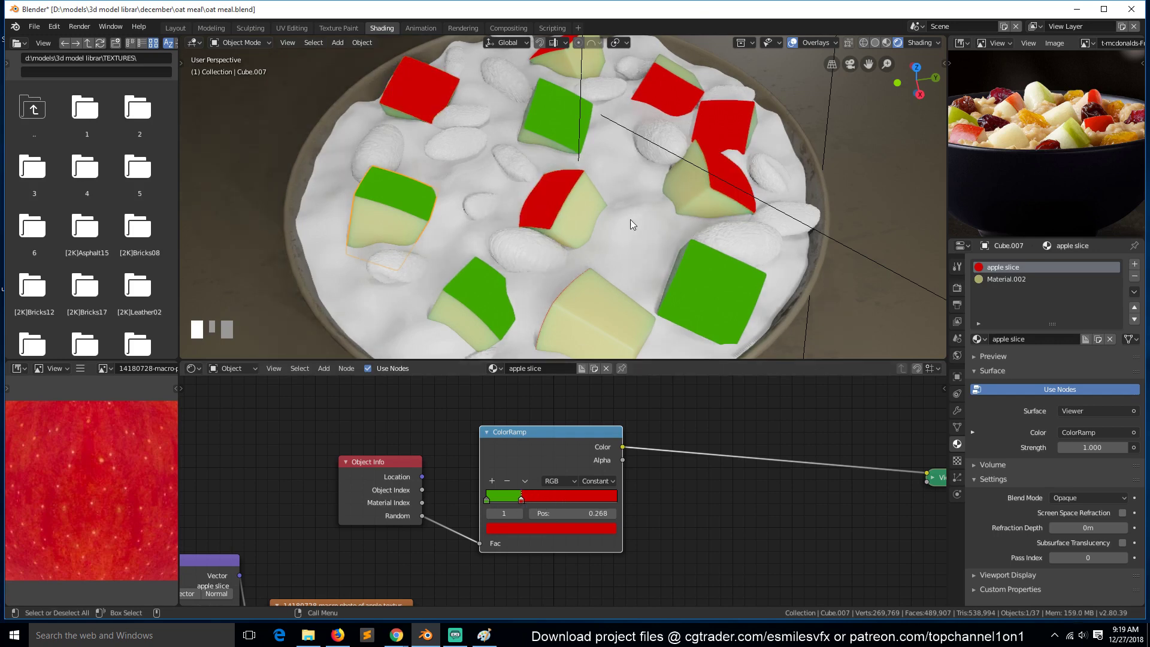
middle_click_drag(630, 219, 695, 247)
scroll(689, 256, "up", 2)
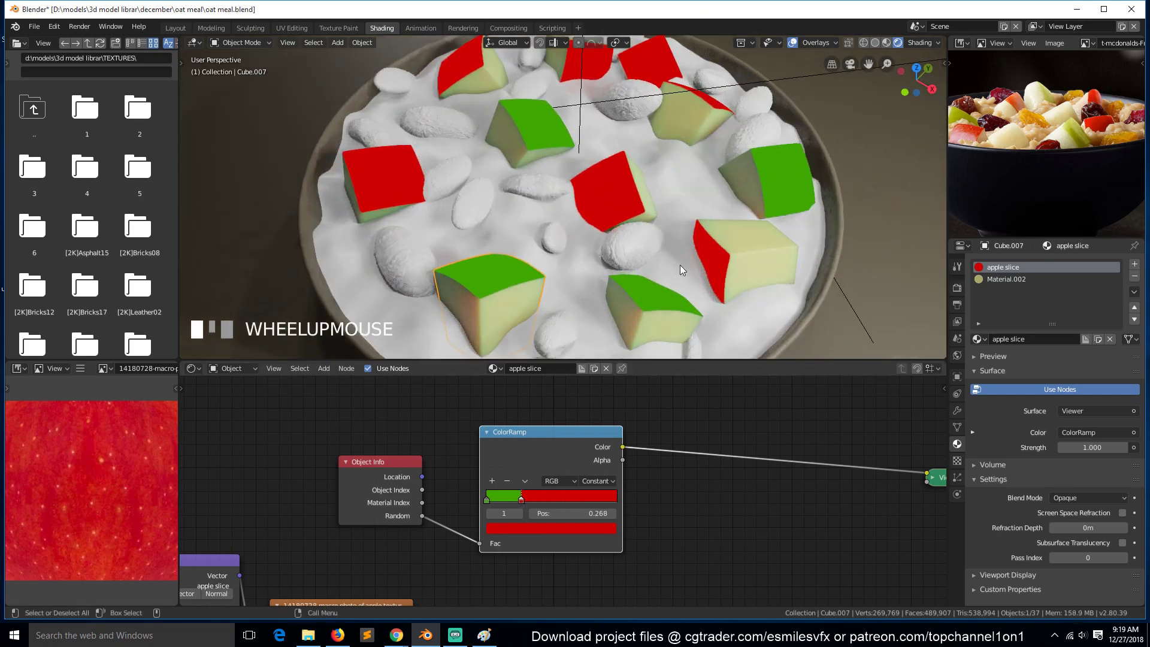
Step: Add a yellow-green stop at position 0.348 between the green and red stops, shifting the red stop further along the ramp
left_click(492, 481)
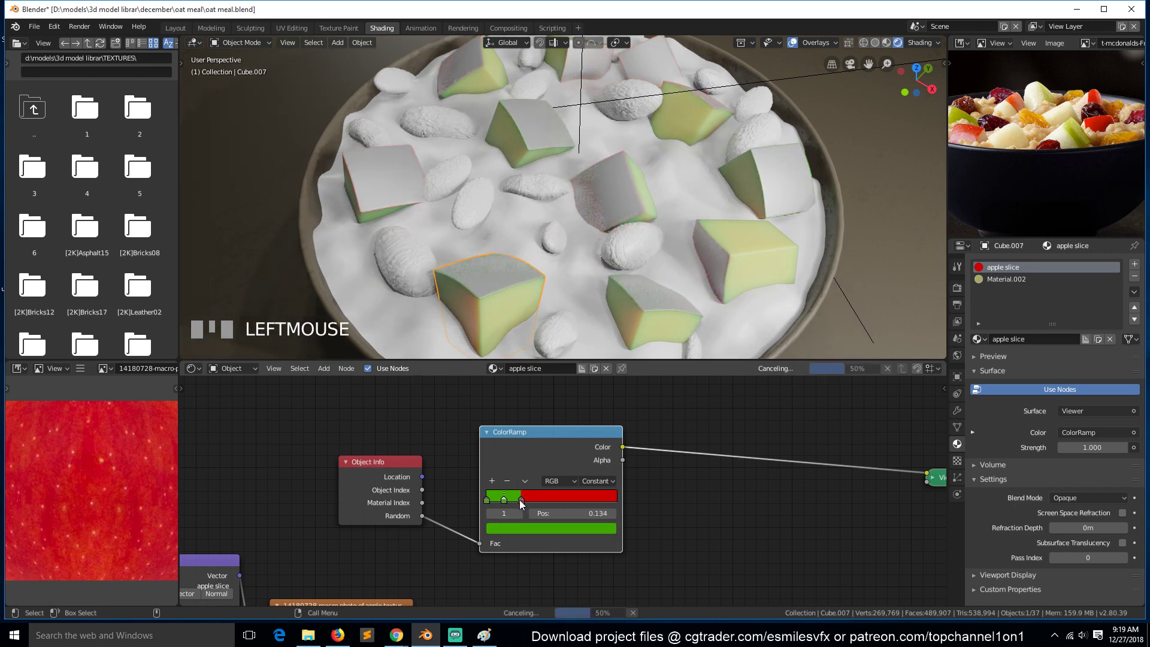
left_click_drag(521, 500, 506, 474)
left_click(509, 498)
left_click(534, 526)
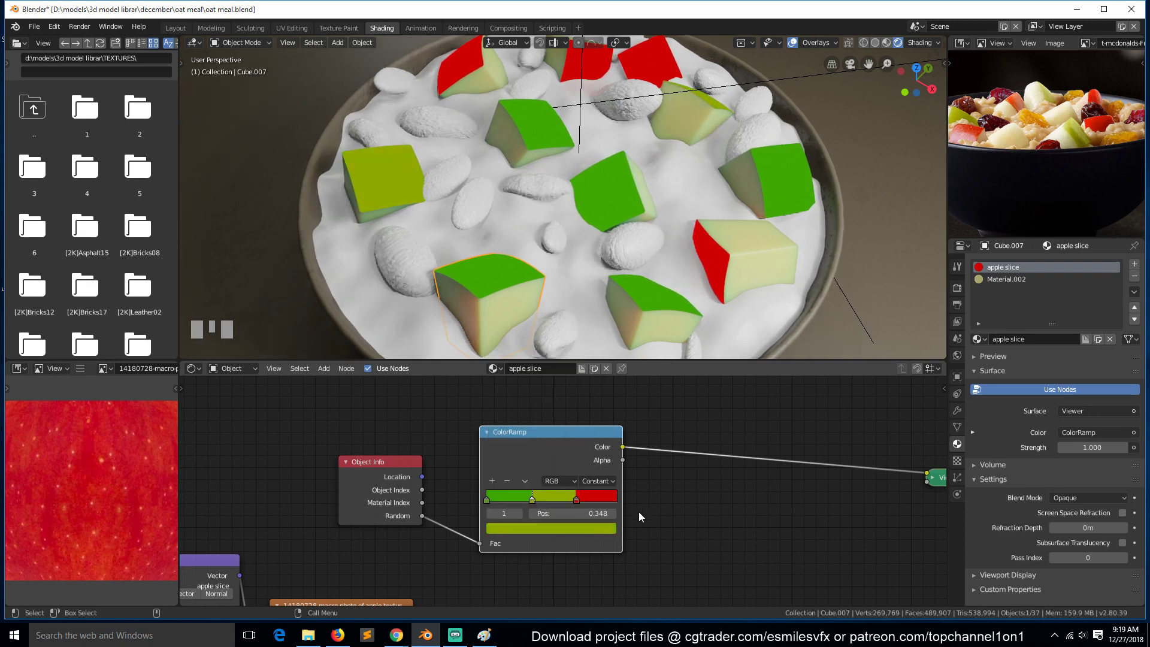
Step: Shift the red stop slightly, move the yellow-green stop to position 0.230, and inspect the slice colours around the bowl
left_click(576, 500)
left_click_drag(587, 500, 519, 494)
middle_click_drag(519, 167, 645, 195)
scroll(644, 245, "down", 5)
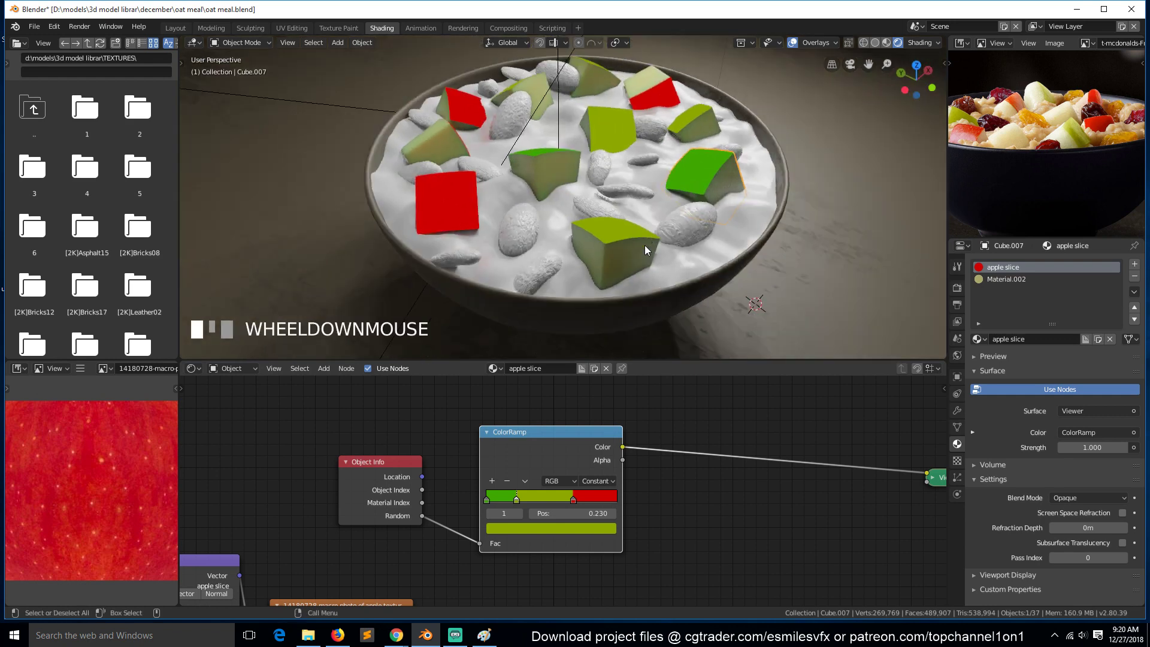
Step: Place the ColorRamp node closer to the Object Info node and shift the apple image texture node slightly
left_click_drag(594, 436, 562, 412)
scroll(559, 486, "down", 4)
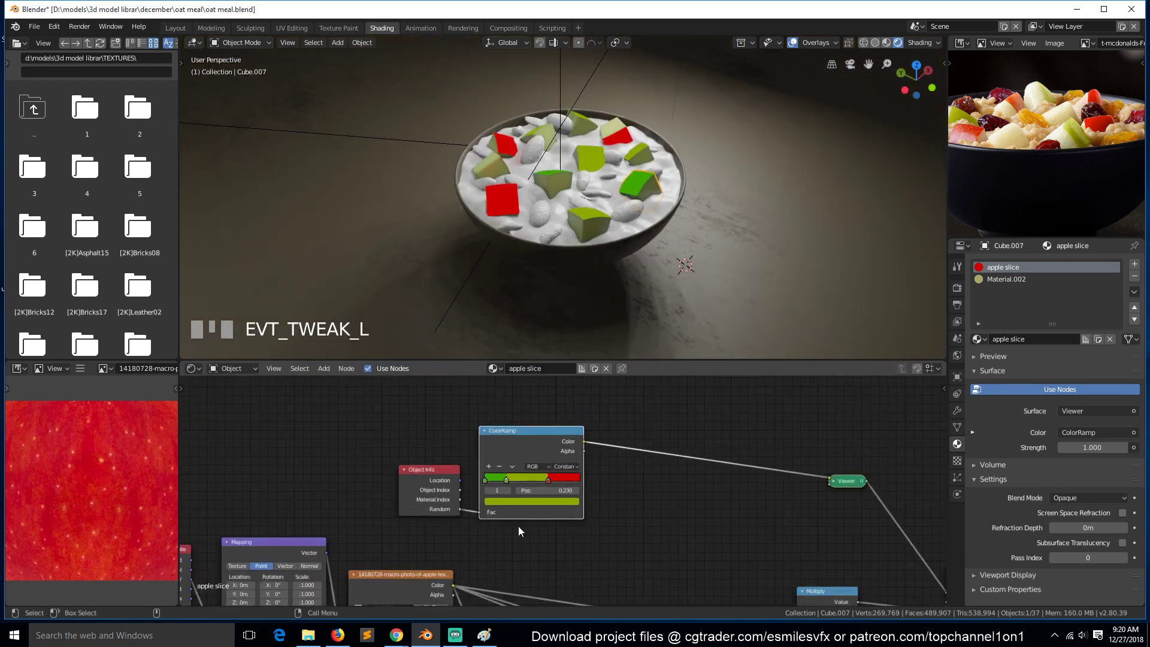
left_click_drag(428, 576, 441, 552)
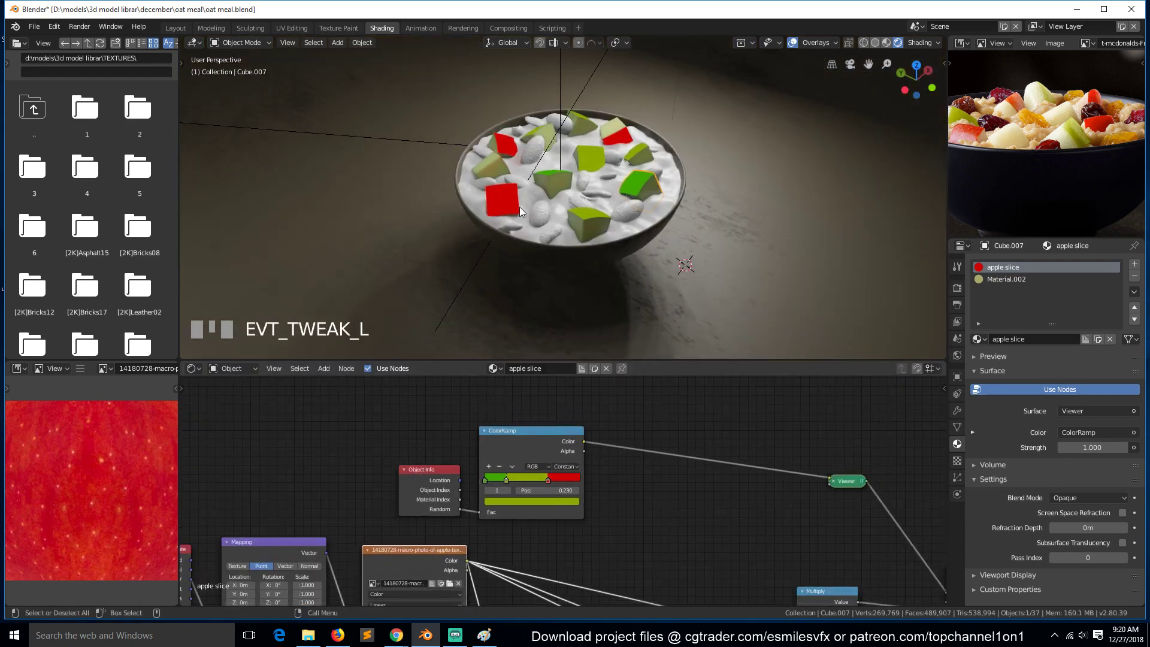
Step: Insert a MixRGB node between the ColorRamp and the Viewer, and connect the apple image texture's colour to Color2
scroll(519, 207, "up", 3)
scroll(565, 557, "down", 2)
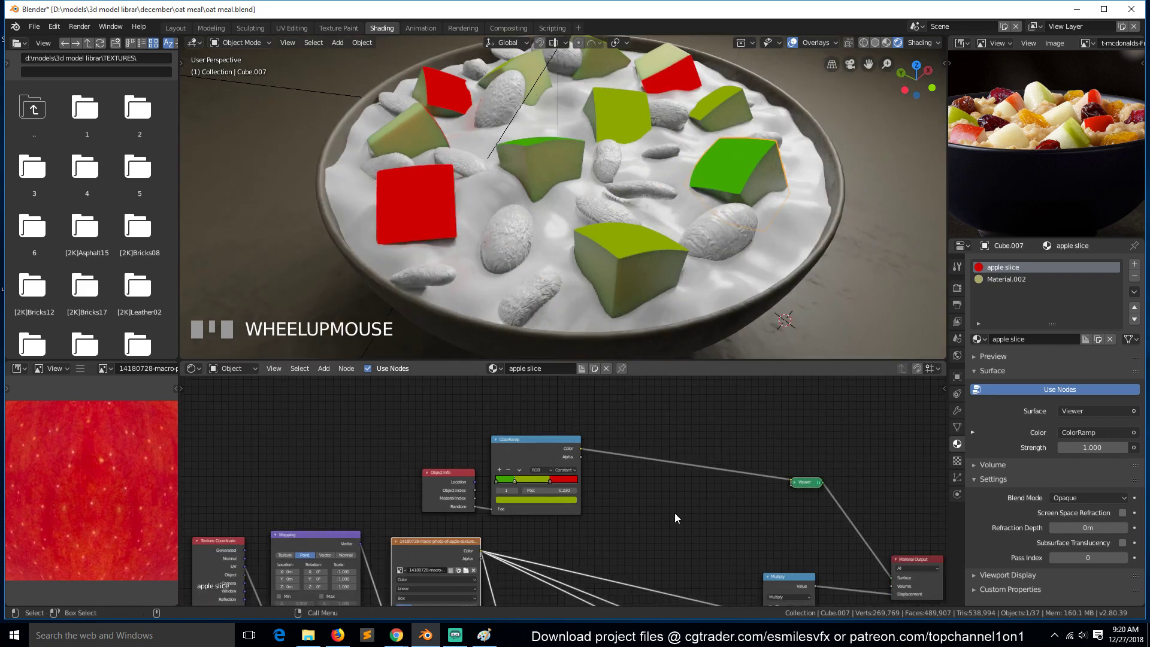
key("shift+a")
mouse_move(639, 489)
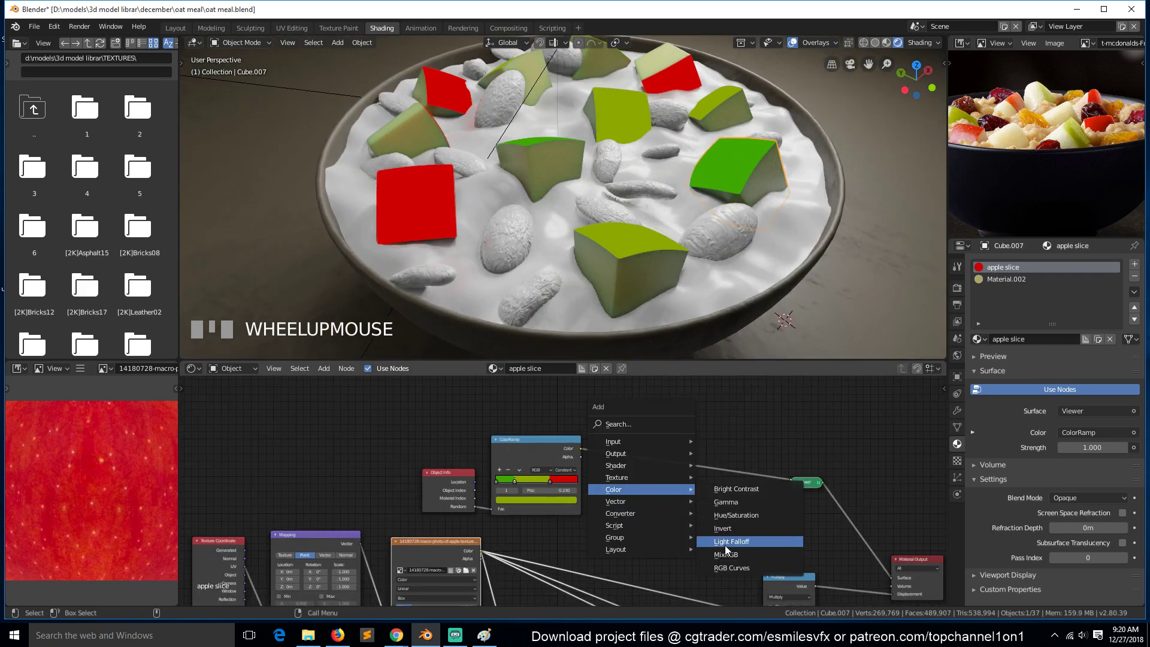
left_click(725, 554)
left_click(647, 513)
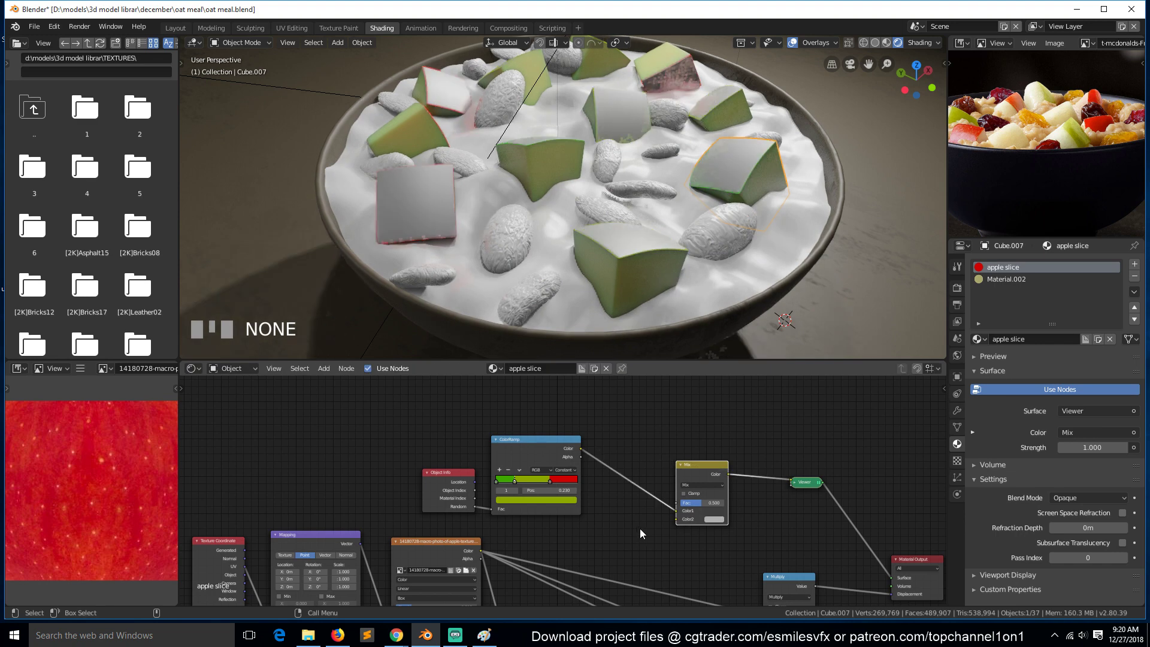
scroll(570, 536, "up", 1)
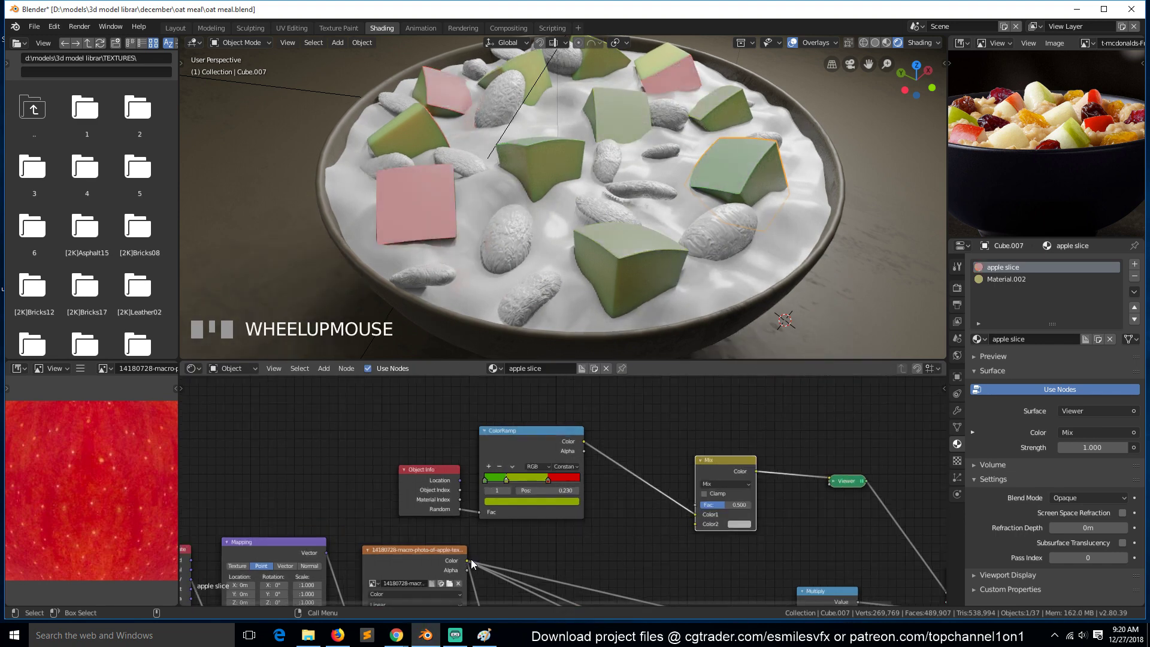
left_click_drag(473, 560, 694, 525)
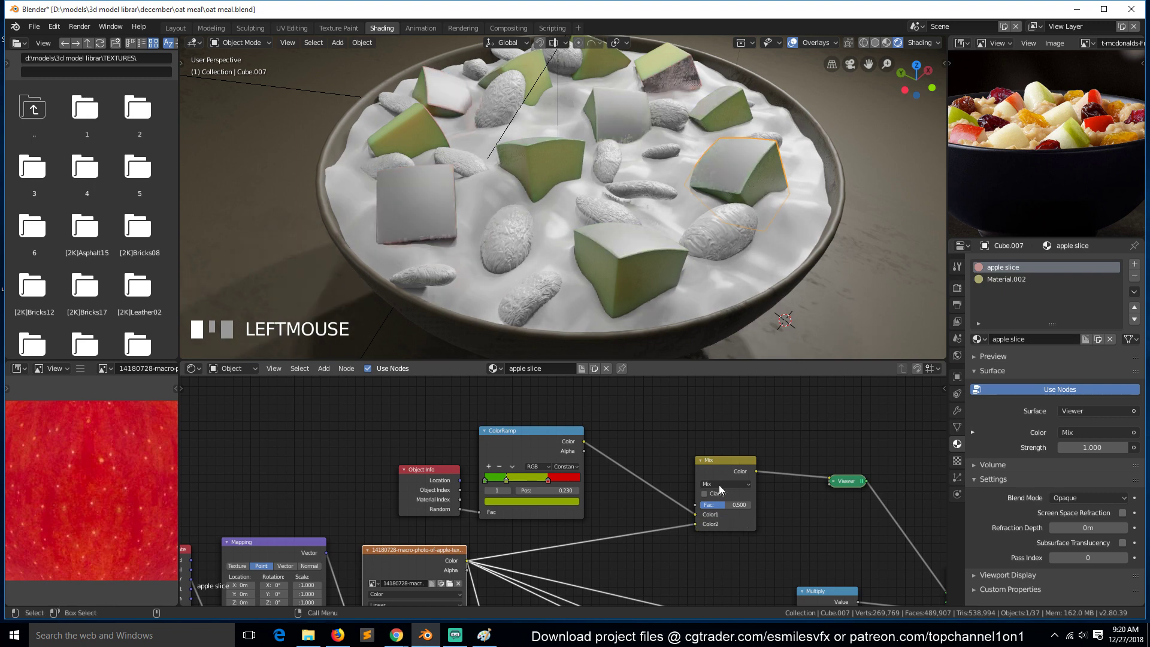
Step: Set the Mix node's factor to 1.000 and check the apple skin texture on the slices
left_click_drag(728, 504, 739, 495)
scroll(650, 222, "up", 4)
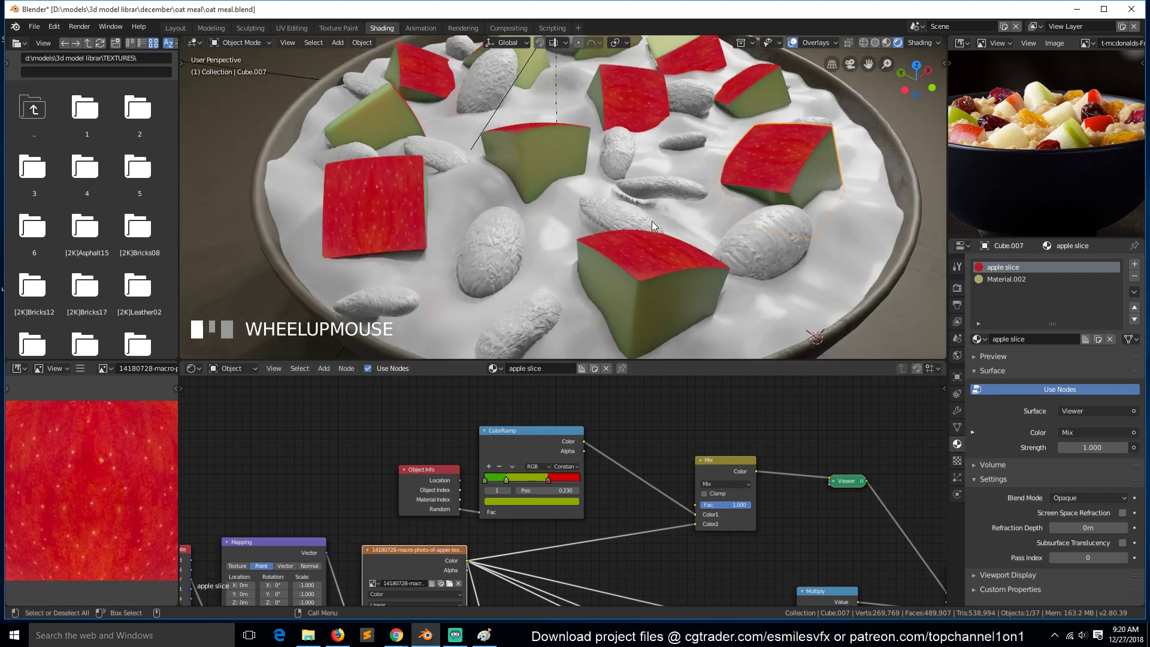
middle_click_drag(615, 252, 571, 337)
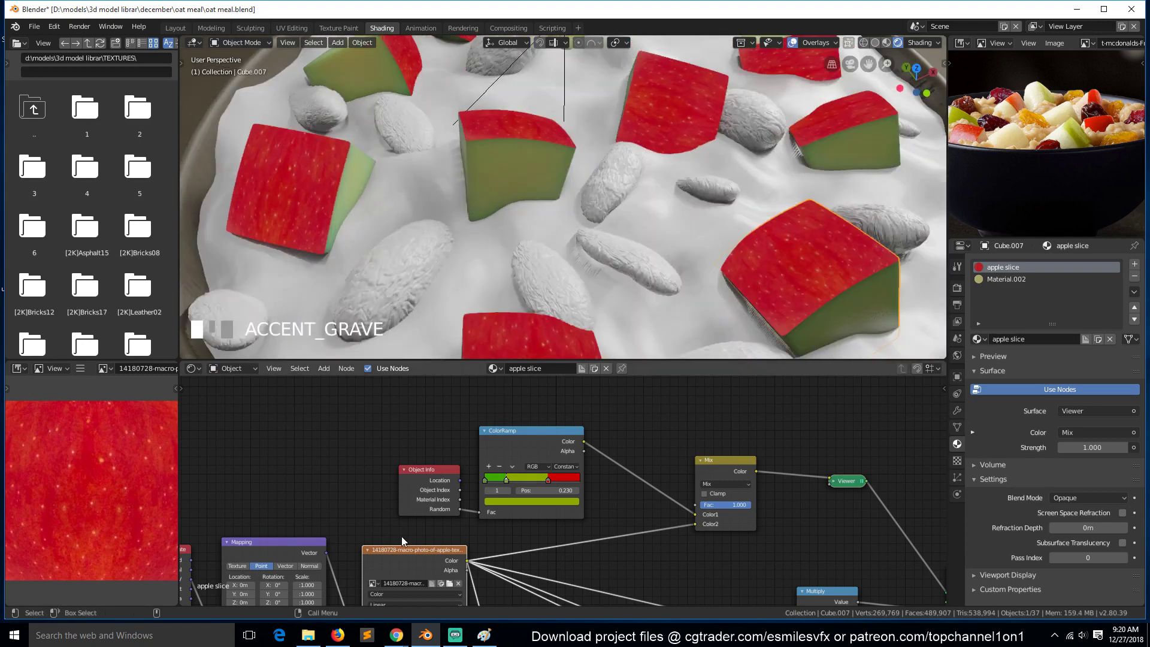
Step: Try the Overlay blend type on the mix node and view the slices from another side of the bowl
left_click(738, 484)
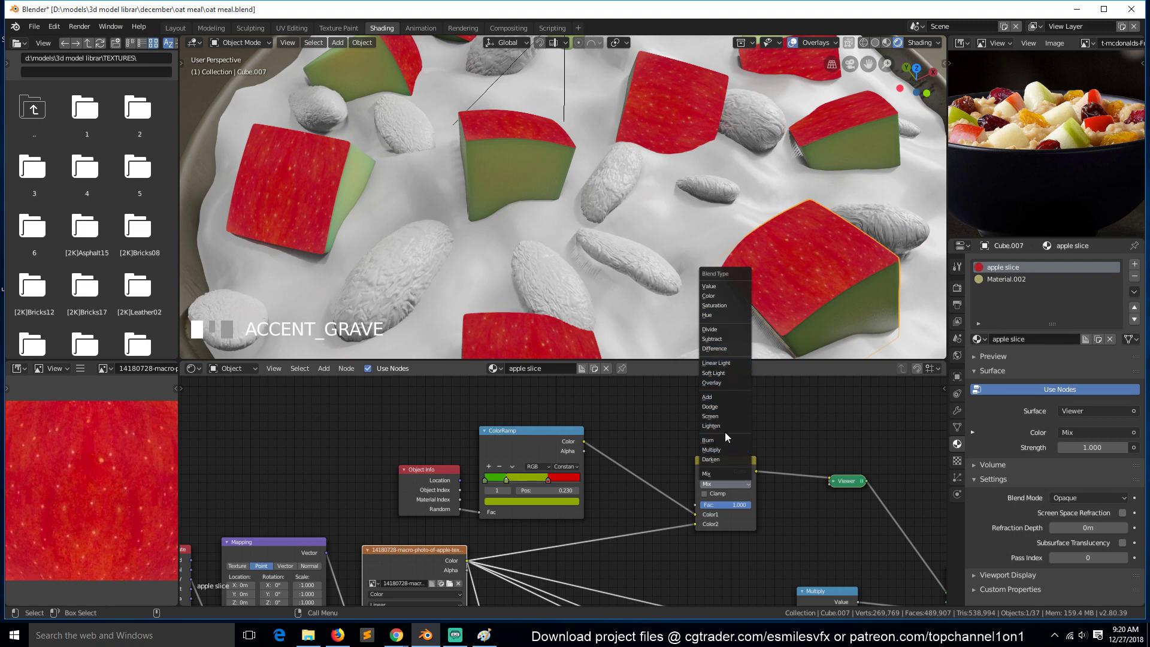
left_click(720, 384)
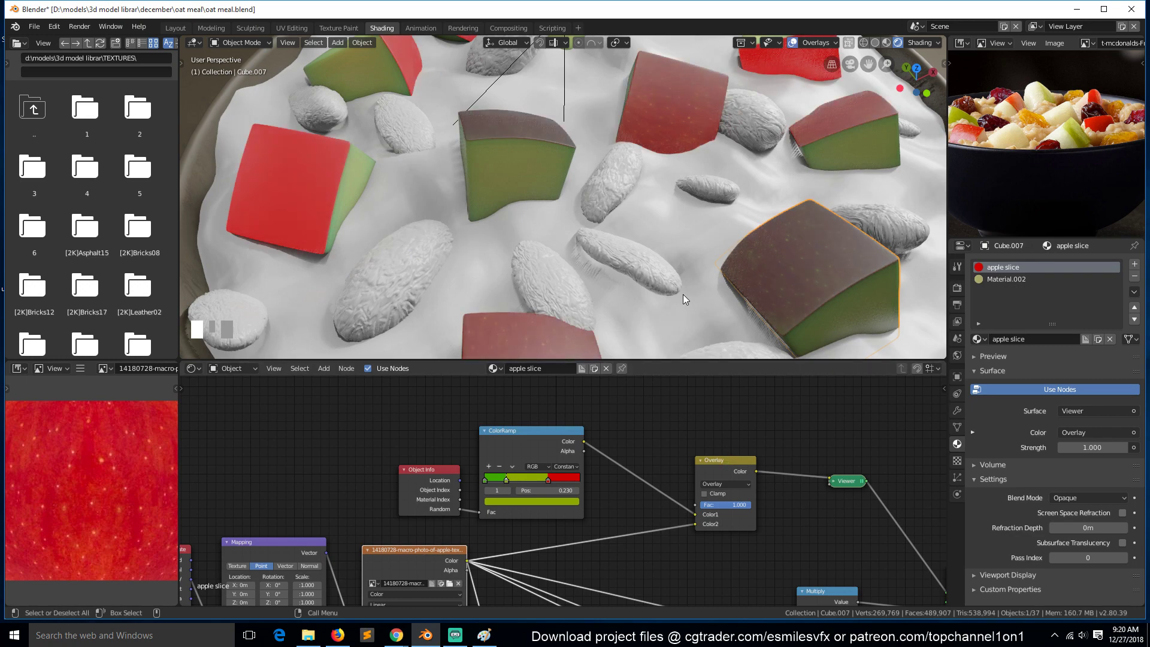
scroll(681, 297, "down", 3)
key("grave")
scroll(605, 286, "up", 2)
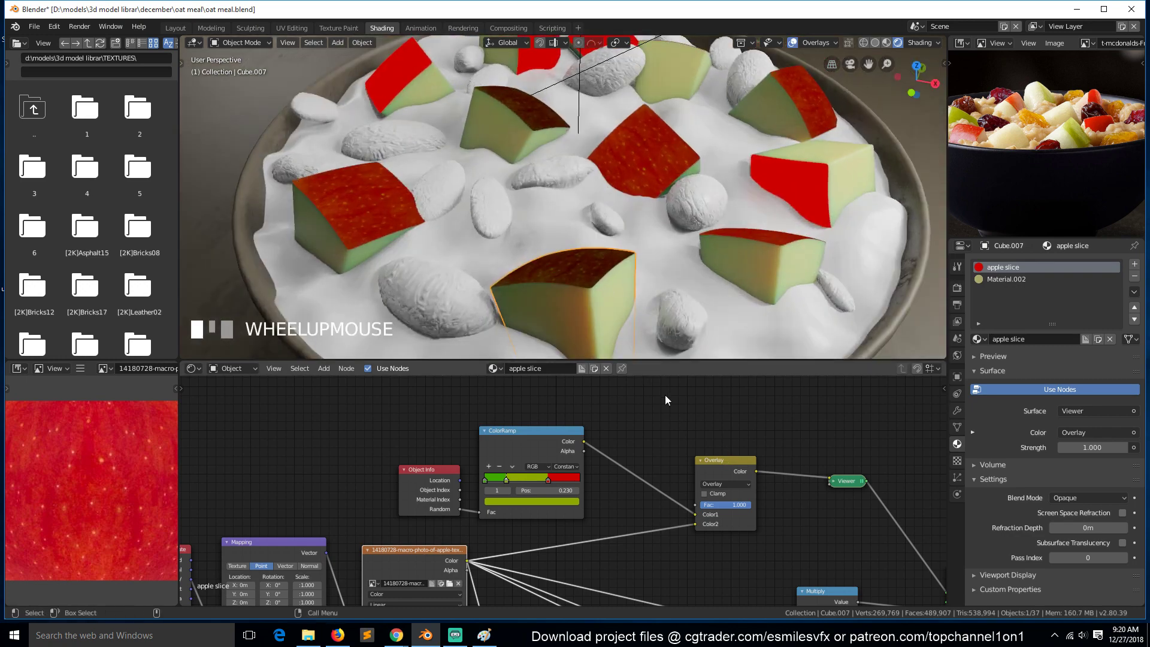
Step: Try the Screen blend type on the mix node and inspect the coloured slice skins around the bowl
left_click(728, 482)
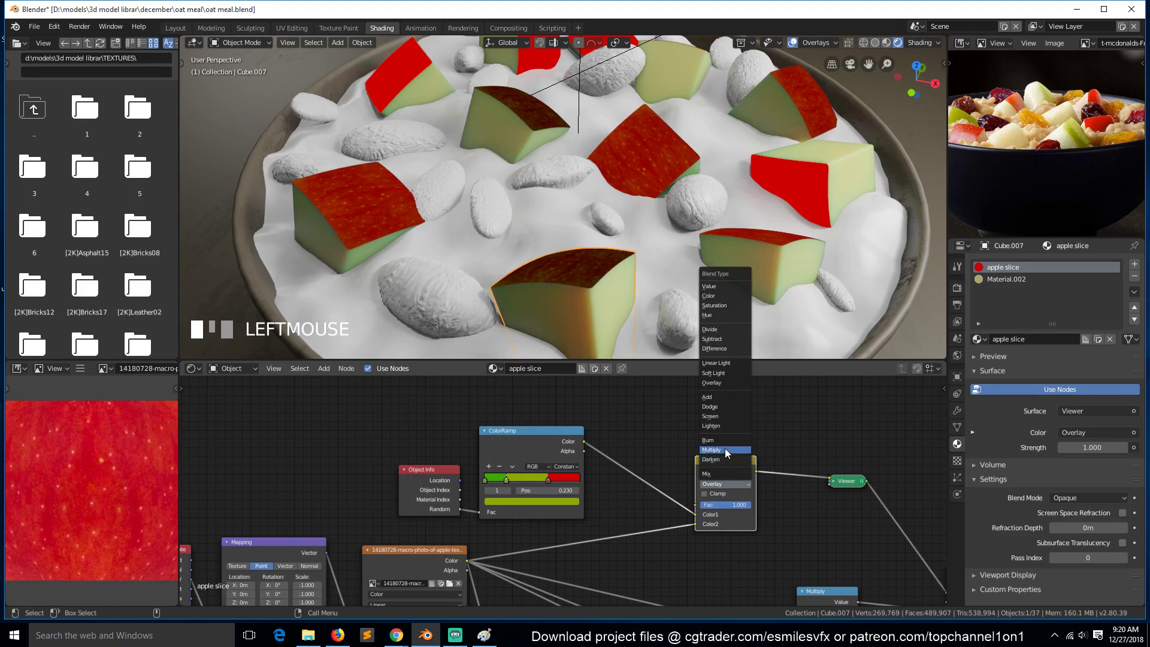
left_click(720, 417)
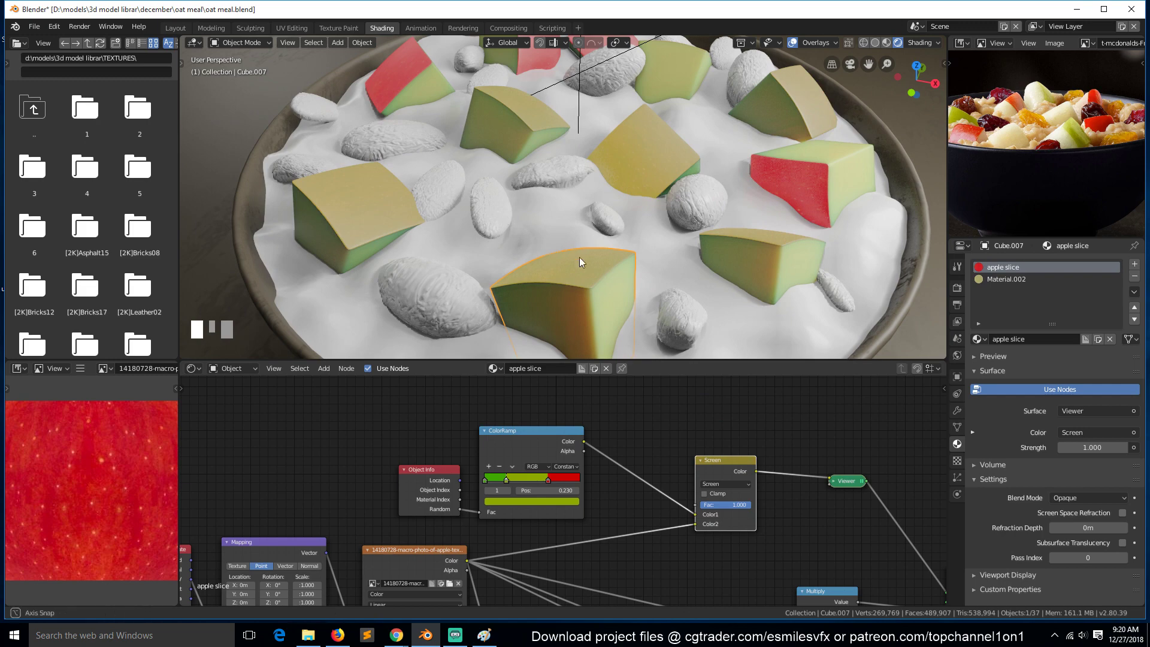
key("grave")
mouse_move(666, 242)
middle_mouse_down()
mouse_move(558, 264)
mouse_move(418, 224)
mouse_move(509, 267)
mouse_move(620, 262)
mouse_move(662, 246)
middle_mouse_up()
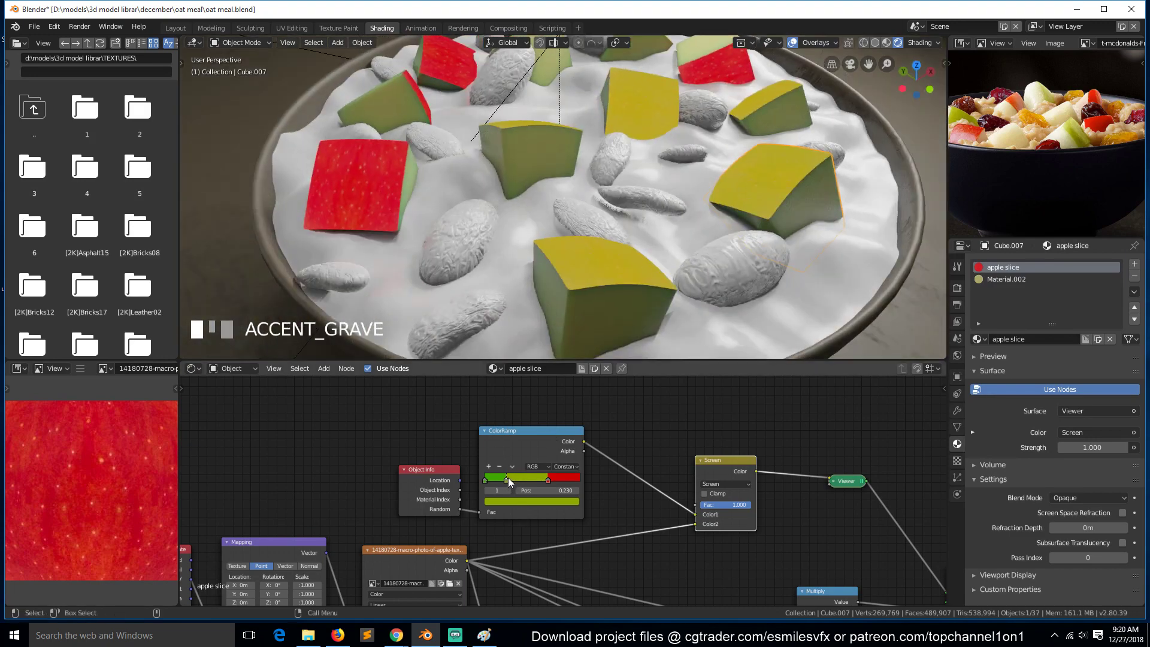
Step: Recolour the ramp's middle stop at position 0.230 from yellow-green to a deep blue, testing other hues along the way
left_click(532, 499)
left_click_drag(507, 397, 552, 395)
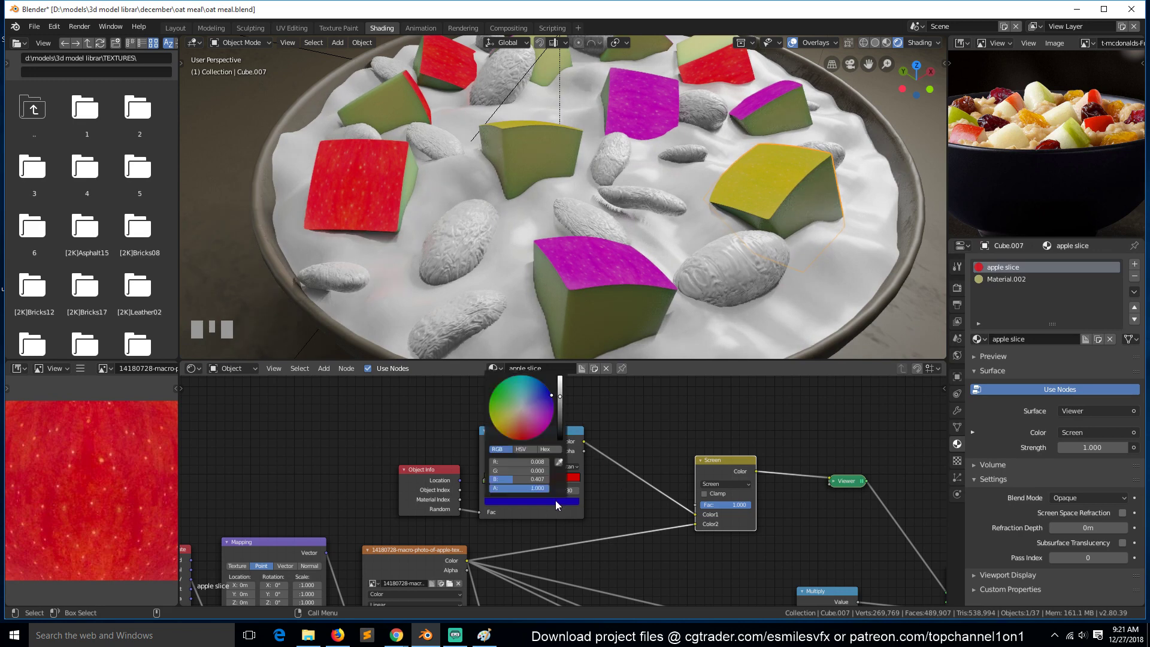
left_click_drag(538, 395, 509, 389)
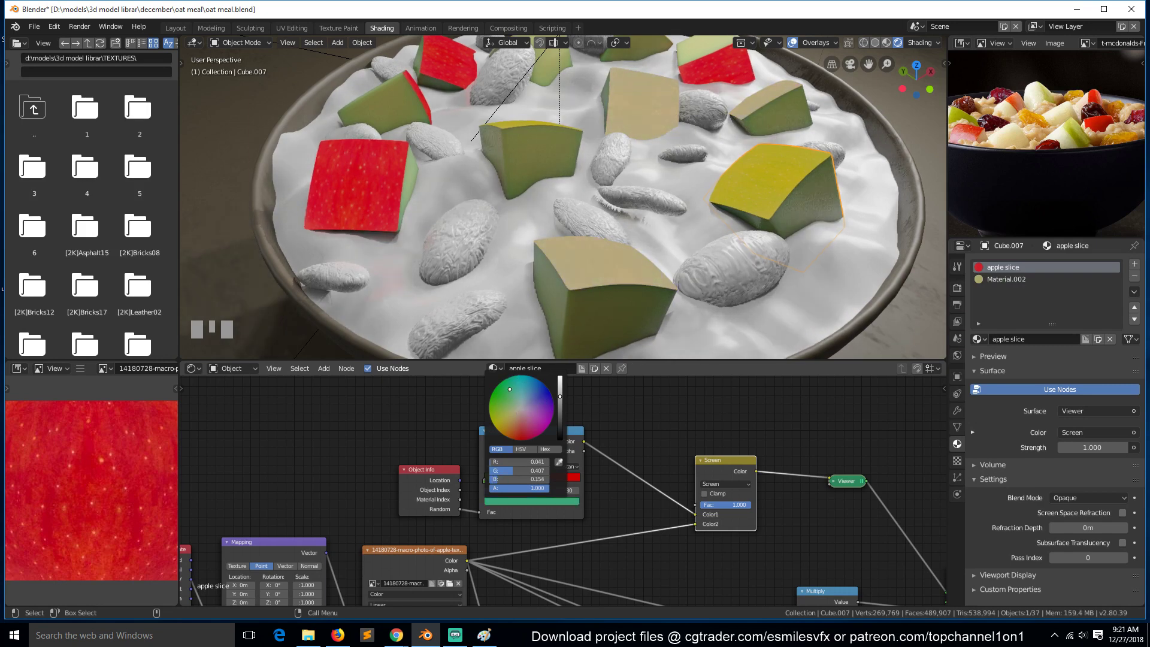
left_click_drag(508, 389, 546, 386)
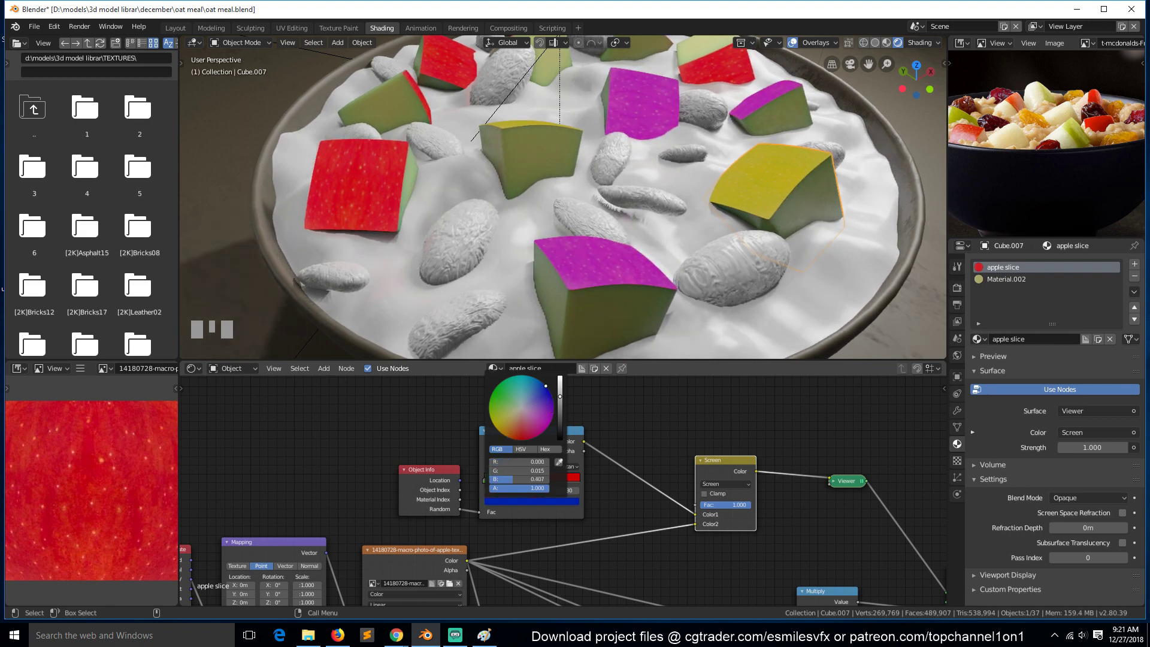
Step: Try the Soft Light blend type on the mix node and examine the slice skins up close
left_click(724, 483)
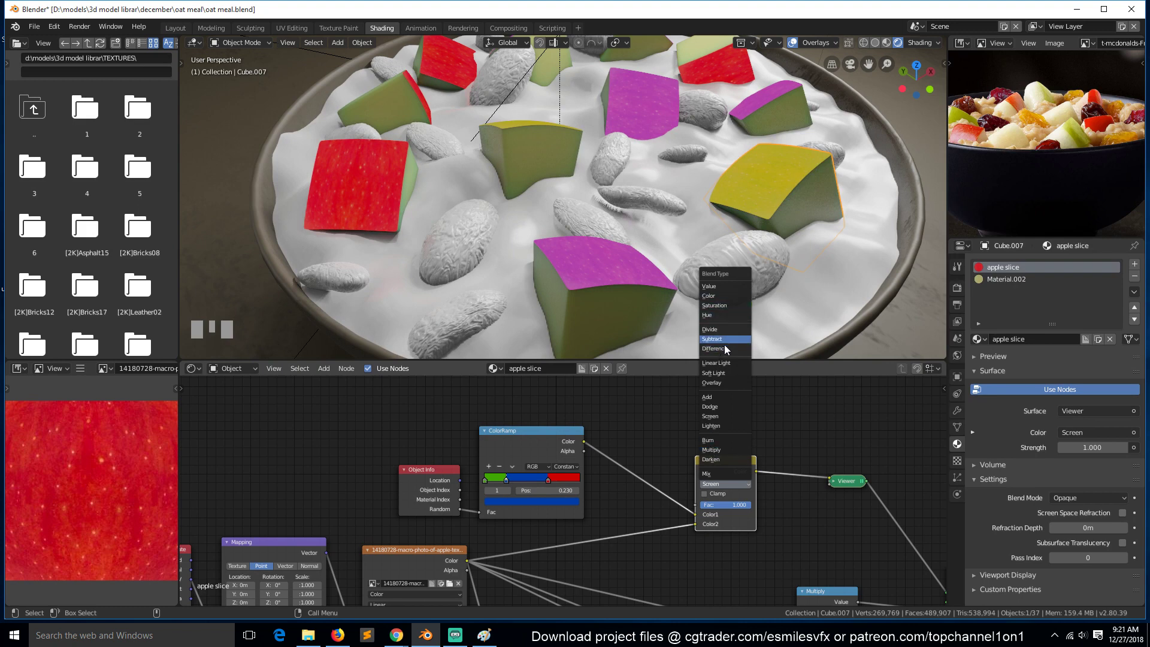
left_click(721, 372)
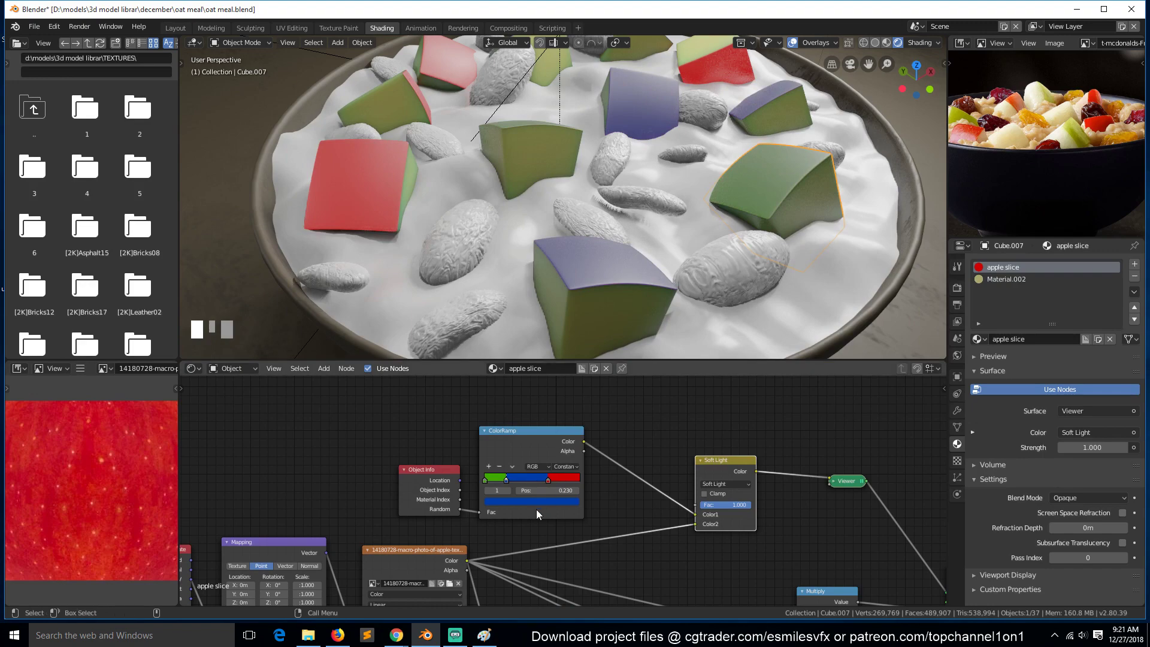
middle_click_drag(587, 217, 619, 214)
scroll(617, 220, "up", 3)
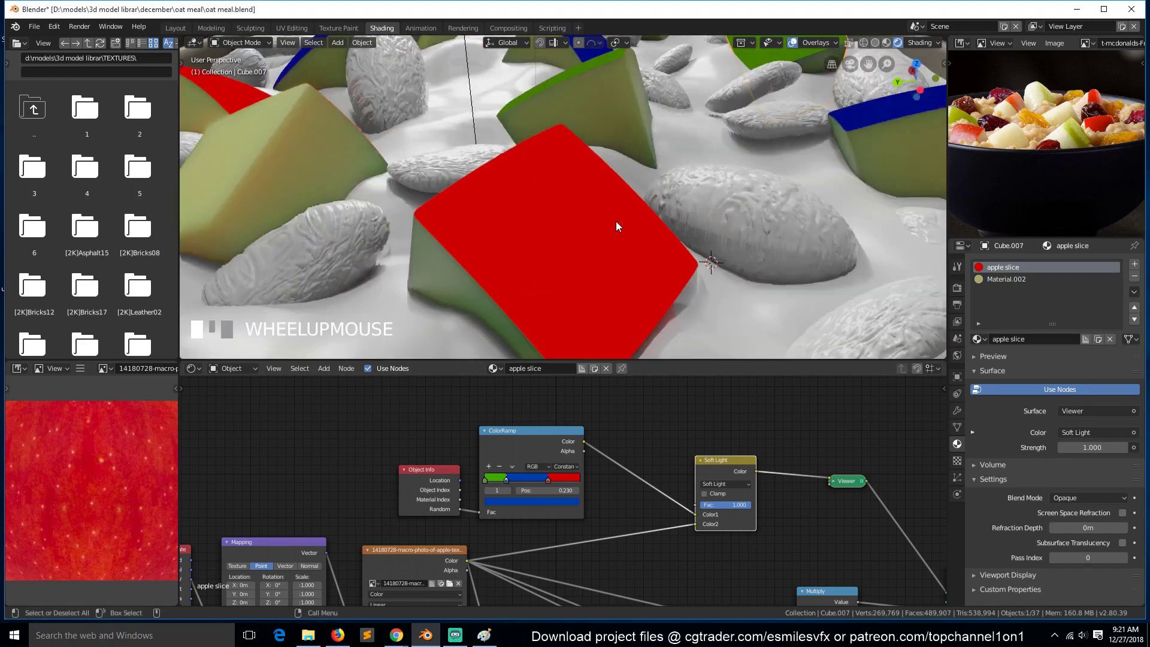
scroll(616, 220, "down", 2)
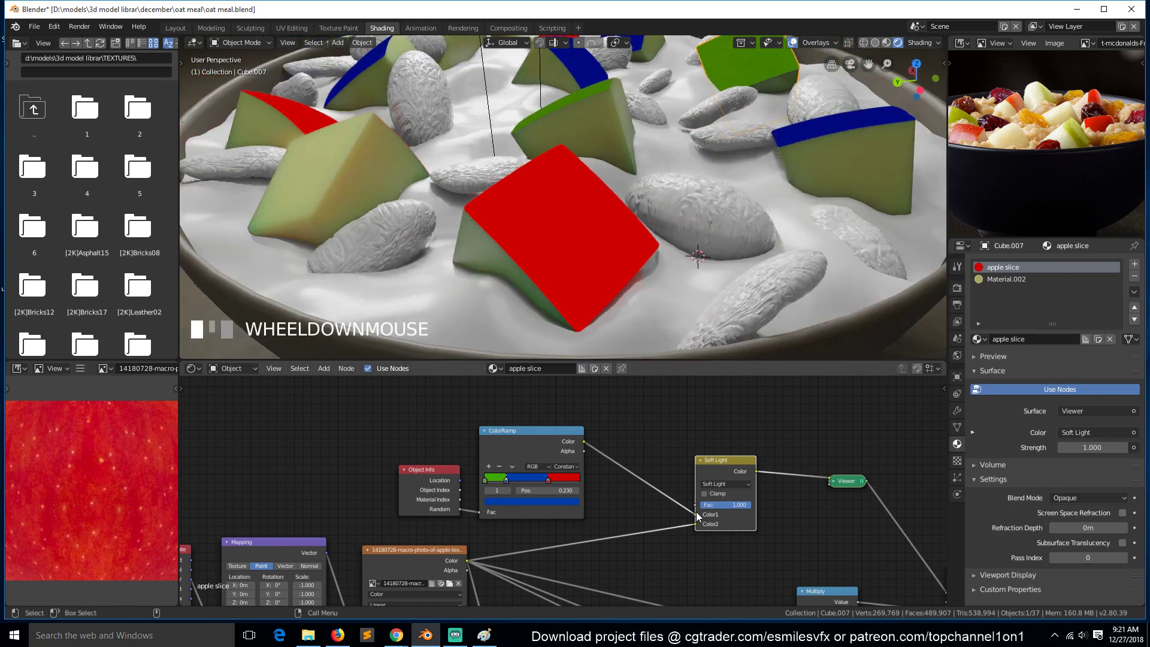
Step: Swap the mix node's inputs so the image texture feeds Color1 and the ColorRamp feeds Color2, and inspect the slices
mouse_move(695, 515)
left_mouse_down()
mouse_move(699, 530)
mouse_move(696, 514)
left_mouse_up()
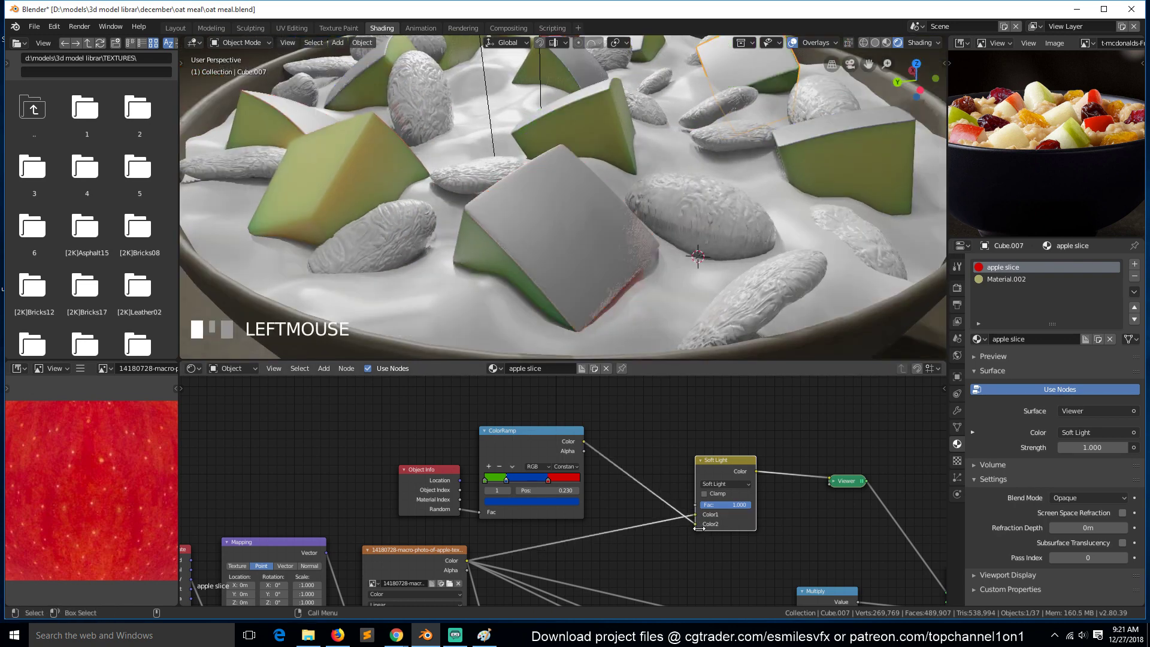
middle_click_drag(601, 168, 678, 199)
scroll(627, 228, "down", 3)
middle_click_drag(627, 228, 608, 224)
scroll(608, 226, "up", 2)
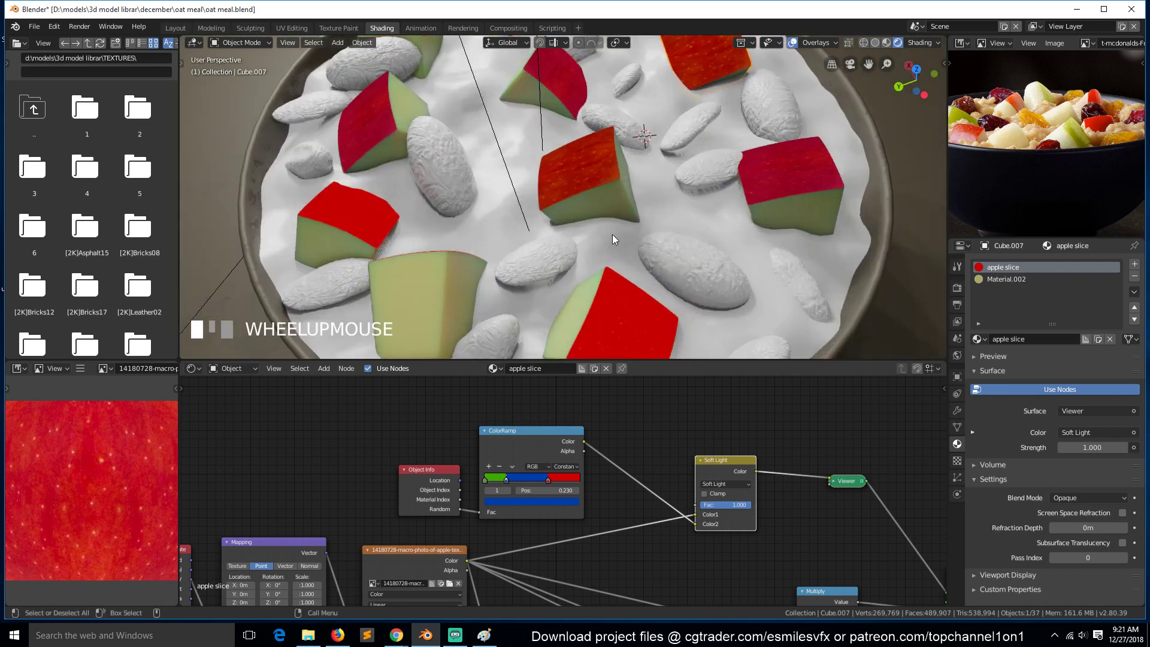
Step: Try the Overlay blend type with the swapped inputs and check the slice skins
left_click(722, 484)
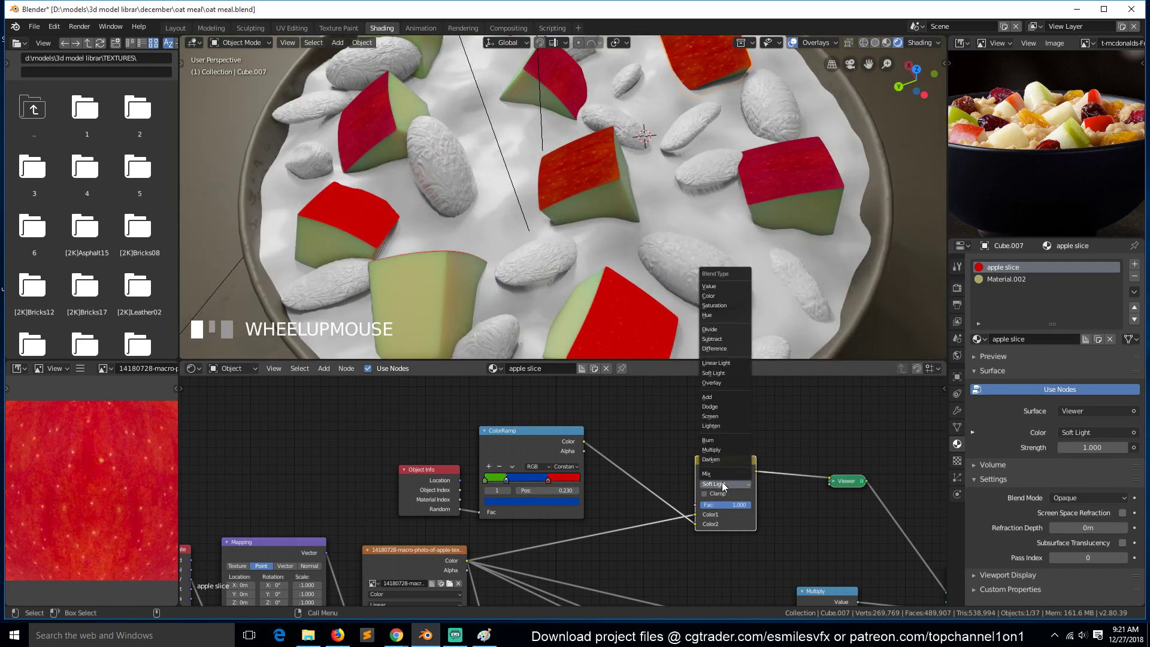
left_click(727, 382)
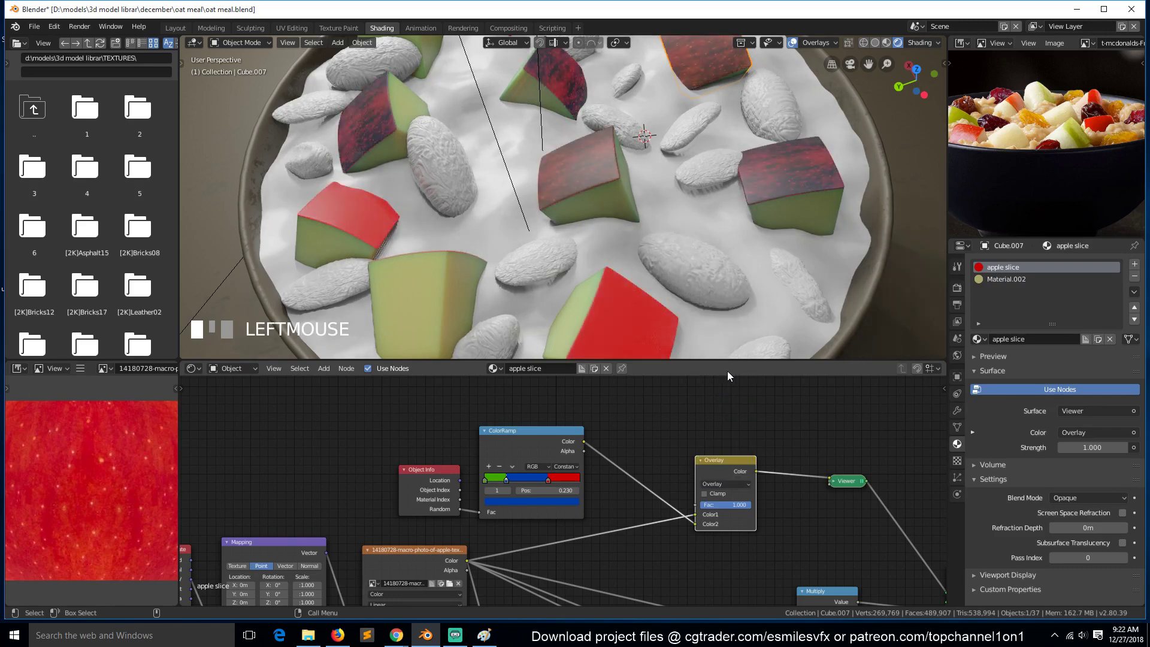
scroll(676, 267, "down", 2)
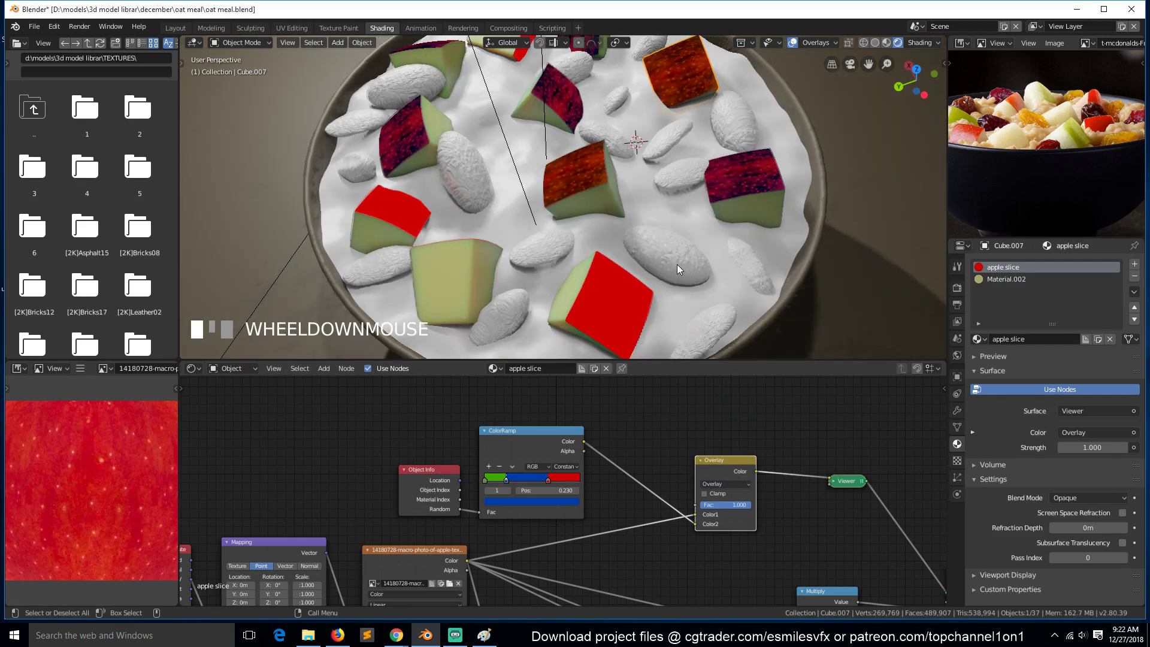
Step: Set the mix node's blend type to Screen and inspect the slices from several angles
left_click(734, 484)
left_click(725, 415)
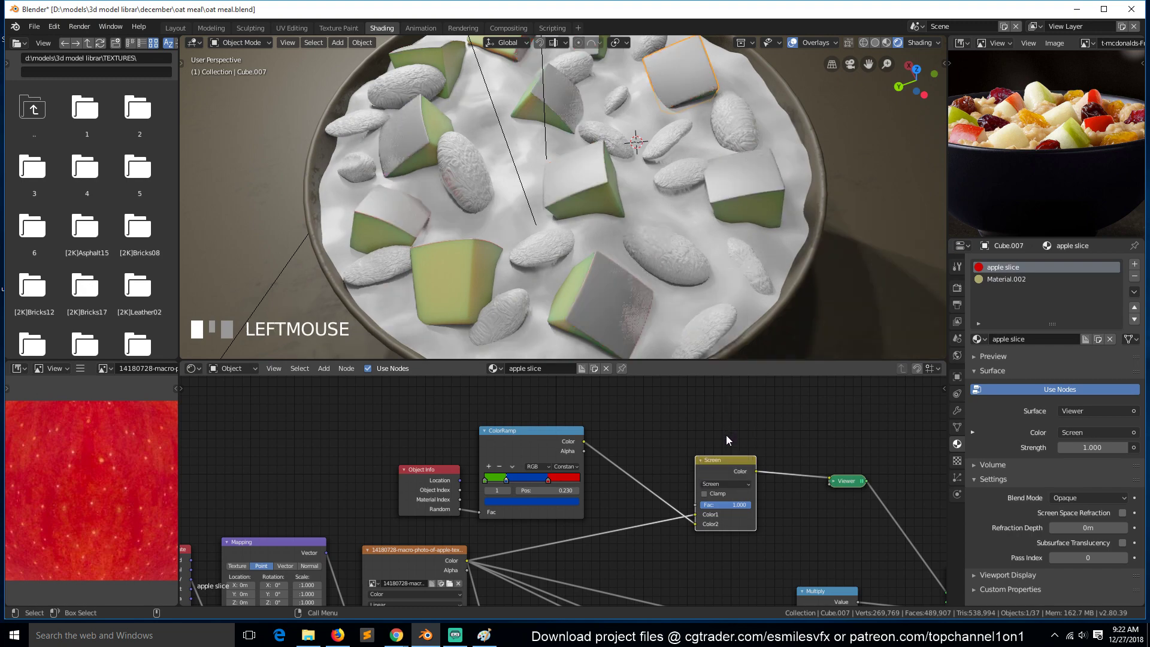
middle_click_drag(637, 225, 440, 289)
scroll(413, 269, "up", 5)
scroll(415, 270, "down", 3)
key("grave")
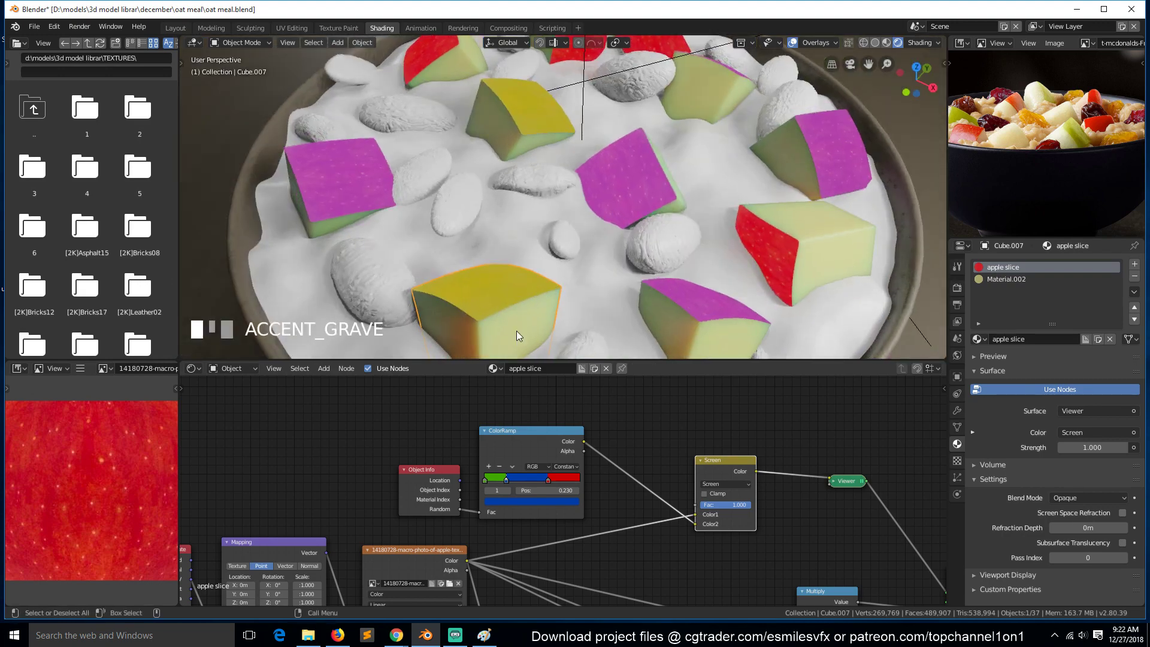
Step: Brighten the ramp's first green stop to full value and examine a green slice's skin up close
left_click(484, 481)
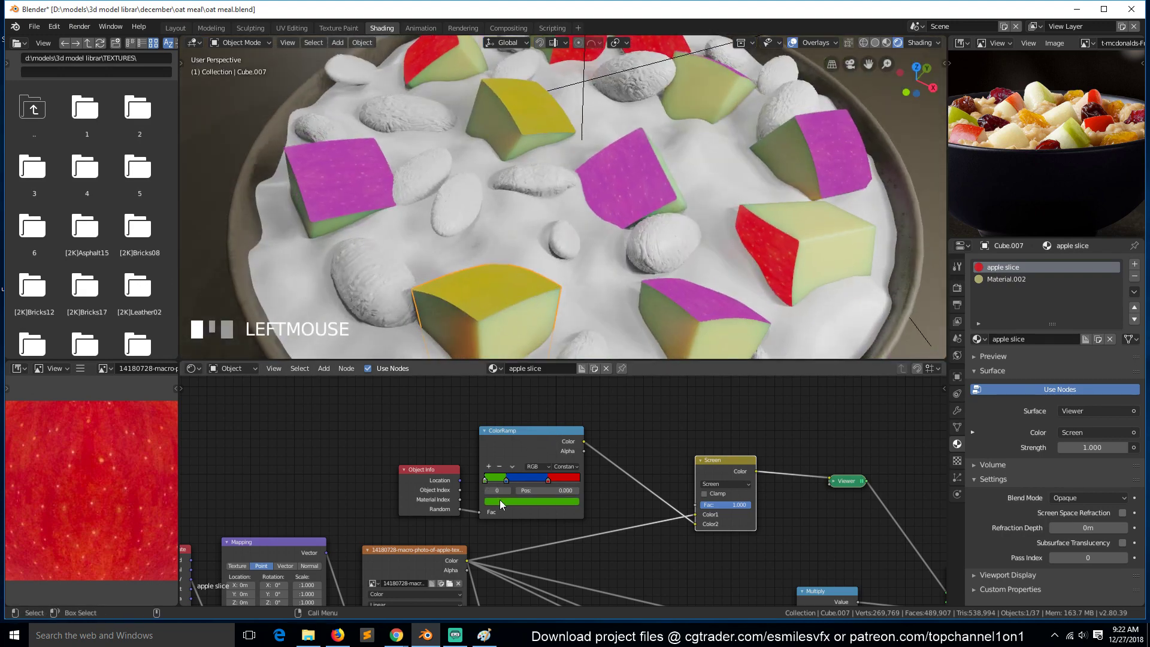
left_click(503, 499)
mouse_move(558, 395)
left_mouse_down()
mouse_move(559, 422)
mouse_move(560, 381)
left_mouse_up()
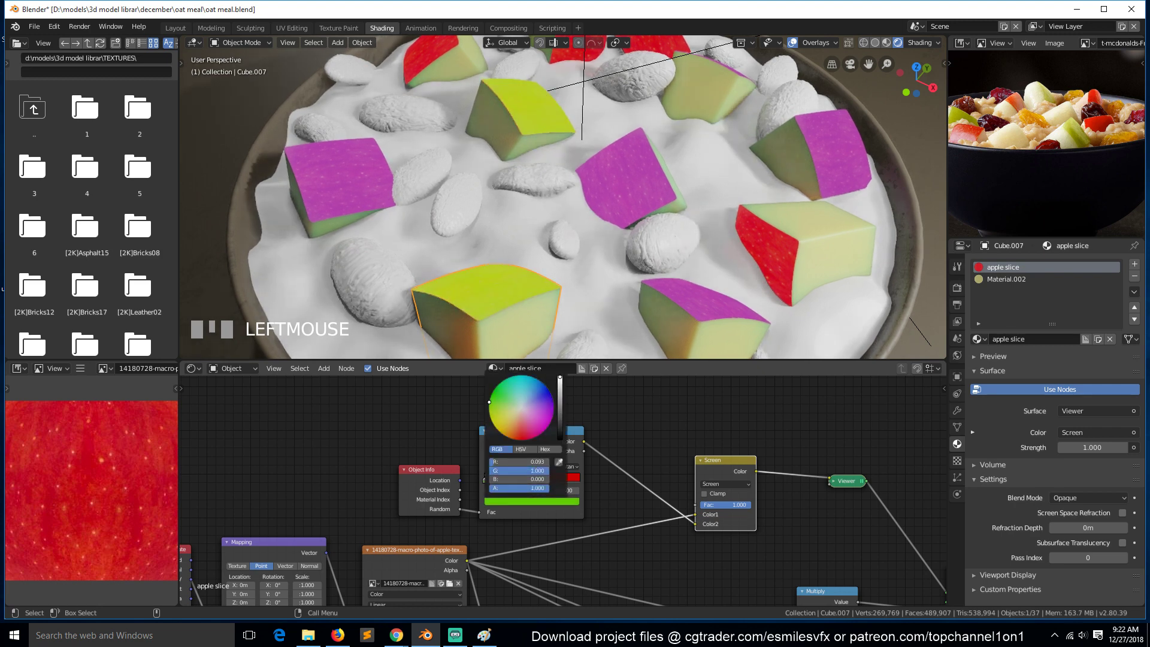
scroll(497, 195, "up", 3)
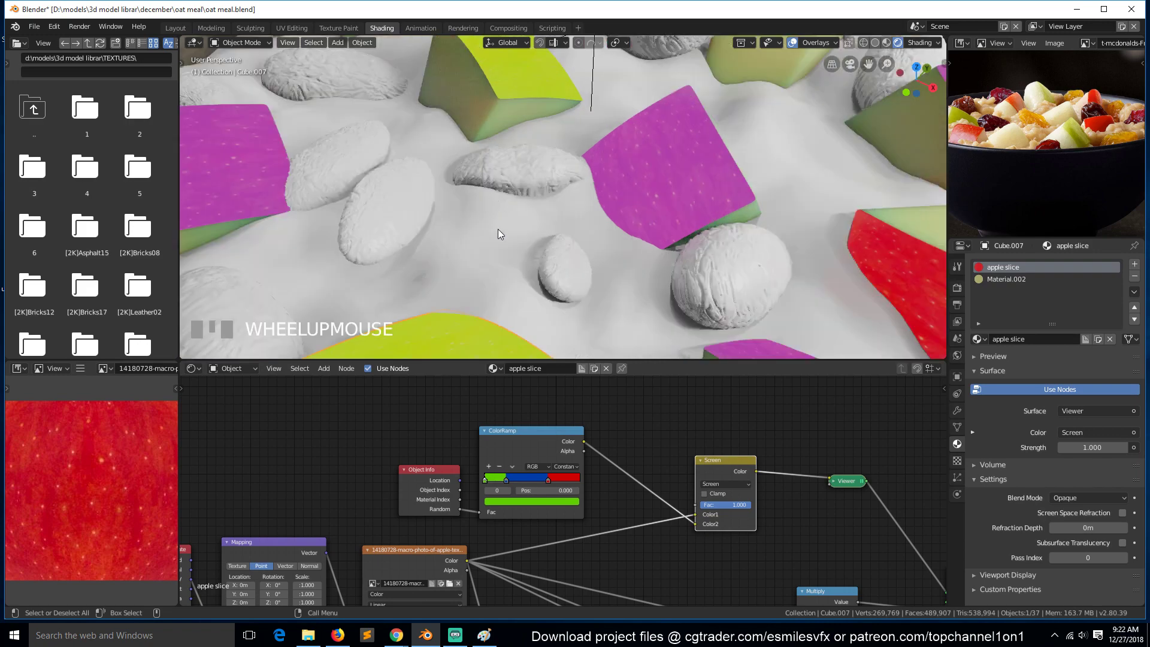
key("shift+grave")
scroll(418, 104, "up", 8)
middle_click_drag(485, 153, 548, 108)
left_click_drag(869, 64, 658, 254)
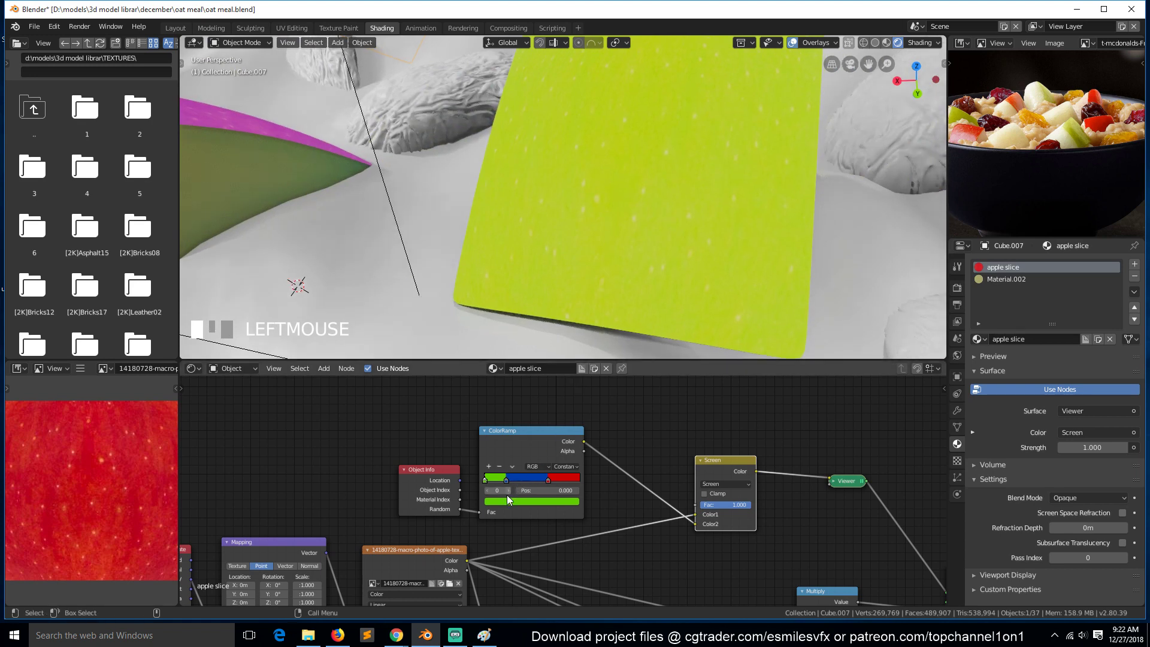
Step: Shift the first stop's hue slightly towards green, darken it, and check the slice among its neighbours
left_click(507, 499)
mouse_move(501, 394)
left_mouse_down()
mouse_move(490, 400)
mouse_move(515, 403)
mouse_move(488, 401)
left_mouse_up()
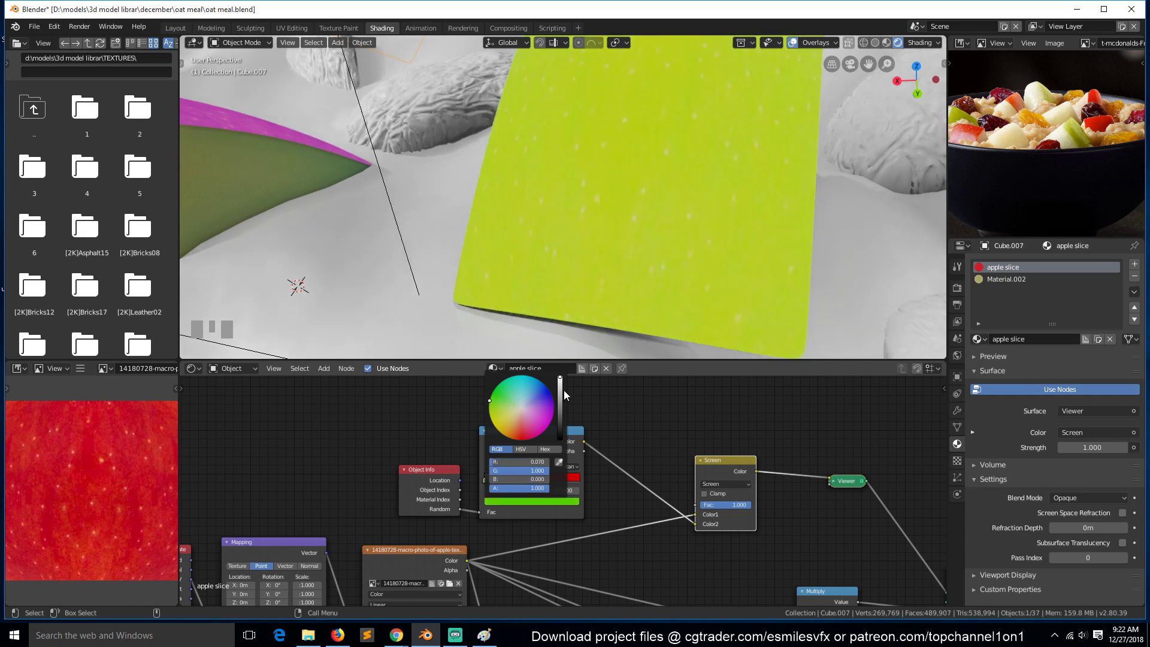
left_click_drag(561, 389, 561, 393)
scroll(628, 174, "down", 10)
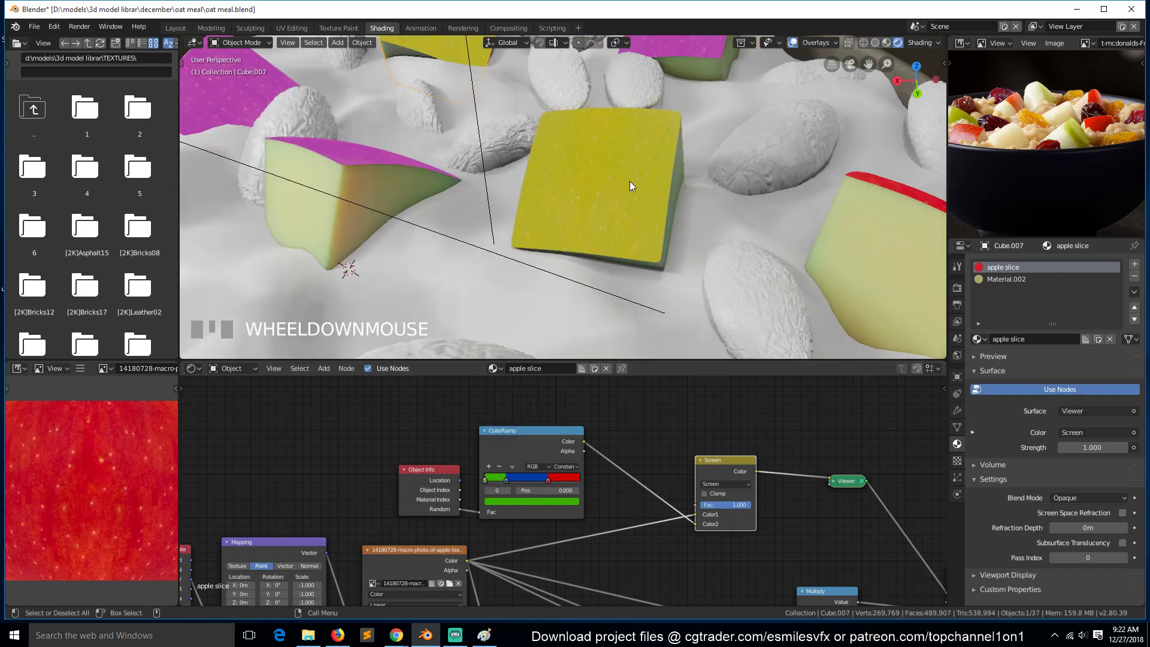
Step: Recolour the ramp's middle blue stop to a dark orange, about R 0.407, G 0.087, B 0.000
key("grave")
middle_click_drag(520, 187, 538, 207)
left_click(504, 480)
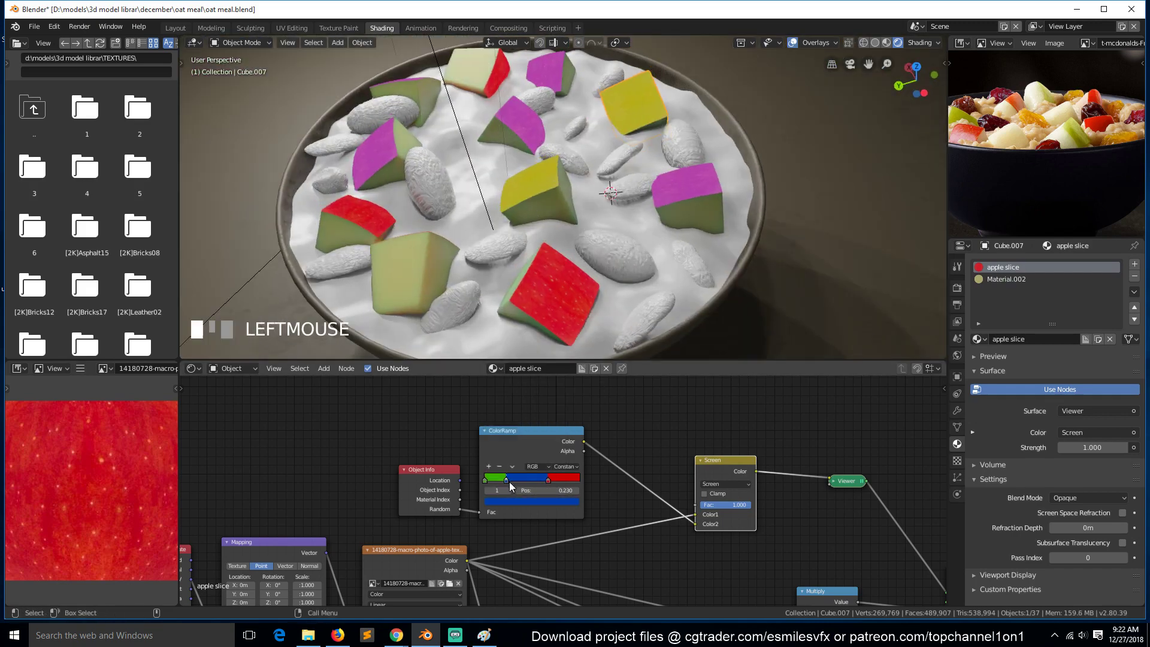
left_click(520, 498)
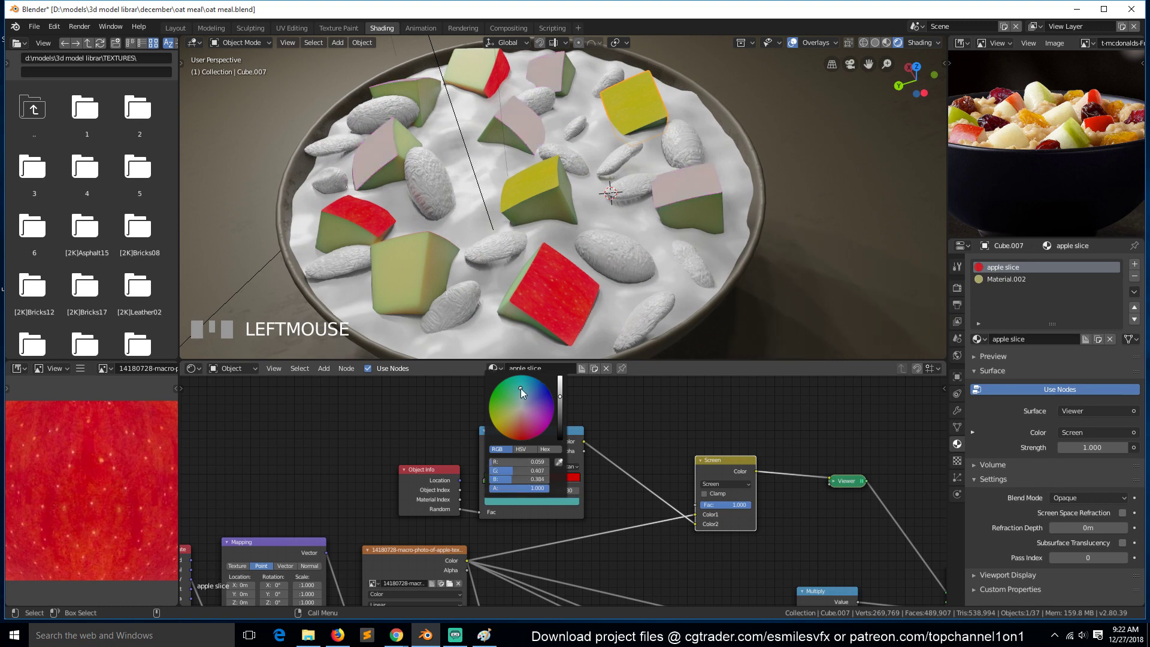
mouse_move(520, 388)
left_mouse_down()
mouse_move(492, 423)
mouse_move(522, 431)
mouse_move(505, 435)
left_mouse_up()
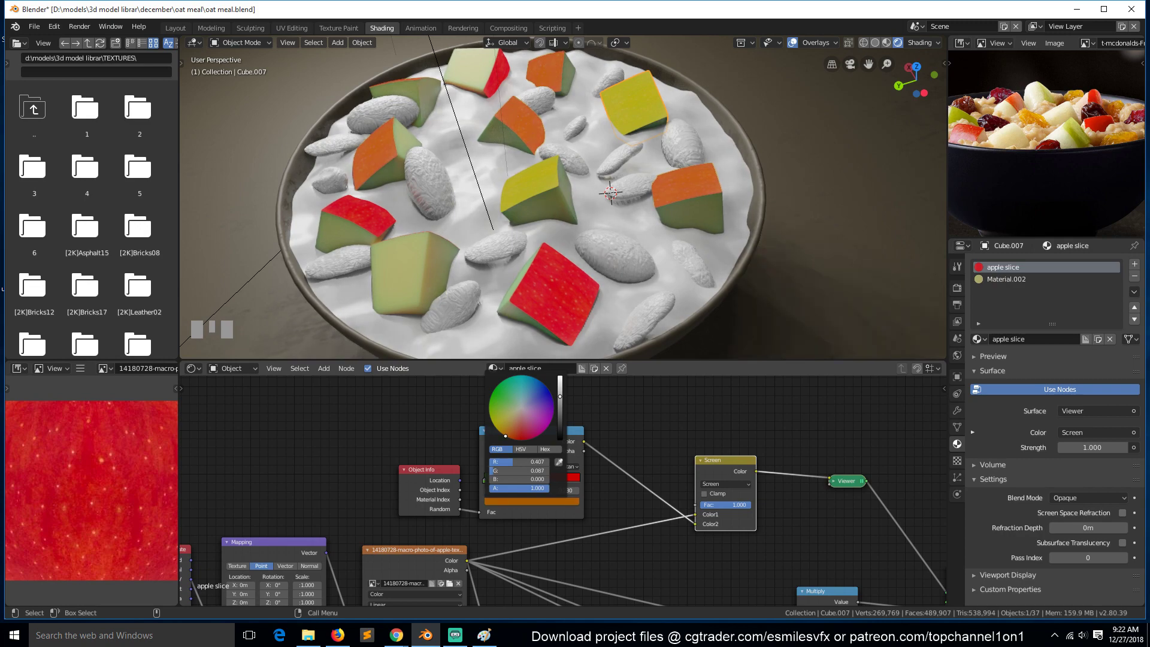
Step: Save the file and preview the Principled BSDF node in the bowl's material
left_click(752, 236)
middle_click_drag(688, 279, 714, 215)
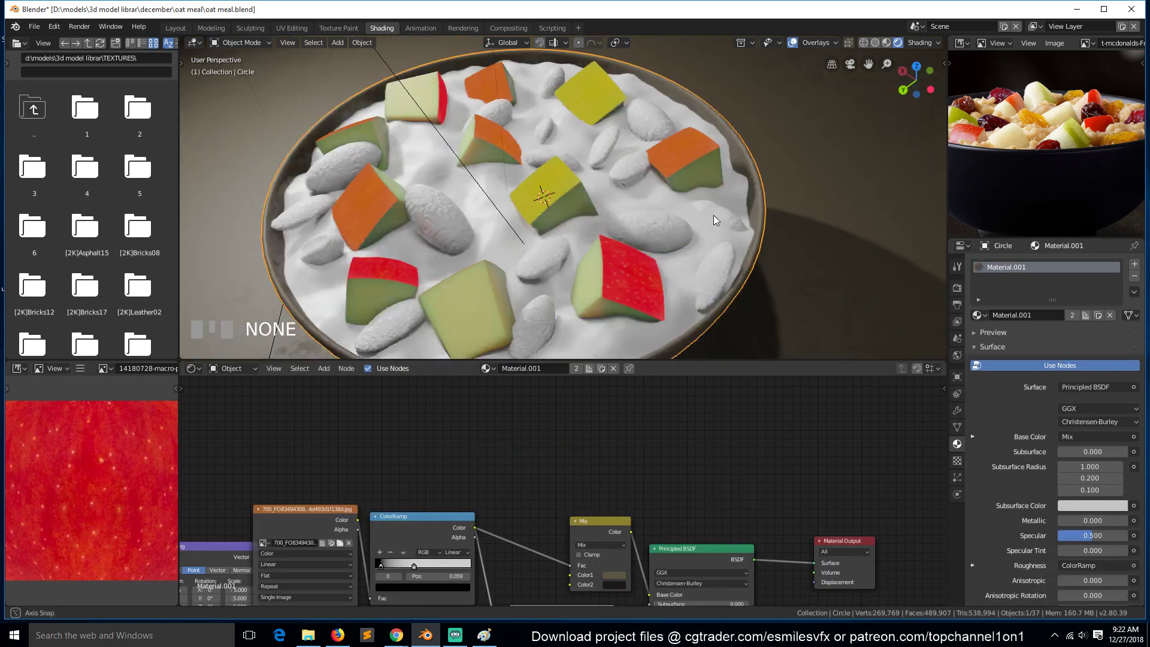
key("ctrl+s")
scroll(728, 235, "down", 3)
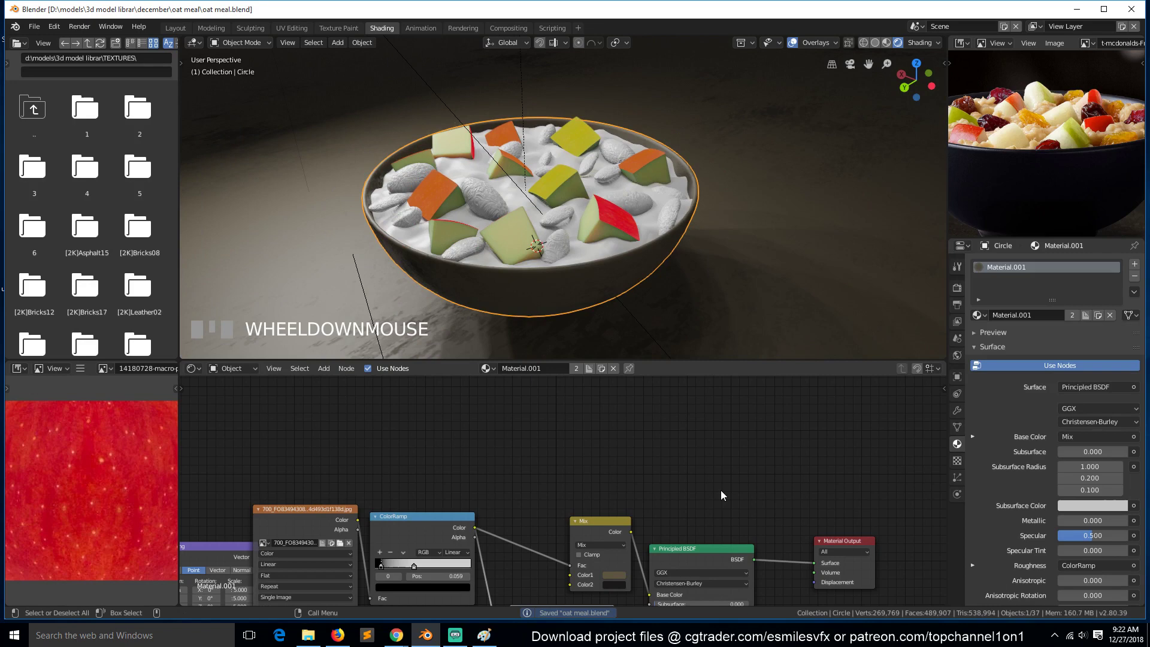
left_click(684, 548)
left_click(687, 547, "ctrl+shift")
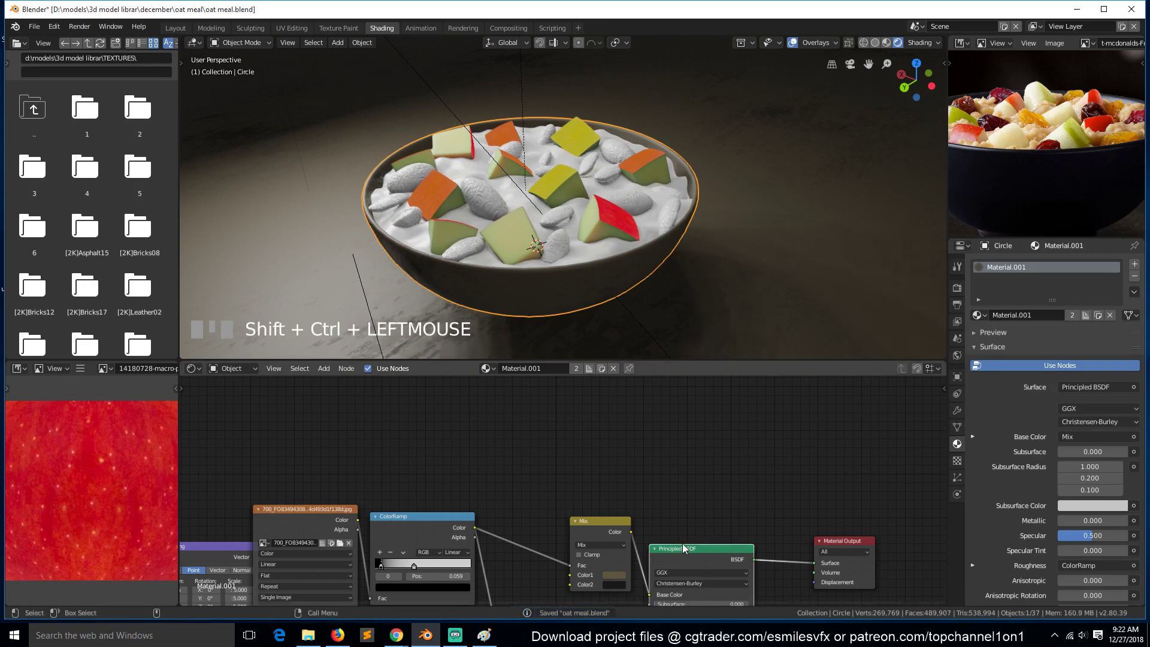
Step: In a red apple slice's material, link the Screen mix colour to the Principled BSDF's Base Color and route that shader to the Material Output
left_click(617, 225)
scroll(768, 516, "down", 3)
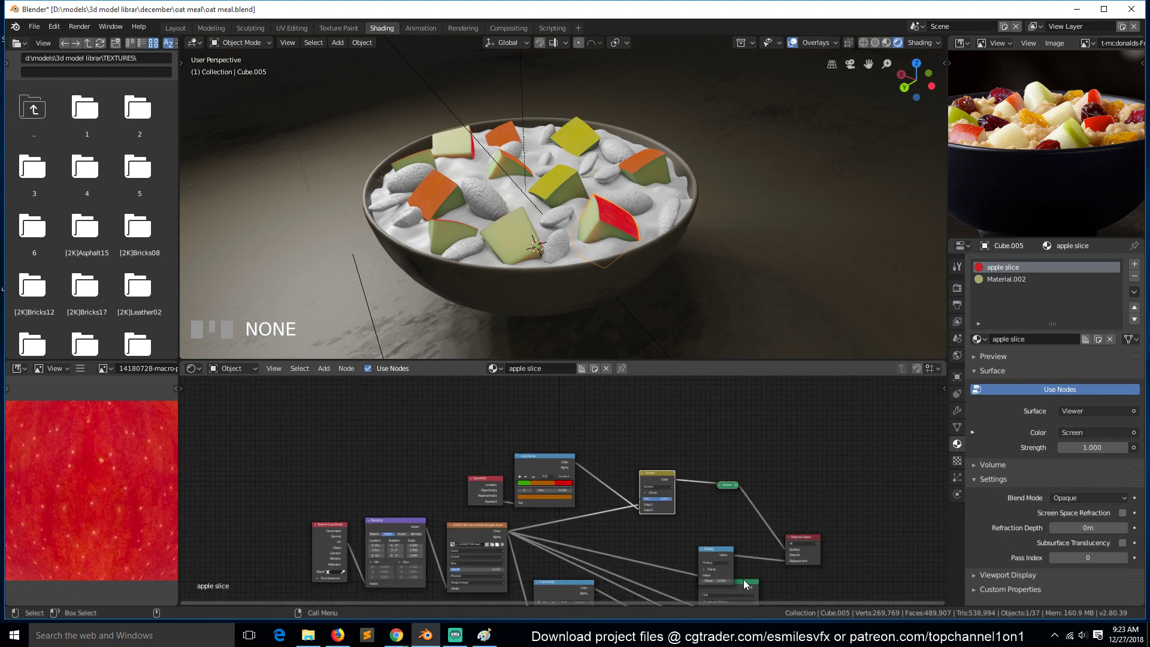
left_click_drag(748, 584, 747, 497)
left_click_drag(670, 476, 701, 522)
left_click(721, 495, "ctrl+shift")
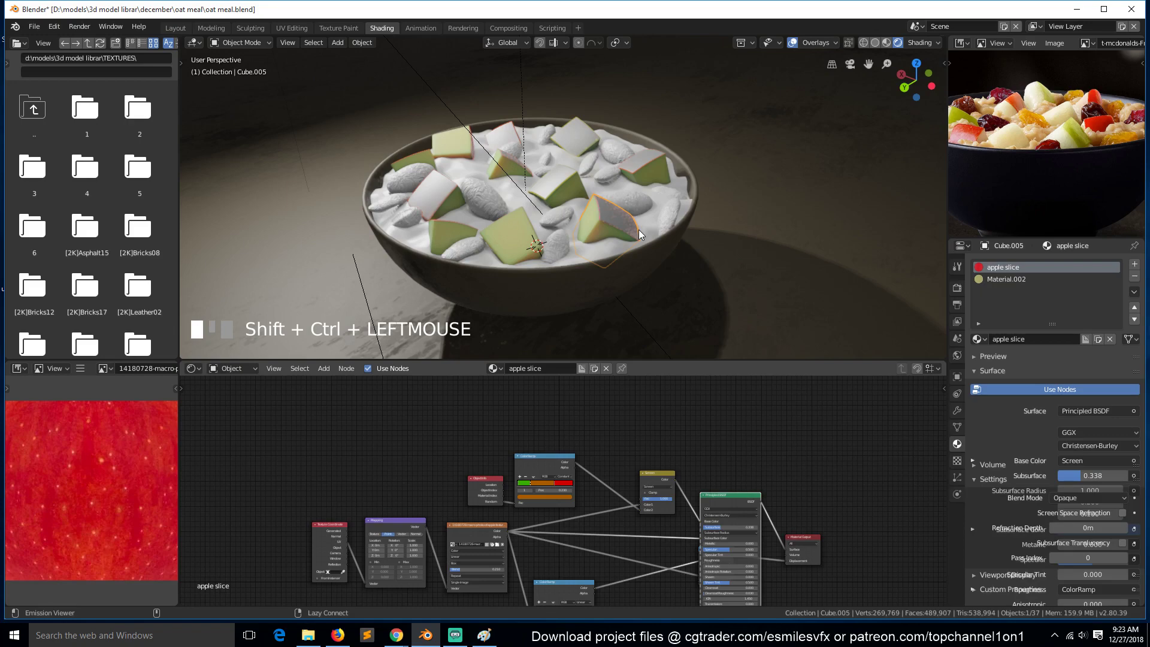
Step: Save the file and examine the shaded apple slices up close from several angles
scroll(638, 229, "up", 2)
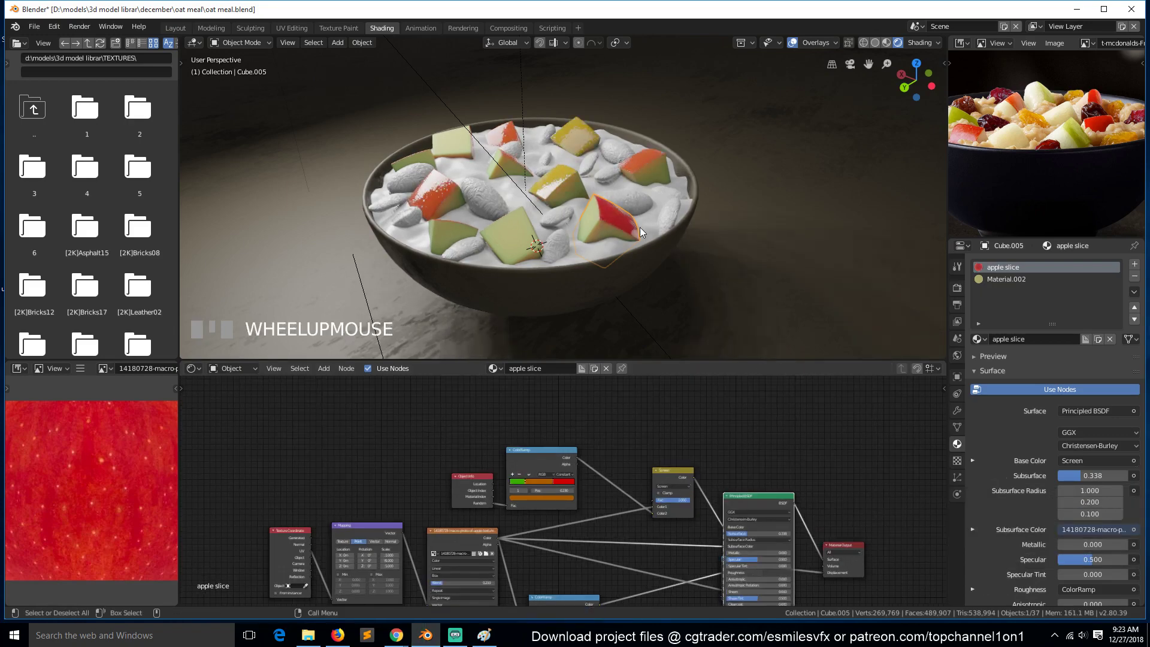
scroll(649, 245, "up", 5)
key("ctrl+s")
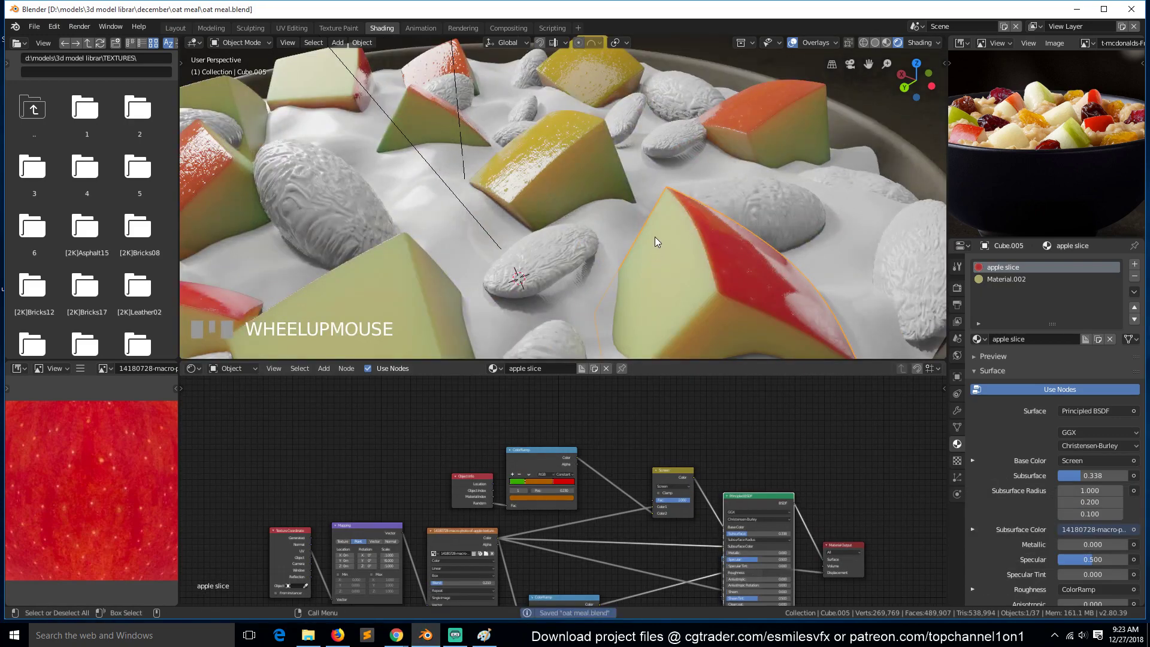
scroll(665, 235, "down", 4)
key("grave")
scroll(691, 234, "up", 3)
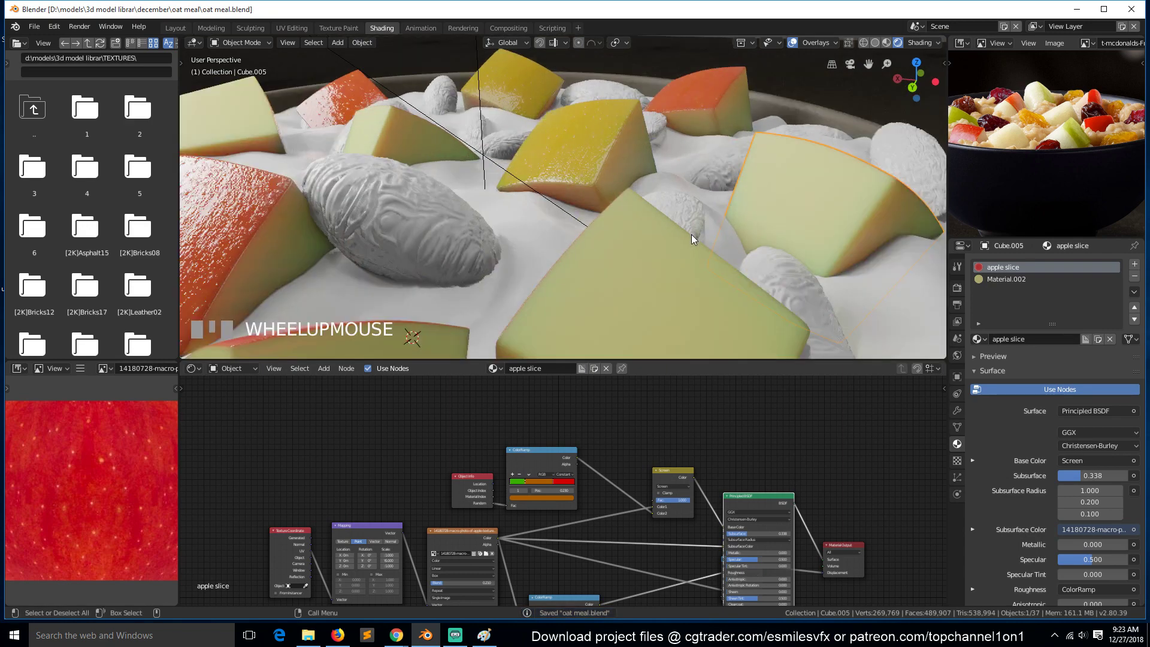
key("grave")
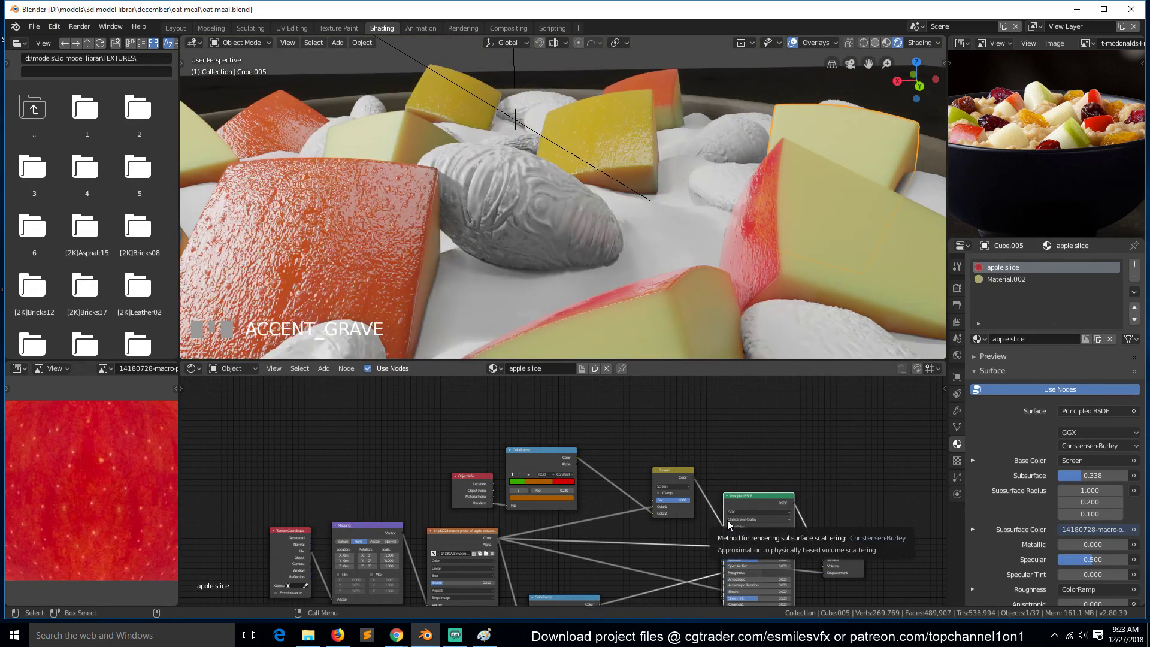
Step: Rearrange the apple slice nodes so the Principled BSDF clears the Multiply node, and frame the Multiply node
left_click_drag(752, 495, 739, 437)
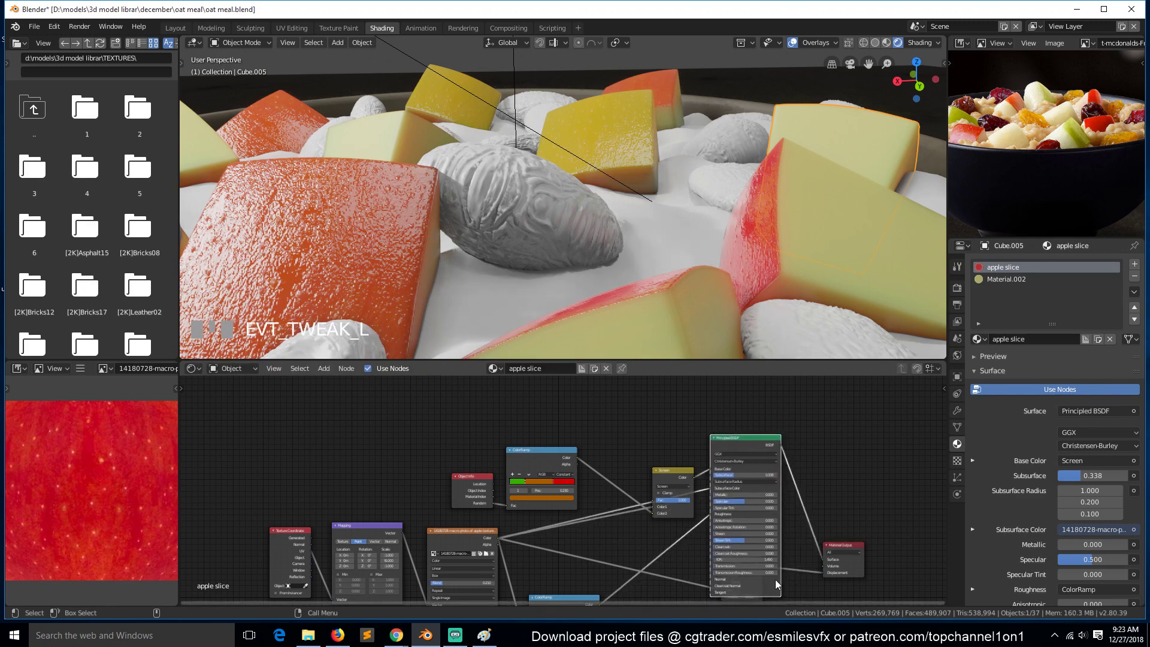
scroll(775, 580, "down", 2)
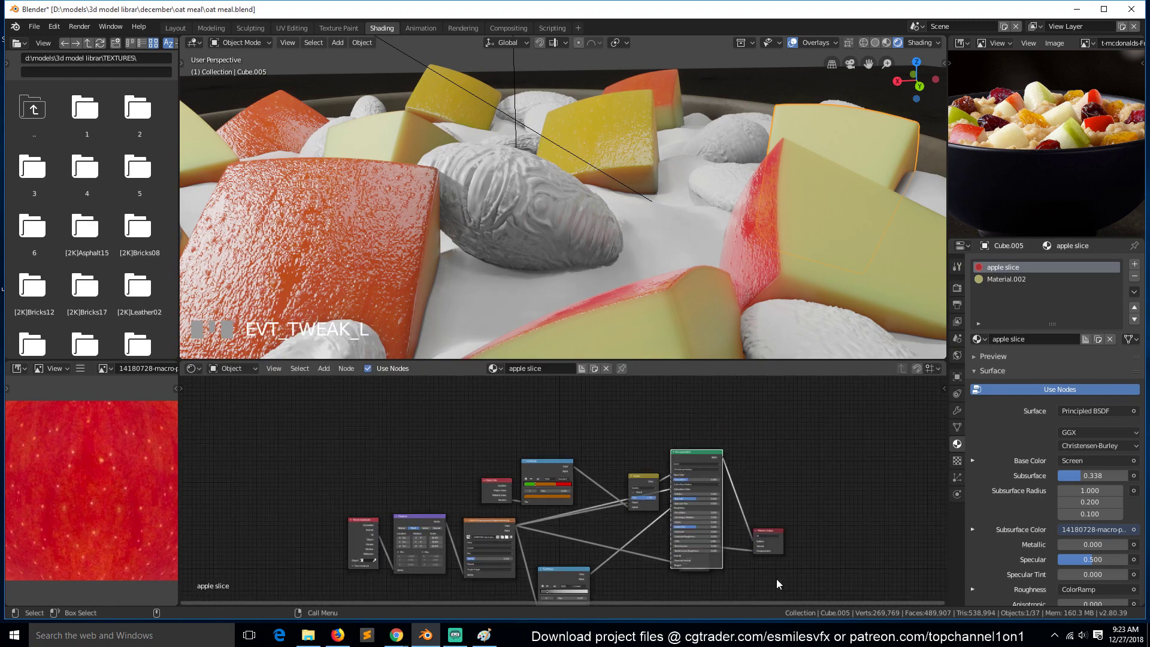
left_click(704, 568)
left_click_drag(645, 508, 630, 519)
left_click(687, 540)
key("KP_Decimal")
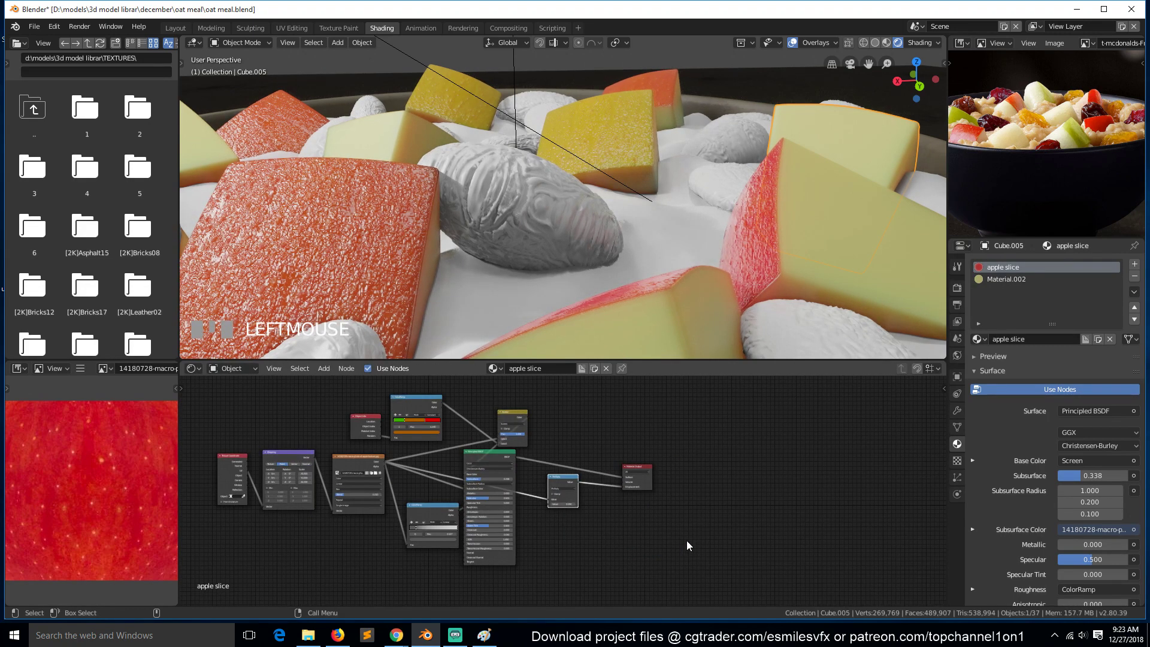
Step: Set the Multiply node's value feeding the displacement to 0.01 and check the bumps on the apple skin
left_click(580, 540)
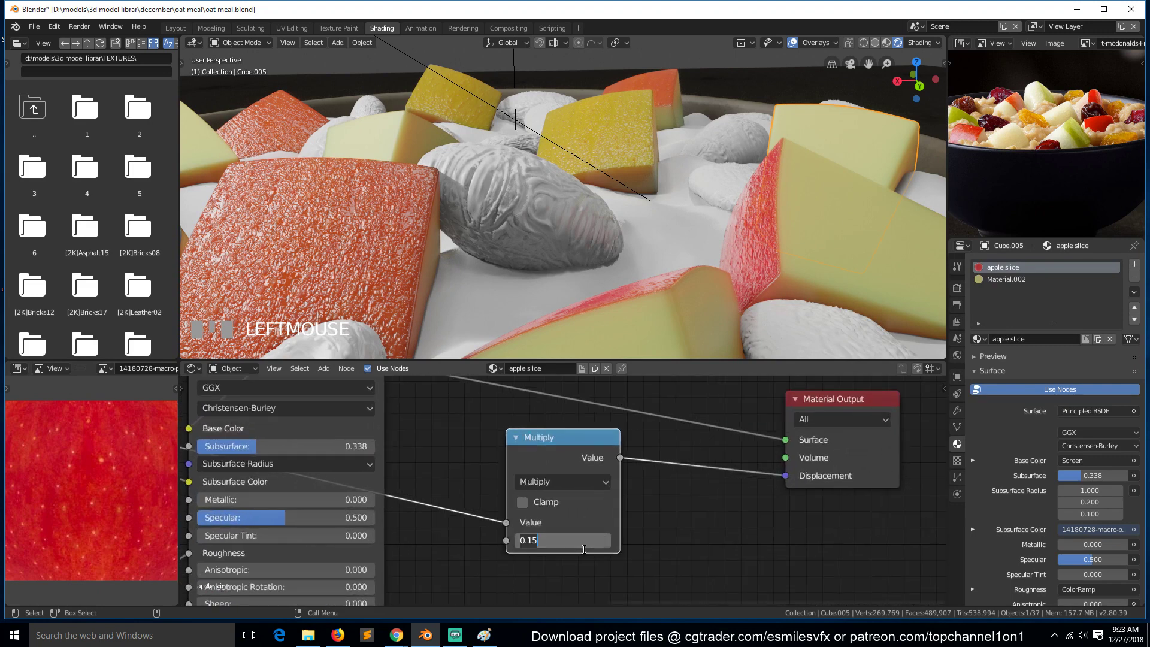
left_click(573, 554)
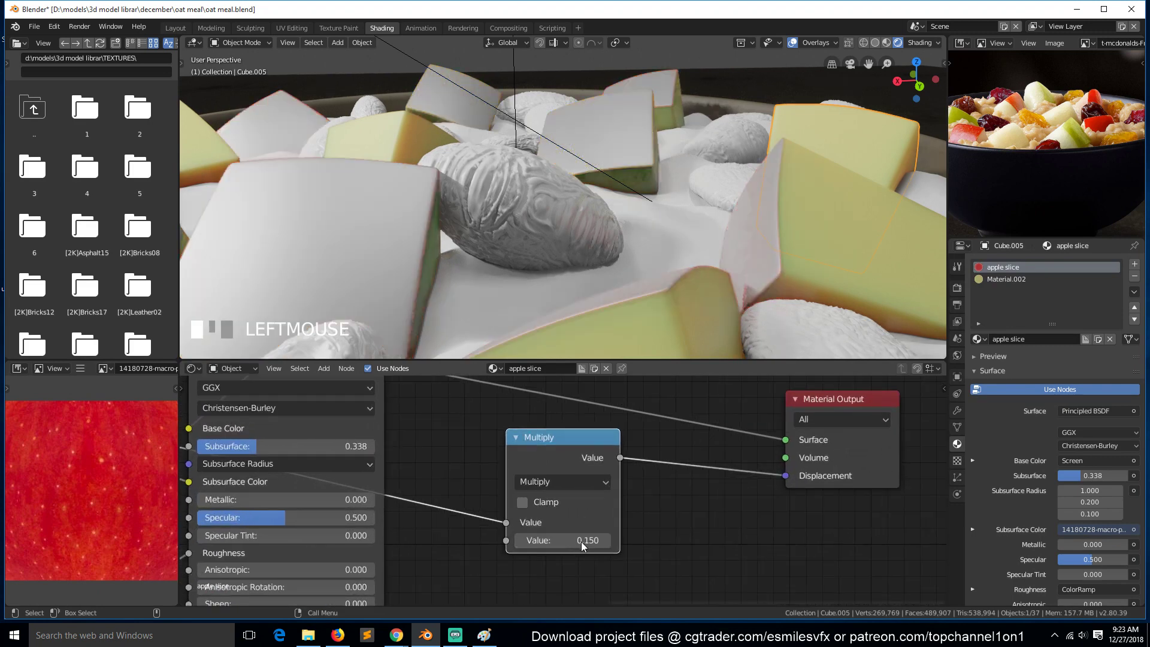
left_click(559, 540)
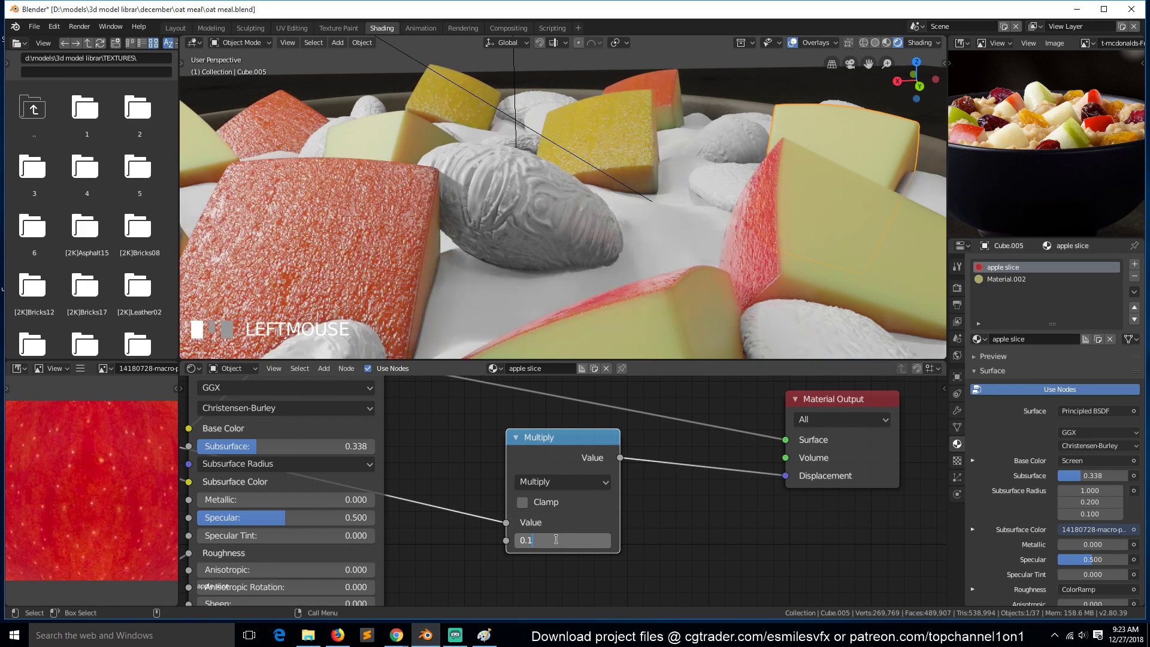
type("0")
key("Return")
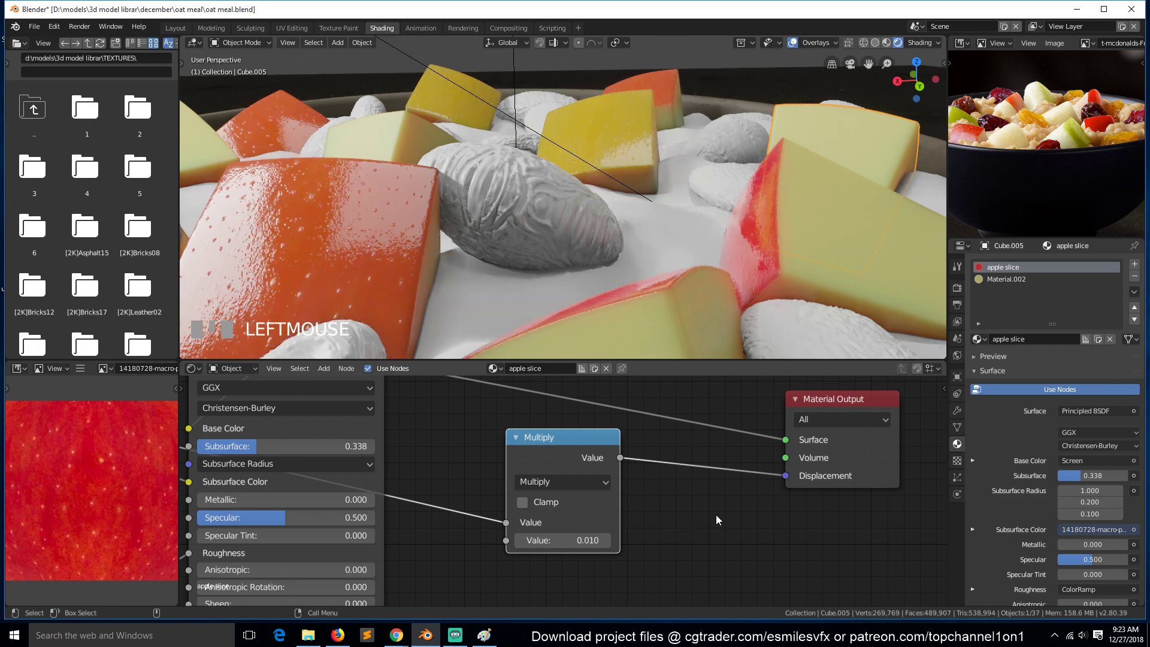
scroll(506, 214, "down", 3)
scroll(511, 217, "up", 5)
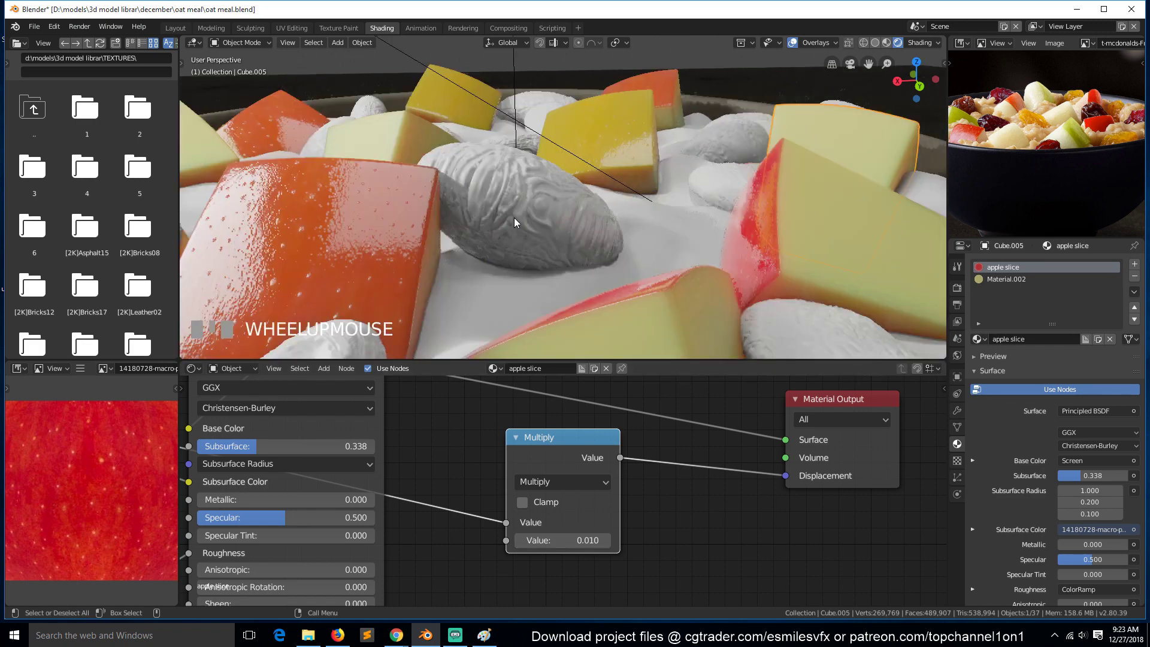
Step: Invert the skin displacement by setting the Multiply node's value to -0.01
left_click(570, 538)
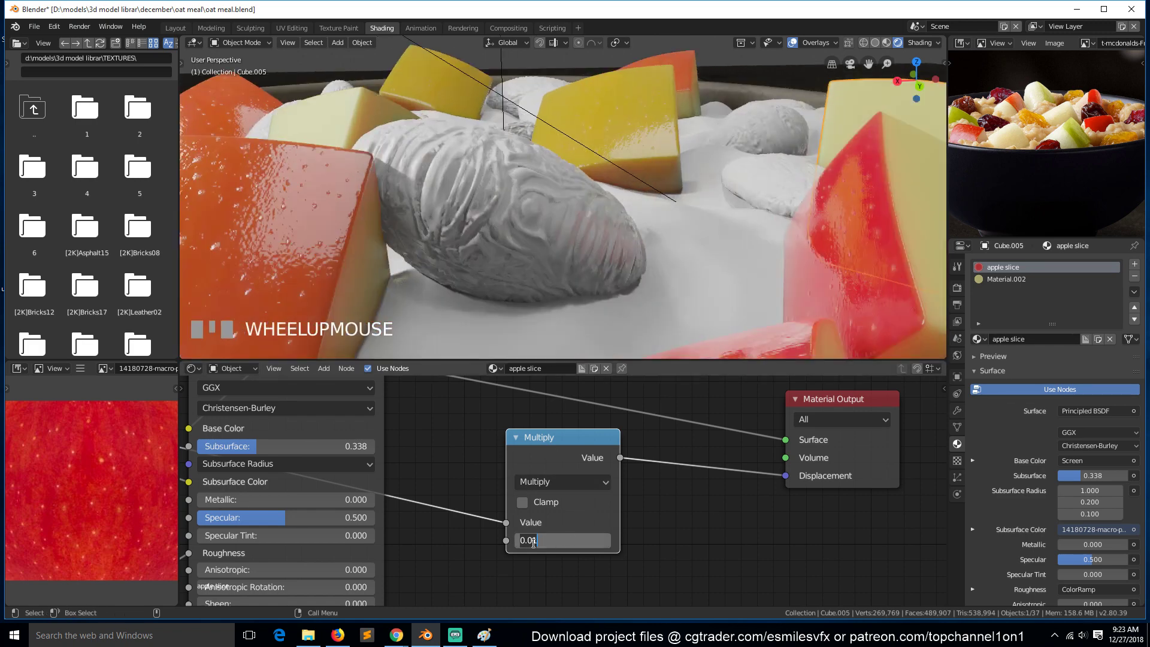
key("Left")
type("-")
left_click(701, 545)
scroll(527, 251, "down", 3)
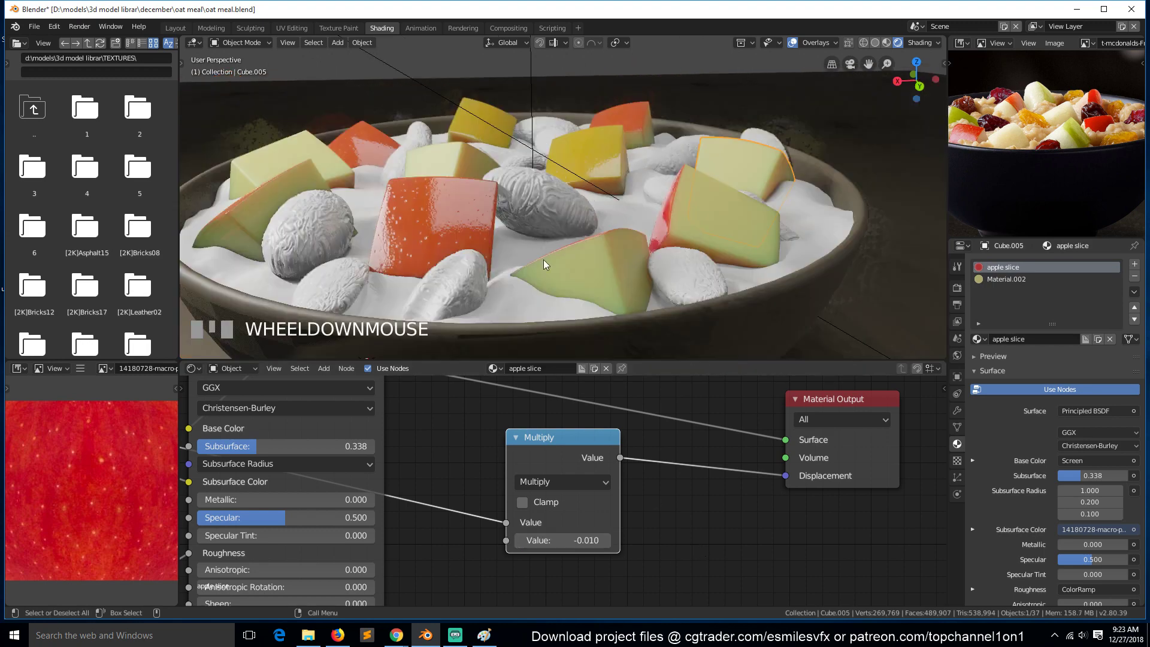
Step: Save the file and view the bowl through the camera with nothing selected
key("shift+grave")
key("ctrl+s")
key("KP_0")
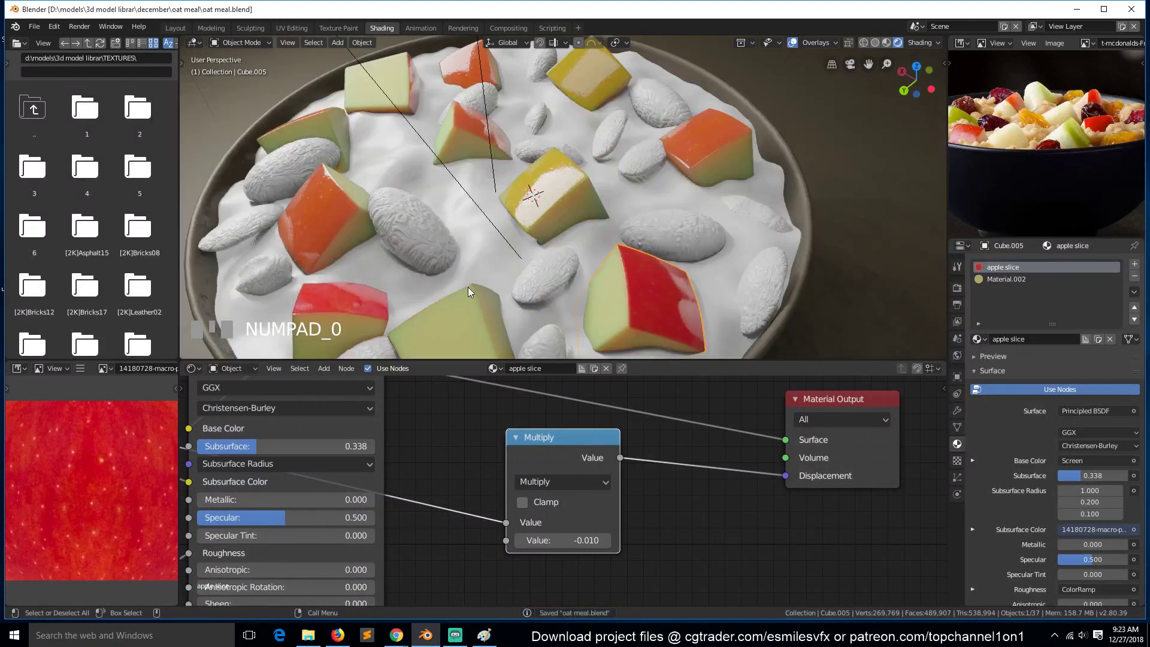
scroll(558, 188, "down", 1)
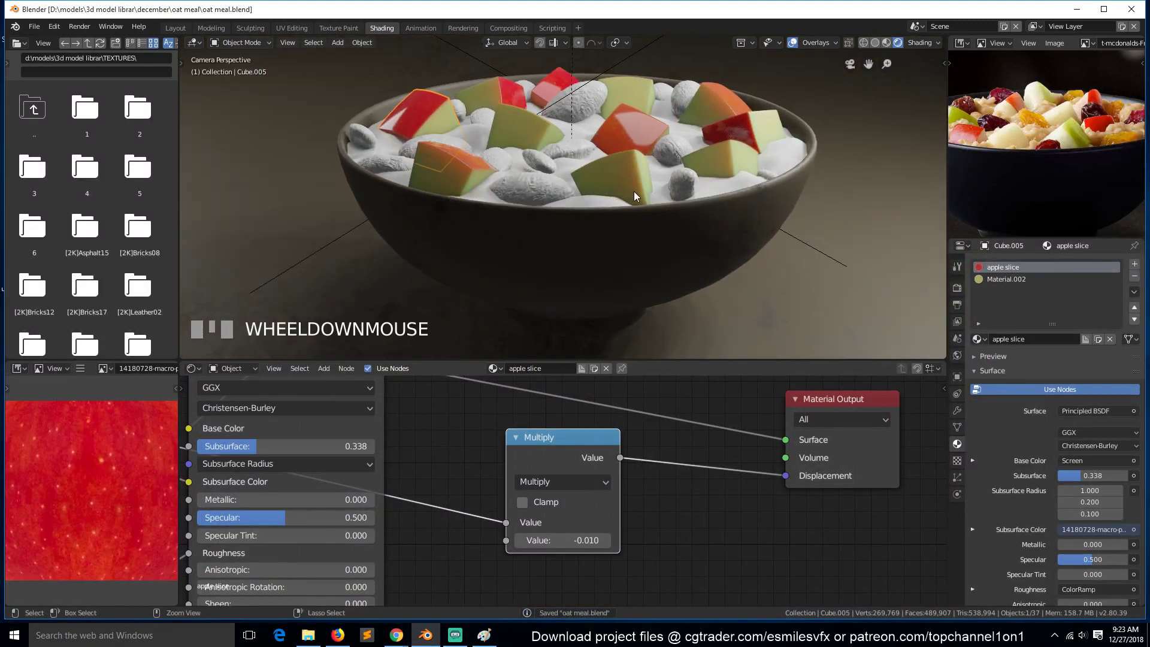
key("a")
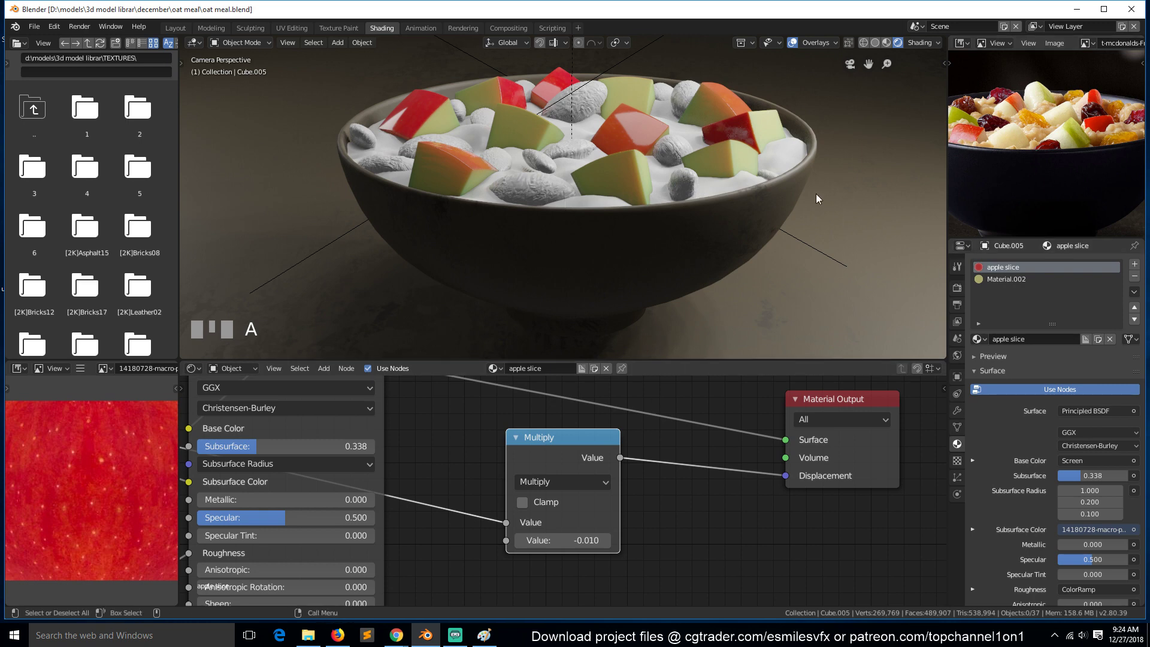
Step: Switch to Paint to view the earlier screenshot of the bowl scene
left_click(484, 635)
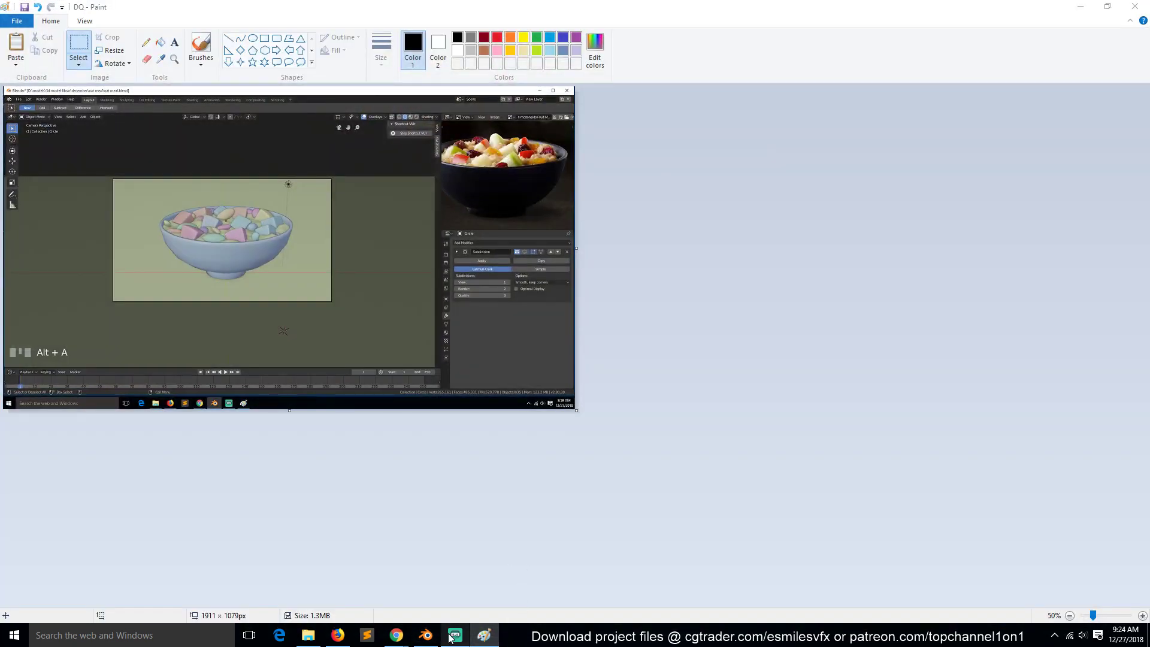